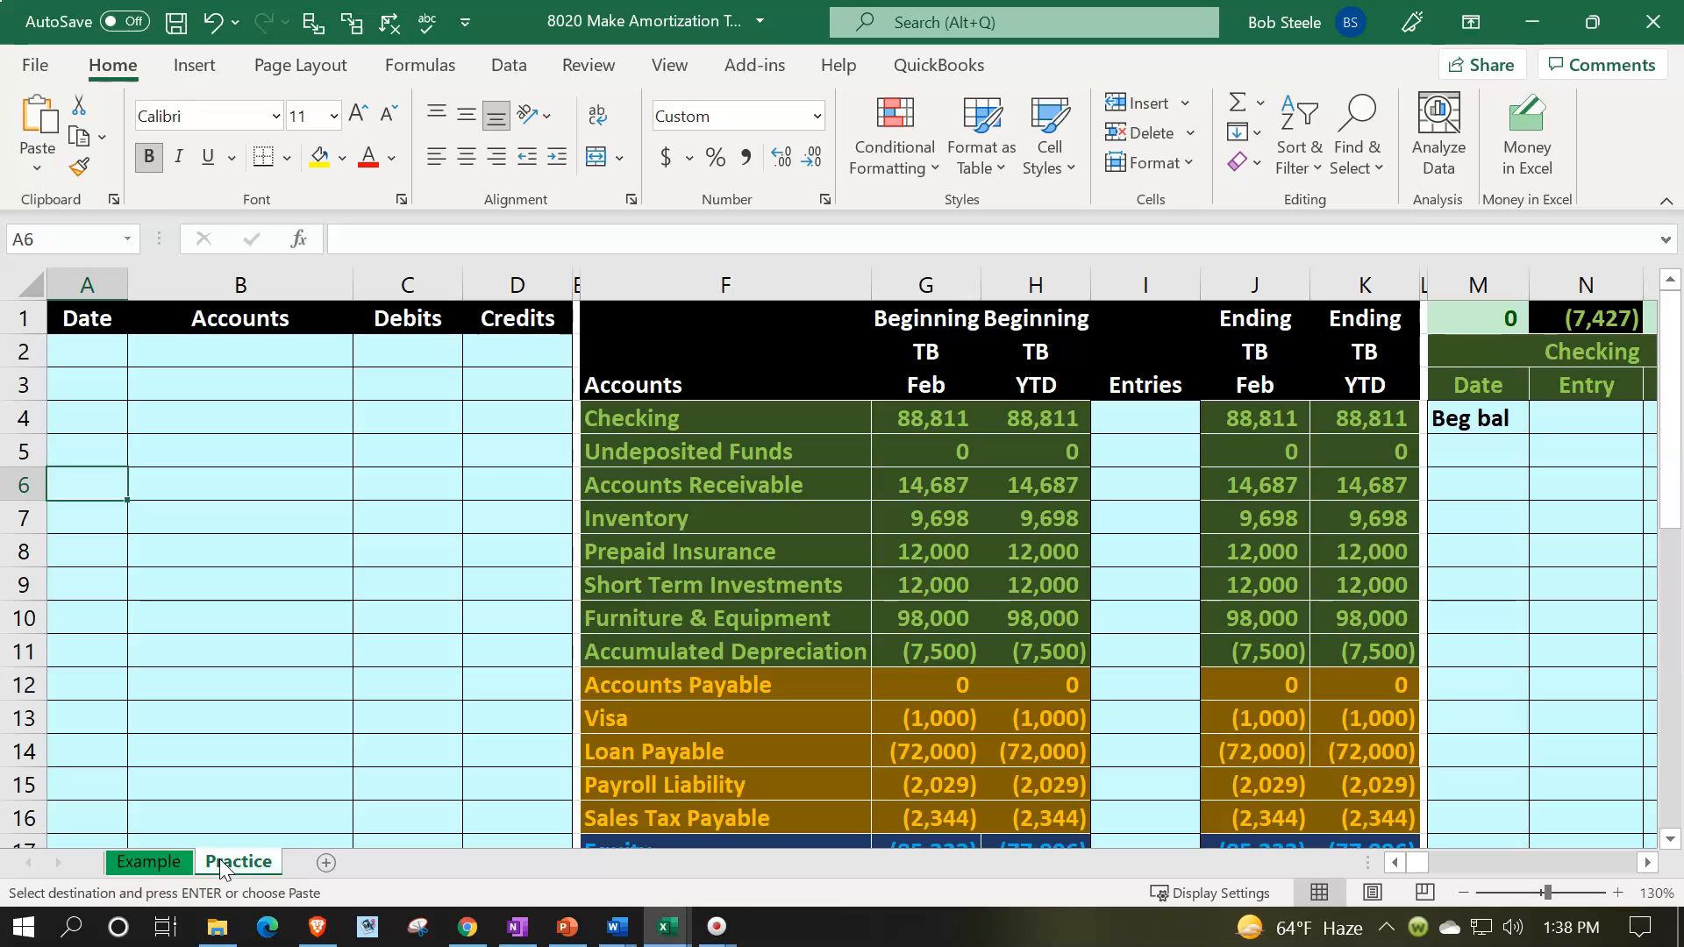
- On the Example sheet, examine the loan terms and amortization table between the time sheet and the balance sheet
left_click(144, 864)
left_click(144, 867)
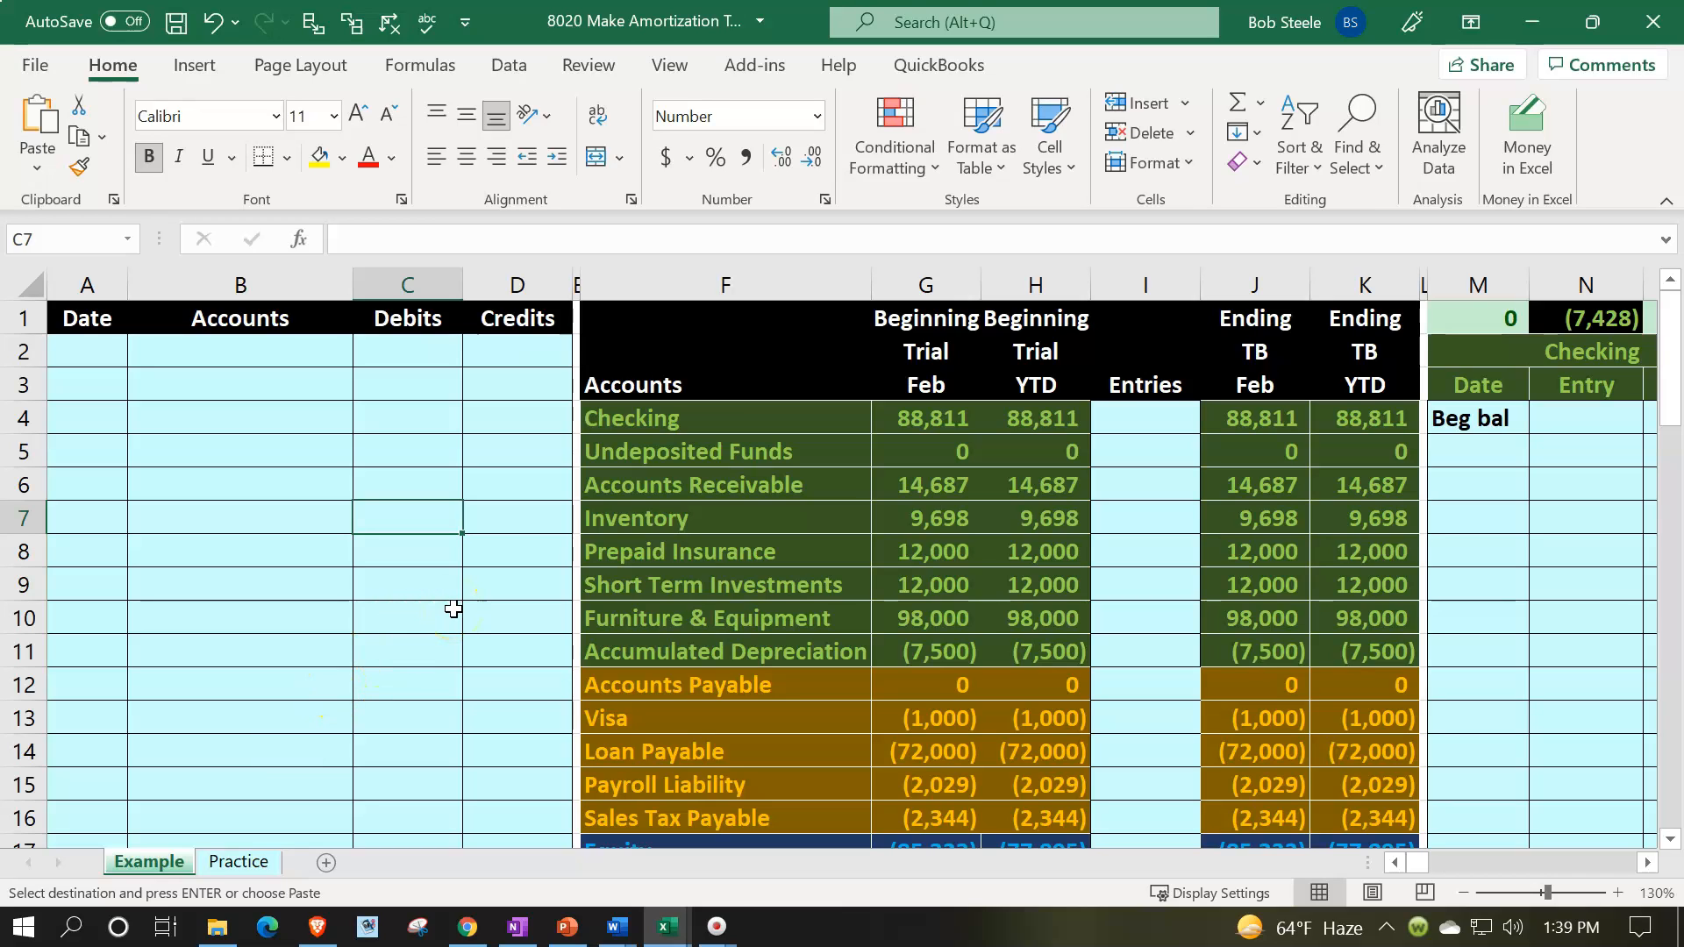
left_click(593, 752)
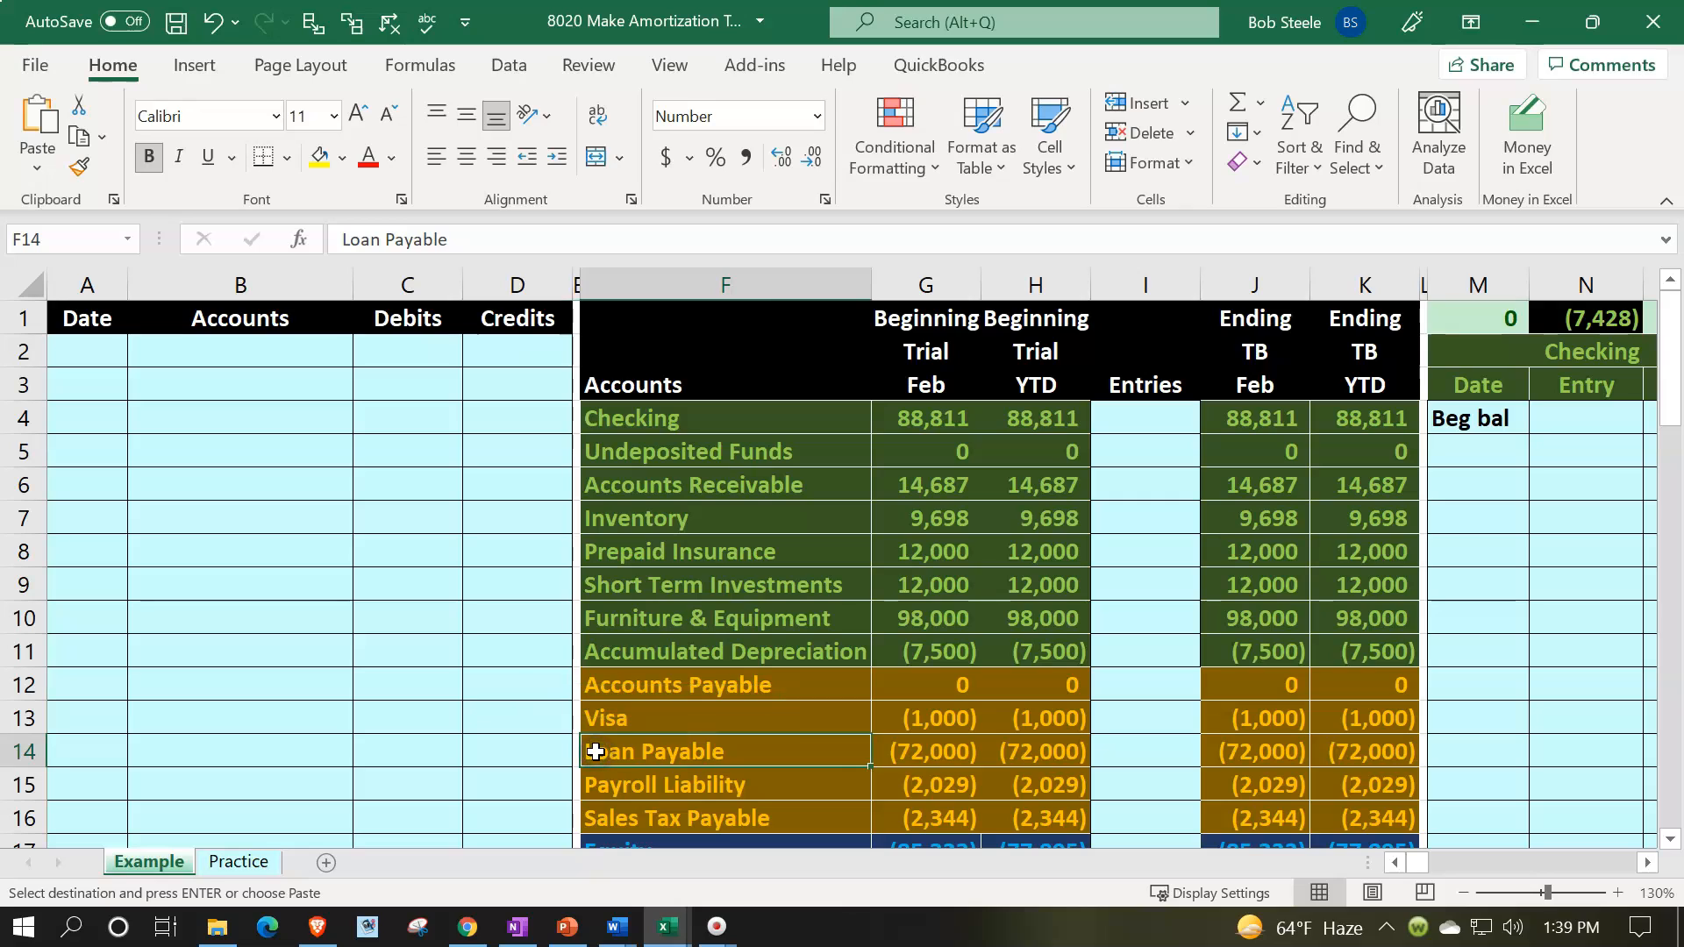
left_click(956, 457)
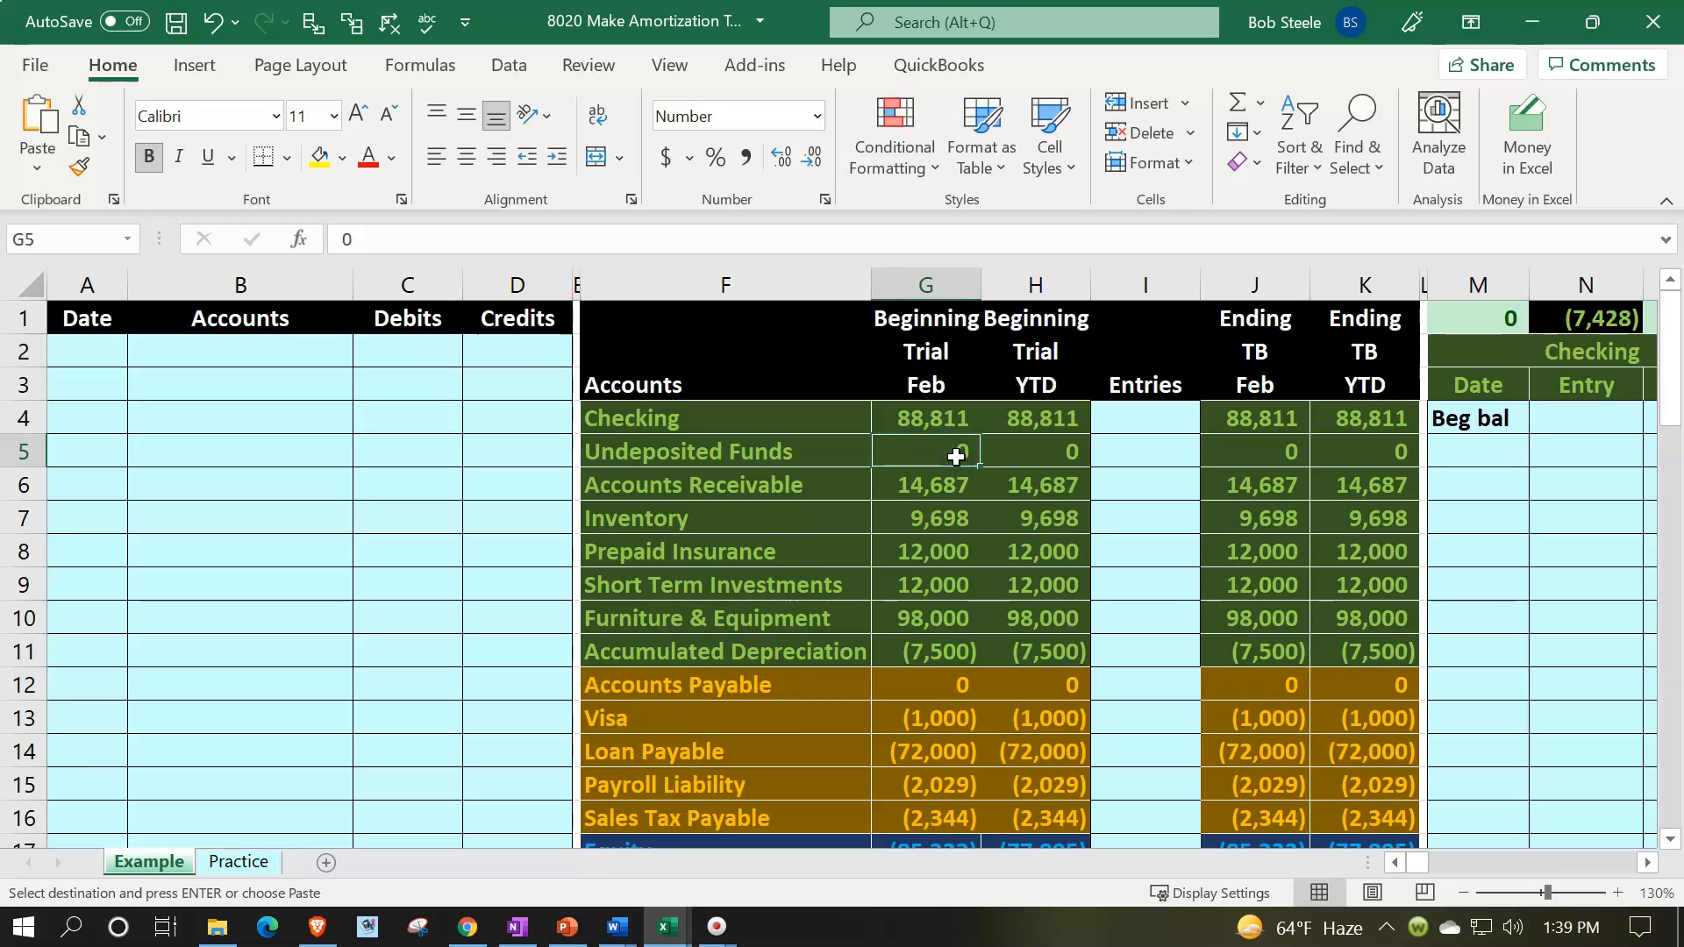
key("Right")
key("Right")
key("Right")
key("Right")
key("Right")
key("Right")
key("Right")
key("Right")
key("Right")
key("Right")
key("Right")
key("Right")
key("Right")
key("Right")
key("Right")
key("Right")
key("Right")
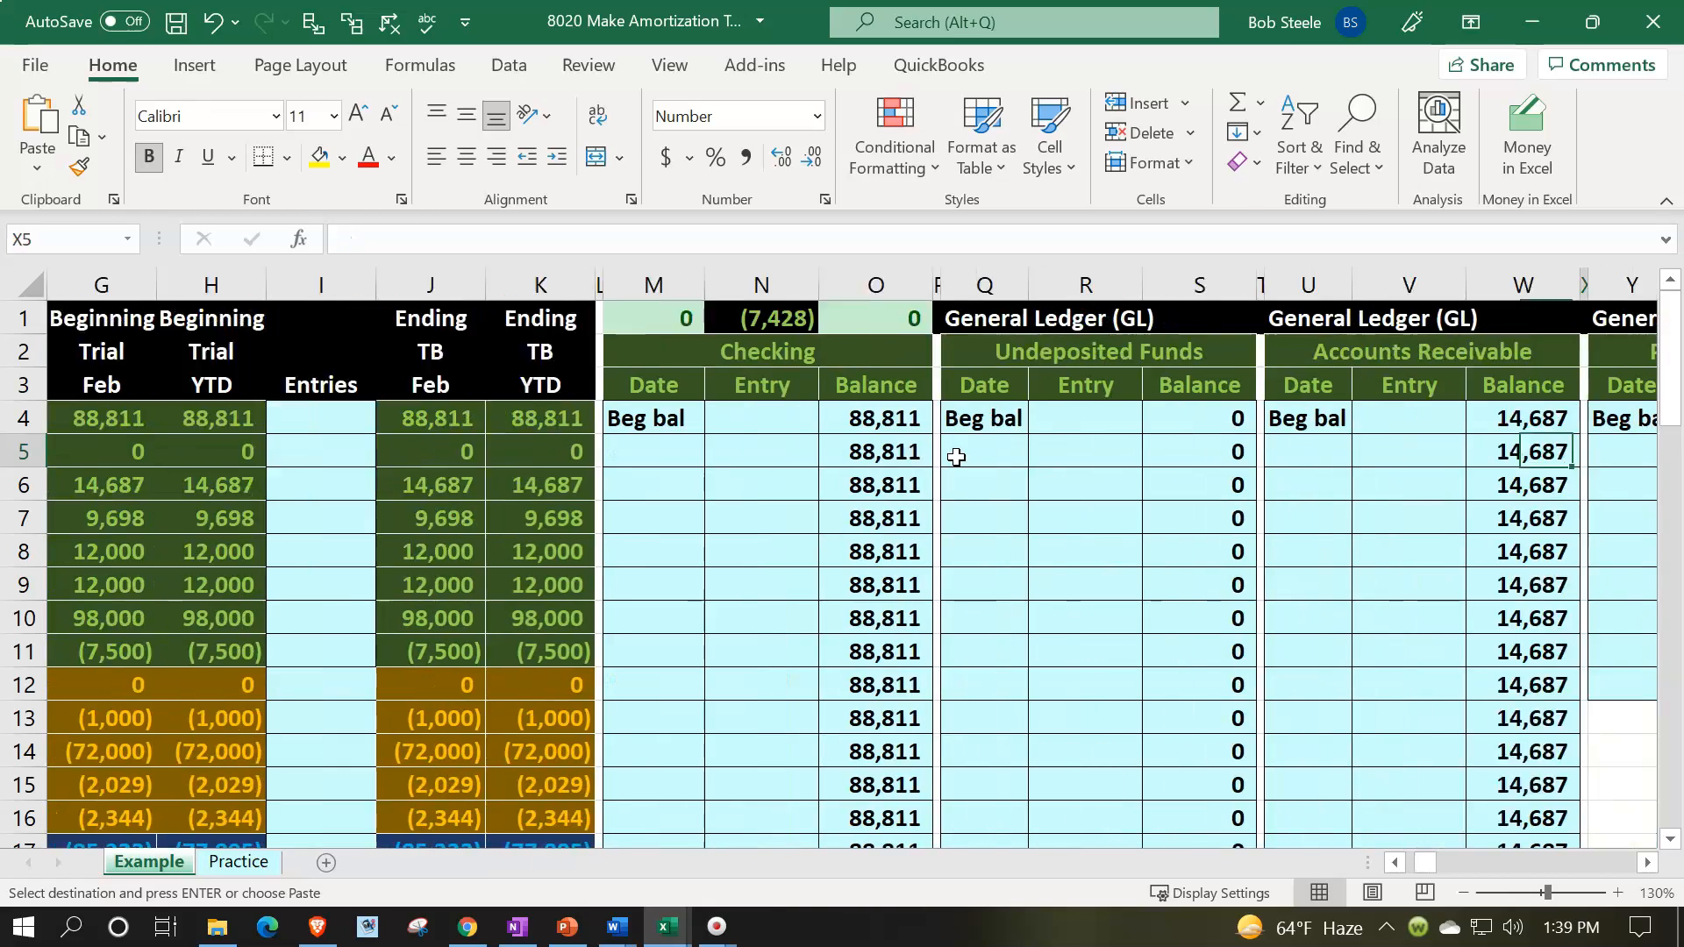
key("Right")
key("Right")
key("Right")
key("Right")
key("Right")
key("Right")
key("Right")
key("Right")
key("Right")
key("Right")
key("Right")
key("Right")
key("Right")
key("Right")
key("Right")
key("Right")
key("Right")
key("Right")
key("Right")
key("Right")
key("Right")
key("Right")
key("Right")
key("Right")
key("Right")
key("Right")
key("Right")
key("Right")
key("Right")
key("Right")
key("Right")
key("Right")
key("Right")
key("Right")
key("Right")
key("Right")
key("Right")
key("Right")
key("Right")
key("Right")
key("Right")
key("Right")
key("Right")
key("Right")
key("Right")
key("Right")
key("Right")
key("Right")
key("Right")
key("Right")
key("Right")
key("Right")
key("Right")
key("Right")
key("Right")
key("Right")
key("Right")
key("Right")
key("Right")
key("Right")
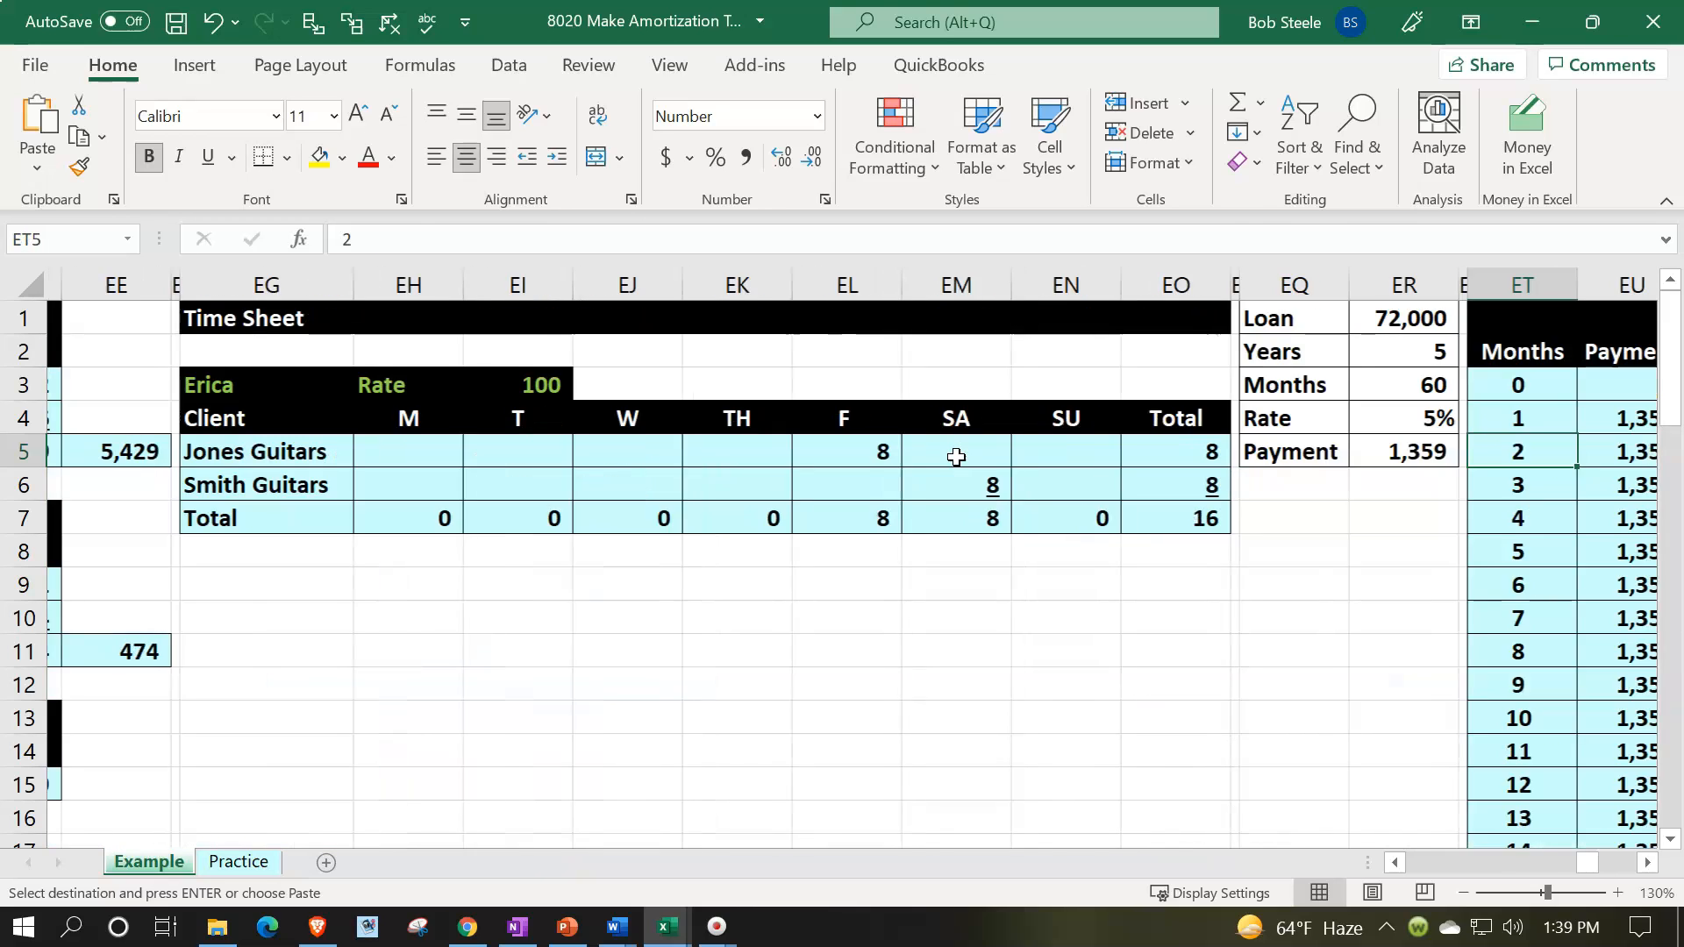
key("Right")
key("Right")
key("Right")
key("Right")
key("Right")
key("Right")
key("Right")
key("Right")
key("Right")
key("Right")
key("Right")
key("Right")
key("Right")
key("Right")
key("Right")
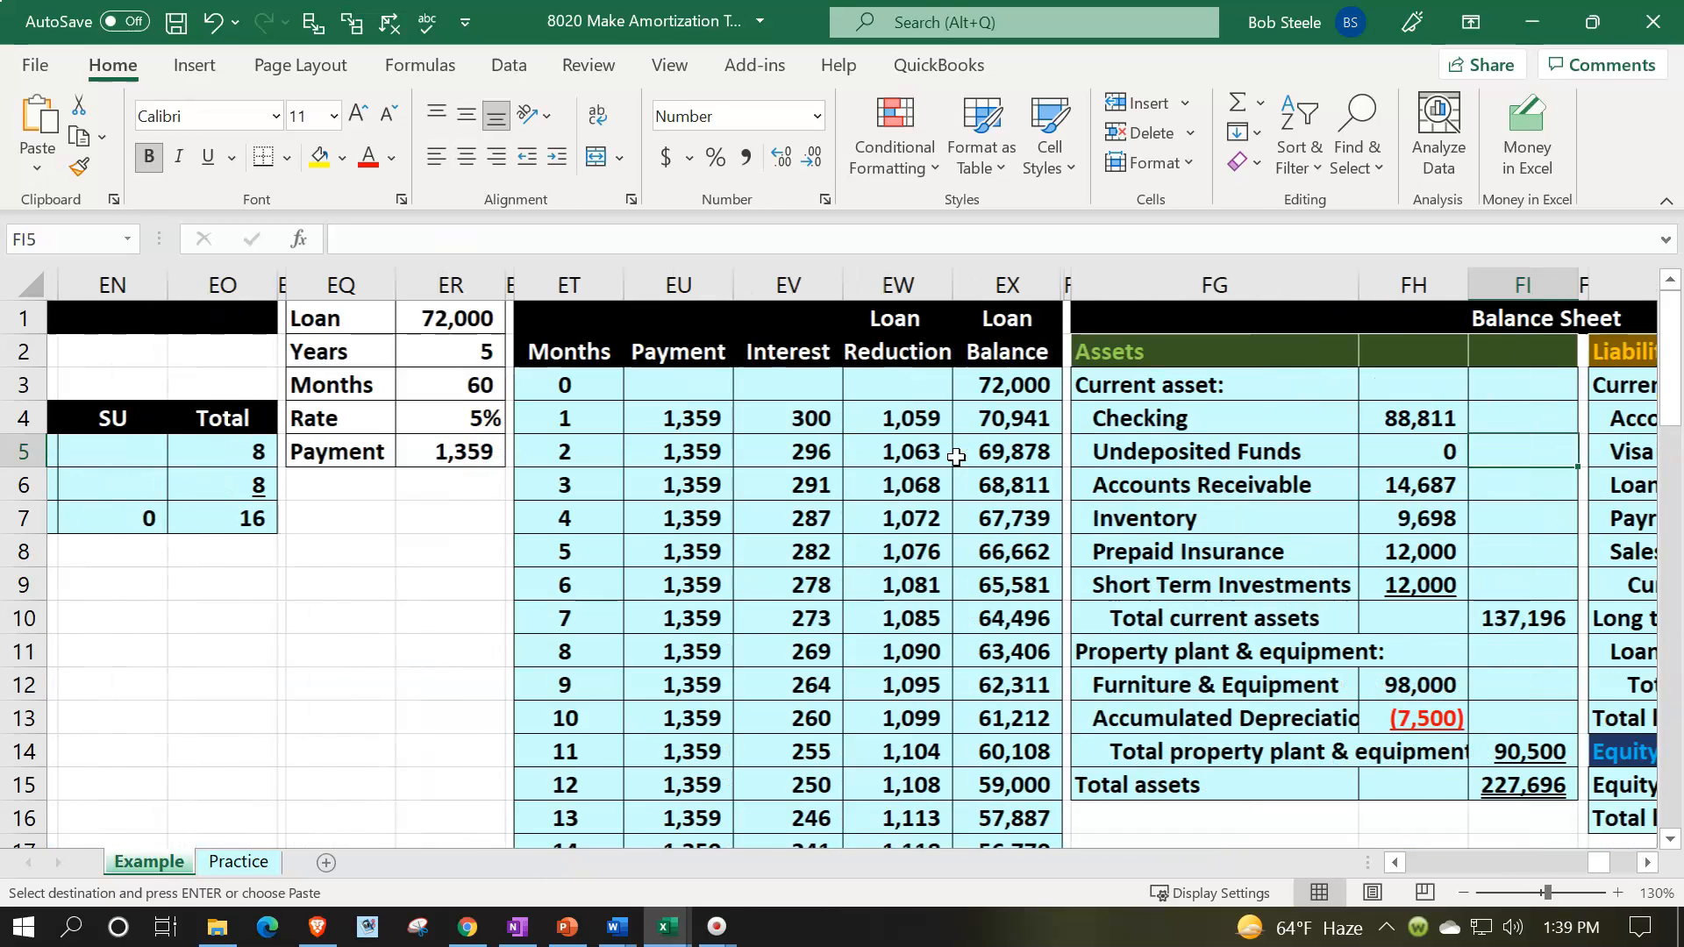
left_click(956, 456)
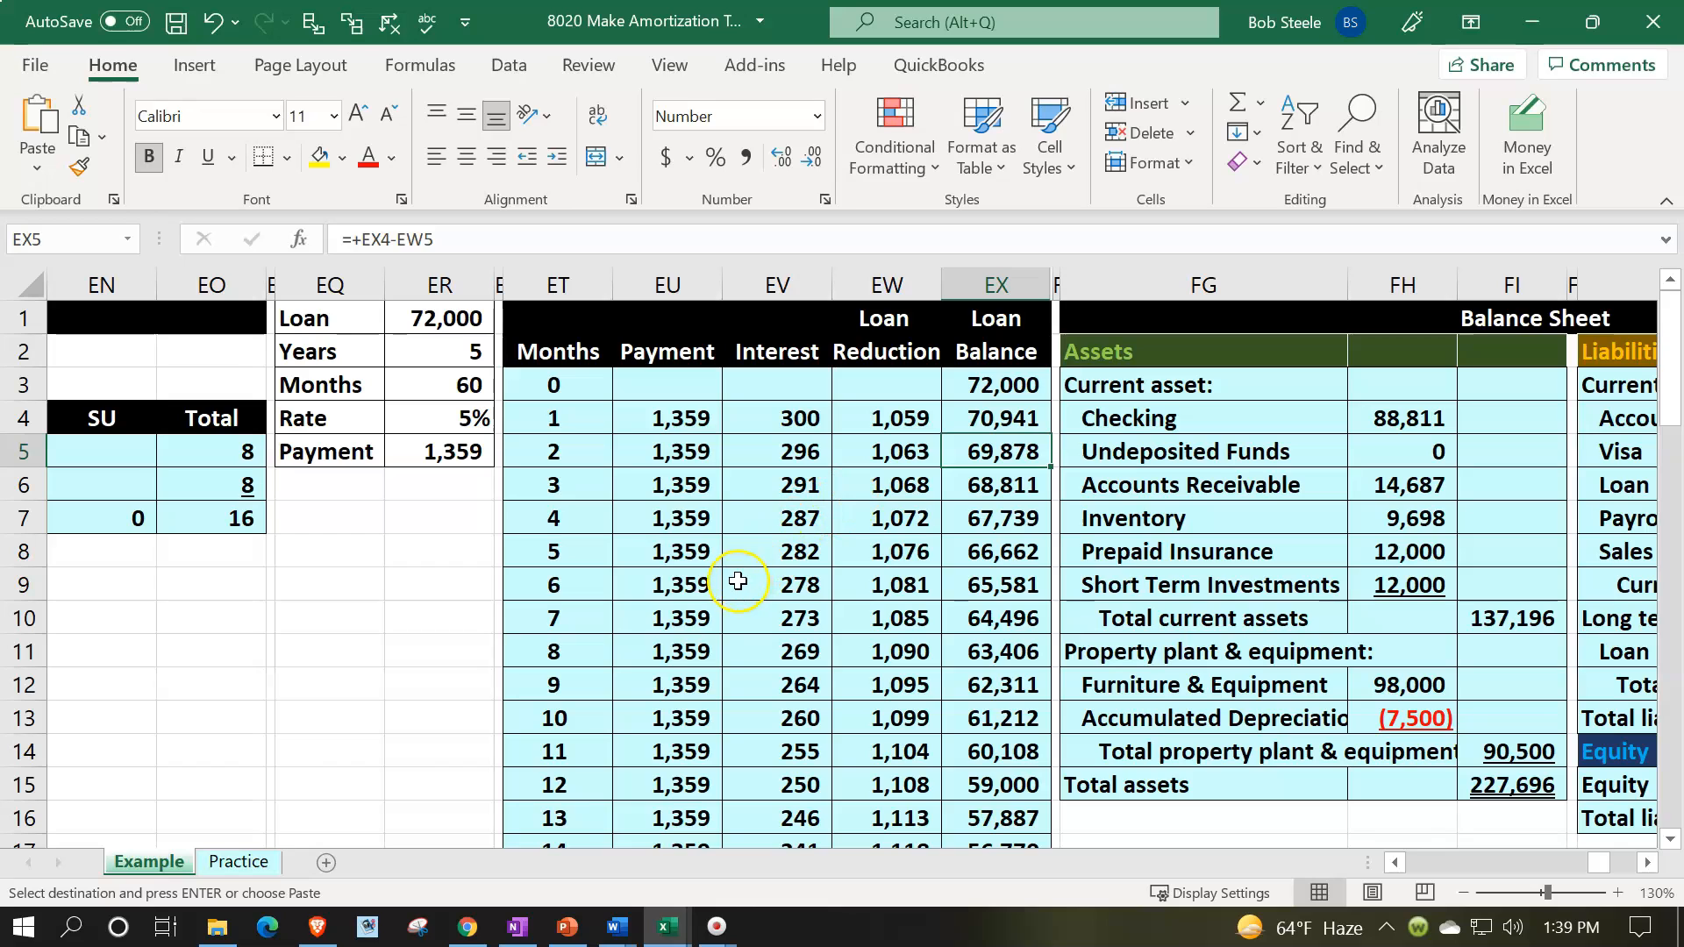
- On the Practice sheet, insert ten columns between the time sheet and the balance sheet, starting at column EP, with formatting cleared
left_click(227, 867)
left_click(401, 430)
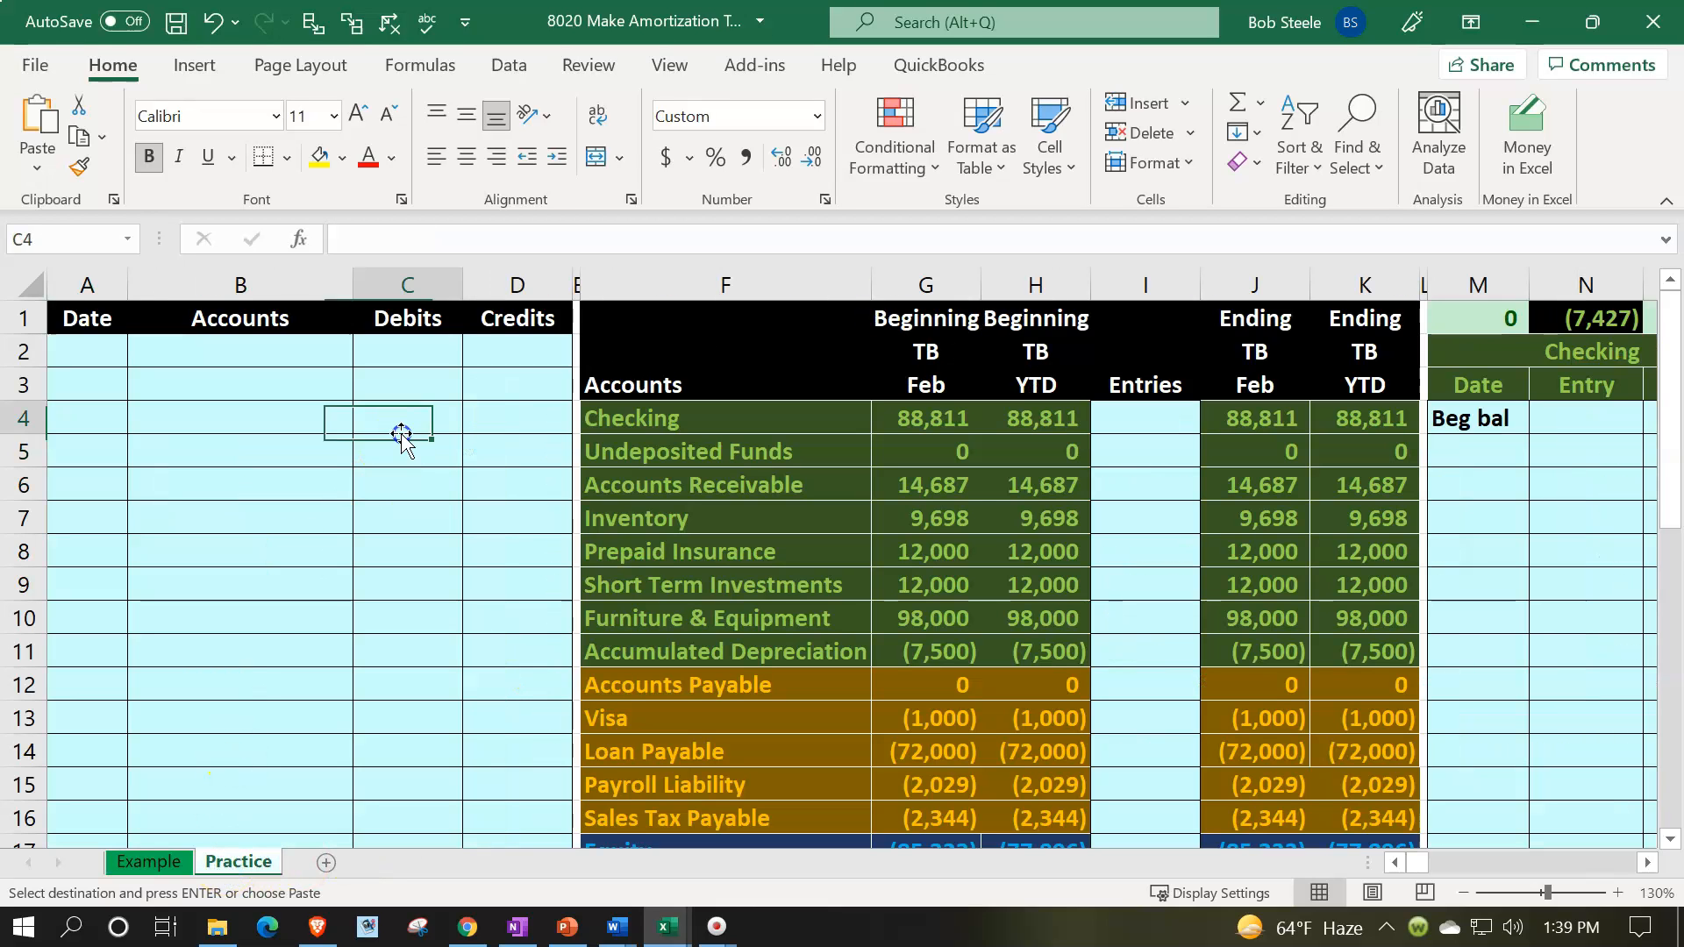
key("Right")
key("Right")
key("Right")
key("Right")
key("Right")
key("Right")
key("Right")
key("Right")
key("Right")
key("Right")
key("Right")
key("Right")
key("Right")
key("Right")
key("Right")
key("Right")
key("Right")
key("Right")
key("Right")
key("Right")
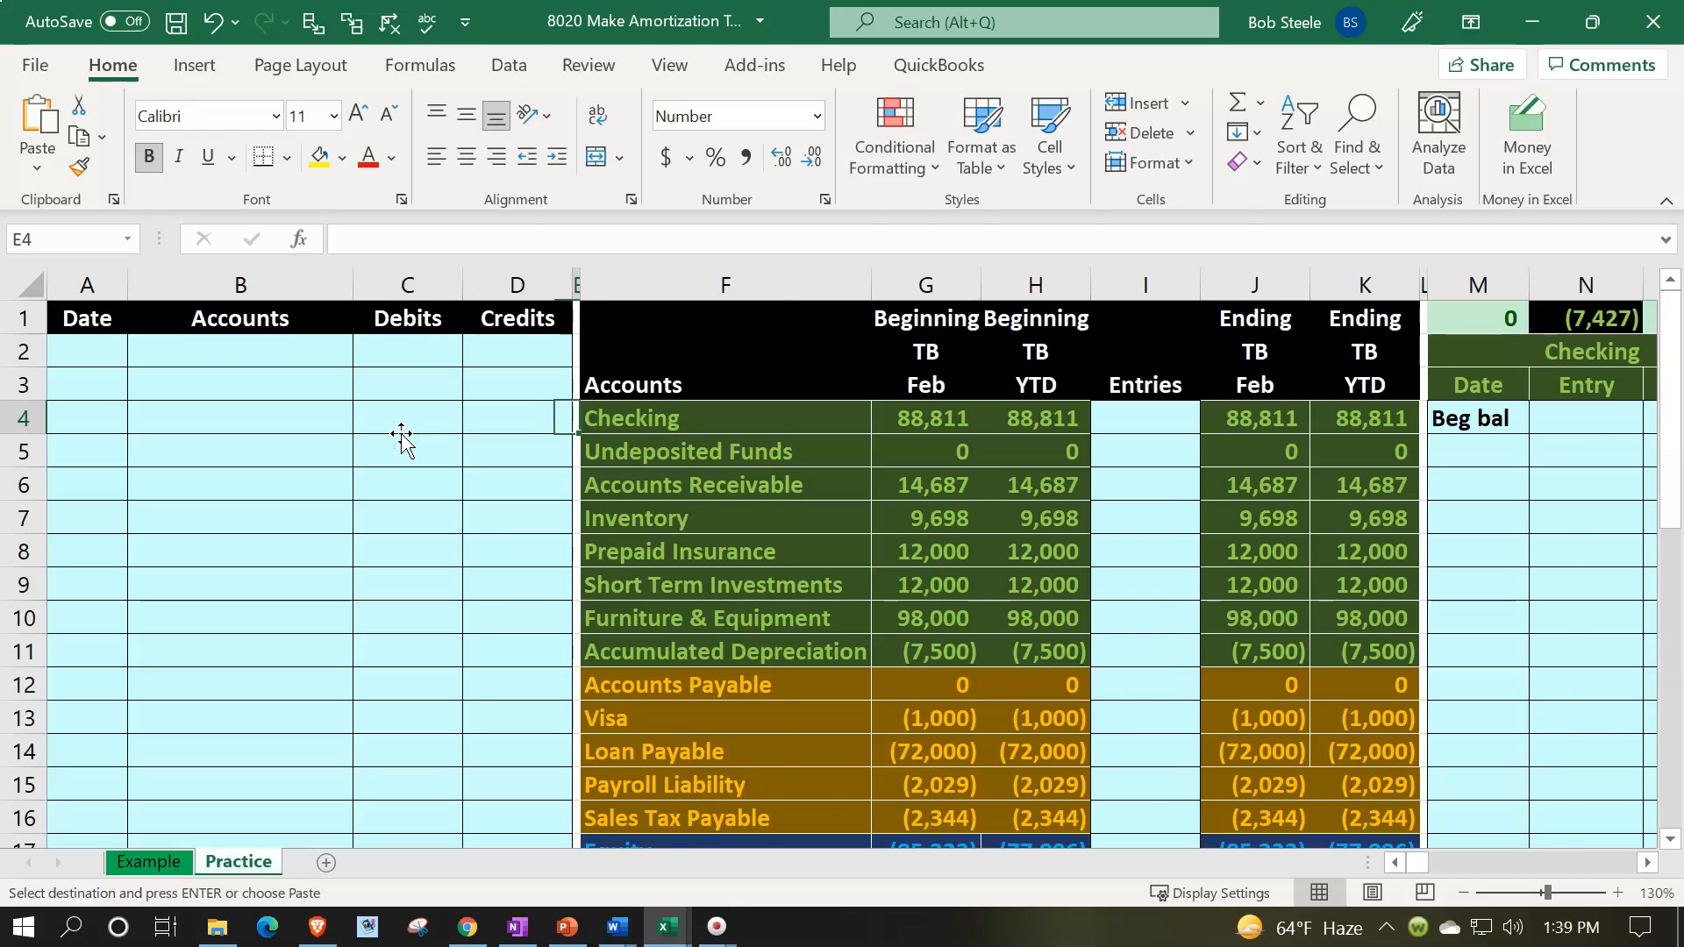
key("Right")
key("Right")
key("Right")
key("Right")
key("Right")
key("Right")
key("Right")
key("Right")
key("Right")
key("Right")
key("Right")
key("Right")
key("Right")
key("Right")
key("Right")
key("Right")
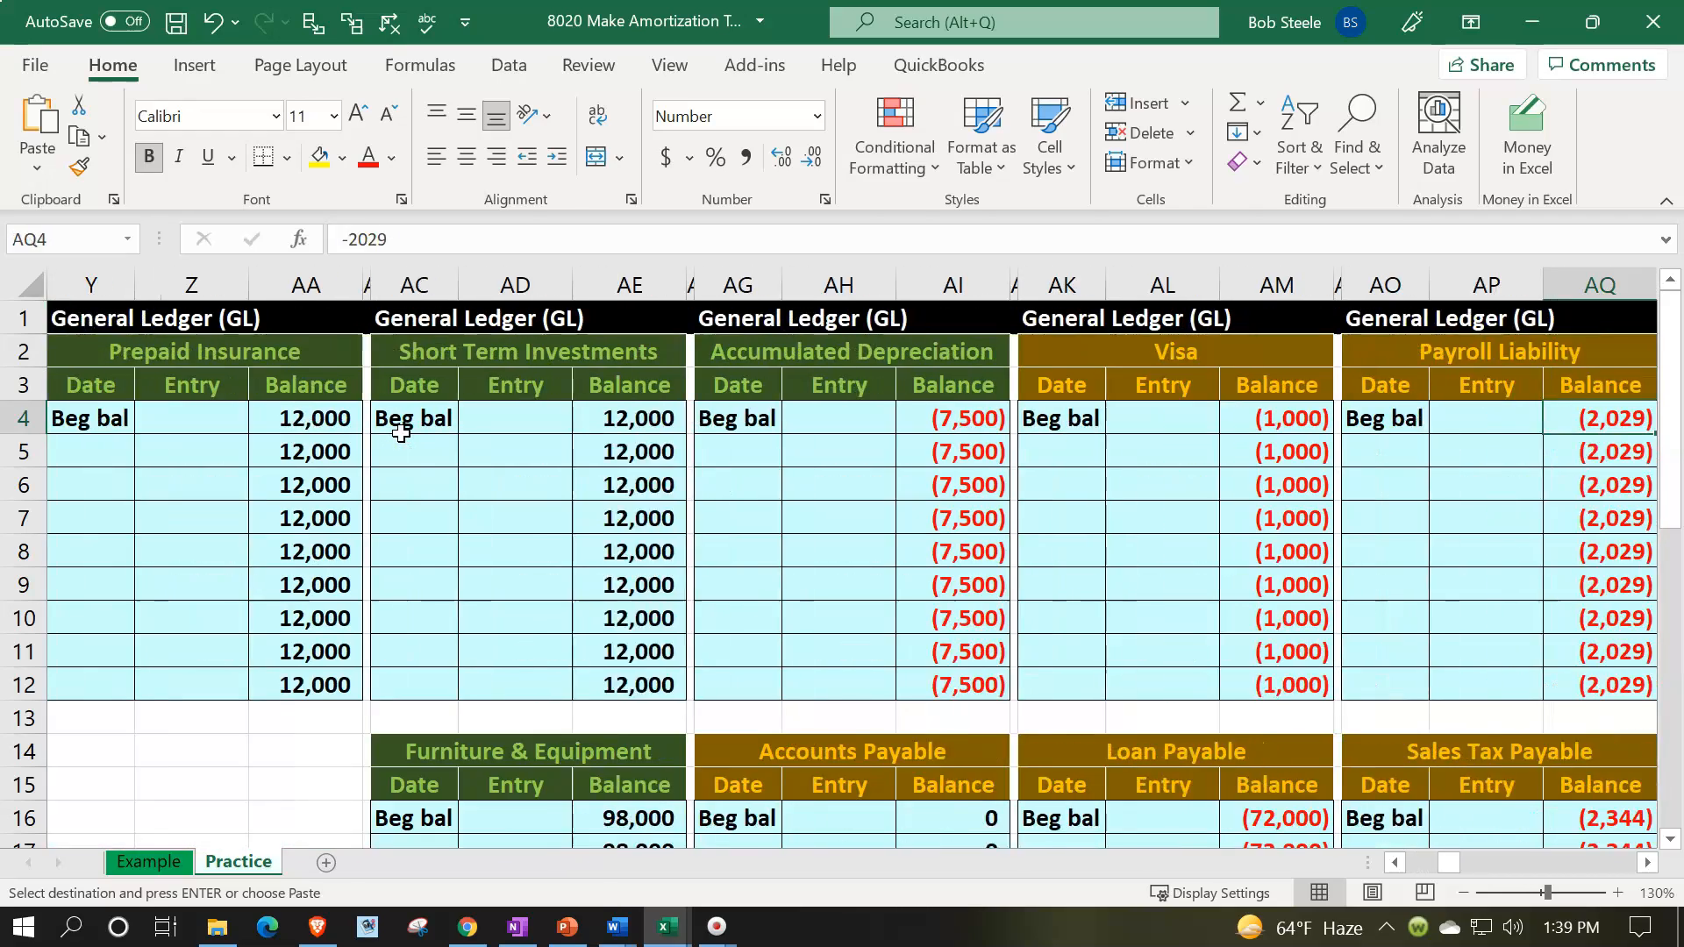
key("Right")
key("Right")
key("Right")
key("Right")
key("Right")
key("Right")
key("Right")
key("Right")
key("Right")
key("Right")
key("Right")
key("Right")
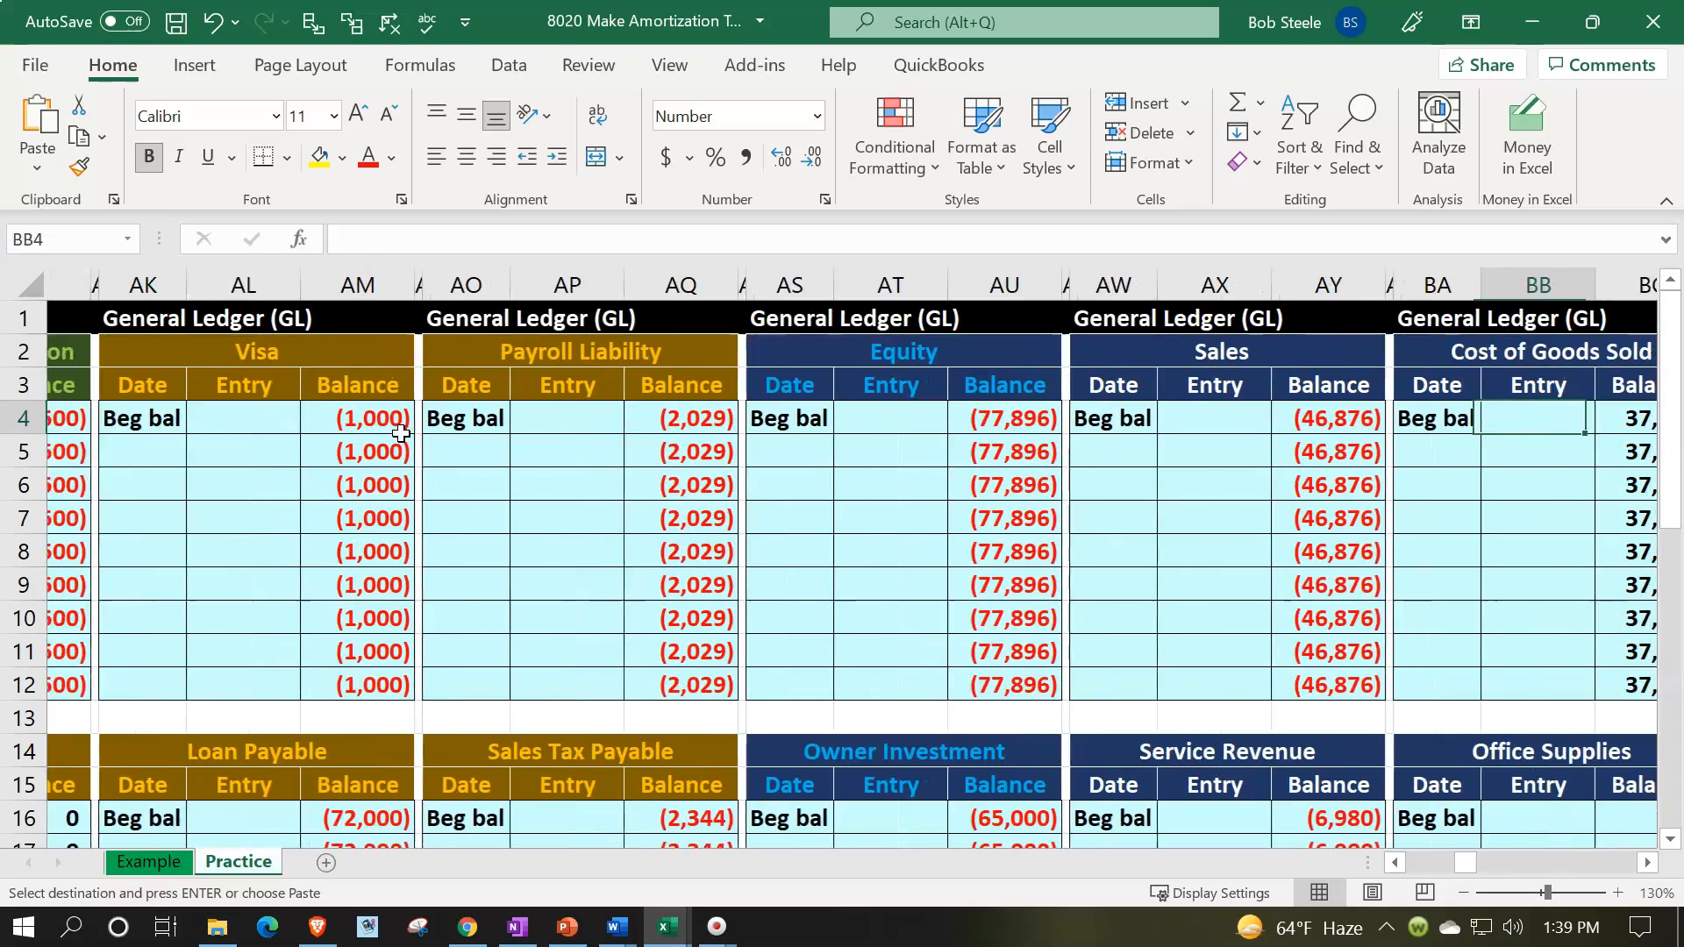
key("Right")
key("Right")
key("Right")
key("Right")
key("Right")
key("Right")
key("Right")
key("Right")
key("Right")
key("Right")
key("Right")
key("Right")
key("Right")
key("Right")
key("Right")
key("Right")
key("Right")
key("Right")
key("Right")
key("Right")
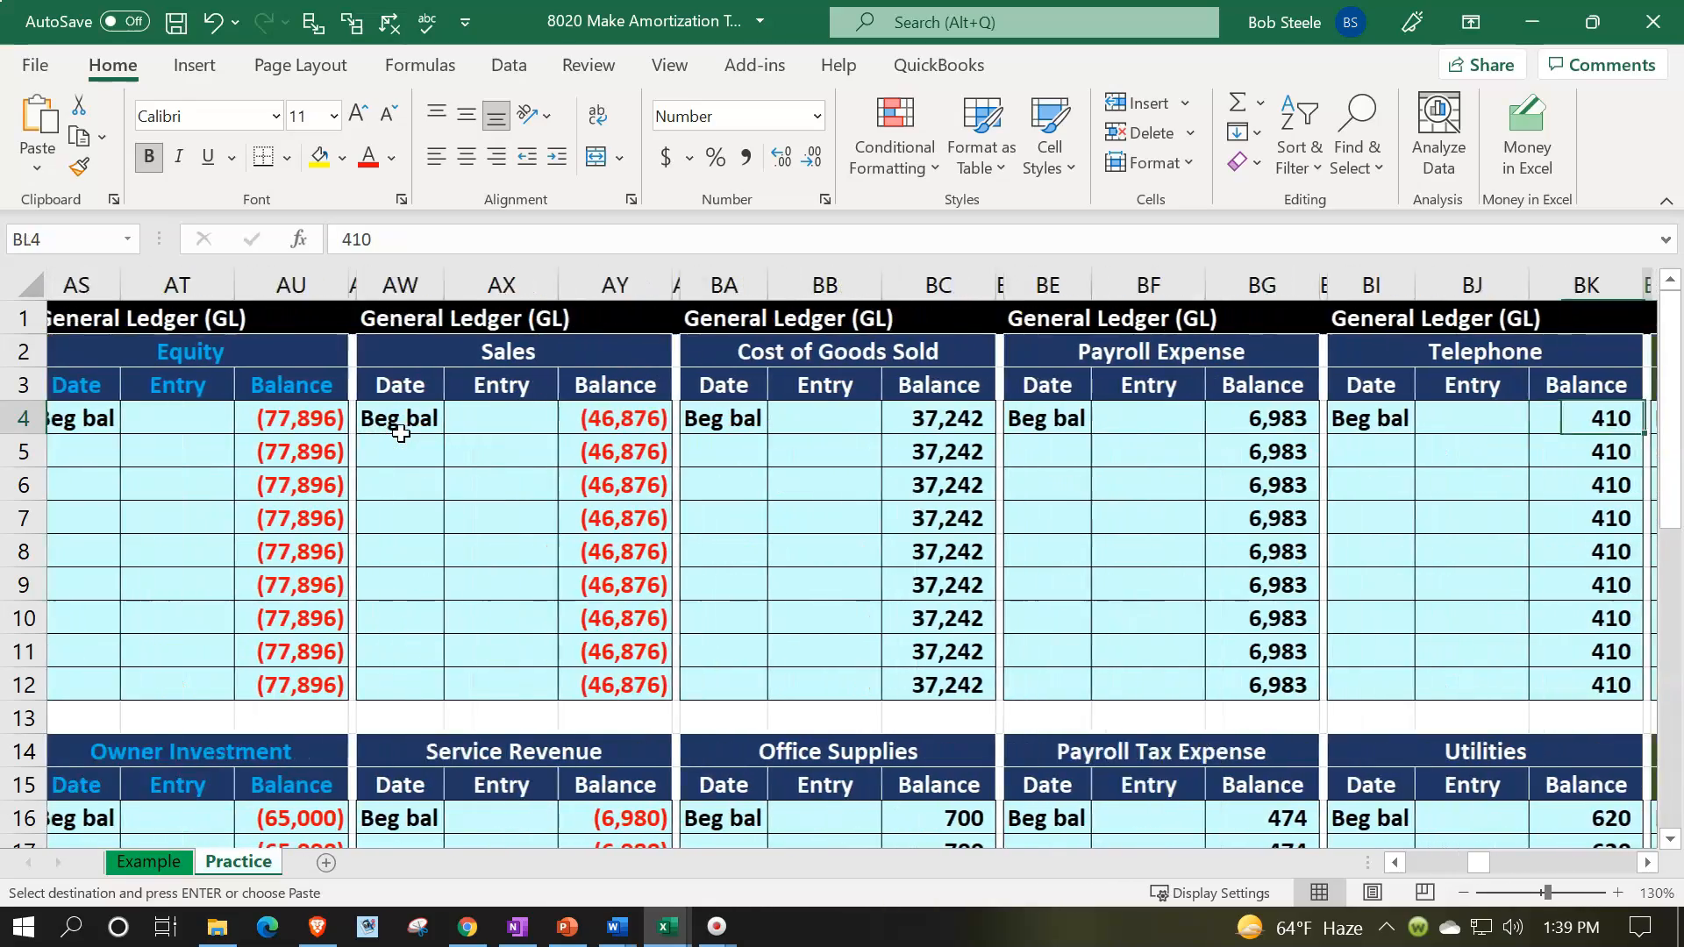
key("Right")
key("Right")
key("Right")
key("Right")
key("Right")
key("Right")
key("Right")
key("Right")
key("Right")
key("Right")
key("Right")
key("Right")
key("Right")
key("Right")
key("Right")
key("Right")
key("Right")
key("Right")
key("Right")
key("Right")
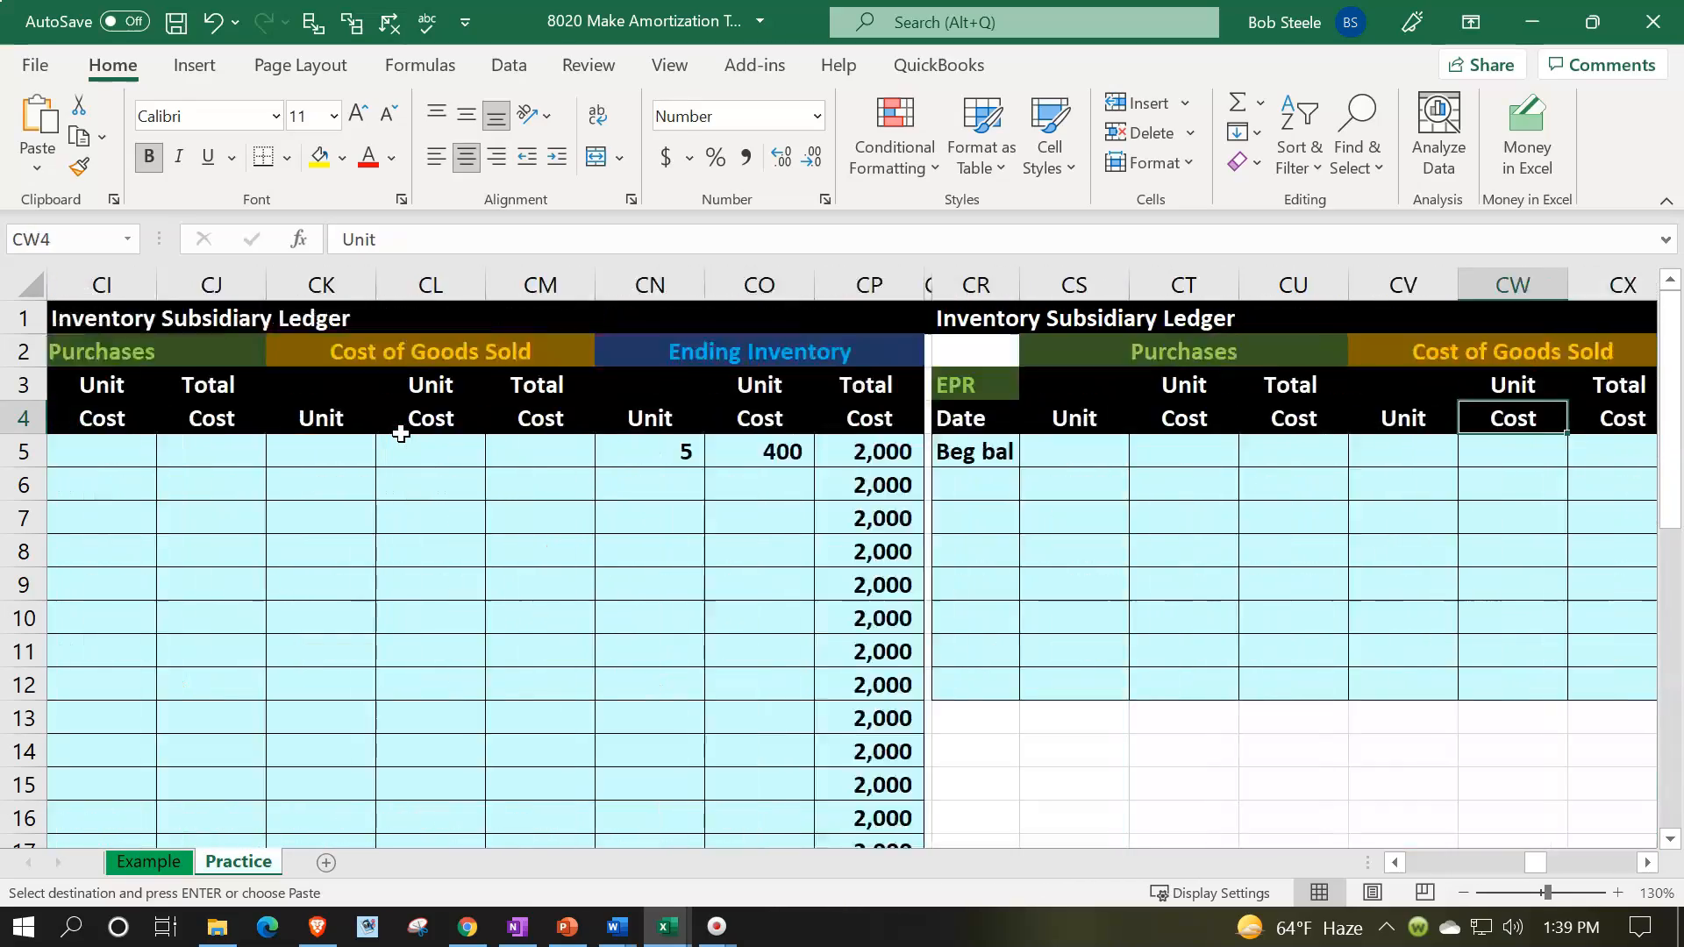
key("Right")
key("Right")
key("Right")
key("Right")
key("Right")
key("Right")
key("Right")
key("Right")
key("Right")
key("Right")
key("Right")
key("Right")
key("Right")
key("Right")
key("Right")
key("Right")
key("Right")
key("Right")
key("Right")
key("Right")
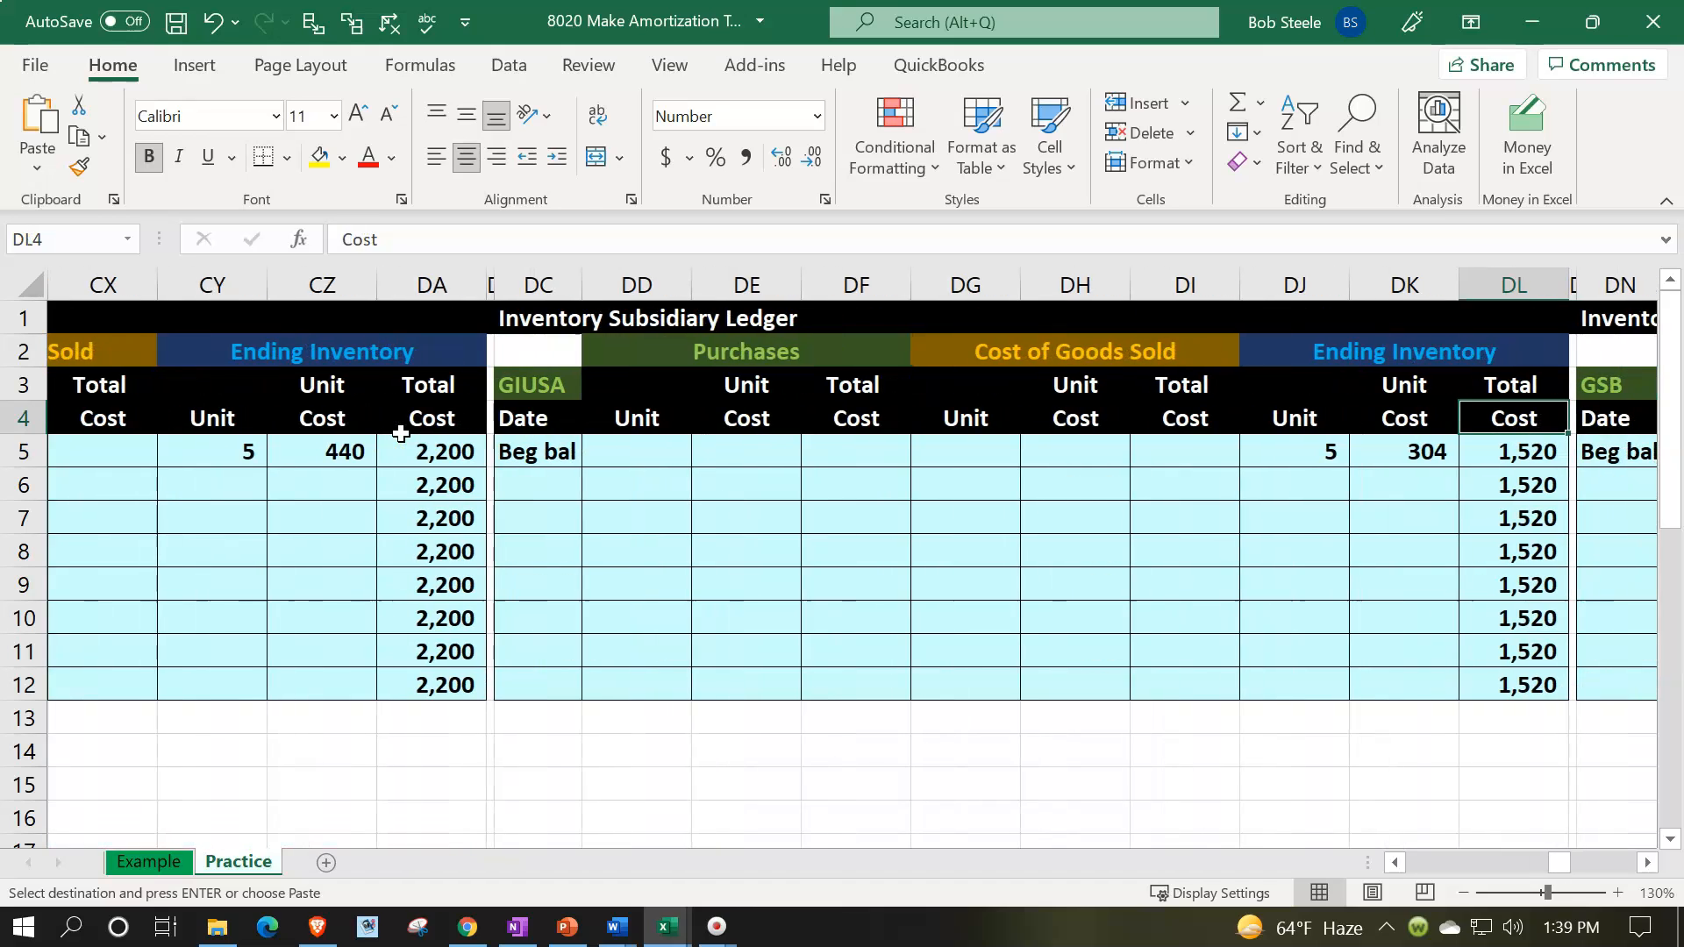
key("Right")
key("Right")
key("Right")
key("Right")
key("Right")
key("Right")
key("Right")
key("Right")
key("Right")
key("Right")
key("Right")
key("Right")
key("Right")
key("Right")
key("Right")
key("Right")
key("Right")
key("Right")
key("Right")
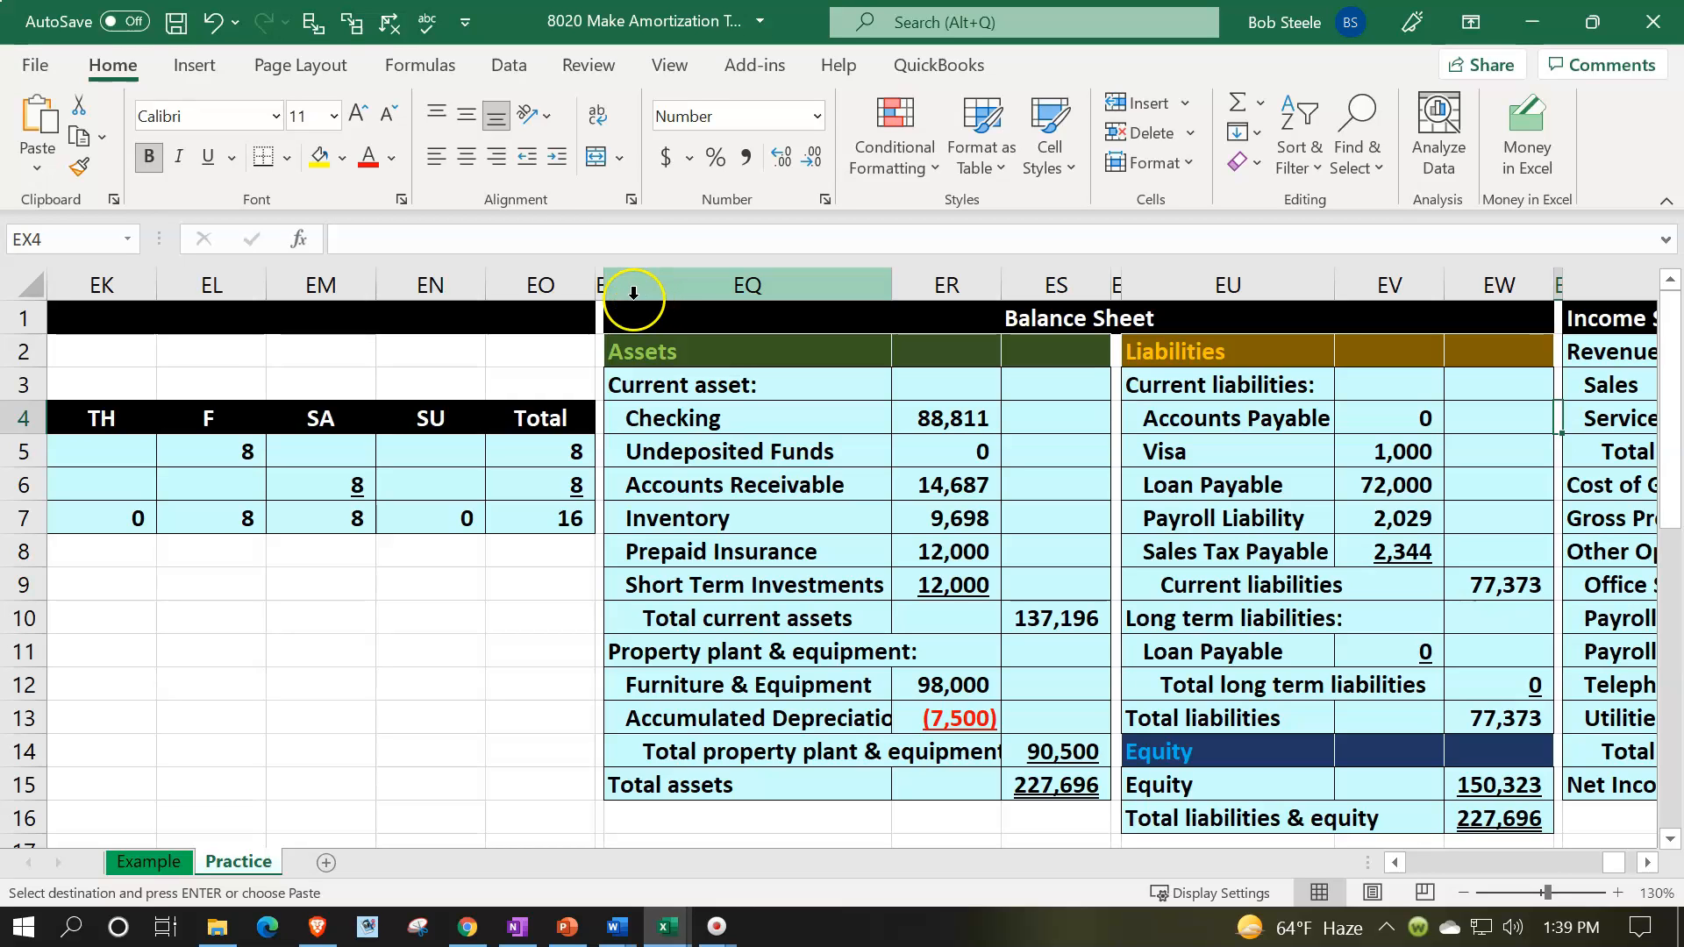
left_click_drag(601, 276, 1594, 300)
right_click(893, 531)
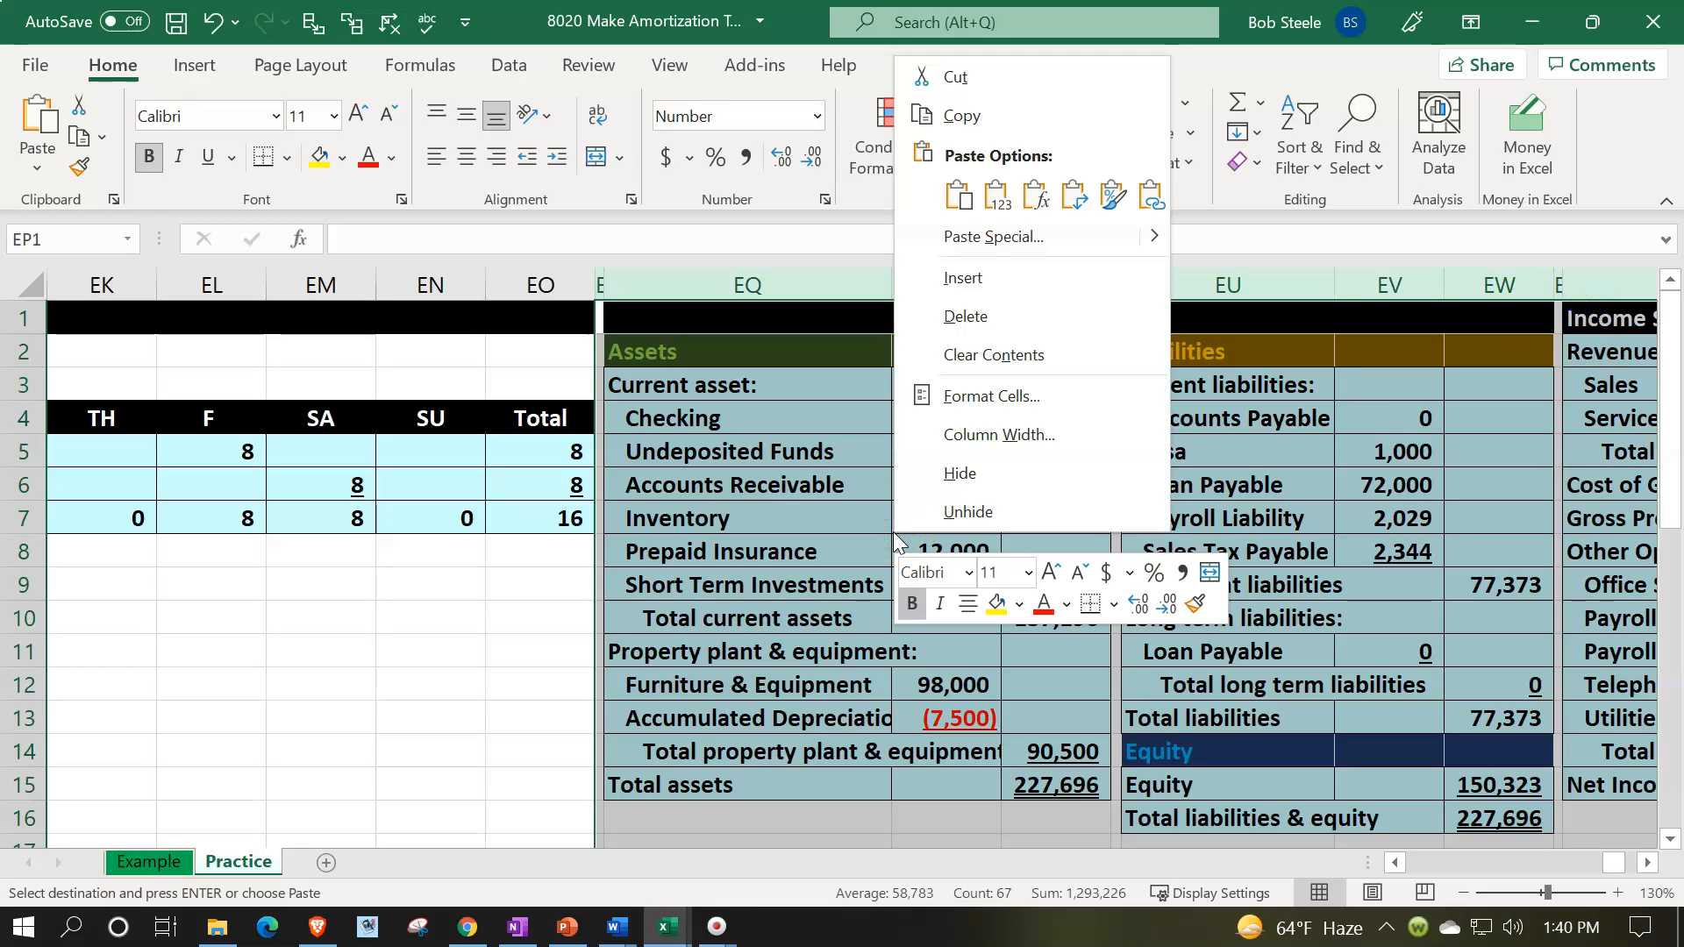
left_click(963, 279)
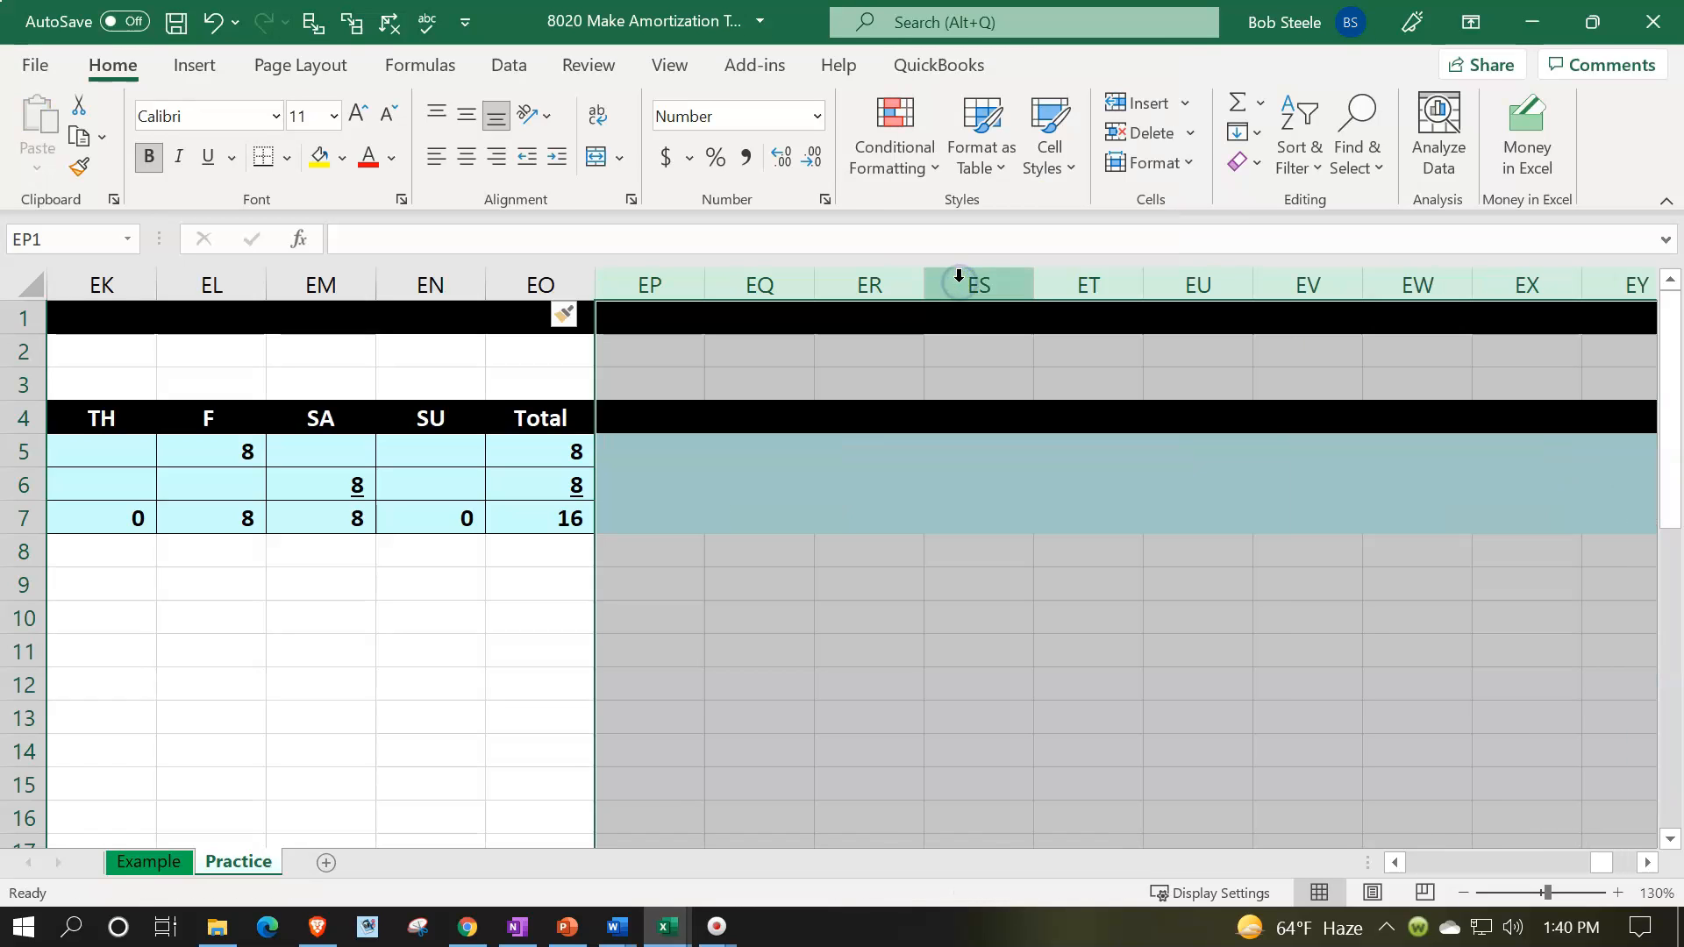
left_click(582, 314)
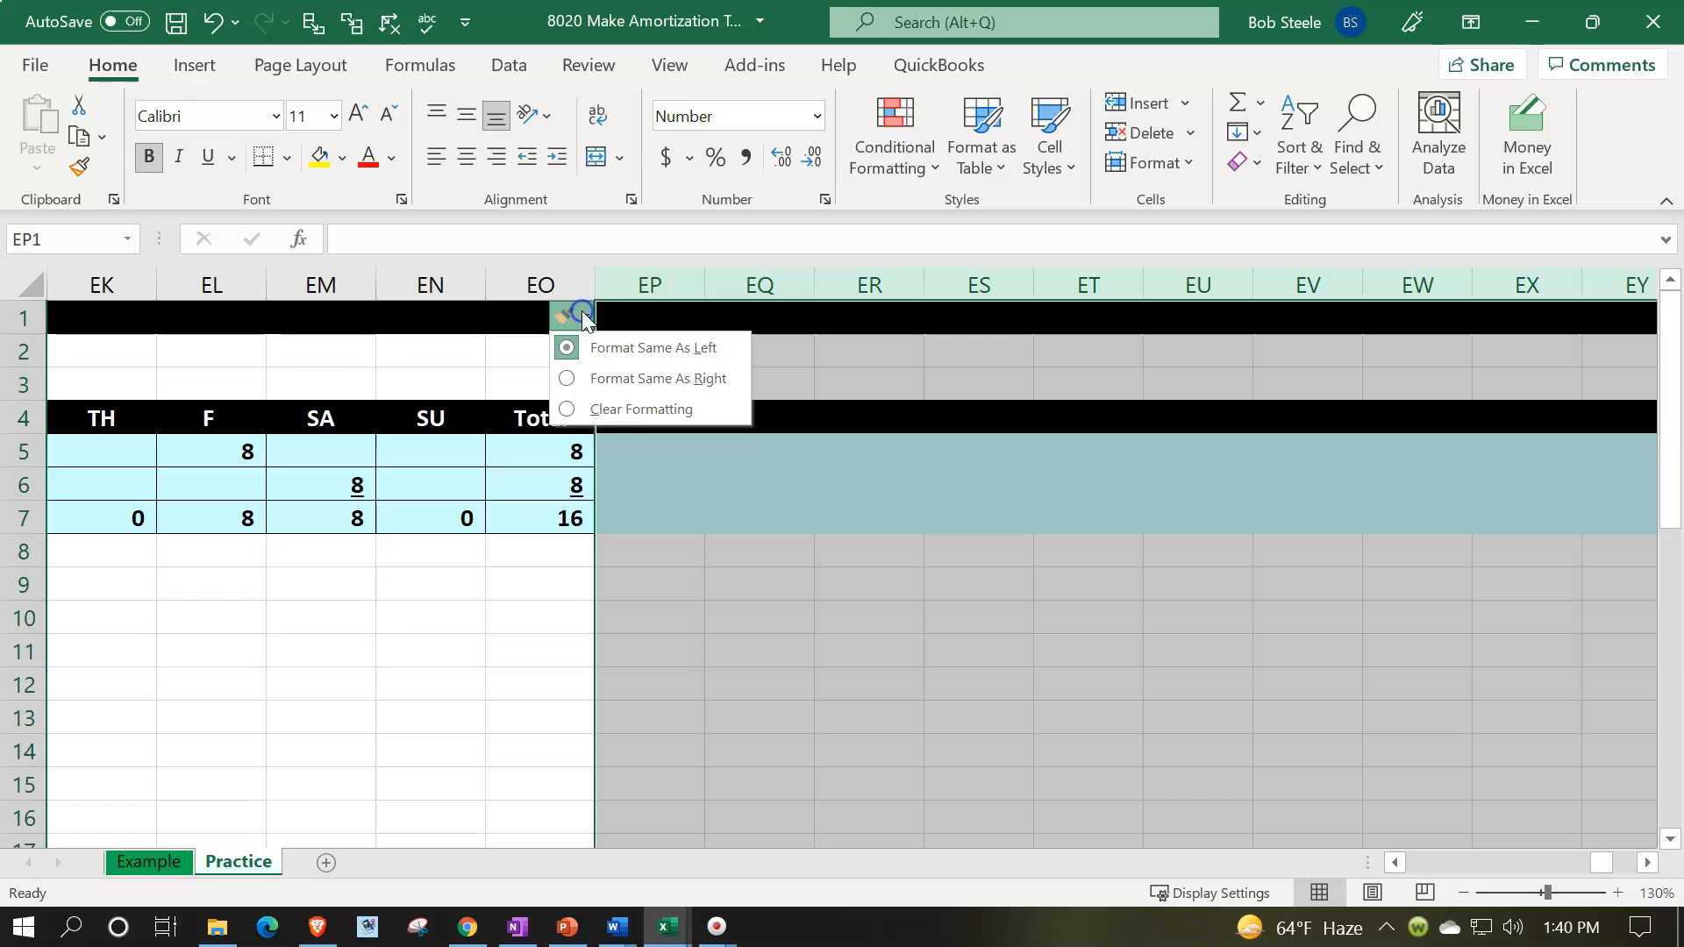
left_click(607, 408)
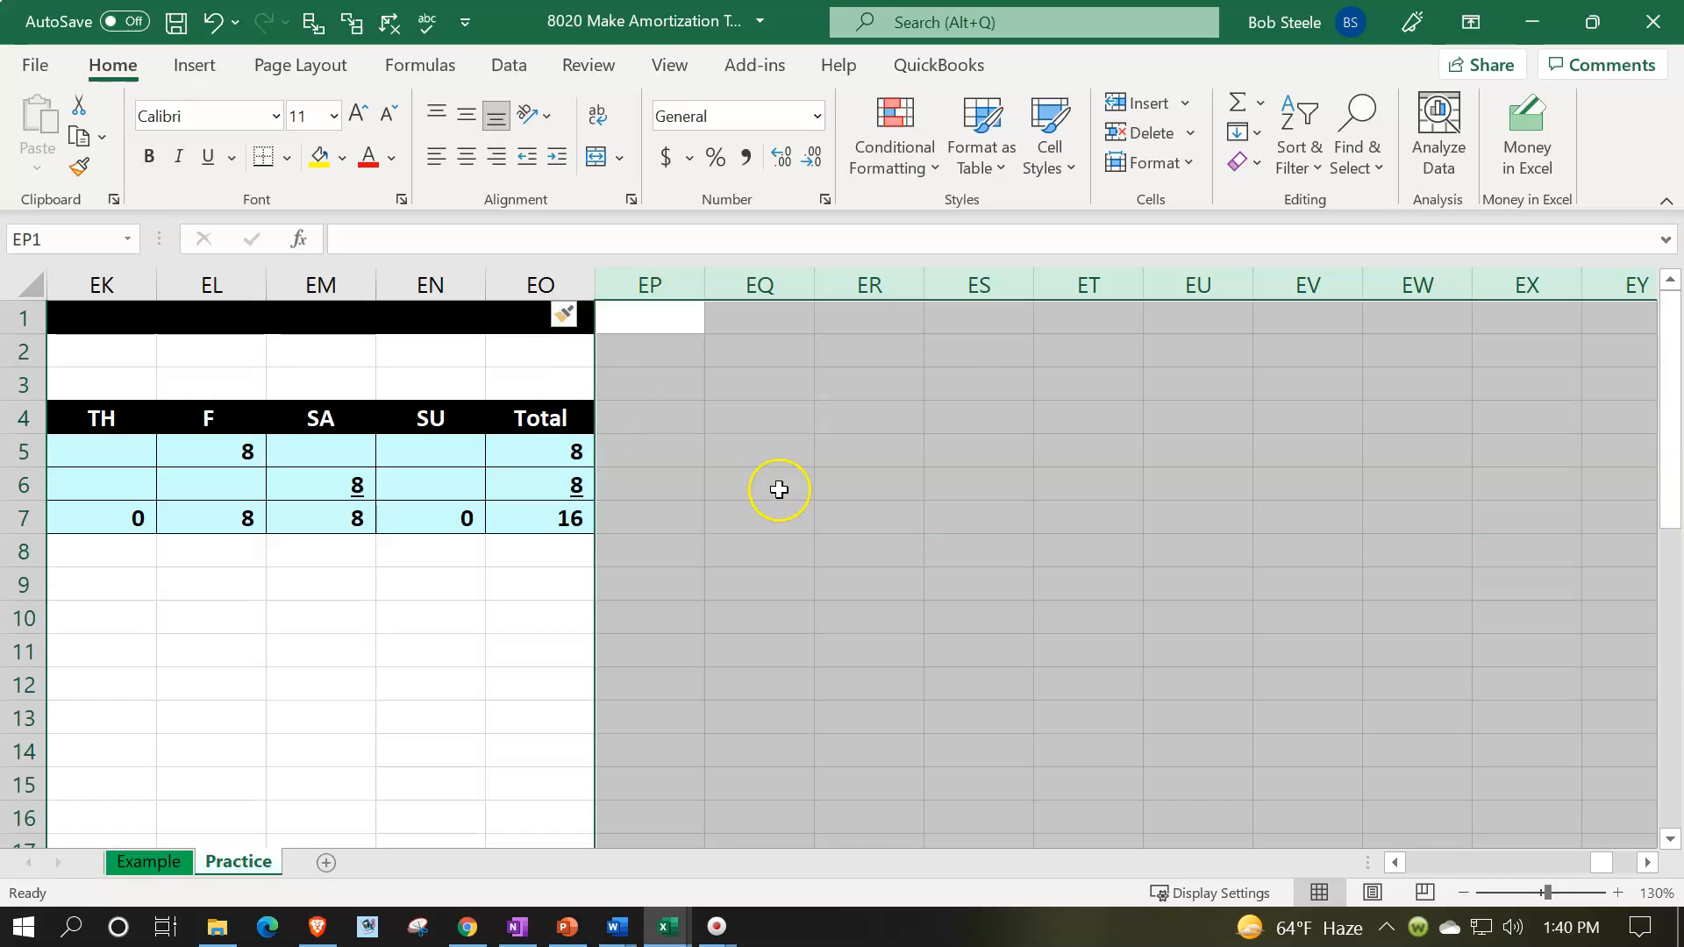
- Format the inserted columns as bold Currency with no symbol, 0 decimal places and negative numbers in red parentheses
right_click(780, 492)
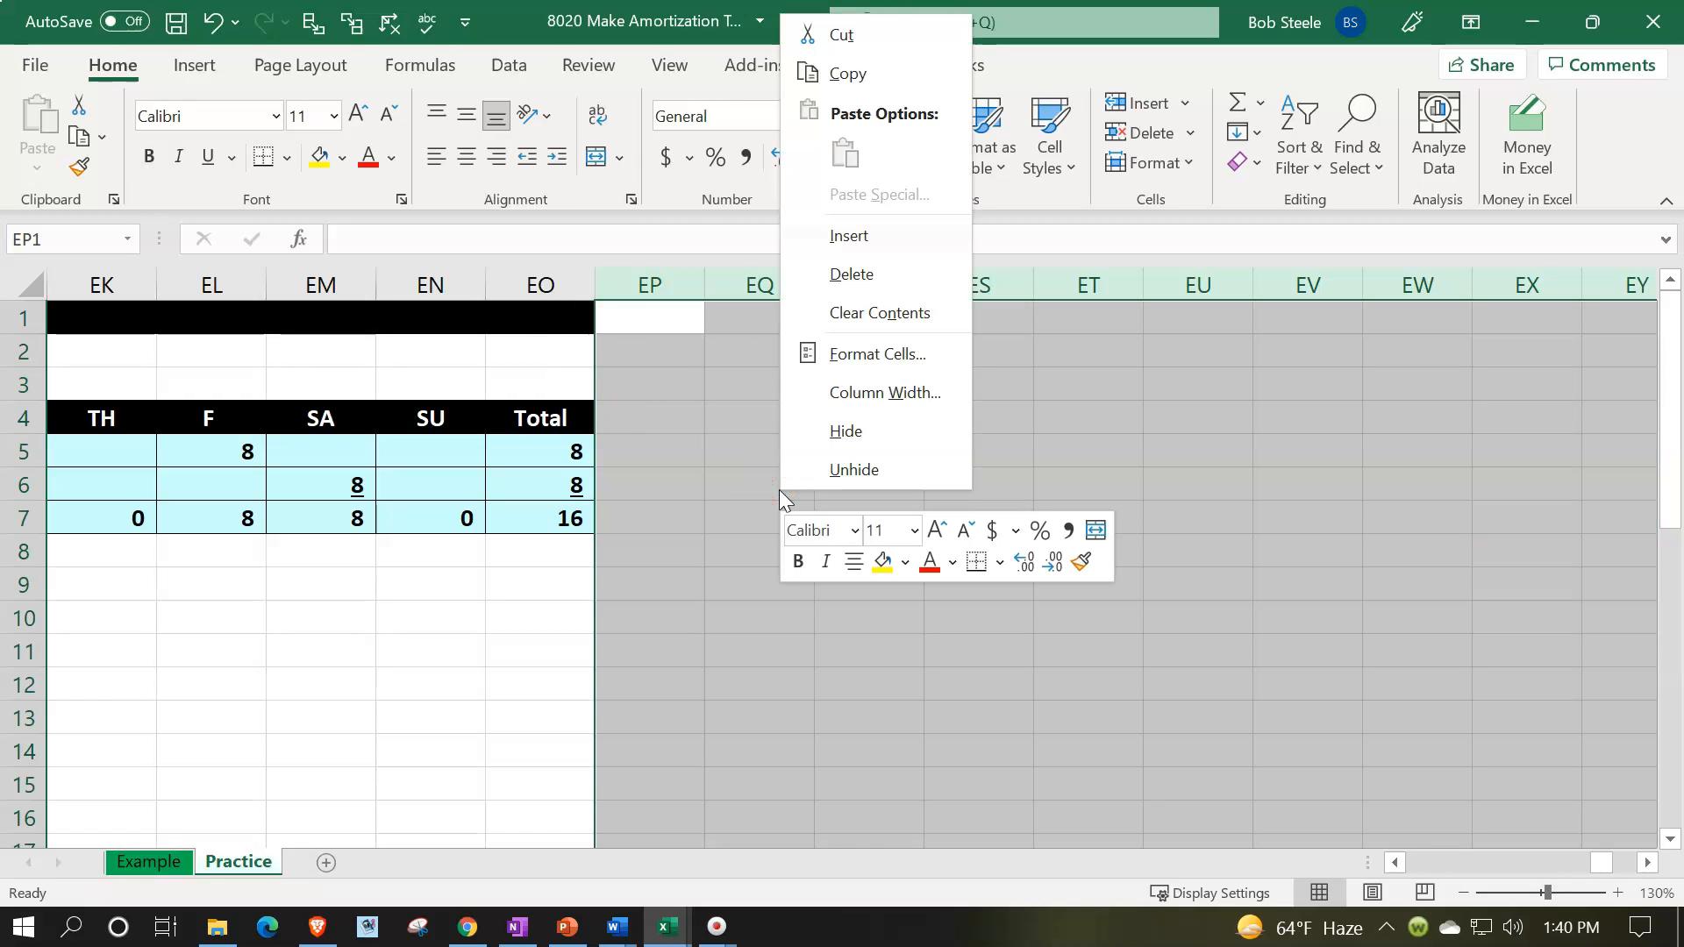
left_click(860, 355)
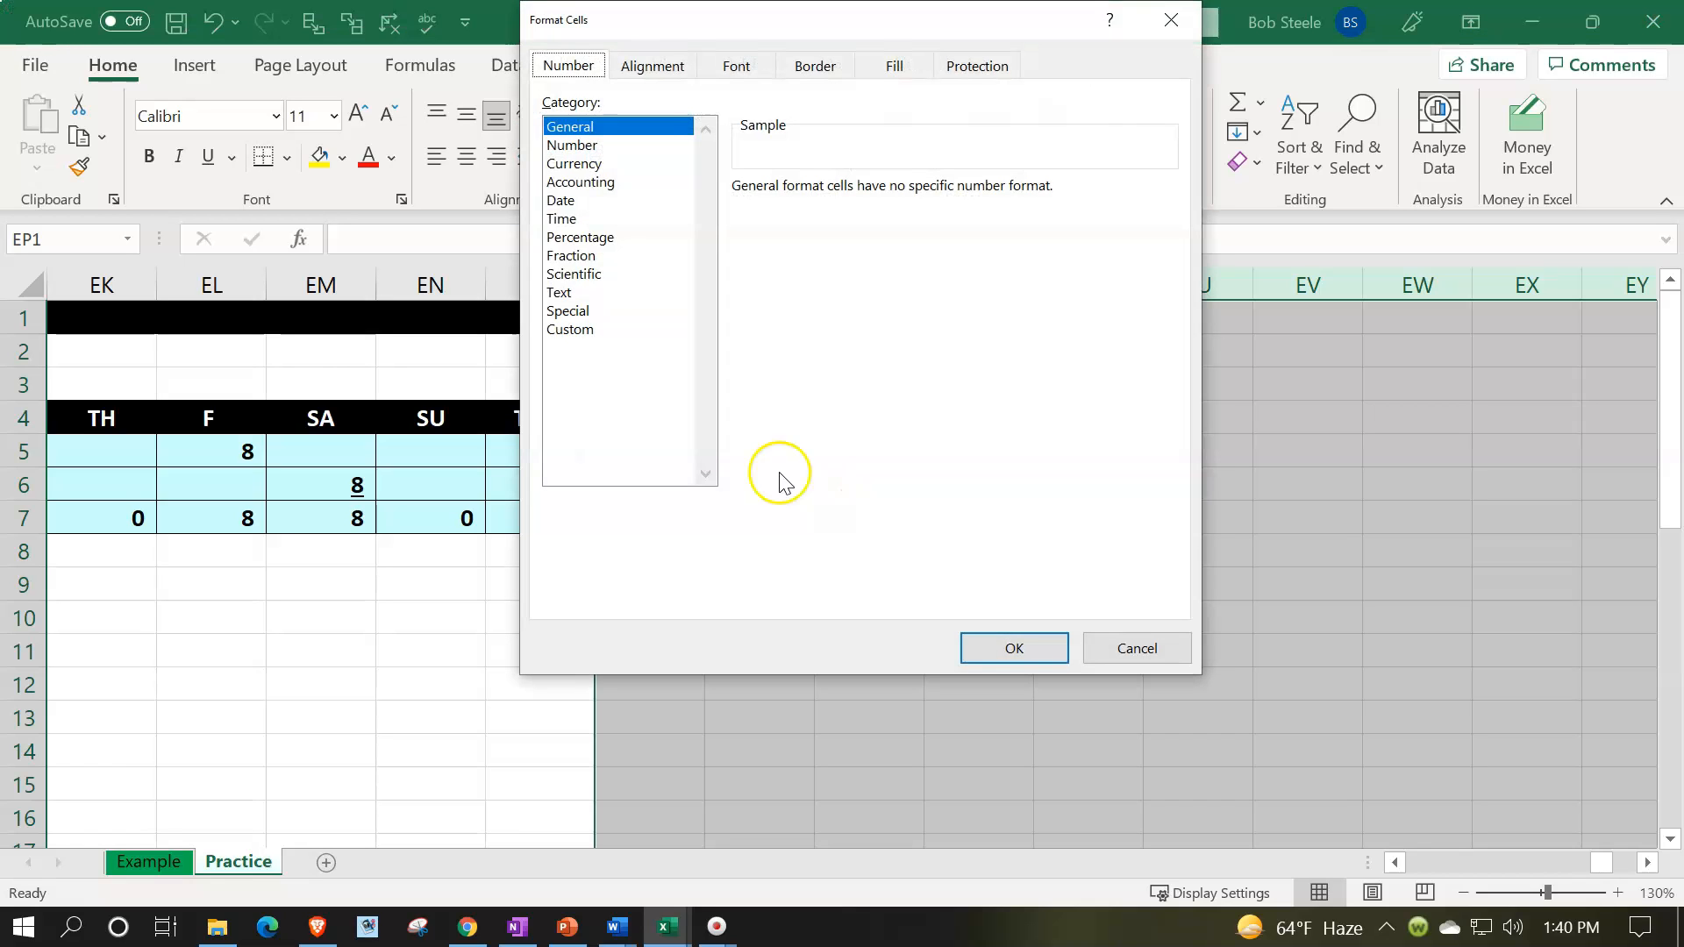
left_click(671, 85)
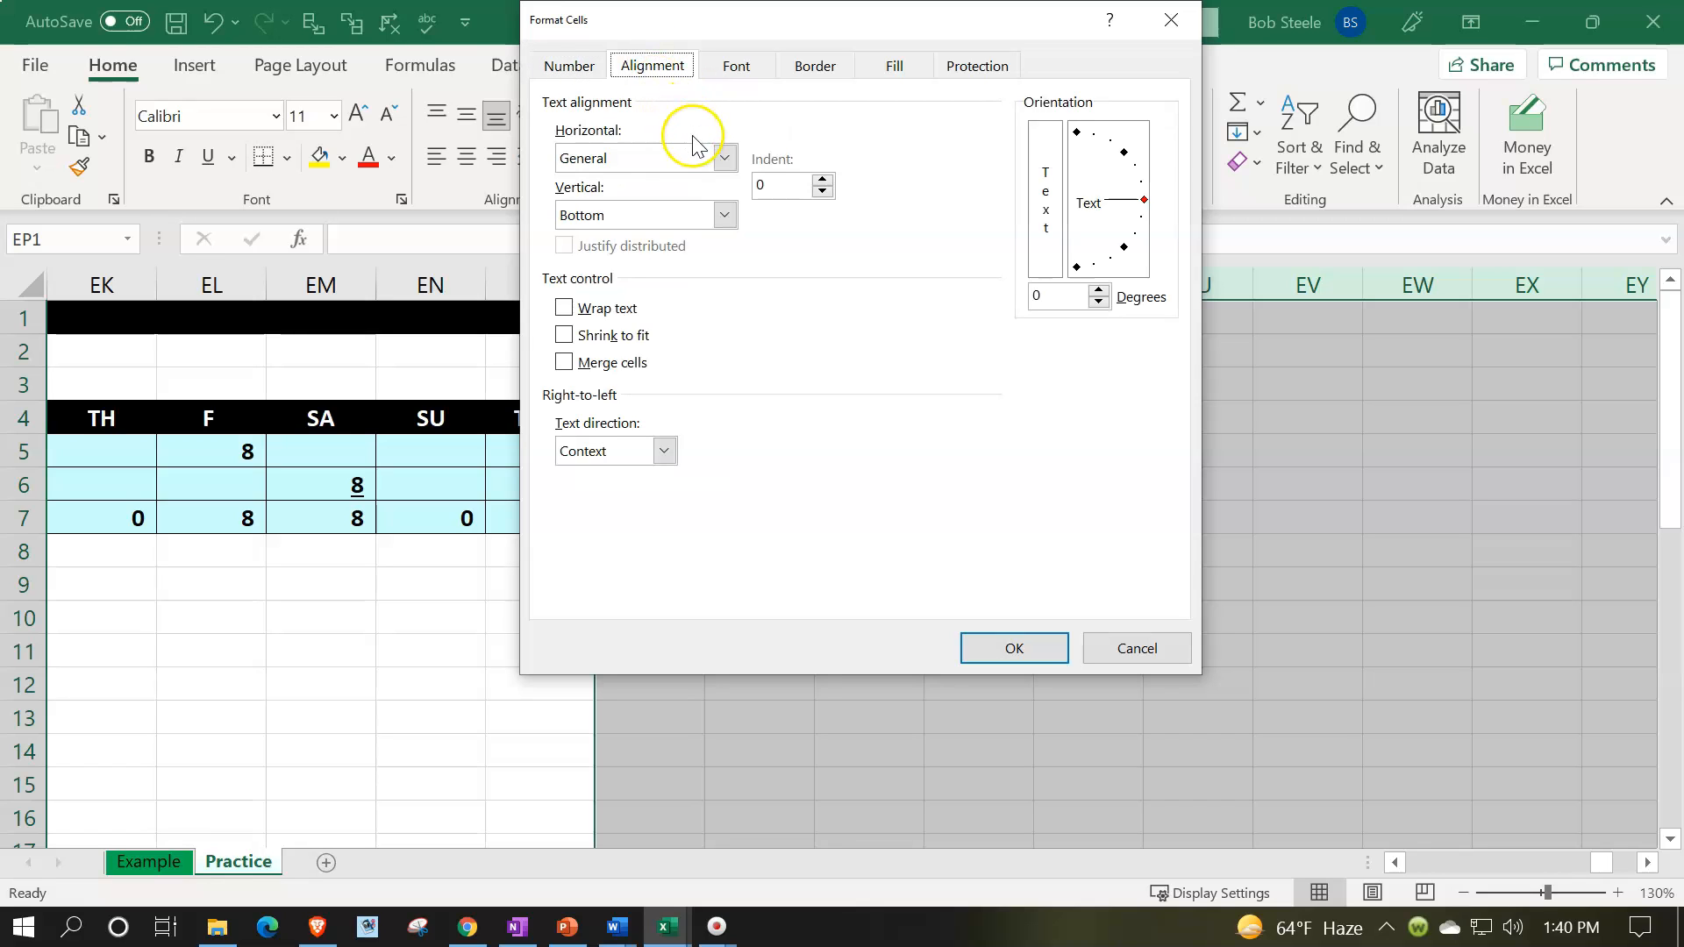
left_click(566, 67)
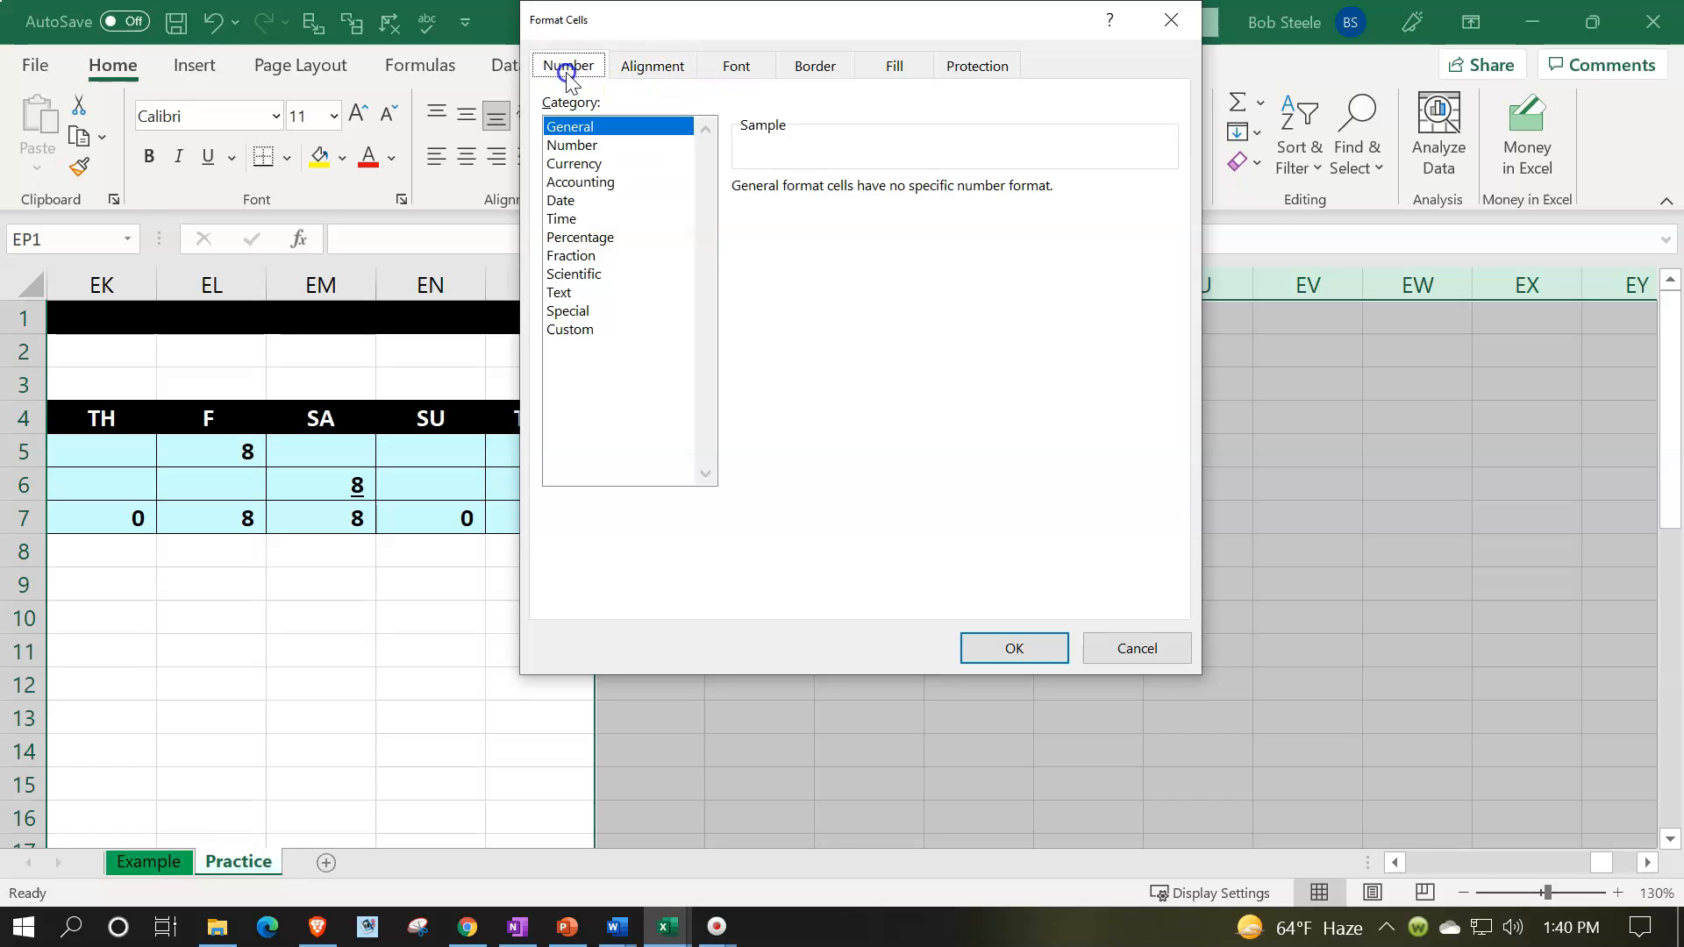
left_click(596, 183)
left_click(869, 223)
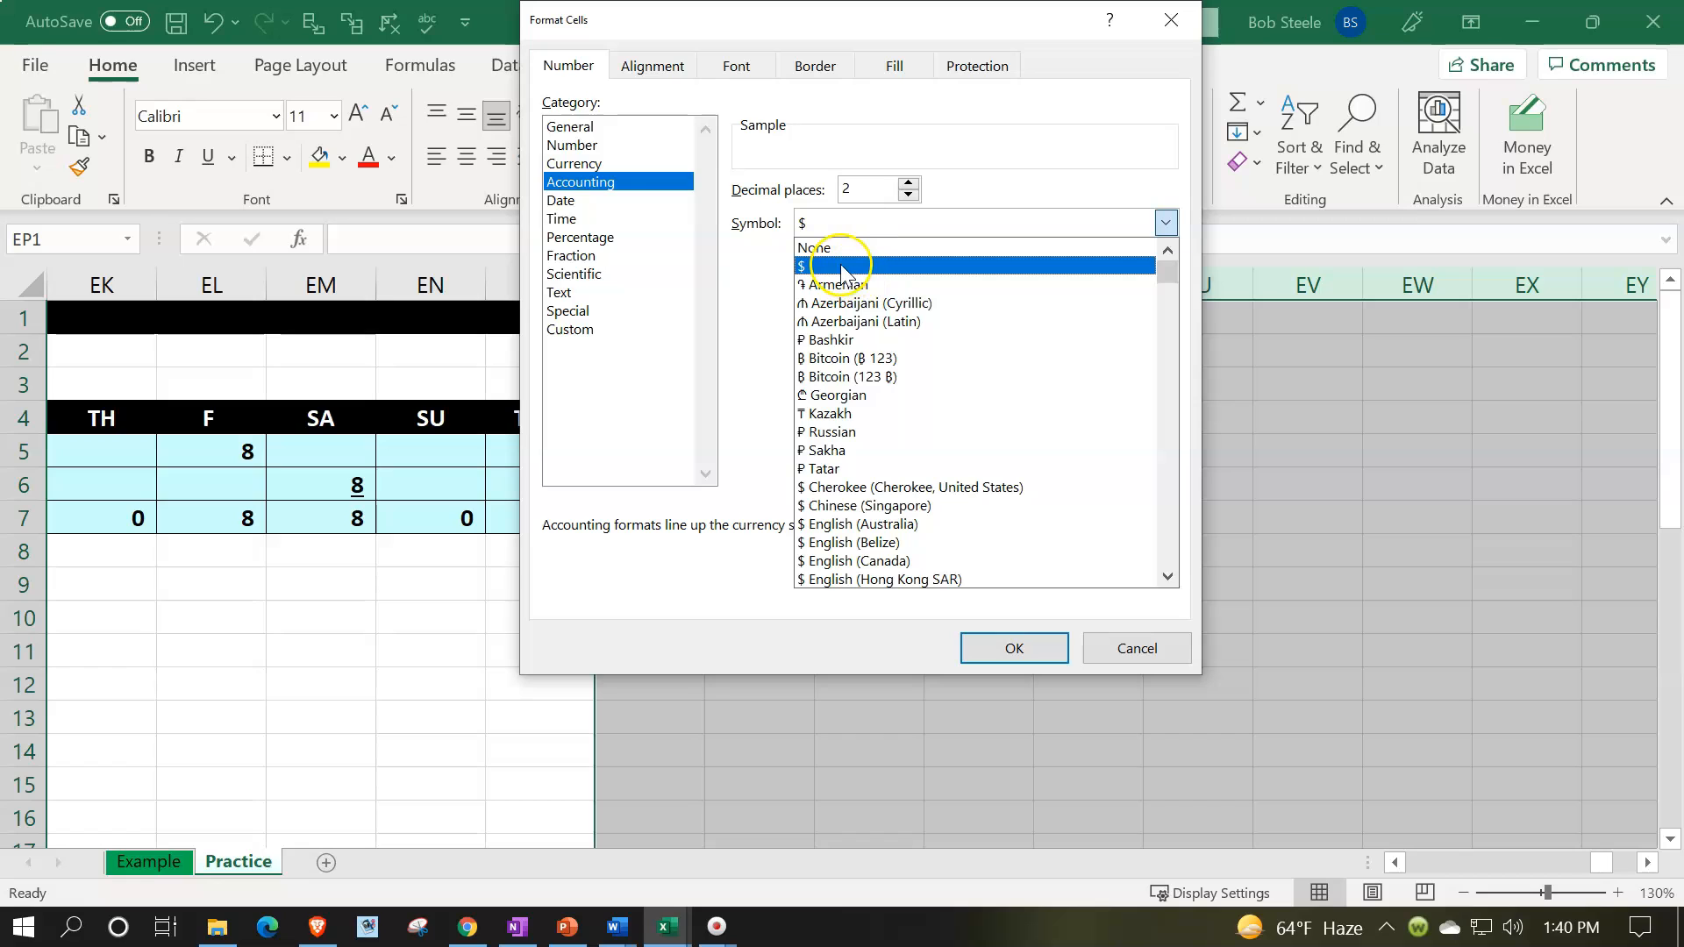
left_click(574, 163)
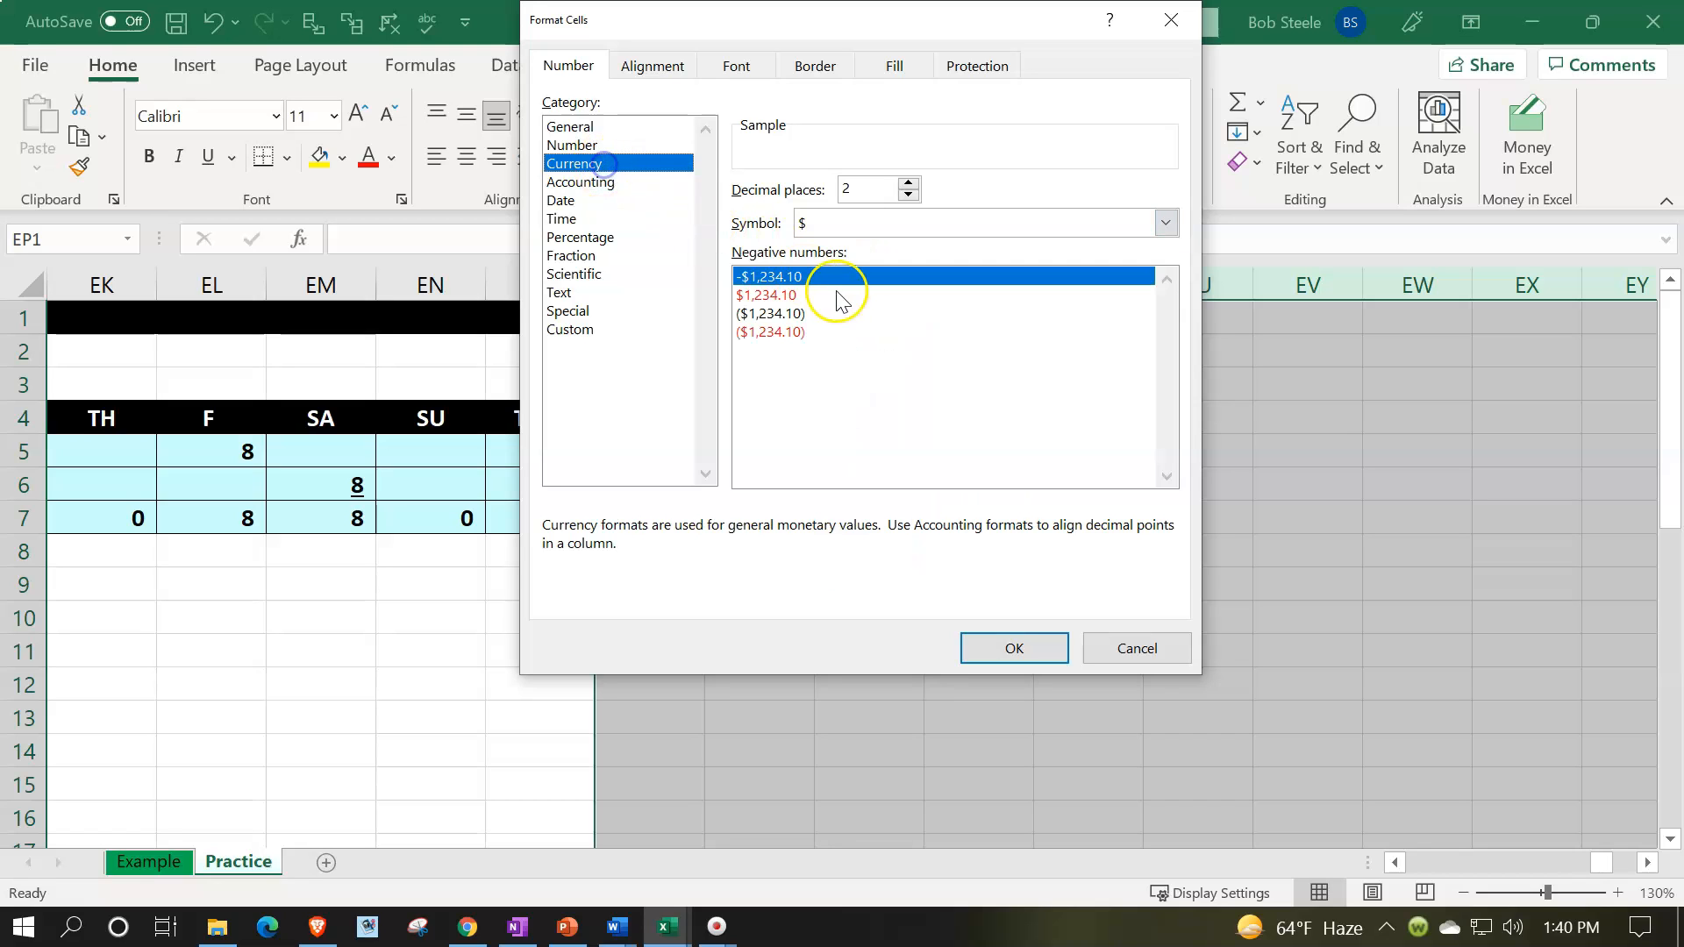
left_click(803, 331)
left_click(846, 223)
left_click(829, 246)
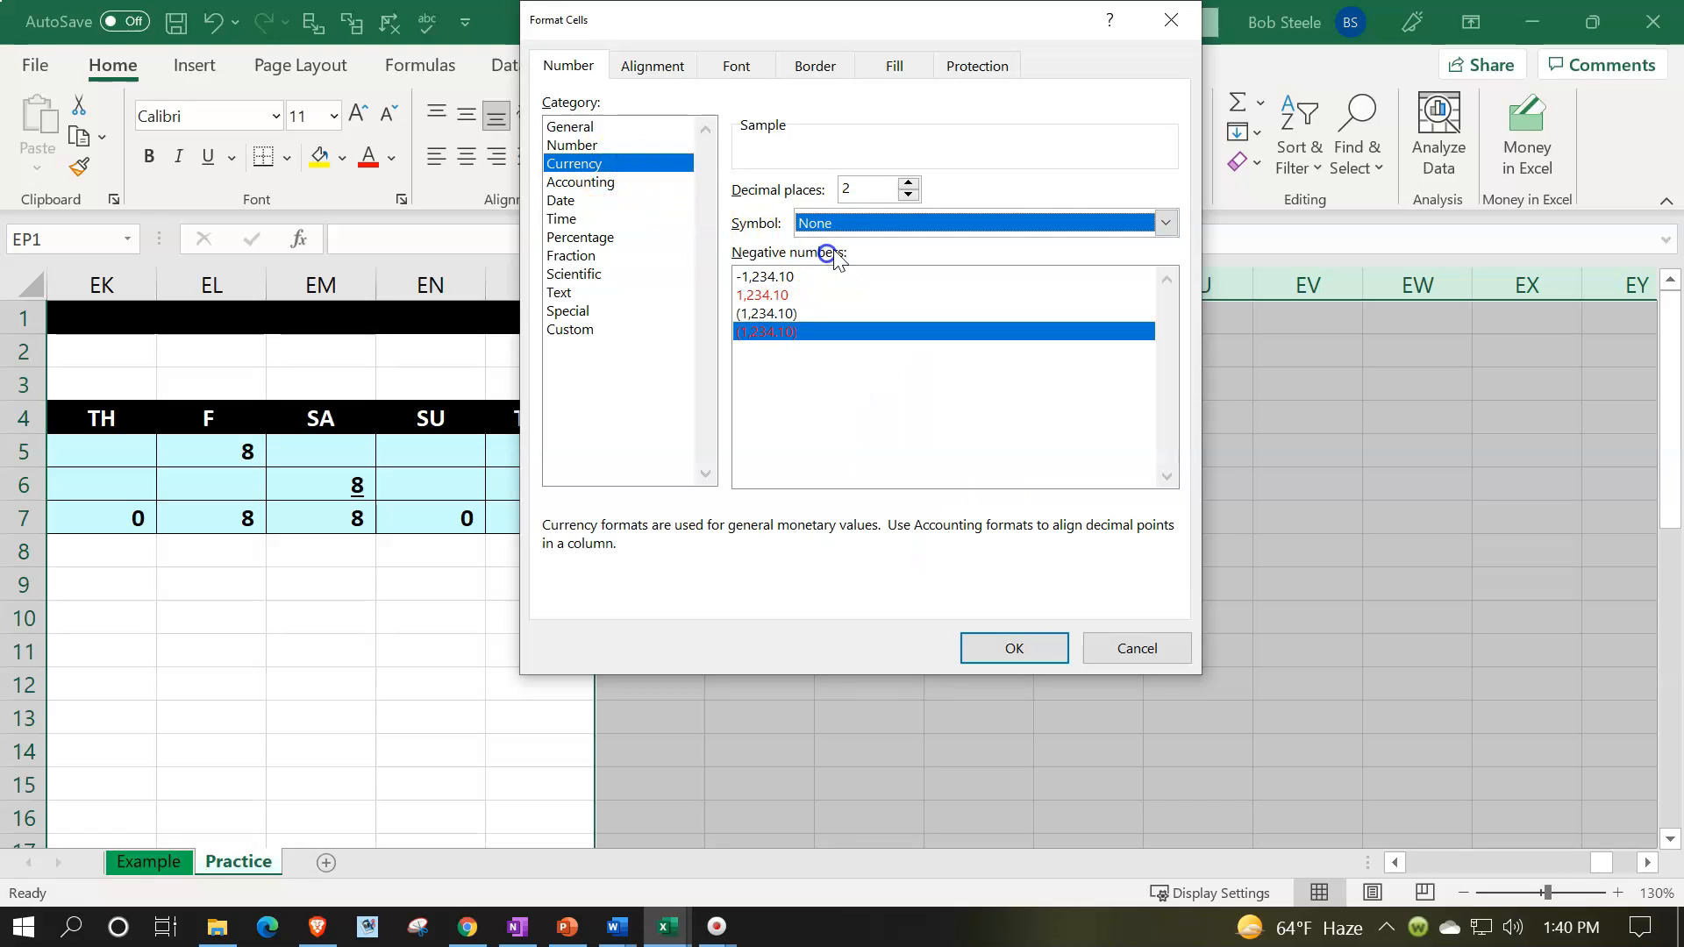
left_click(908, 194)
left_click(908, 195)
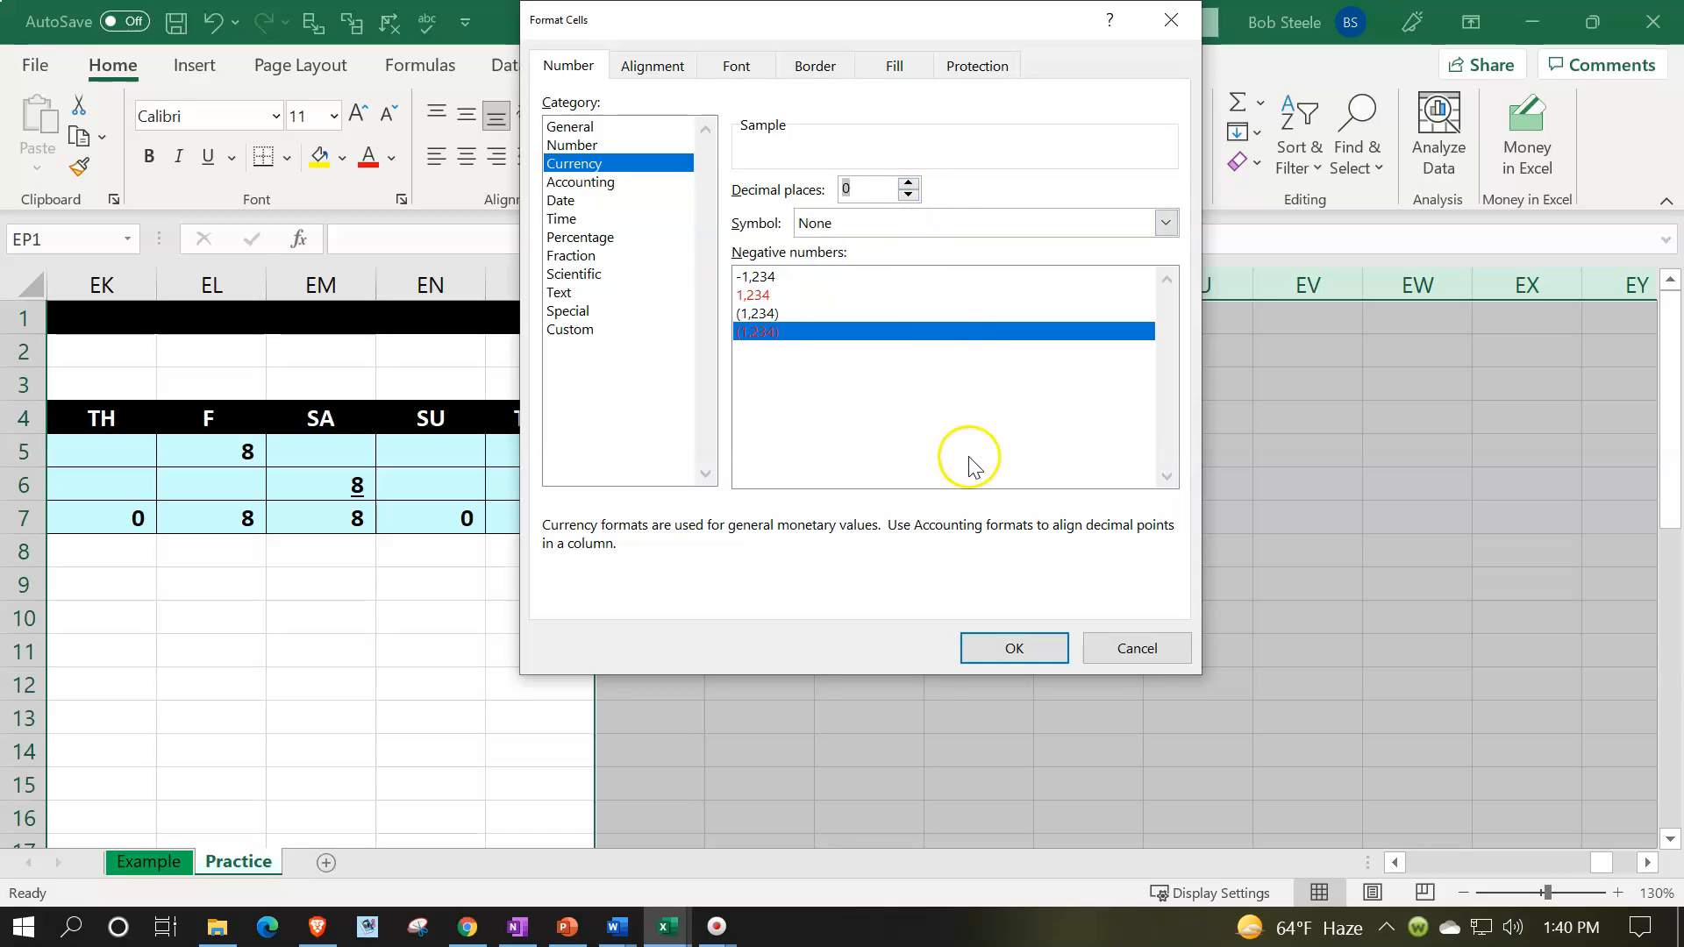
left_click(1039, 649)
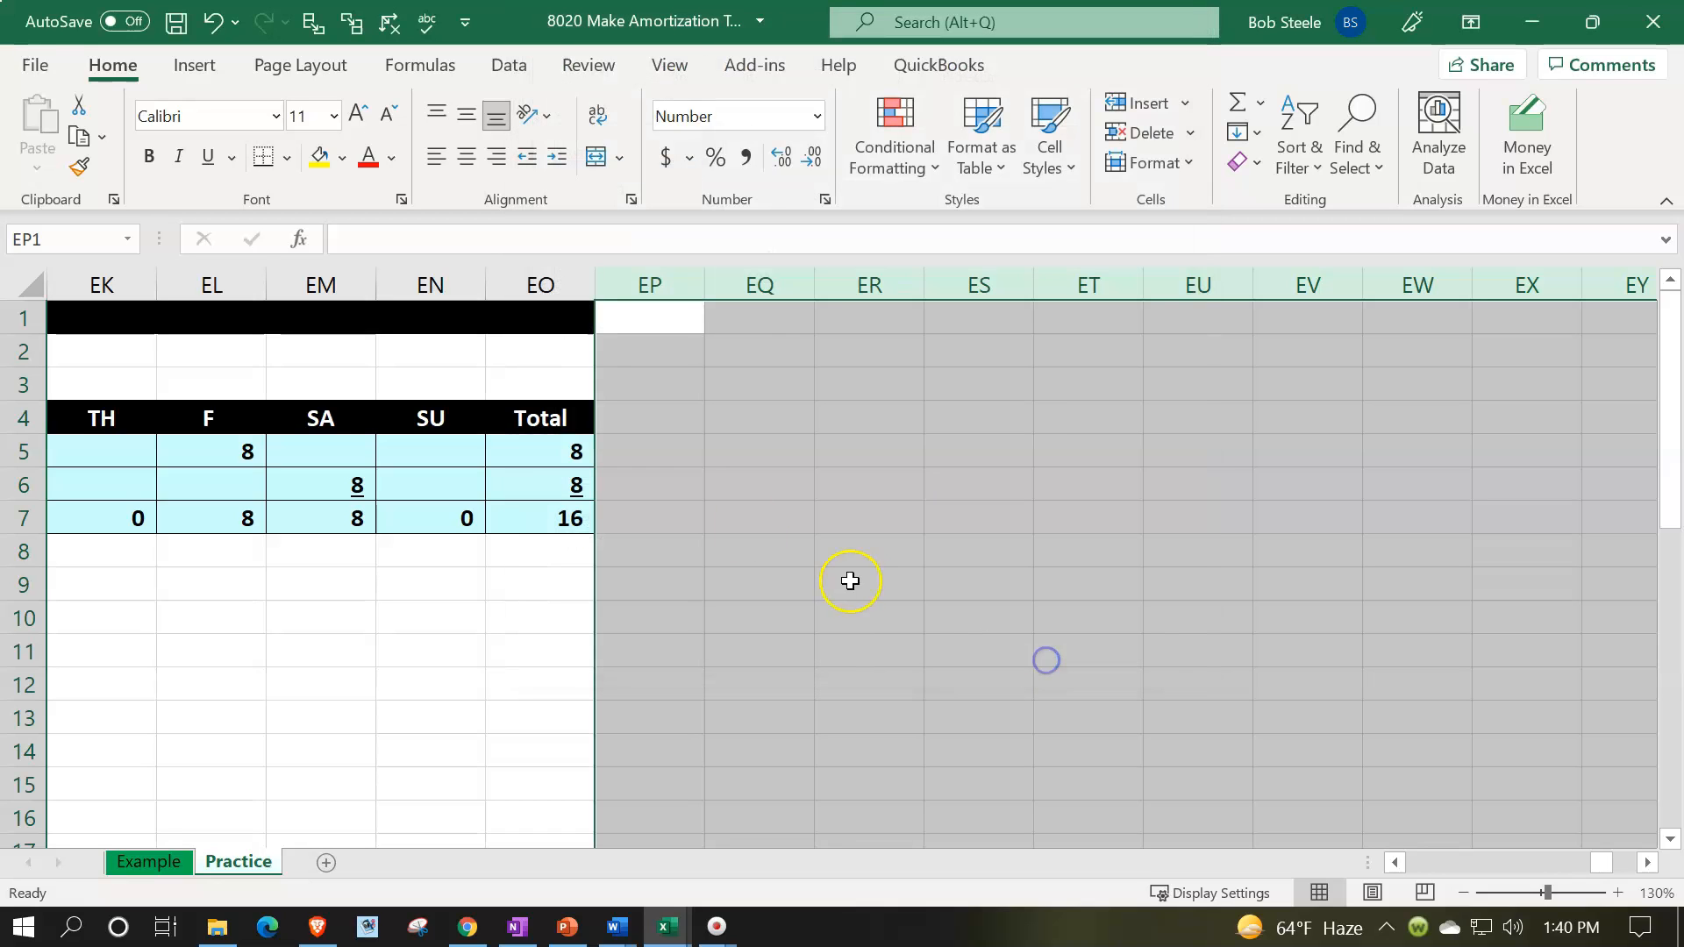
left_click(149, 156)
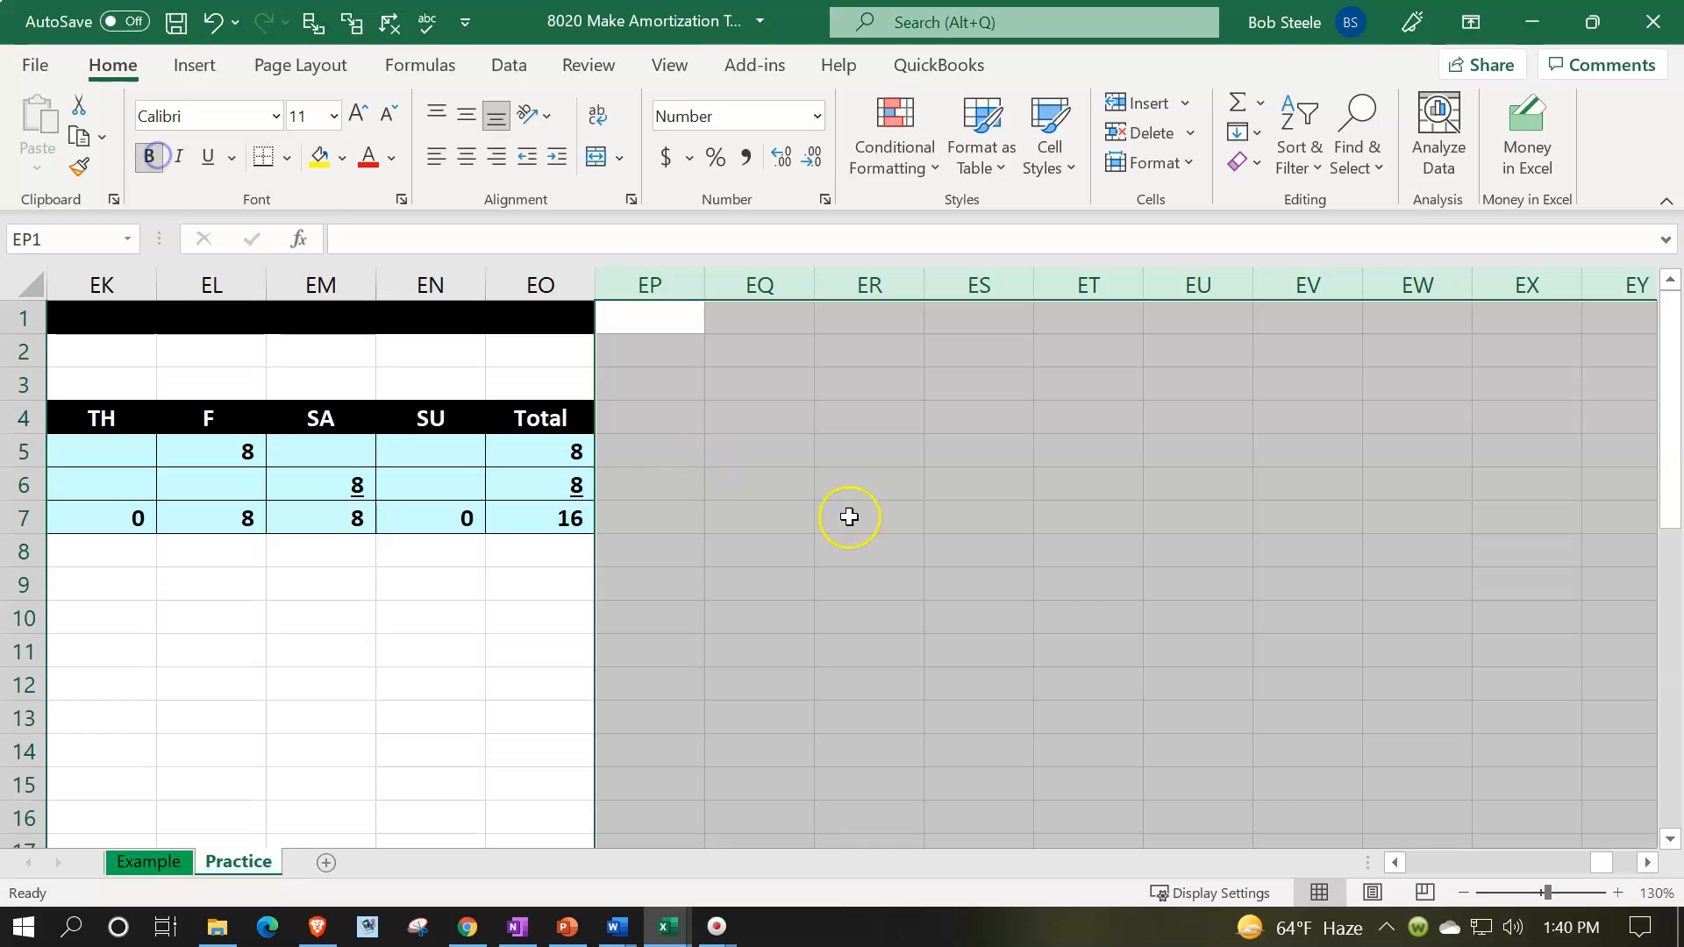
left_click(1203, 633)
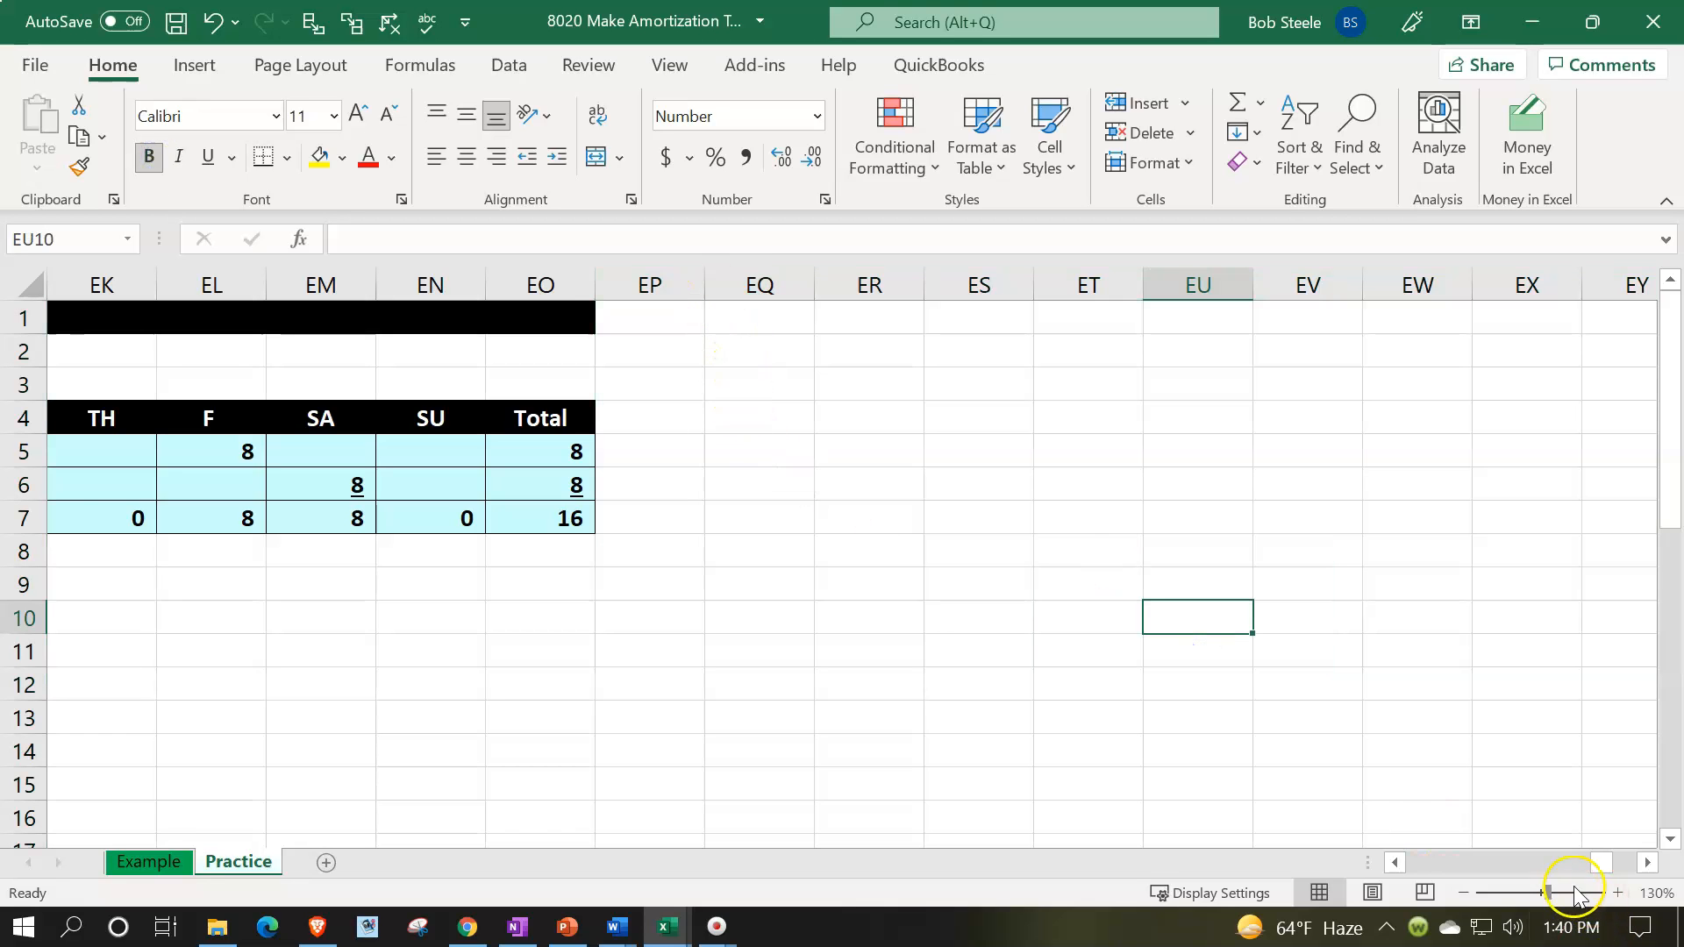
- Copy the format of the narrow spacer column EZ to column EP with Format Painter, and select cell EQ1
left_click(1650, 863)
left_click(1649, 863)
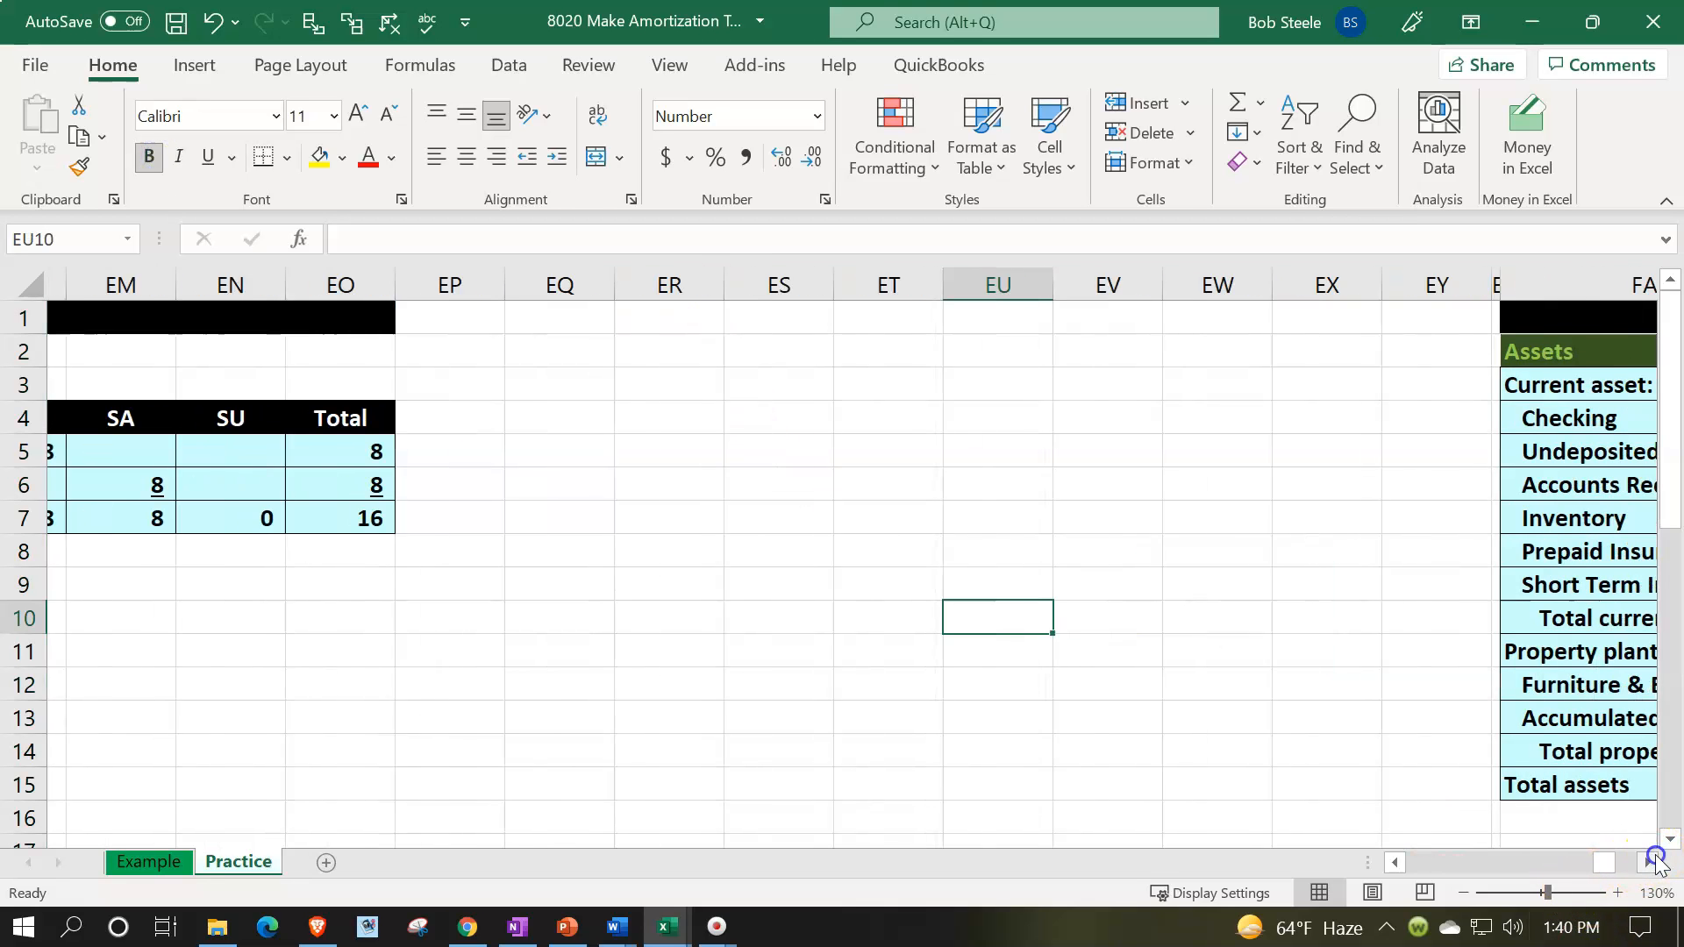
left_click(1478, 277)
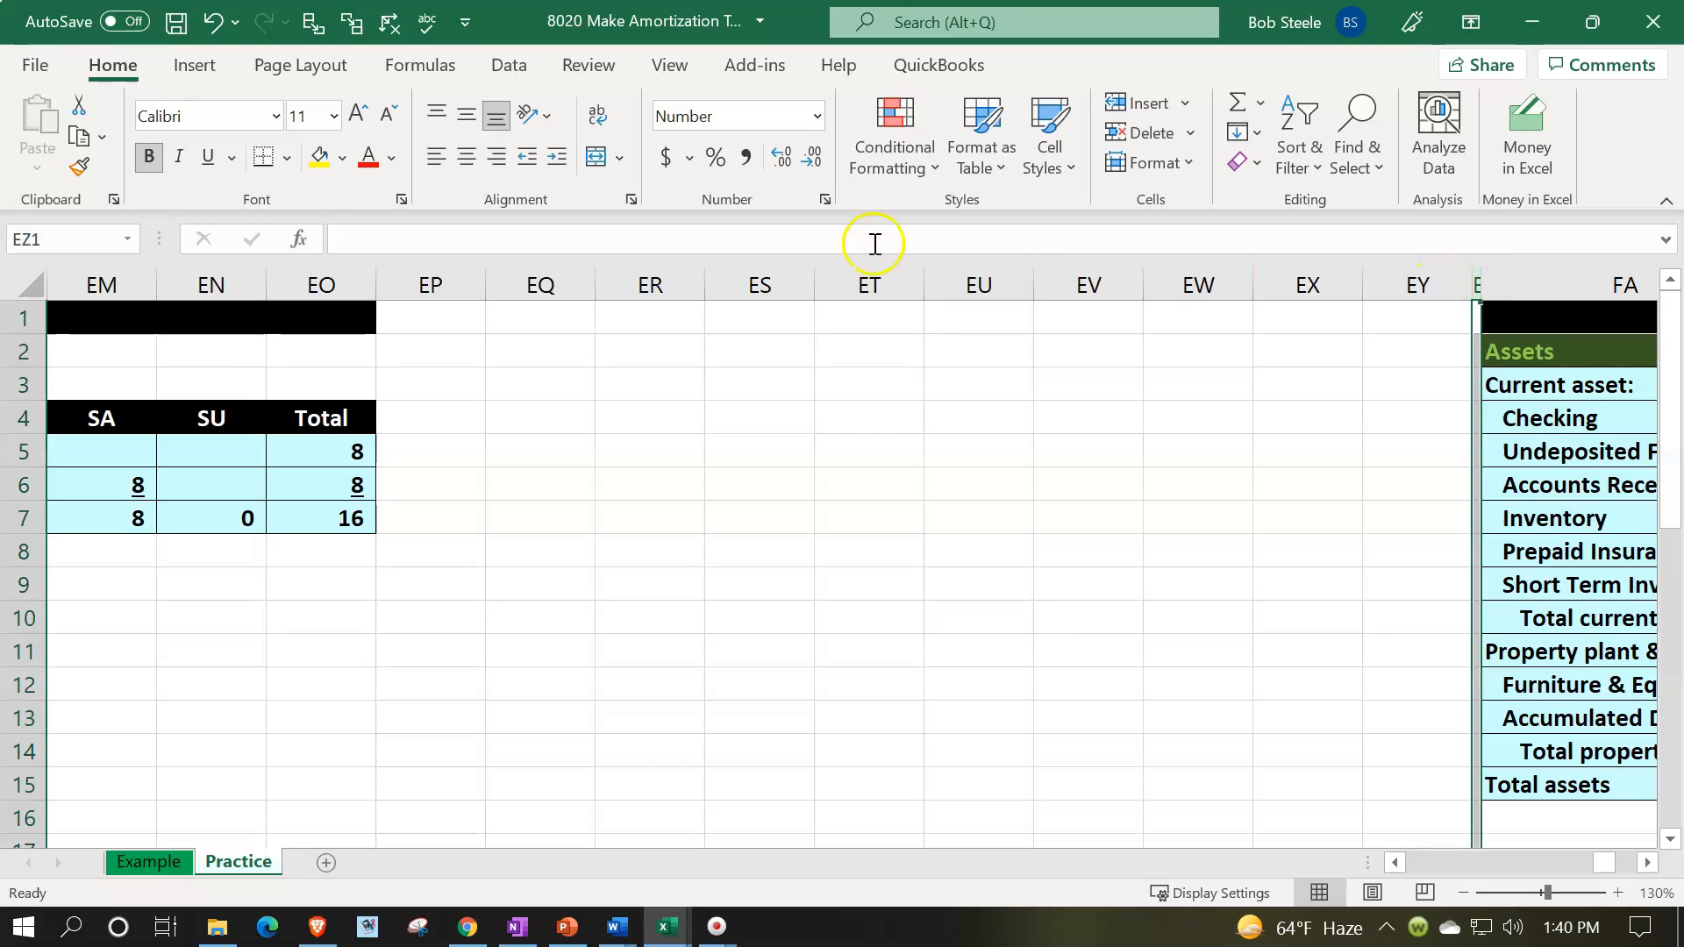
left_click(79, 167)
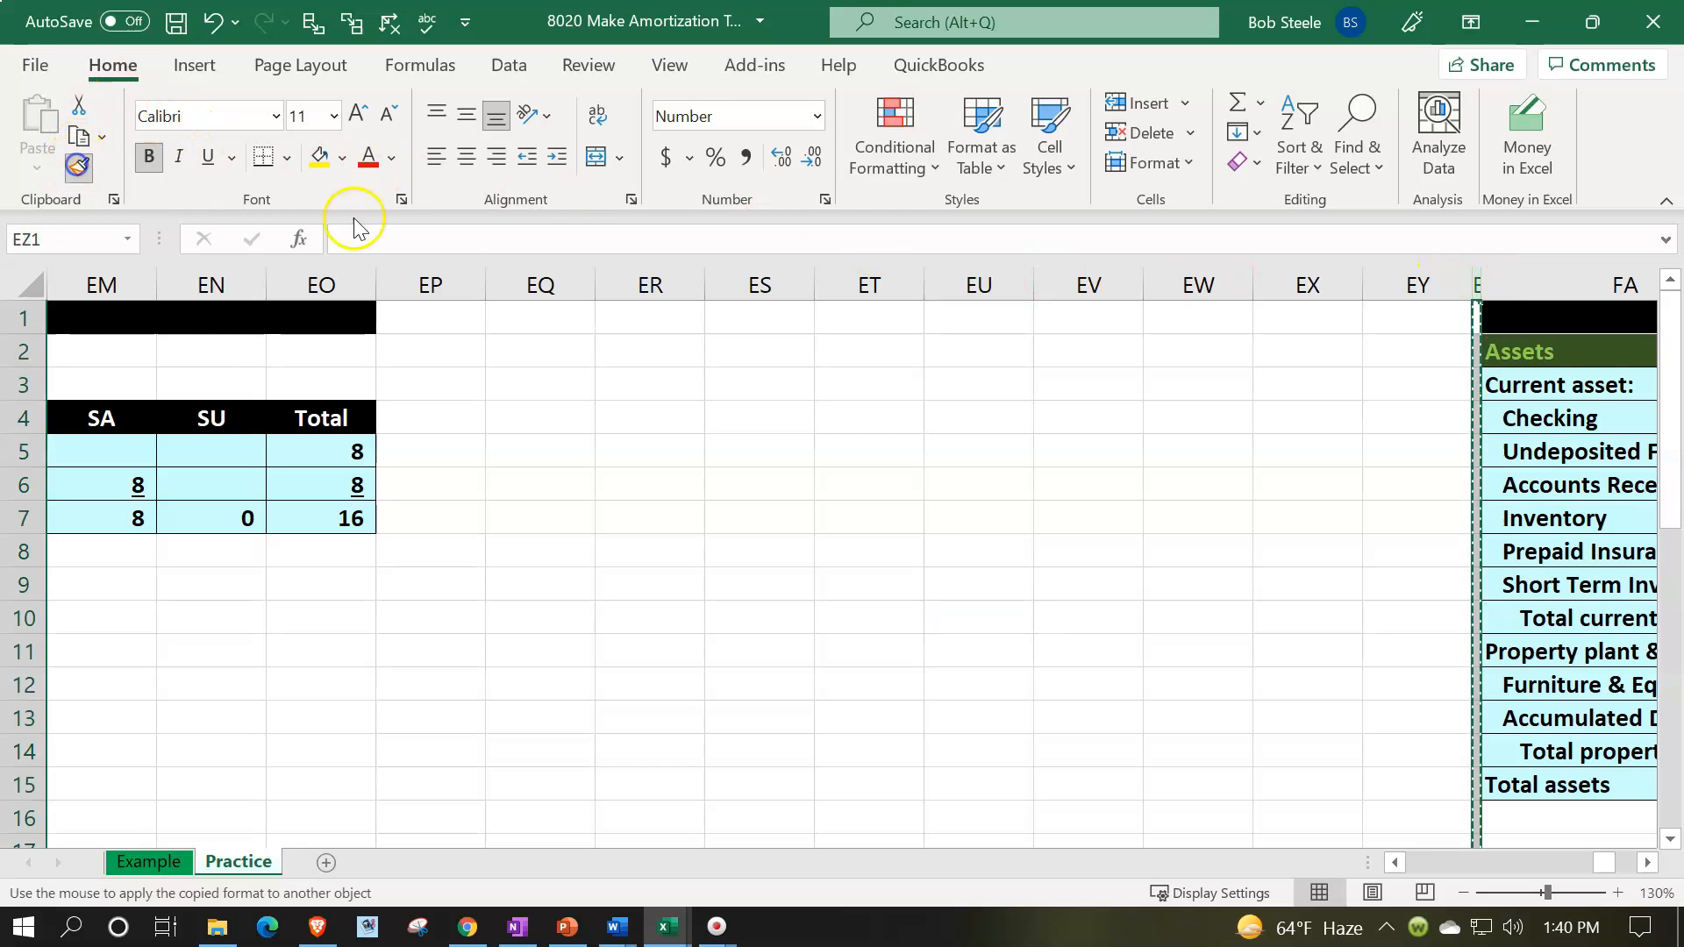
left_click(450, 289)
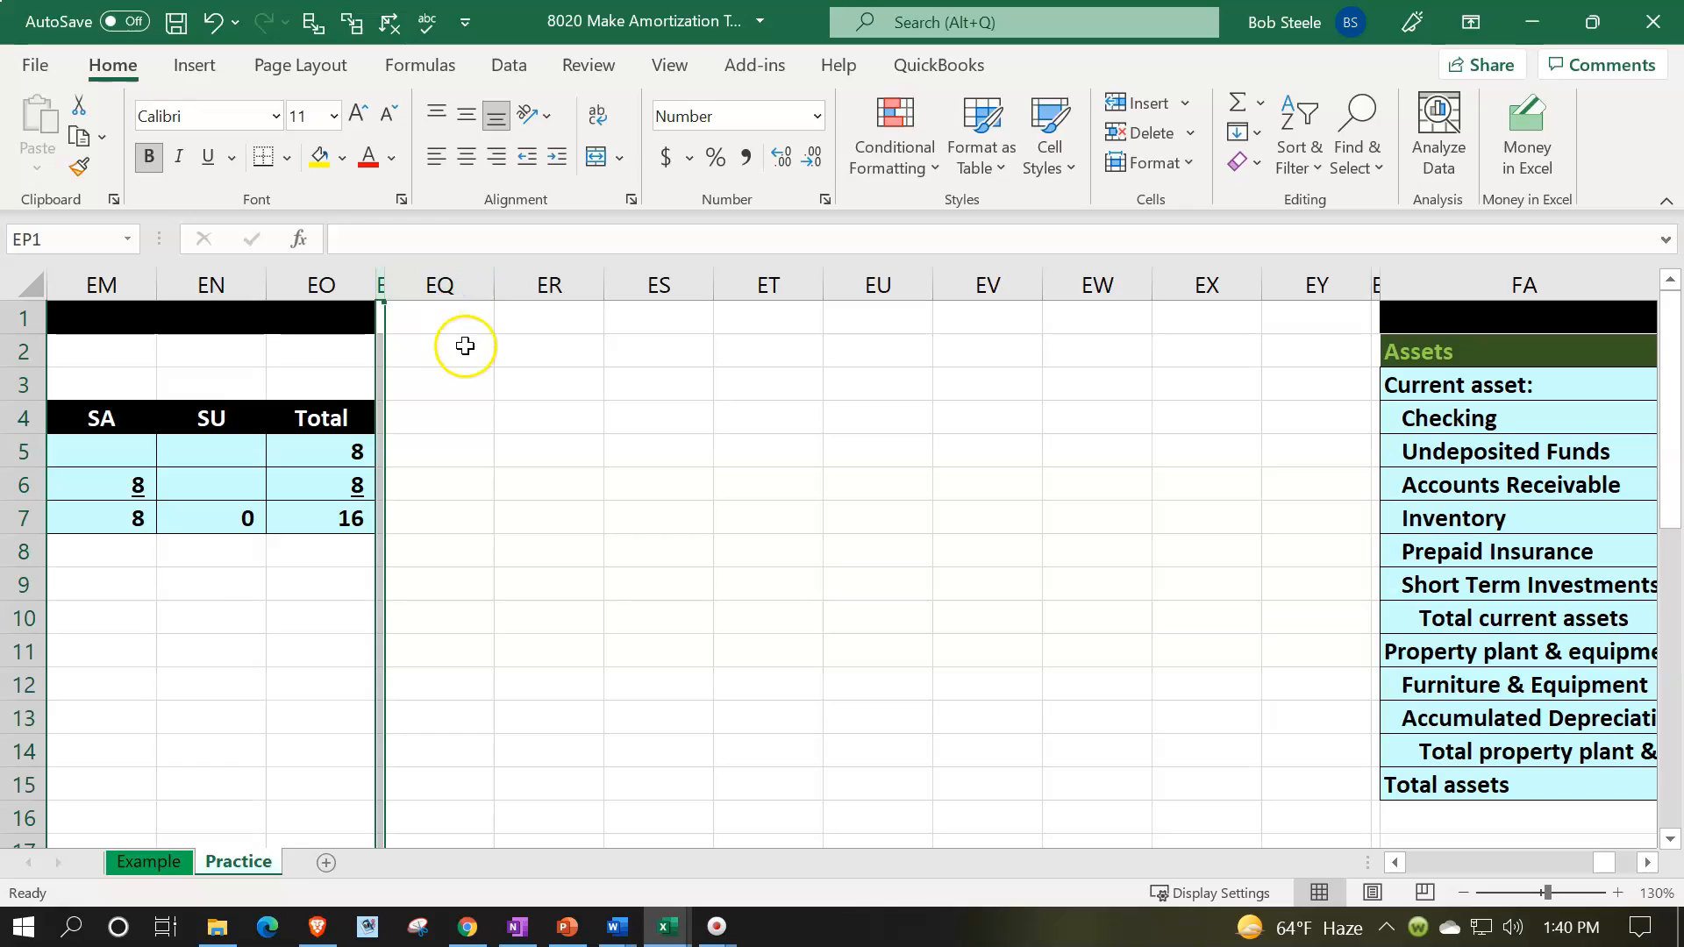
left_click(459, 319)
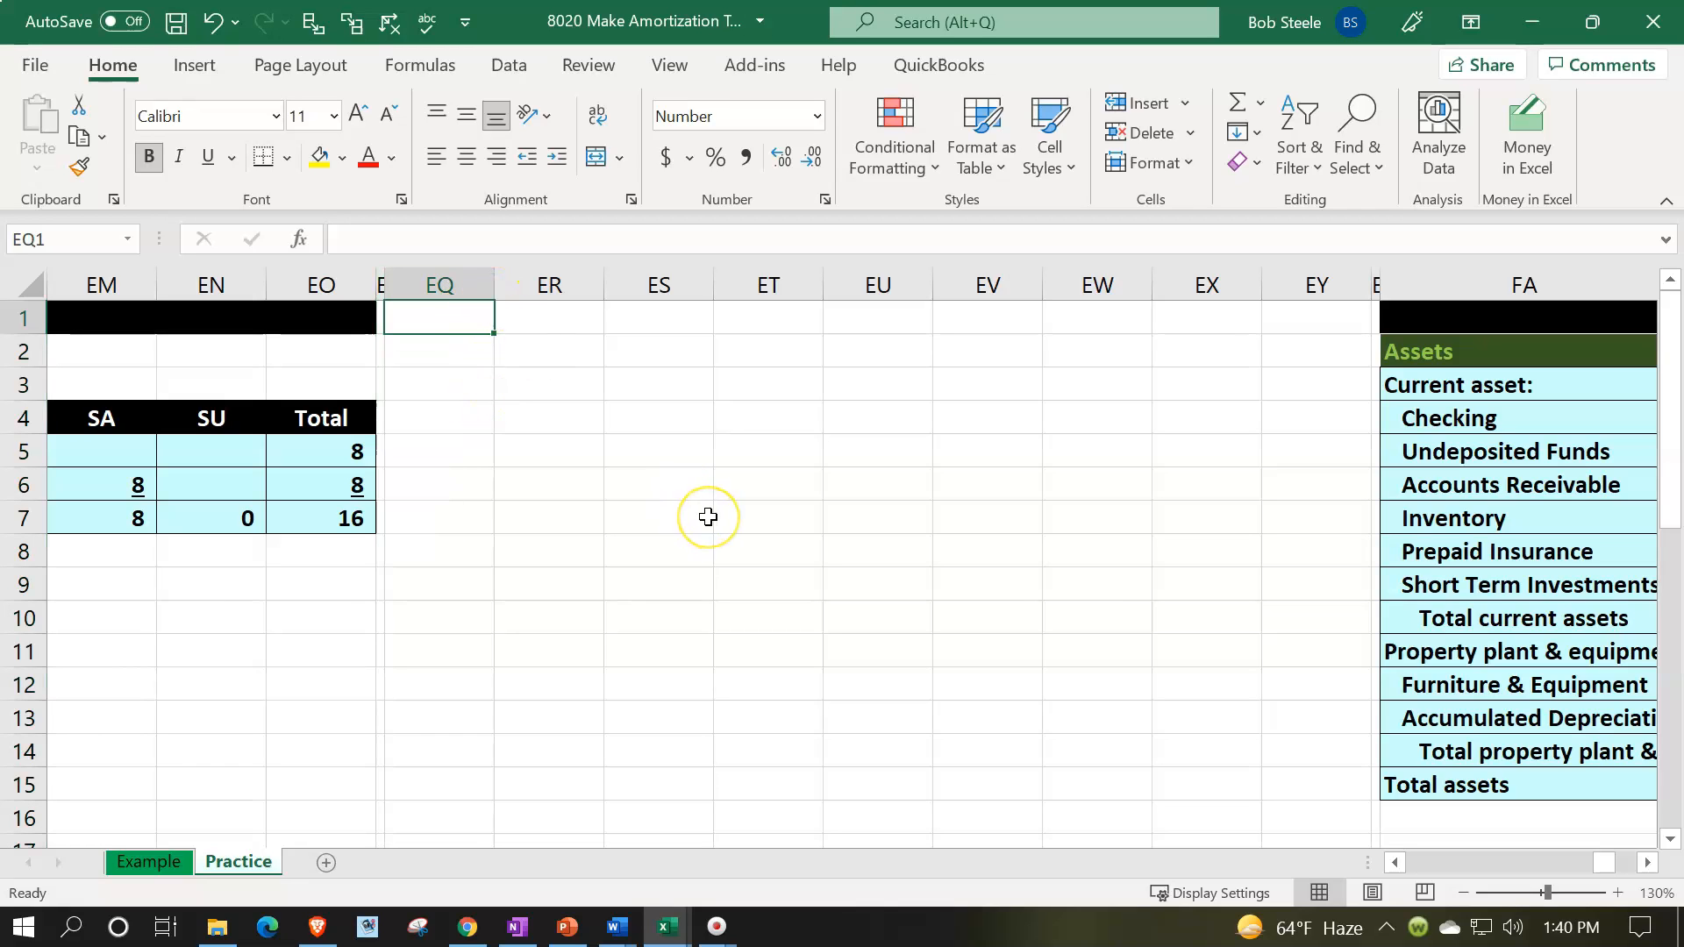
- Enter the Loan amount of 72000 in EQ1:ER1 and Years of 5 in EQ2:ER2
type("Loan")
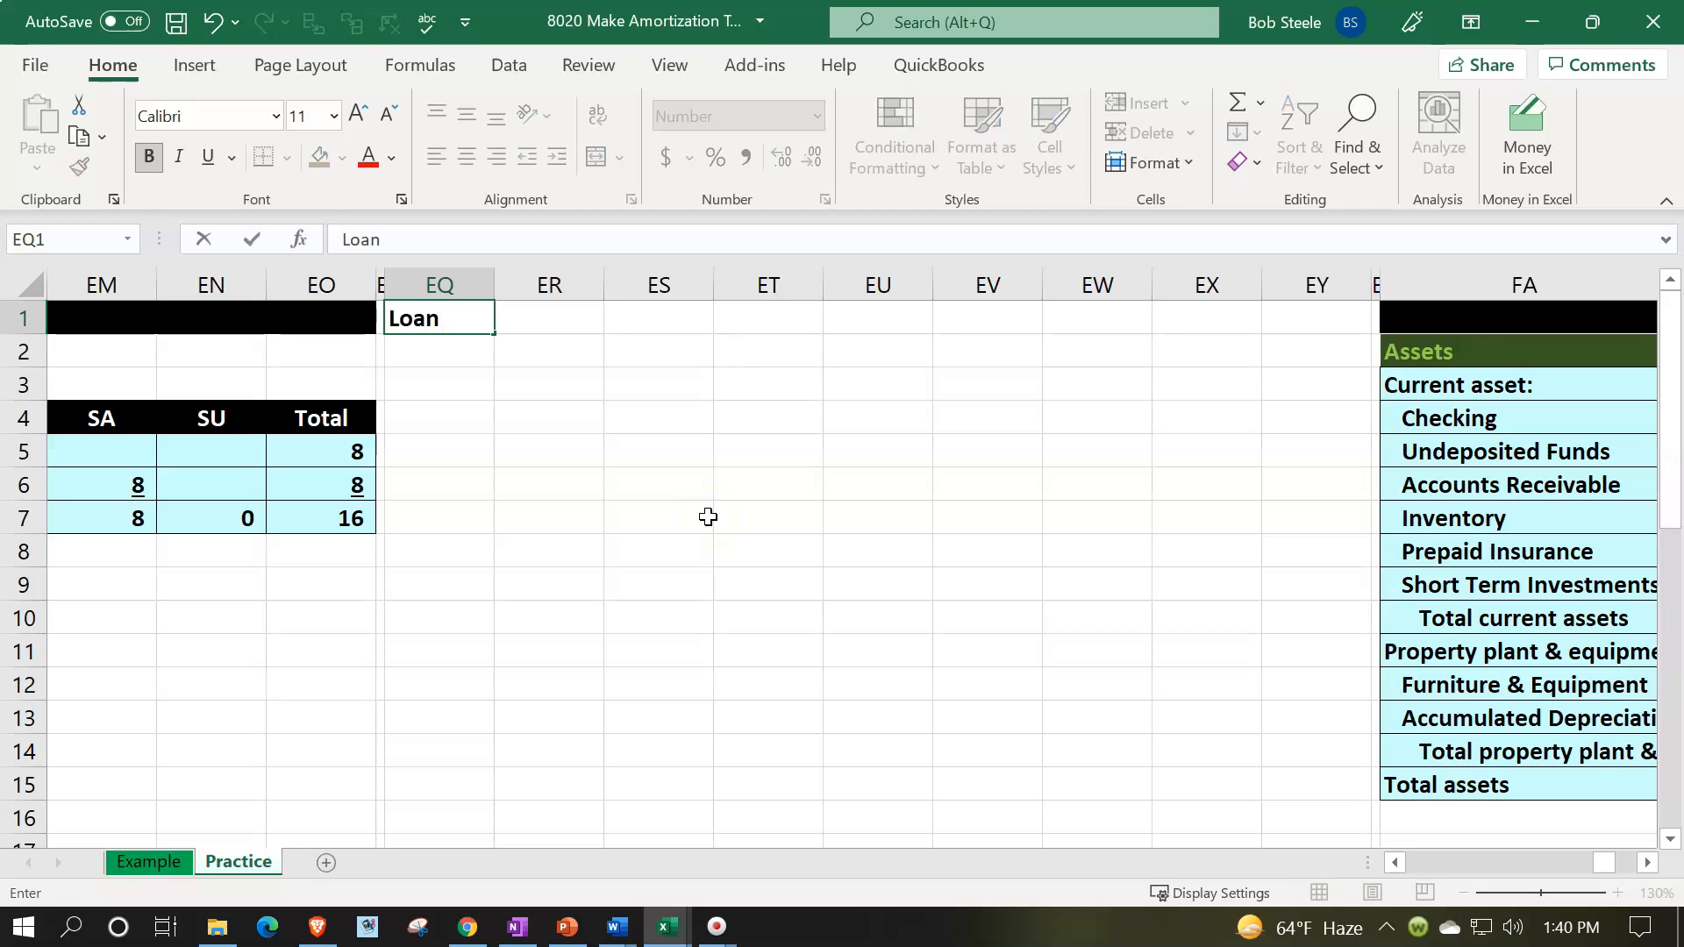
key("Tab")
type("72000")
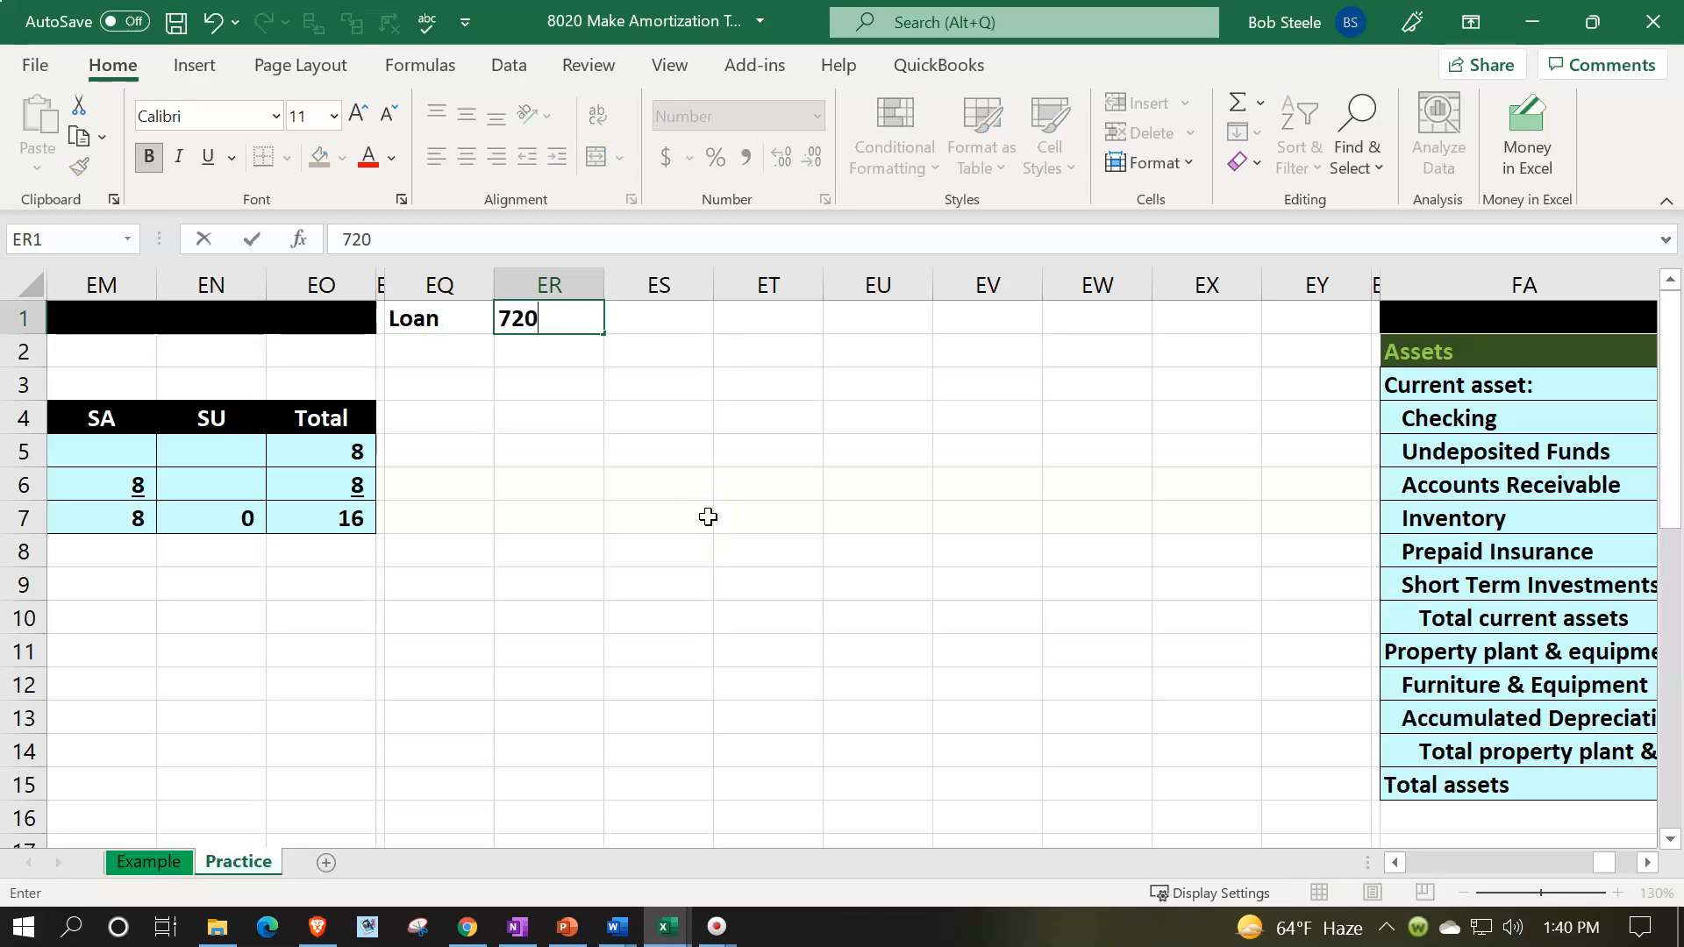
key("Return")
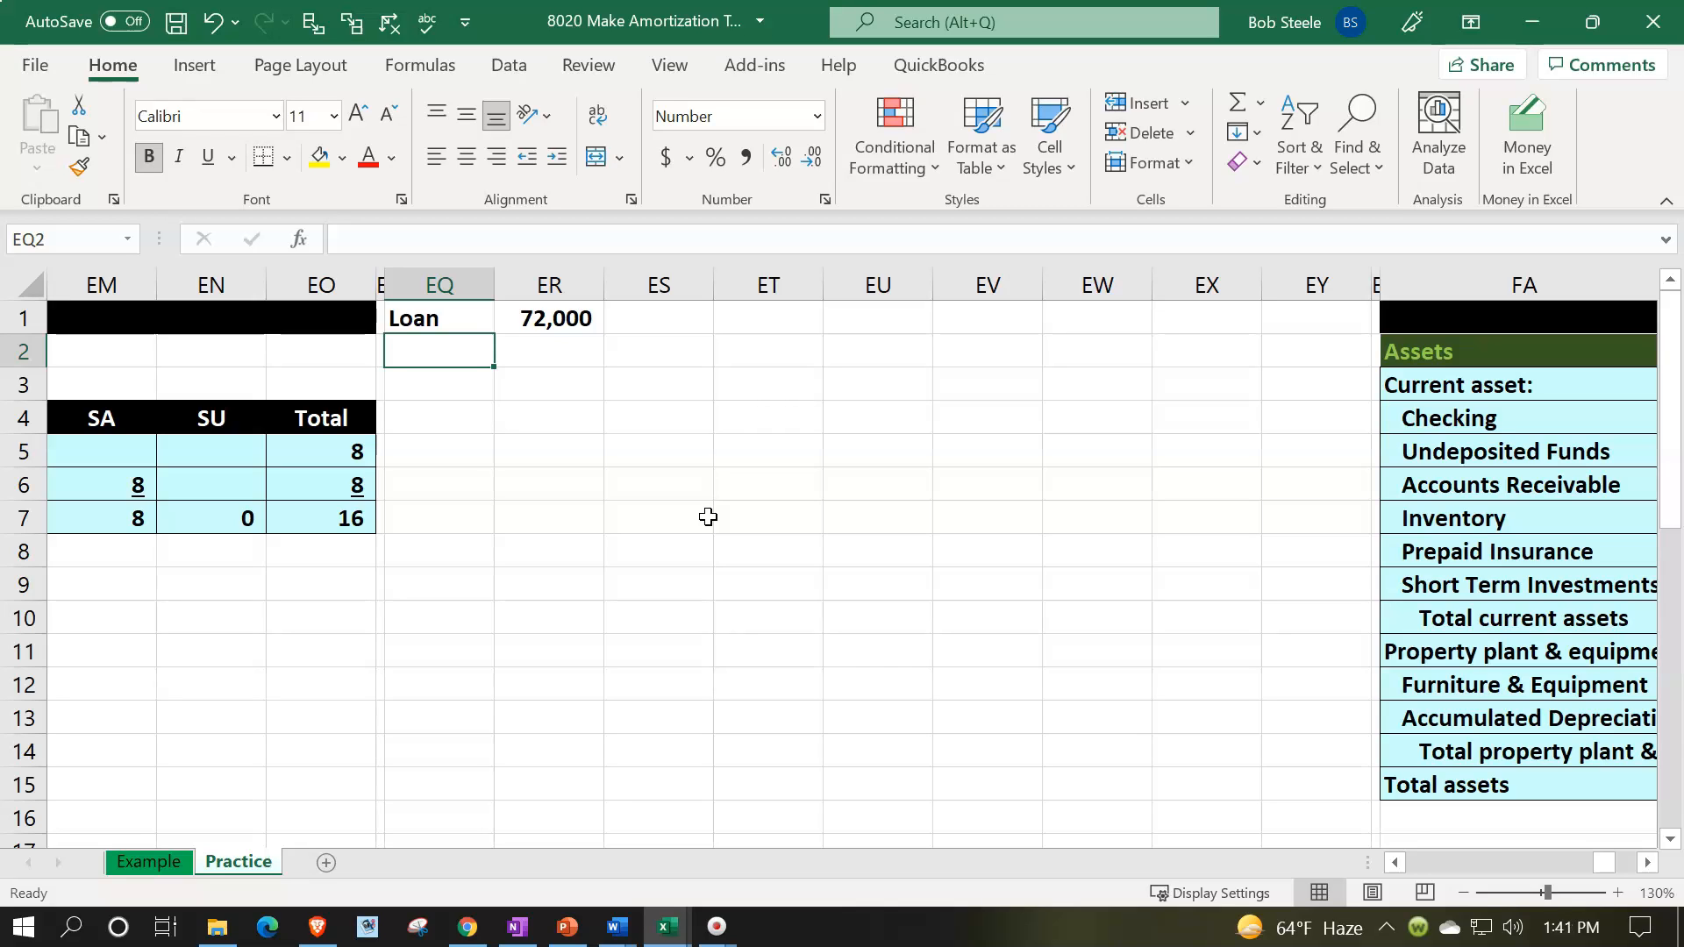
type("Year")
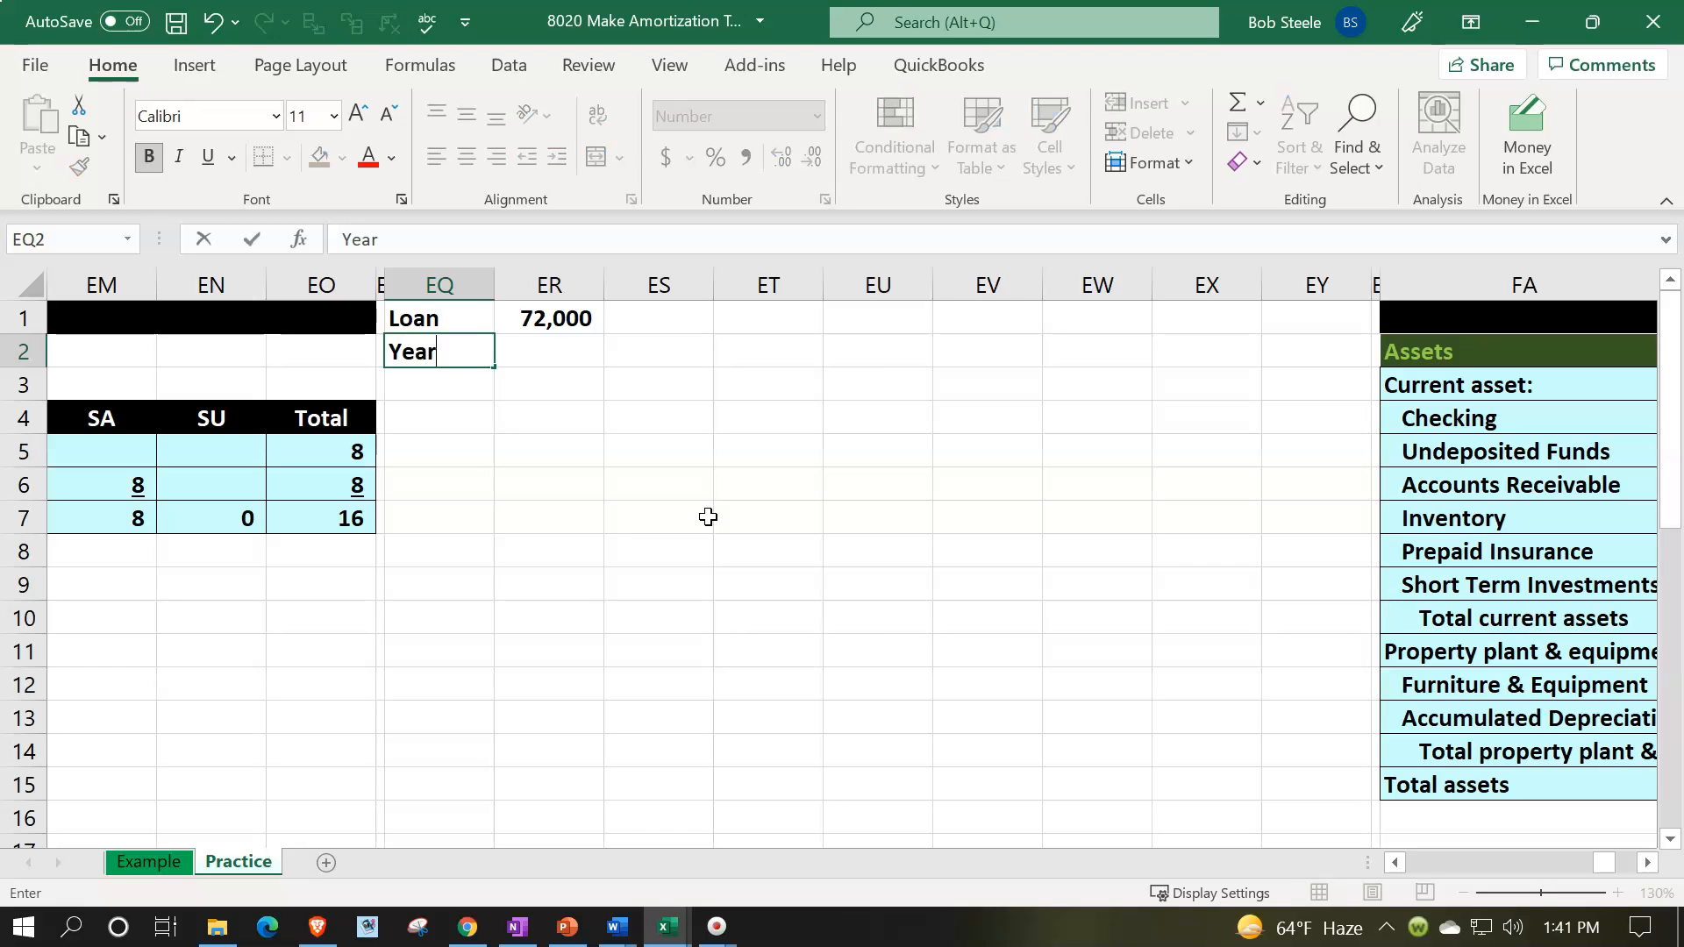
type("s")
key("Tab")
type("5")
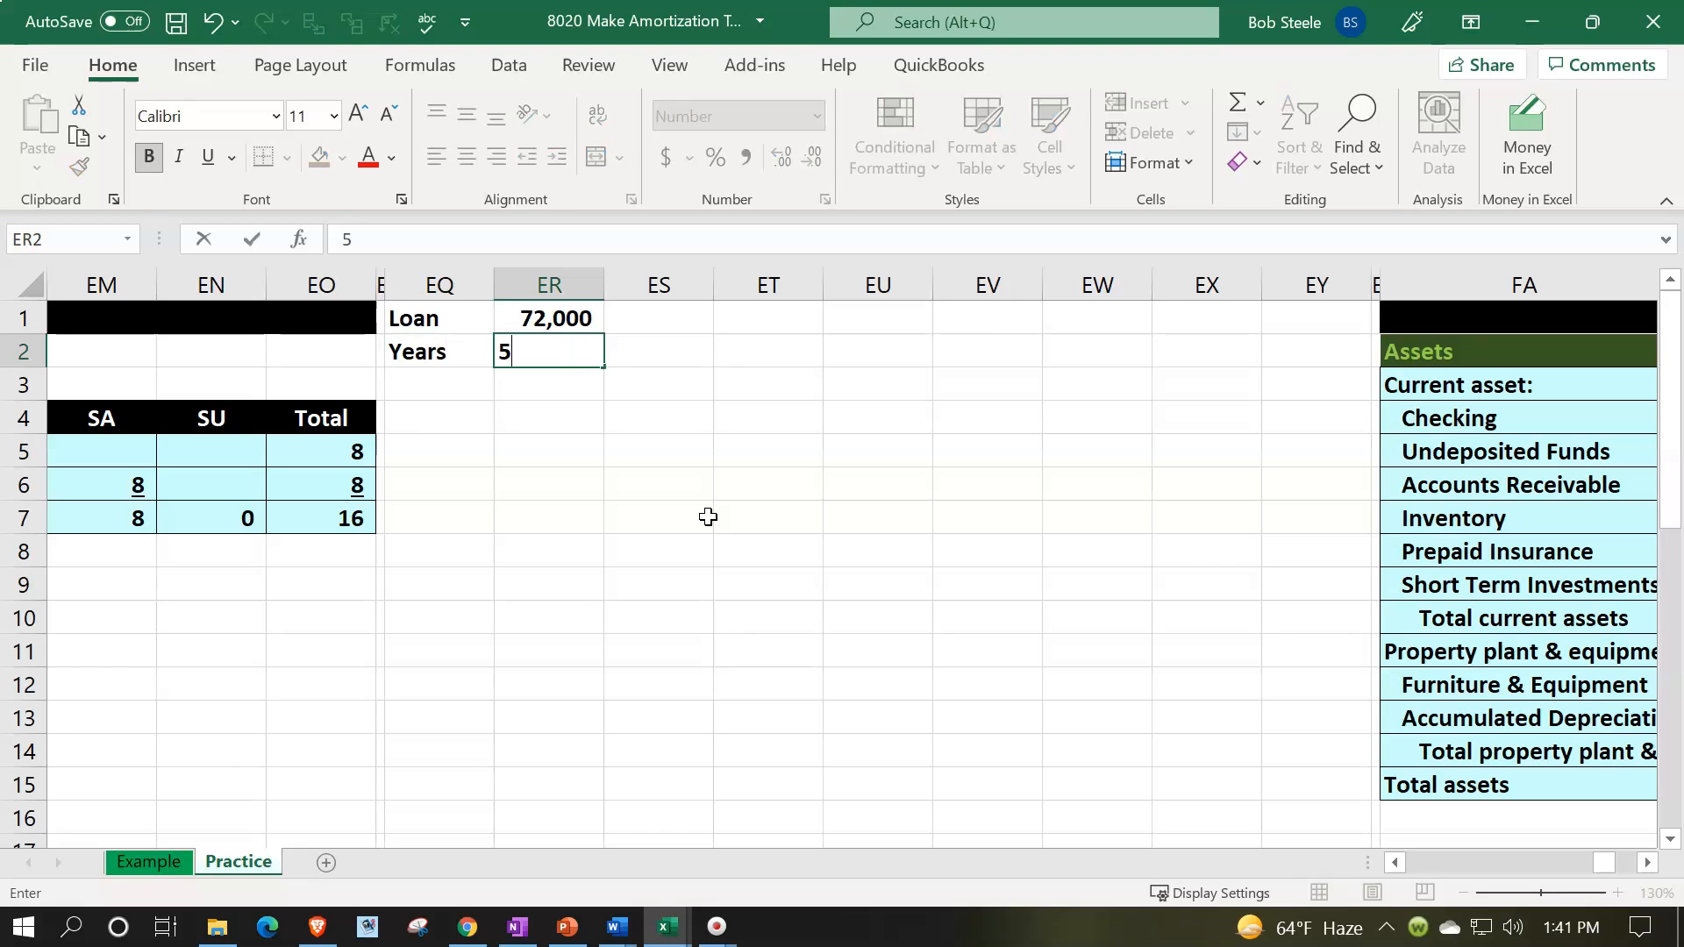
key("Return")
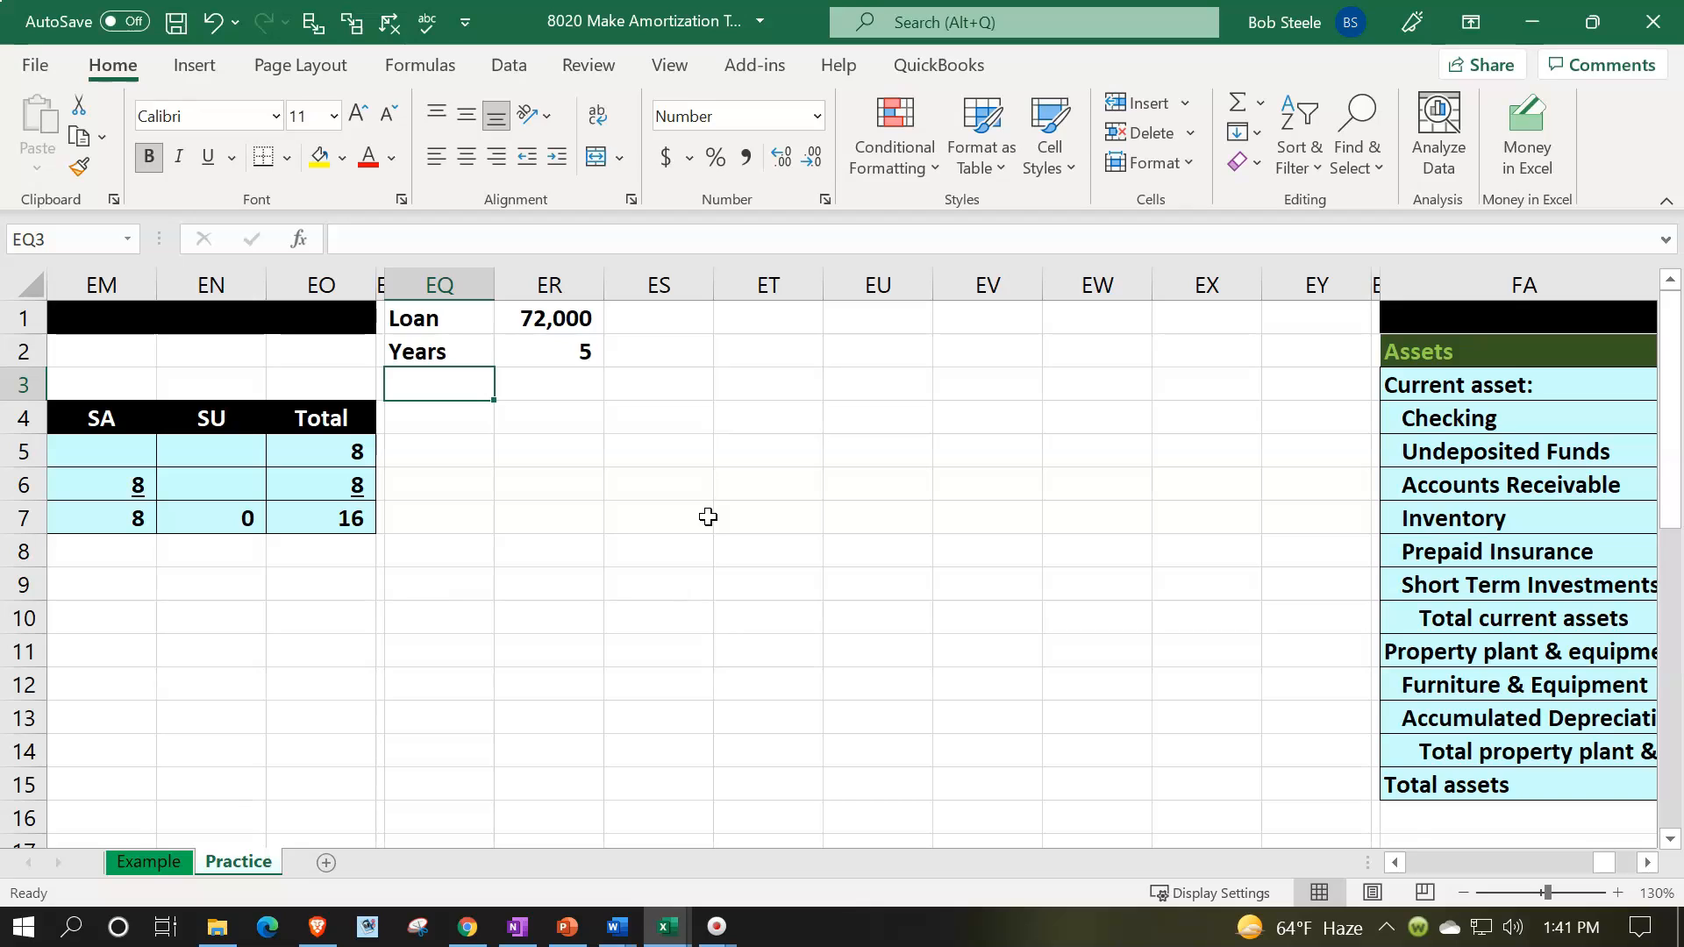
- Label EQ3 as Months and calculate the months in ER3 by multiplying the years in ER2 by 12
type("Mont")
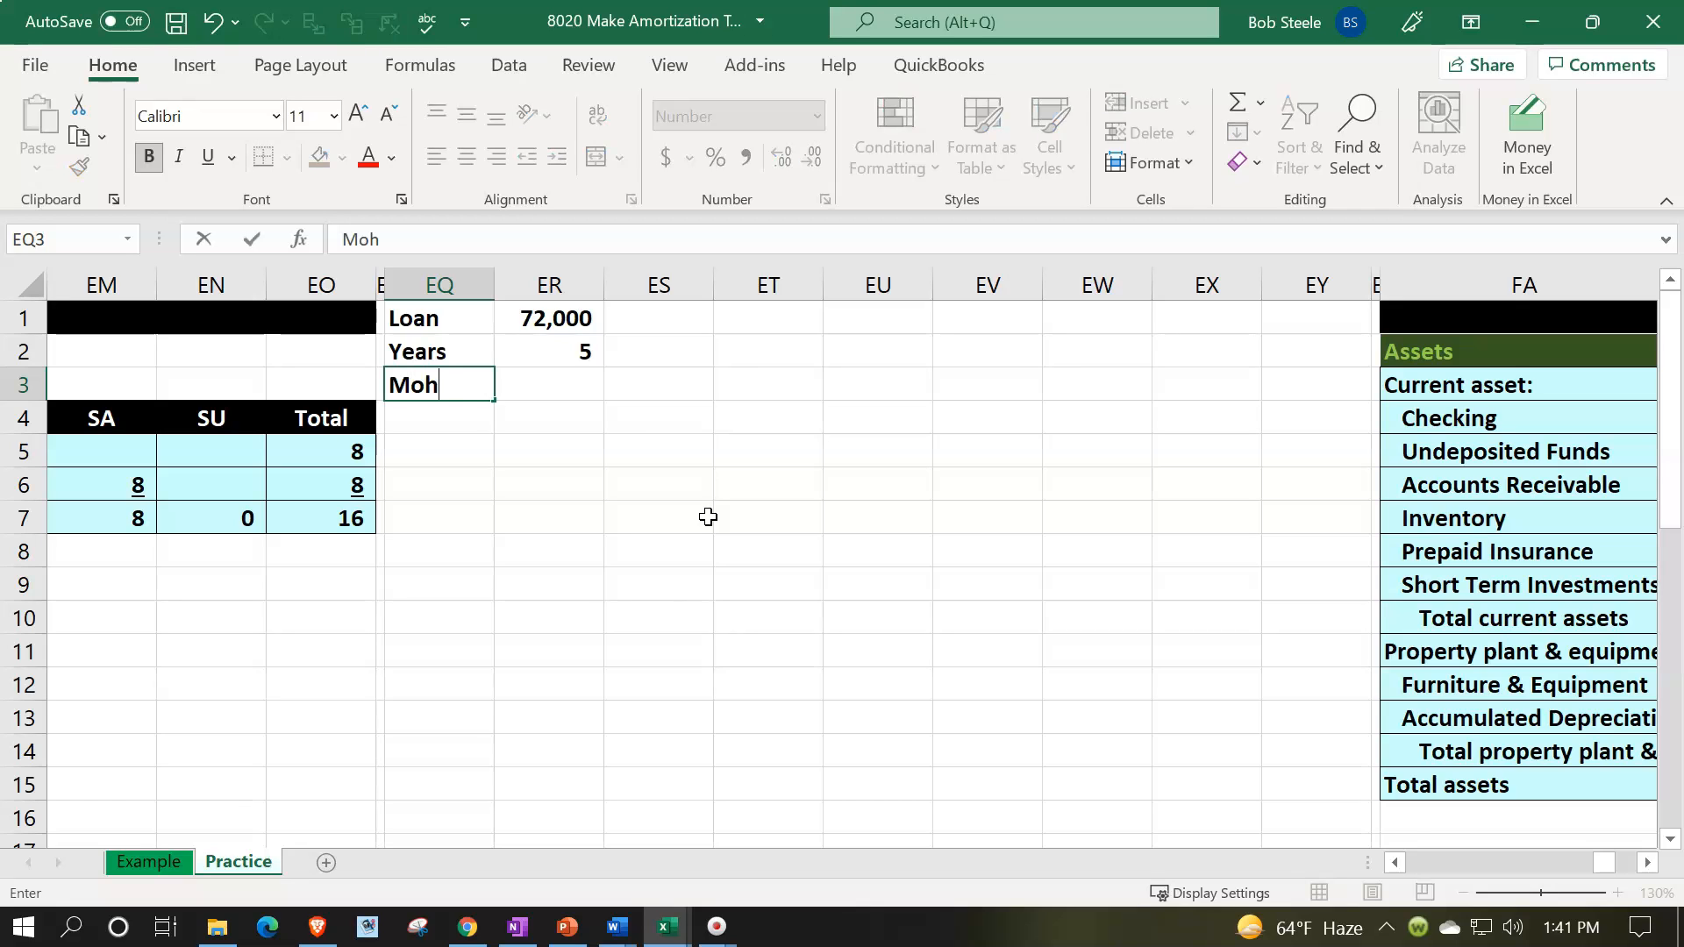
key("BackSpace")
type("ths")
key("Tab")
type("=")
key("Up")
type("*12")
key("Return")
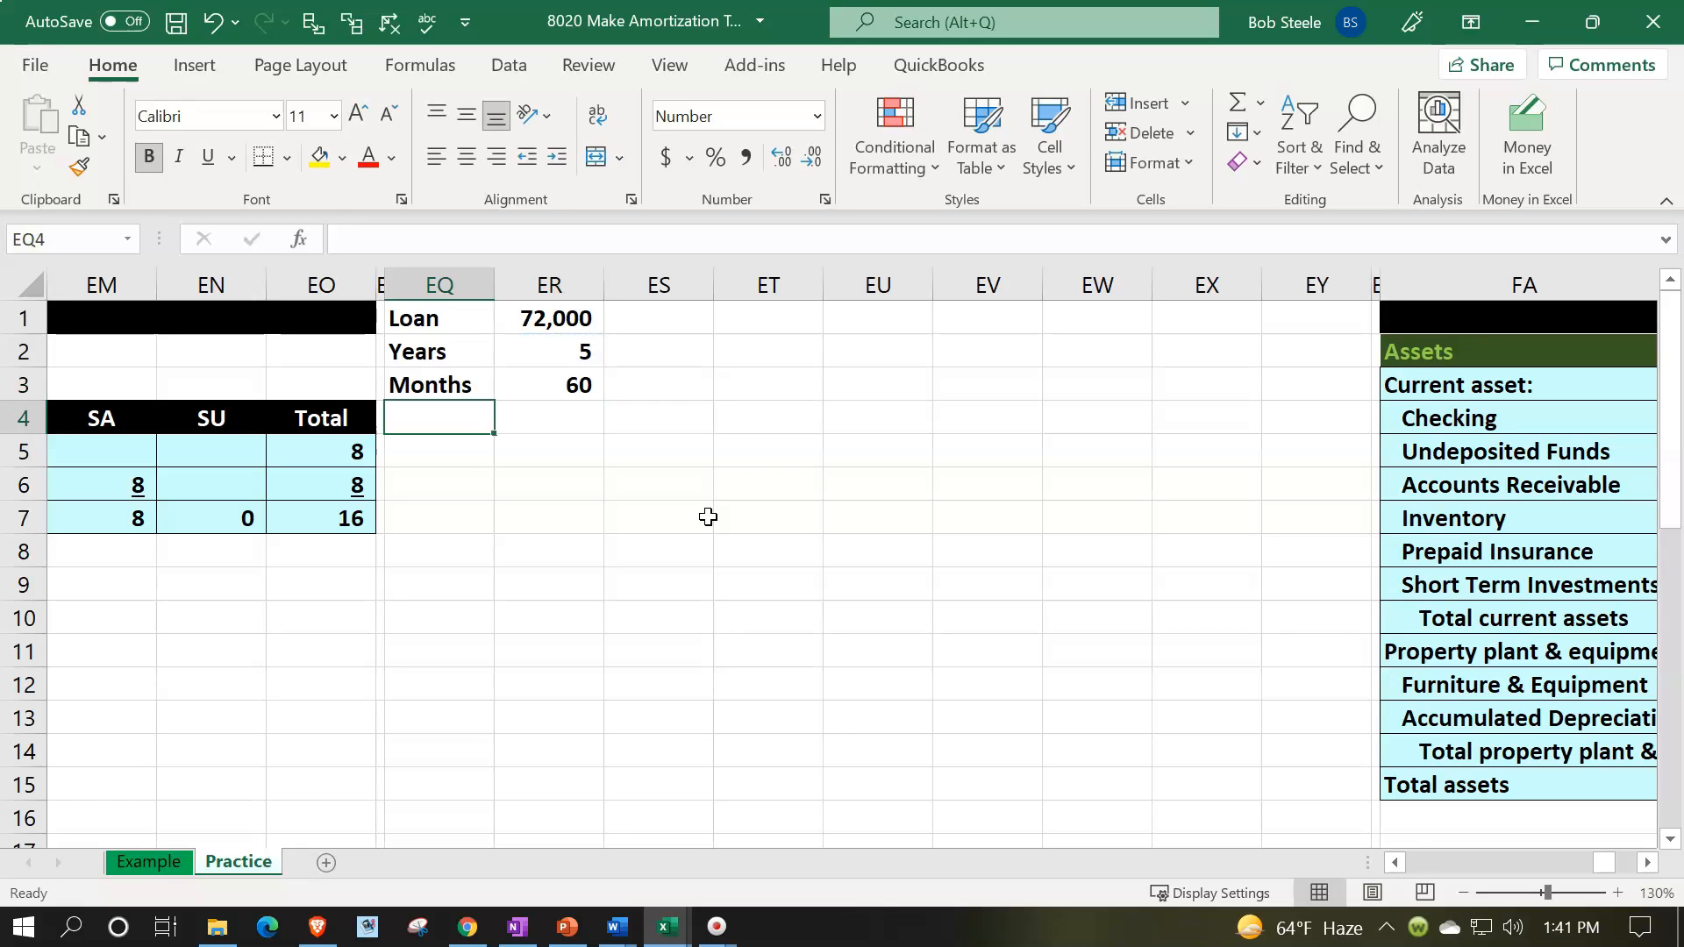
- Label EQ4 as Rate, enter .05 in ER4 and format that cell as a percentage
type("Rate")
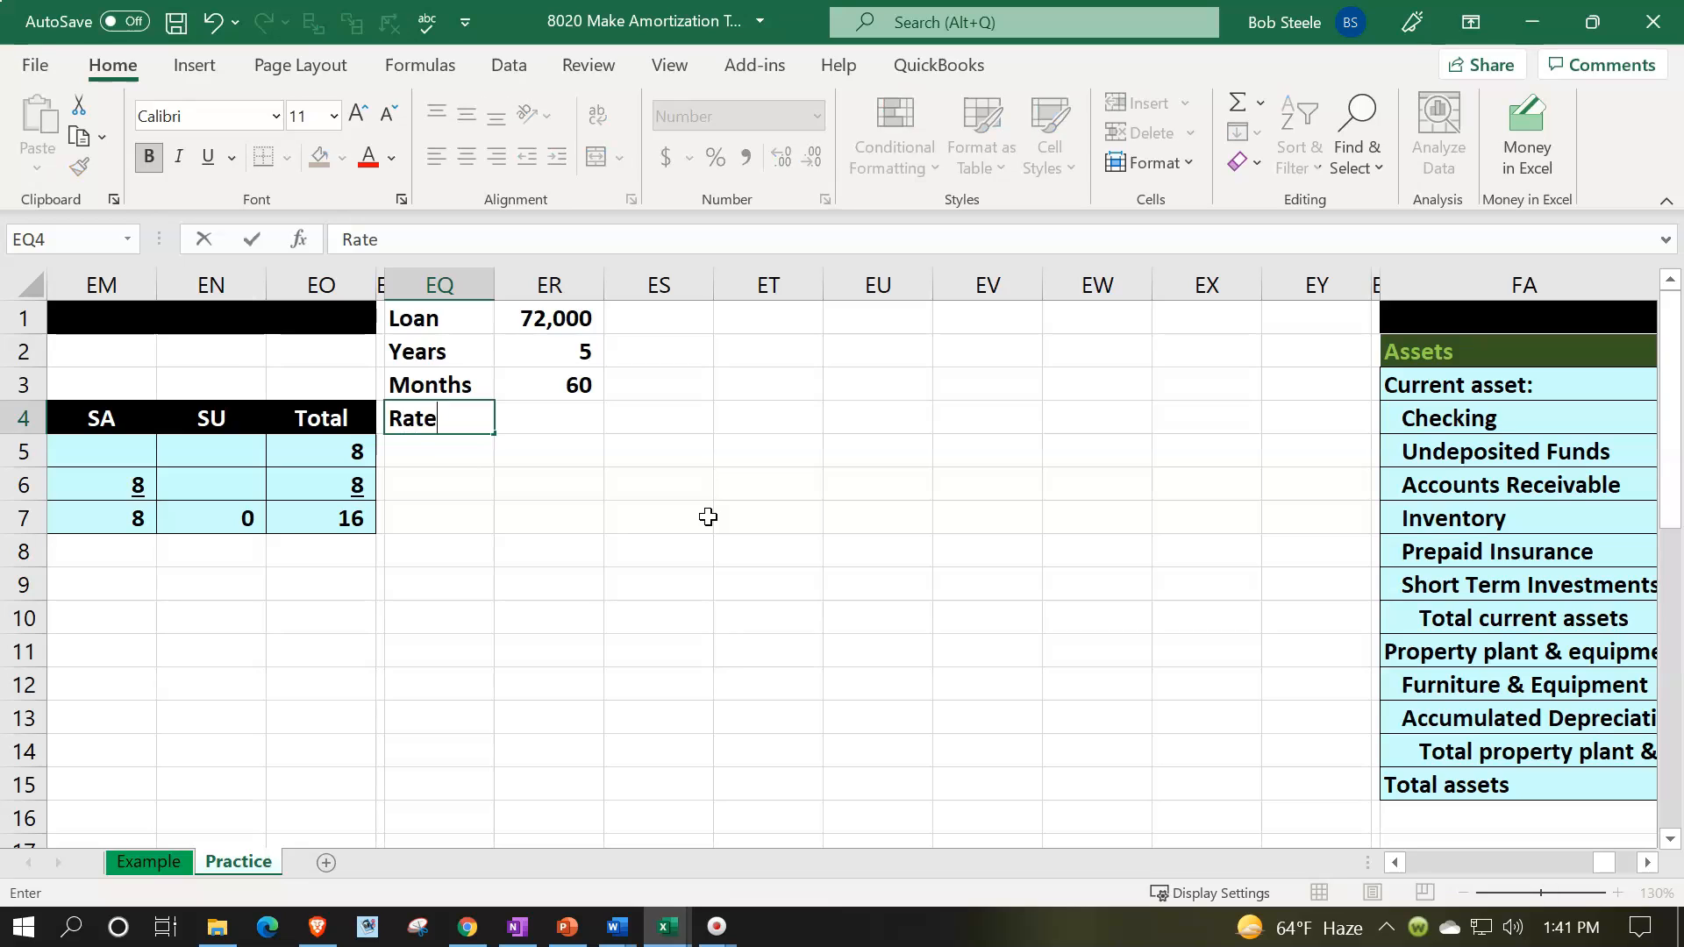
key("Tab")
type(".05")
key("Return")
key("Up")
key("Right")
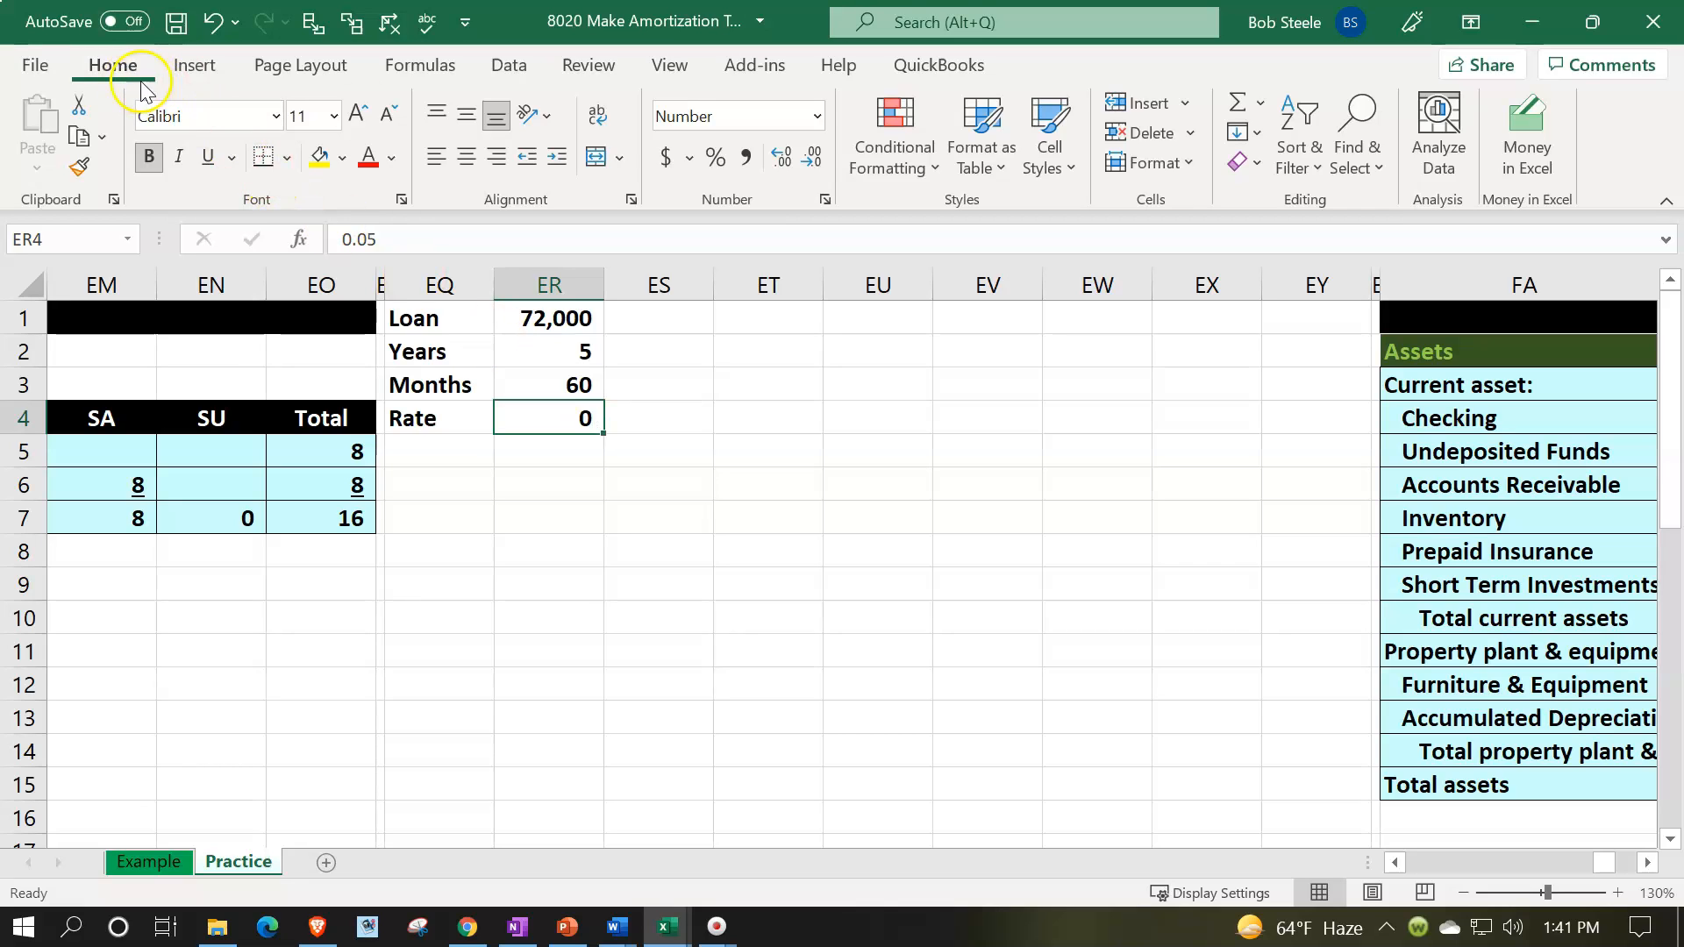
left_click(715, 158)
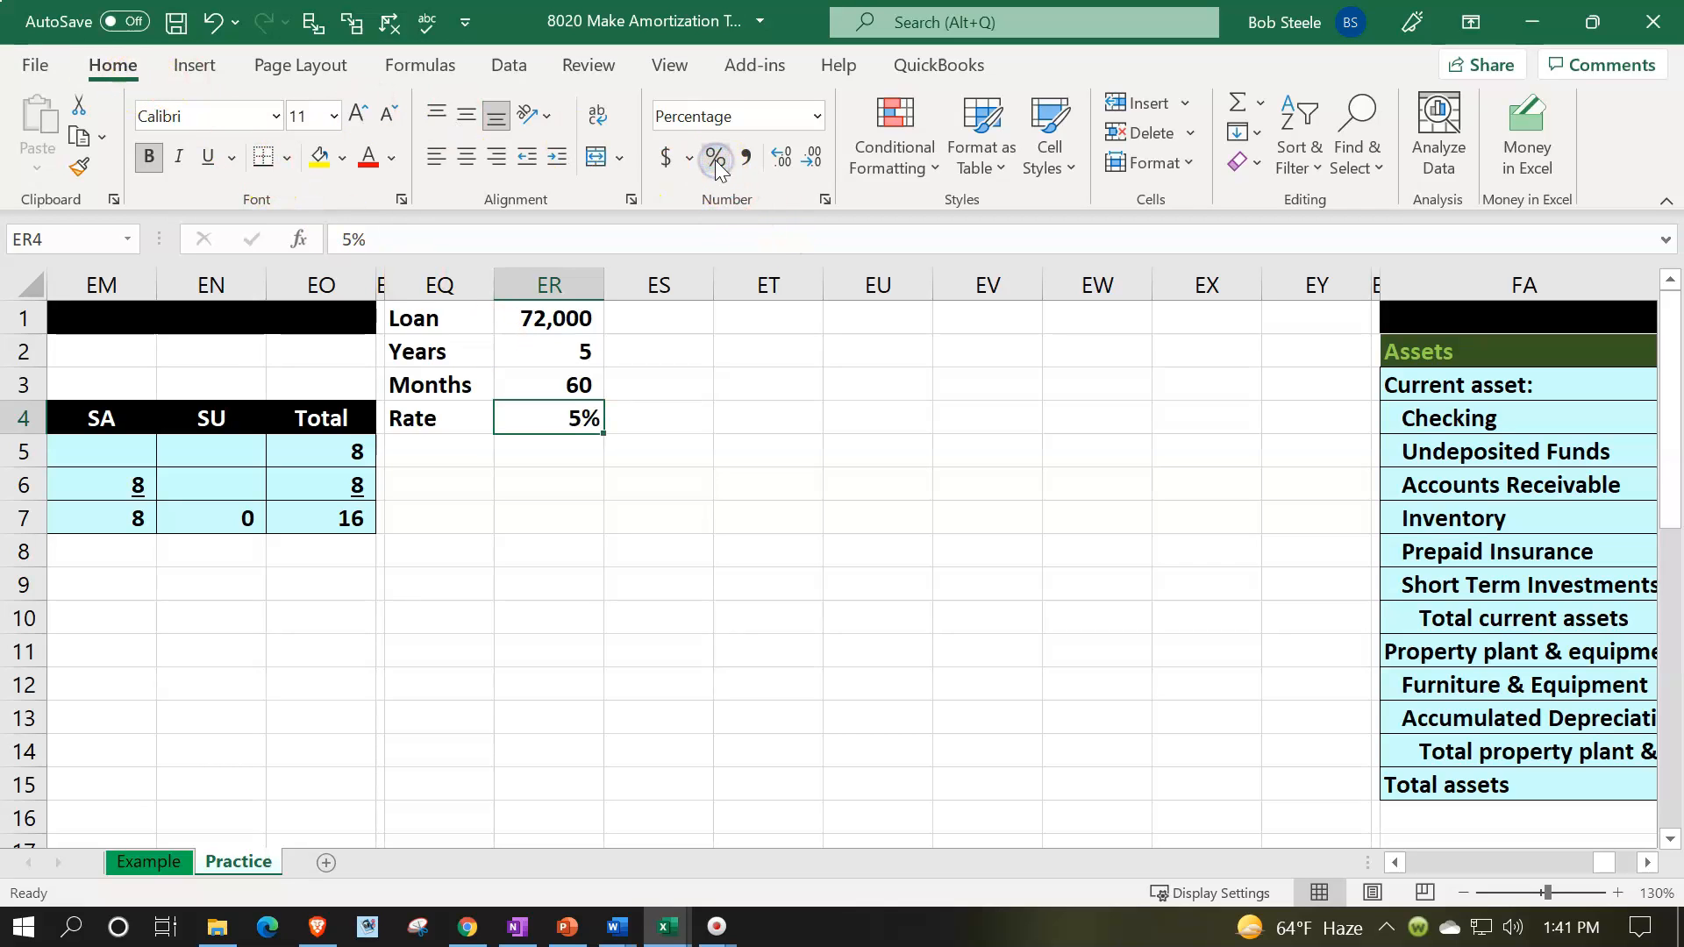
- Label cell EQ5 as Payment, directly under the Rate label
key("Down")
key("Left")
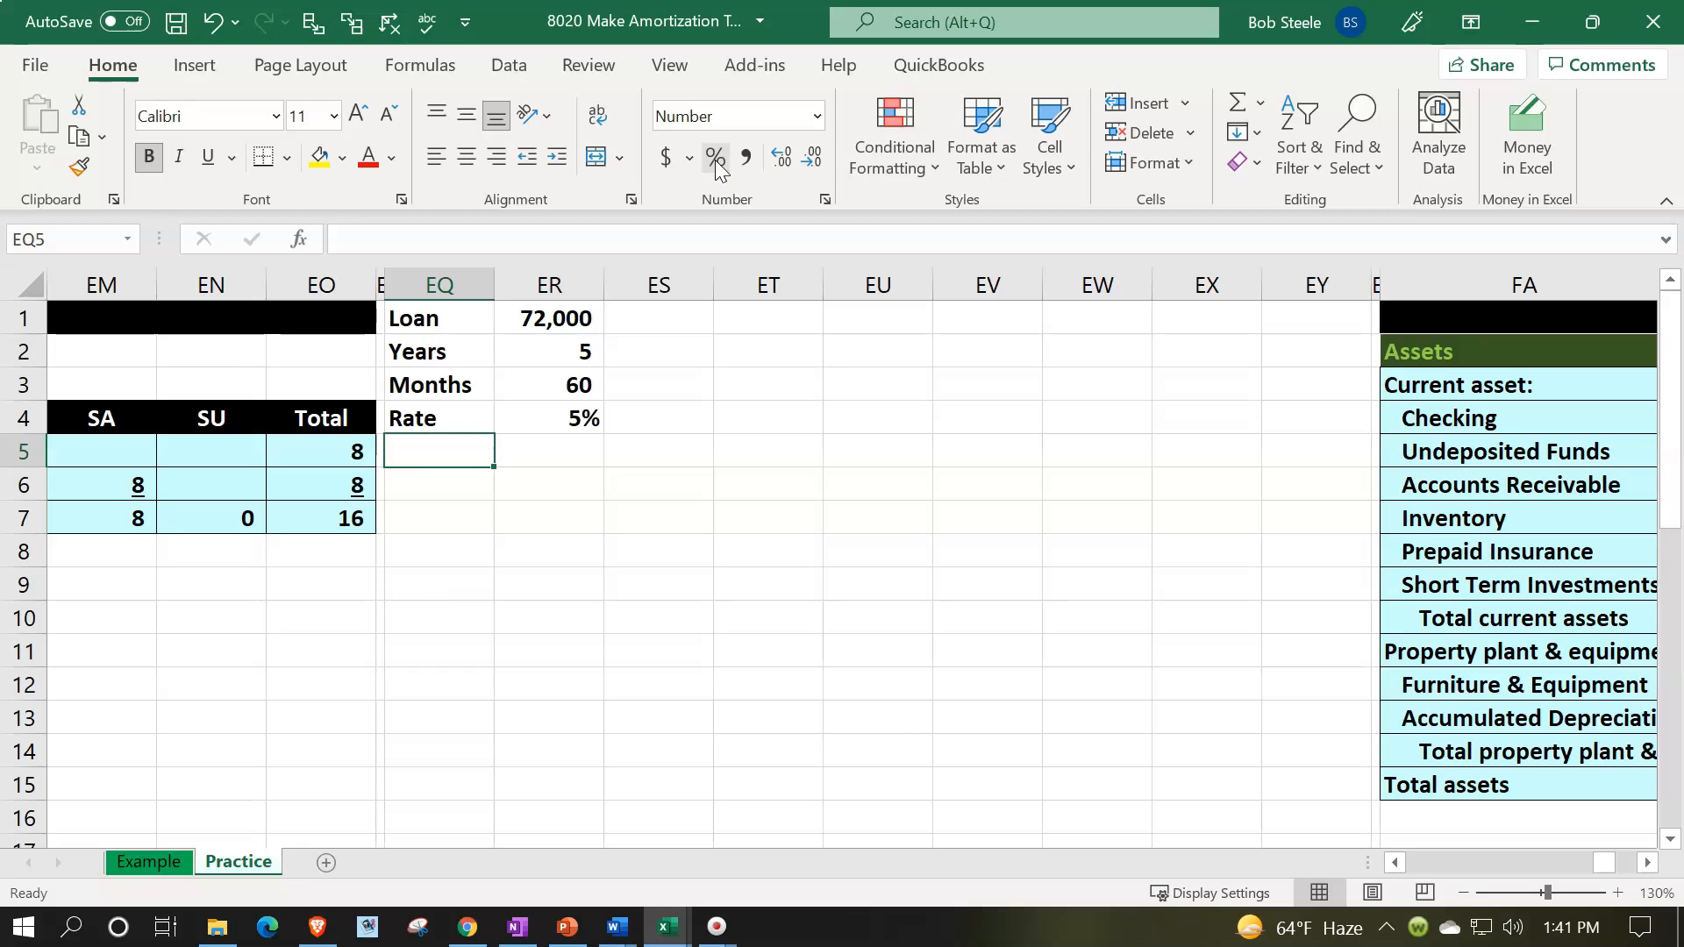
type("Payment")
key("Tab")
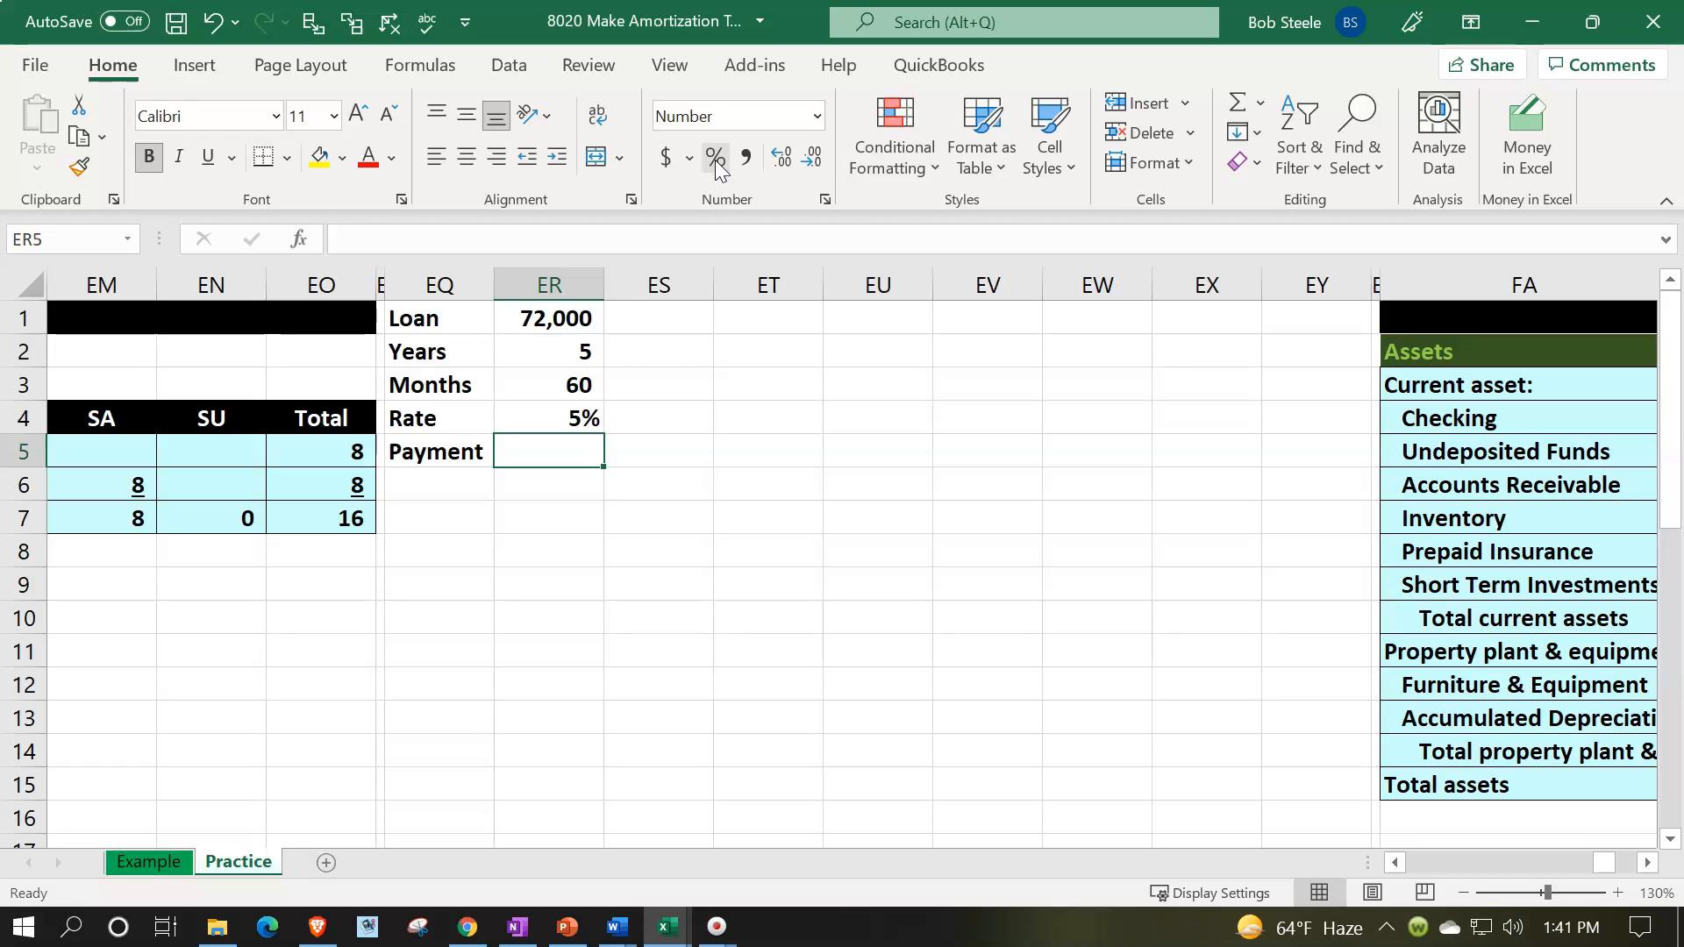
- Calculate the monthly loan payment in ER5 with the formula -PMT(ER4/12,ER3,ER1)
type("-pmt")
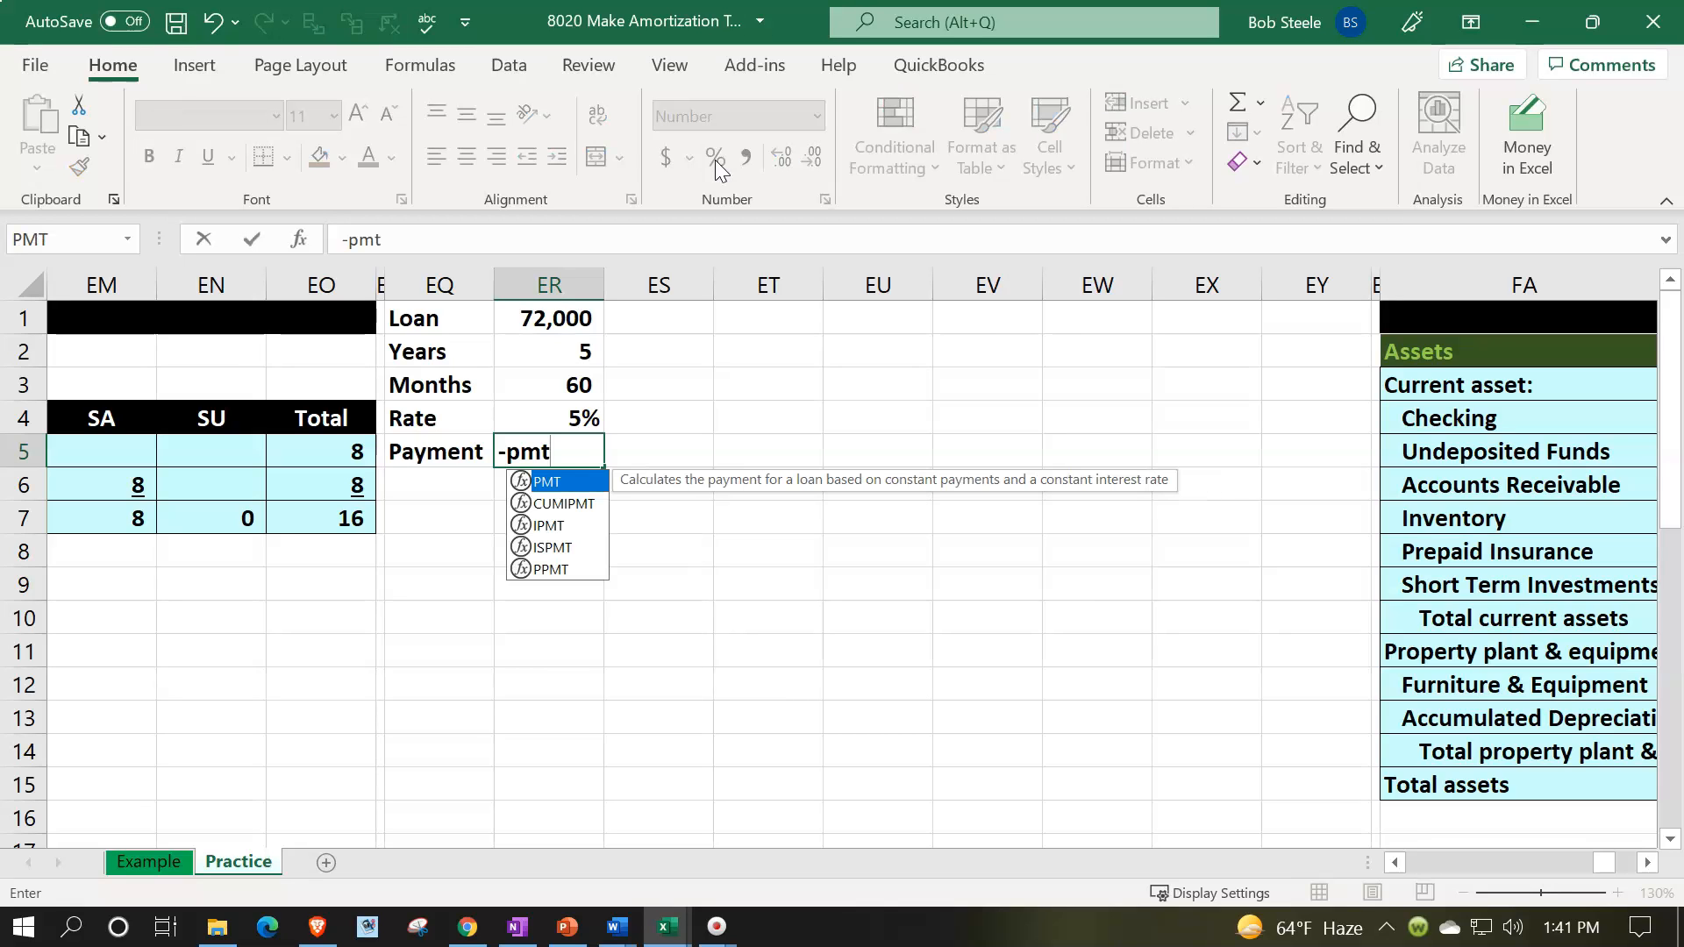
type("(")
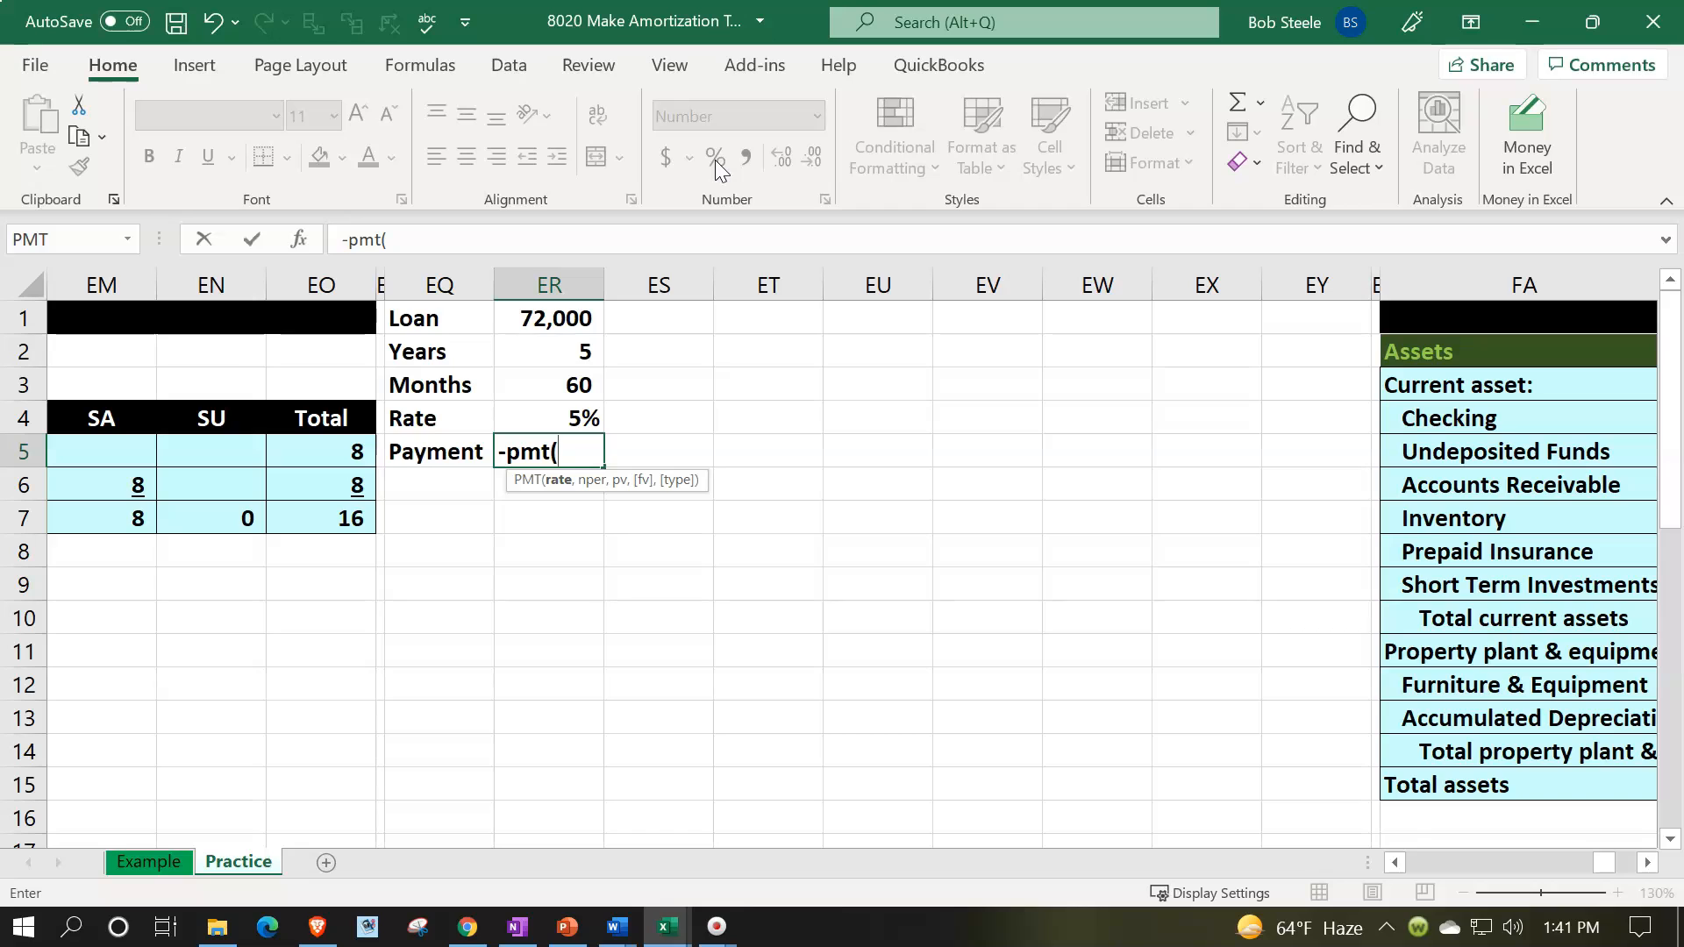
key("Up")
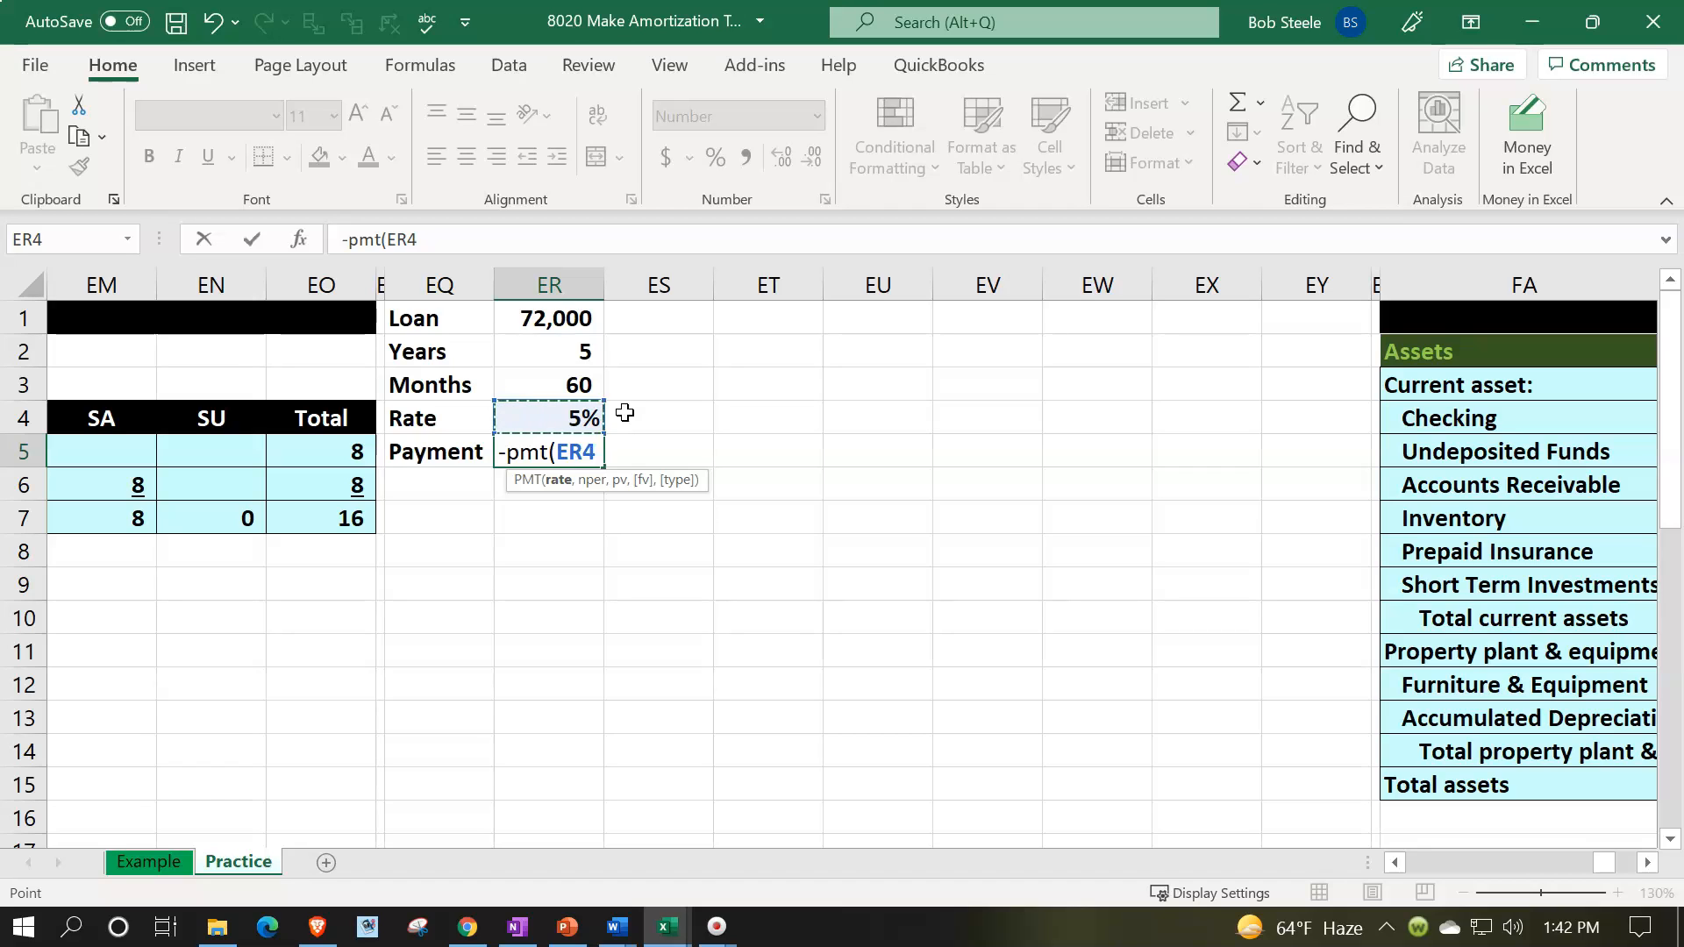
type("/12,")
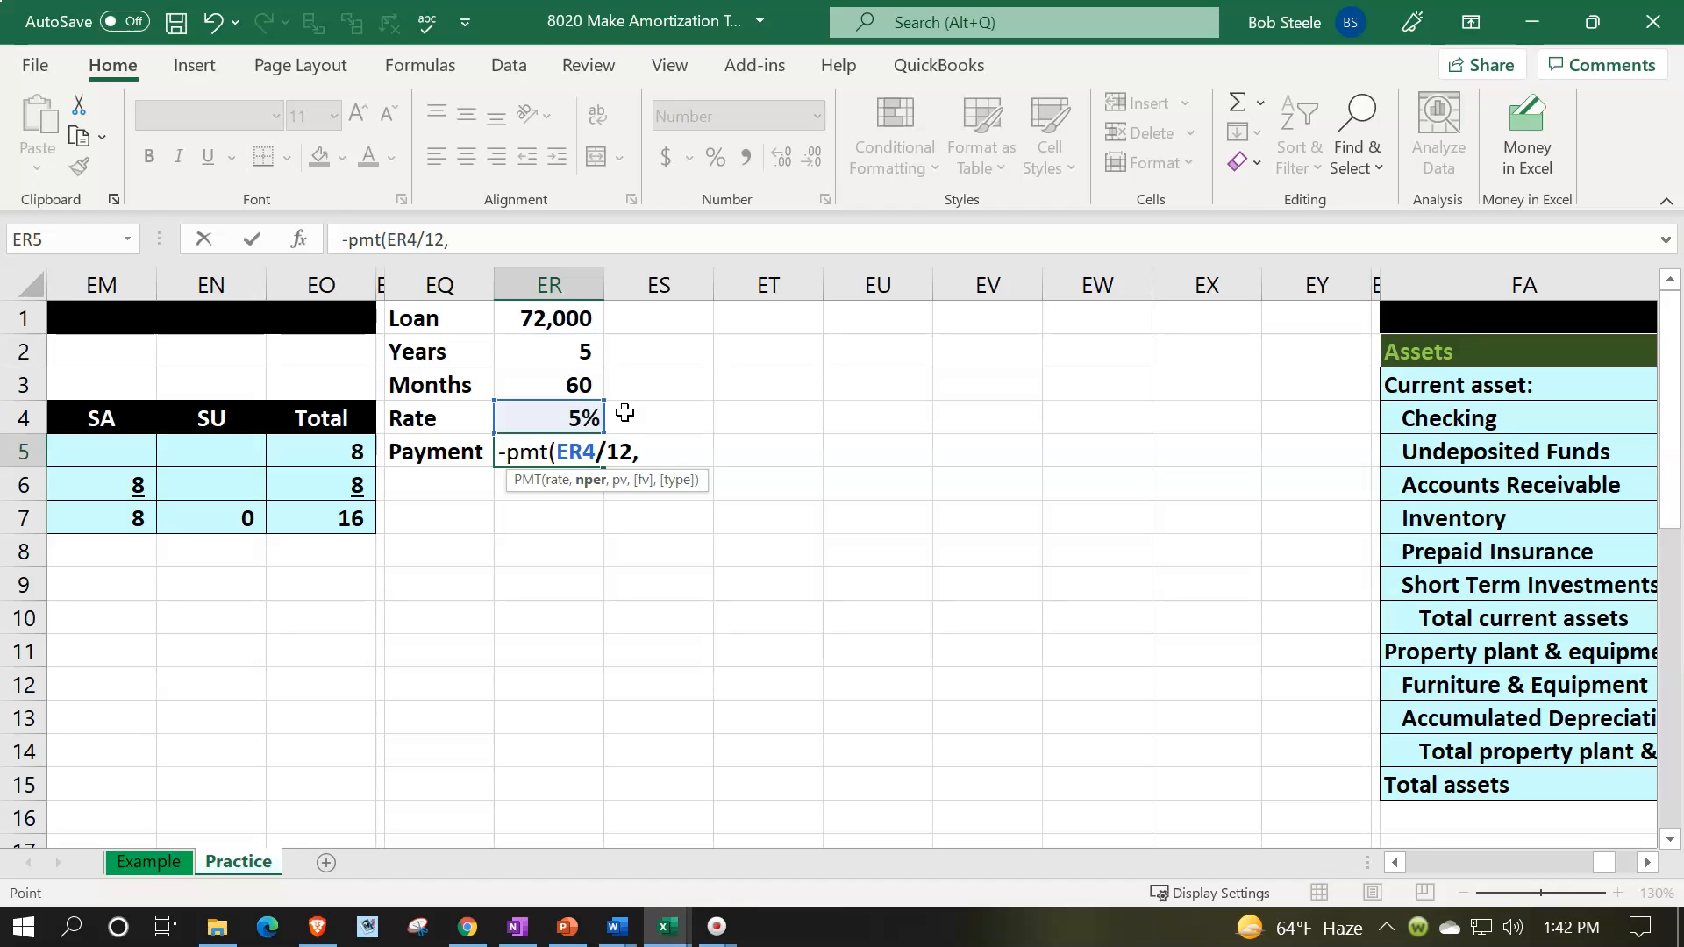
key("Up")
key("Up")
key("Up")
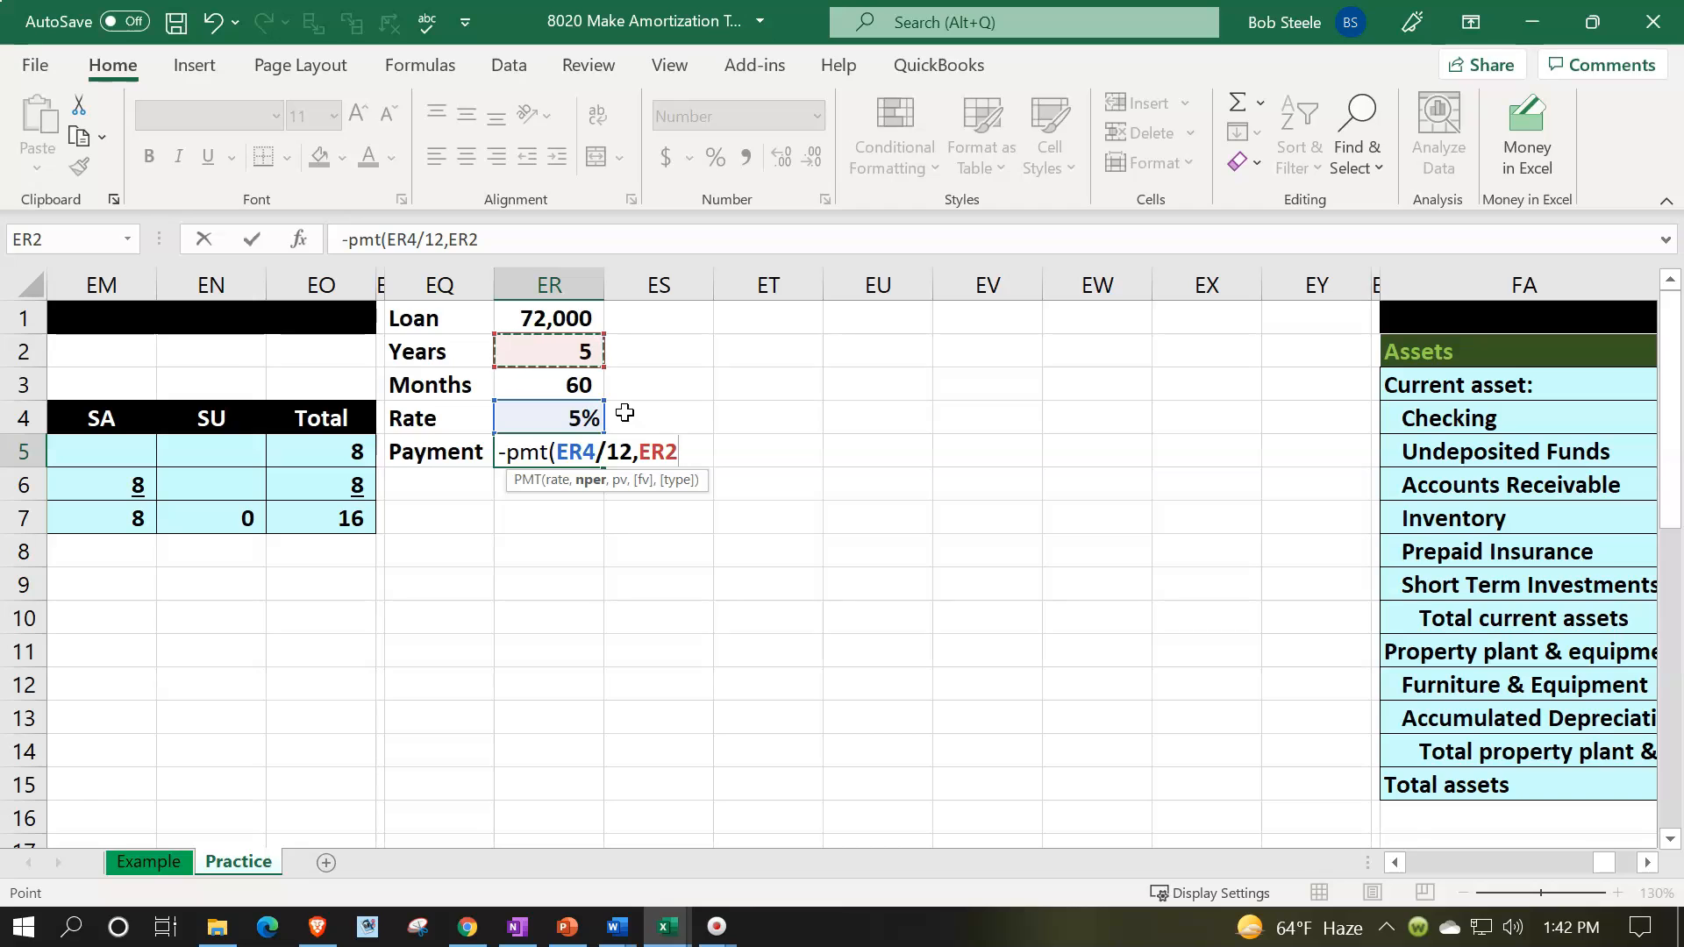
key("Down")
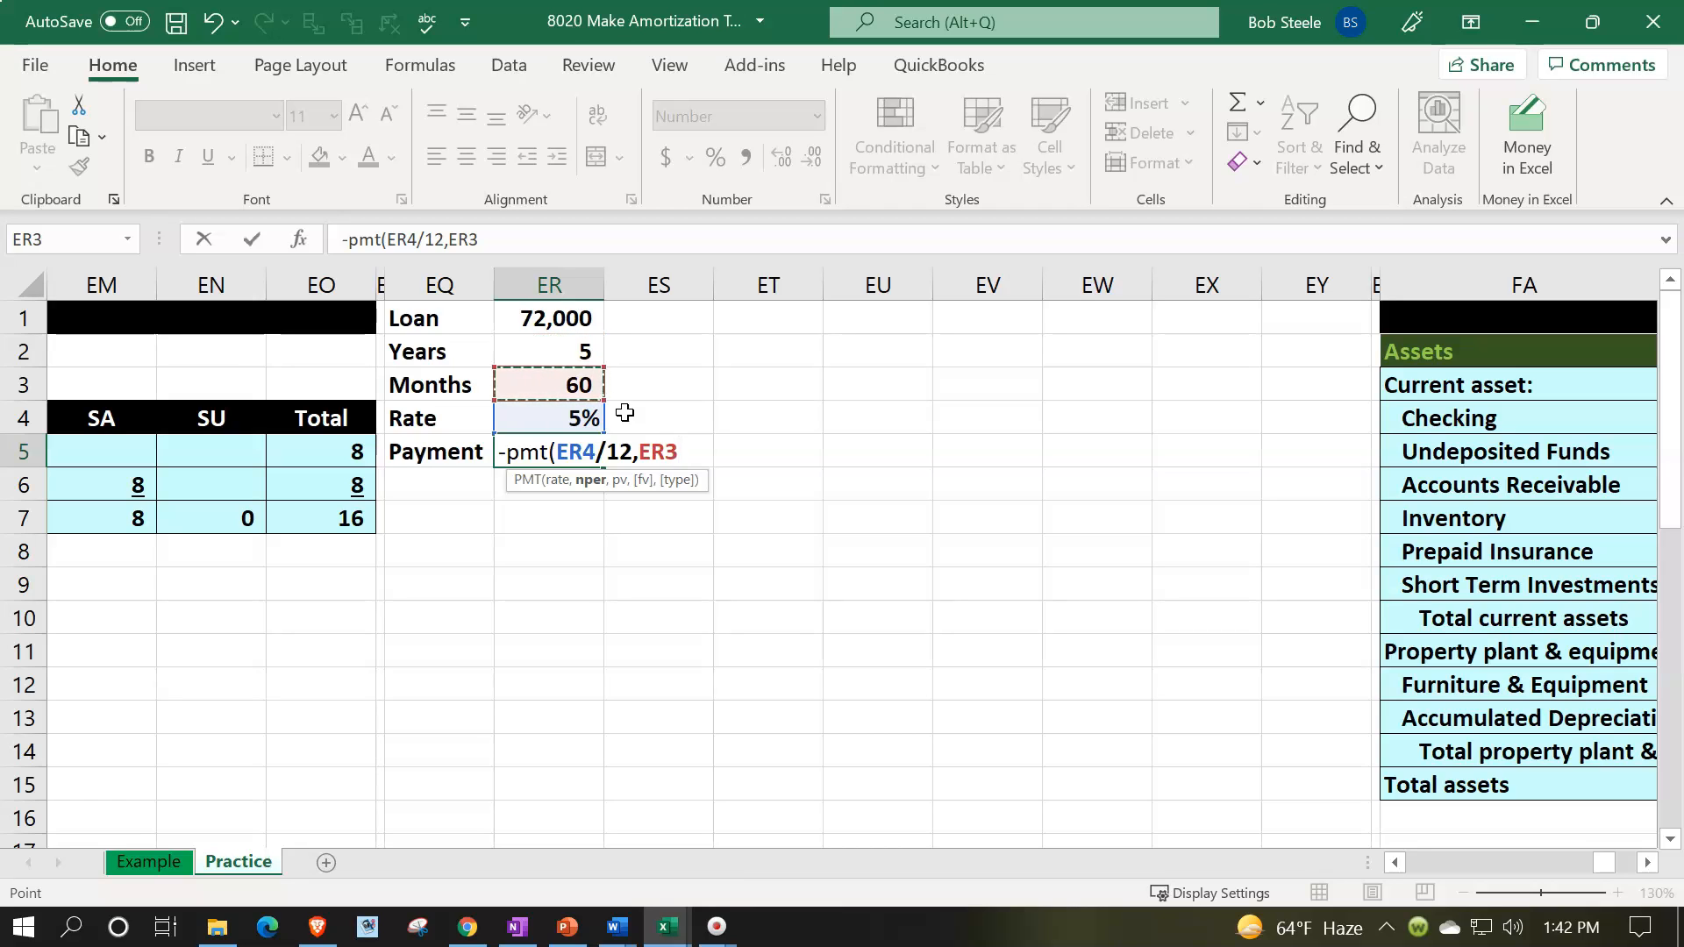
type(",")
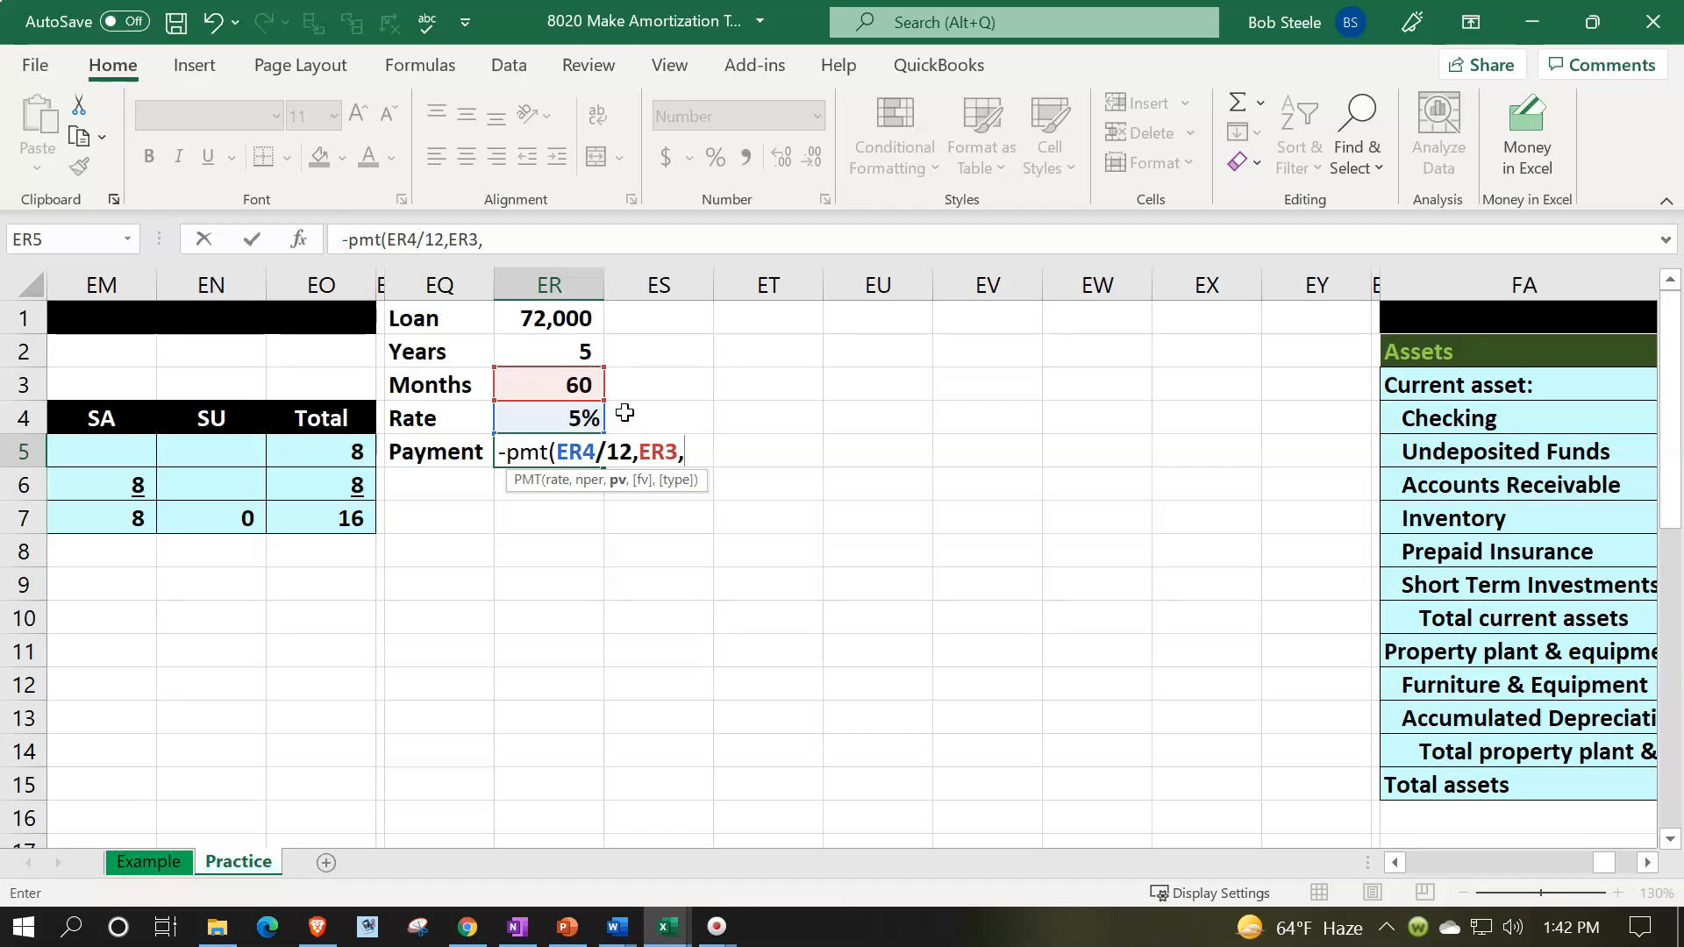
key("Up")
key("Up")
key("Up")
key("Up")
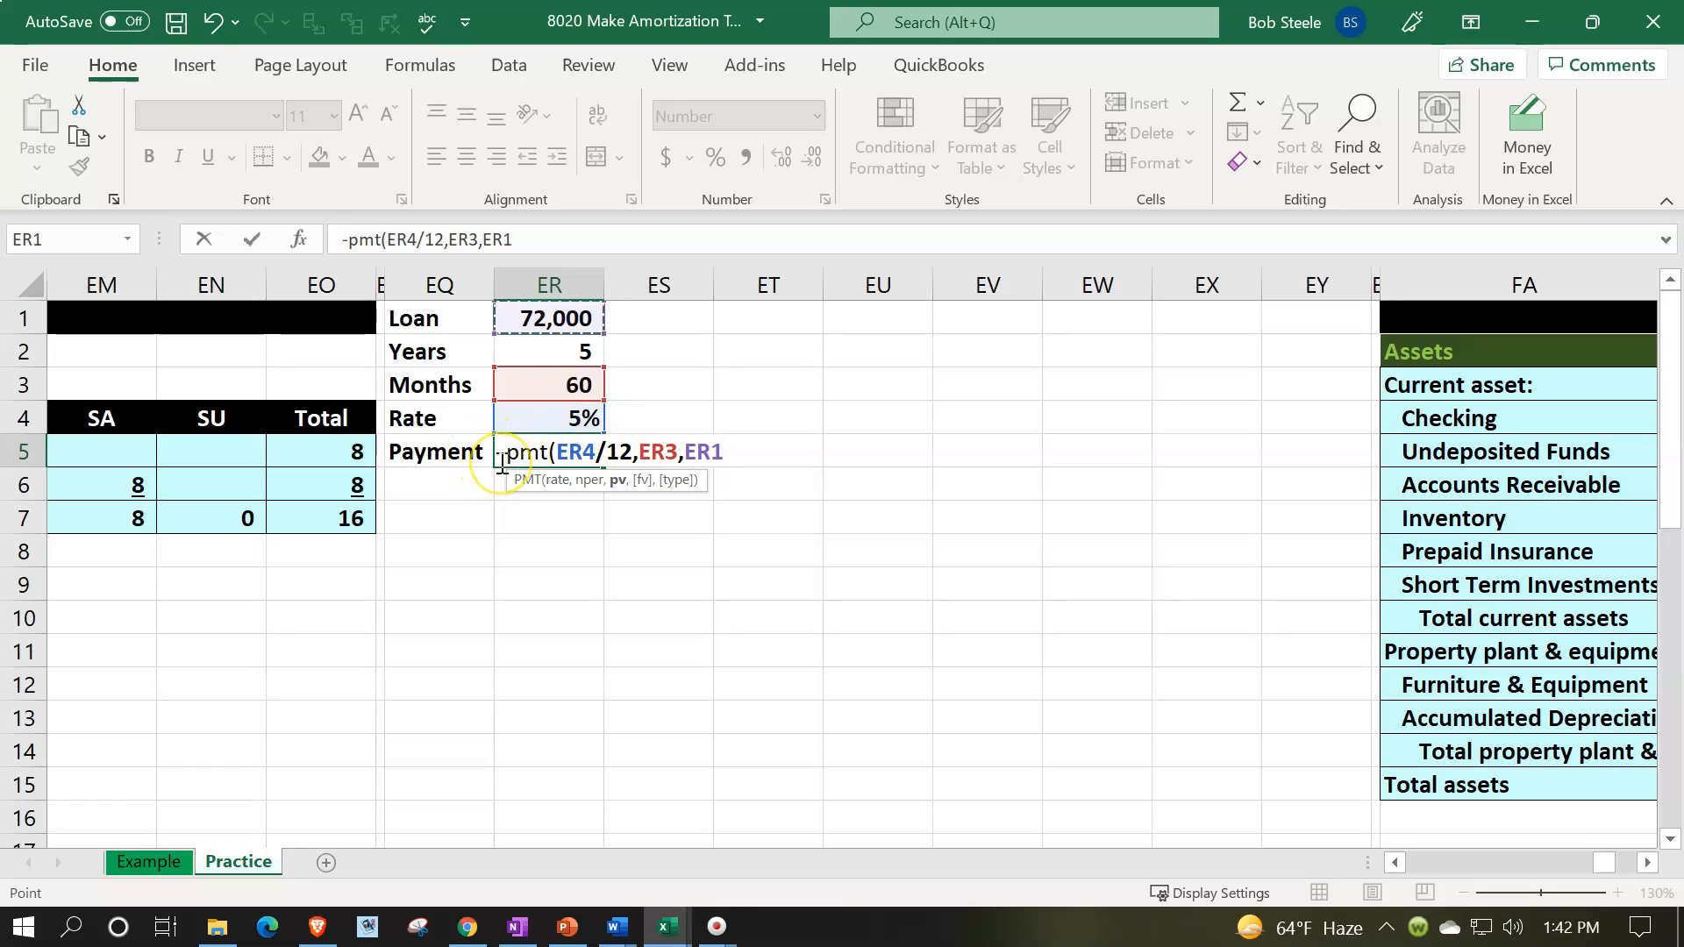
type(")")
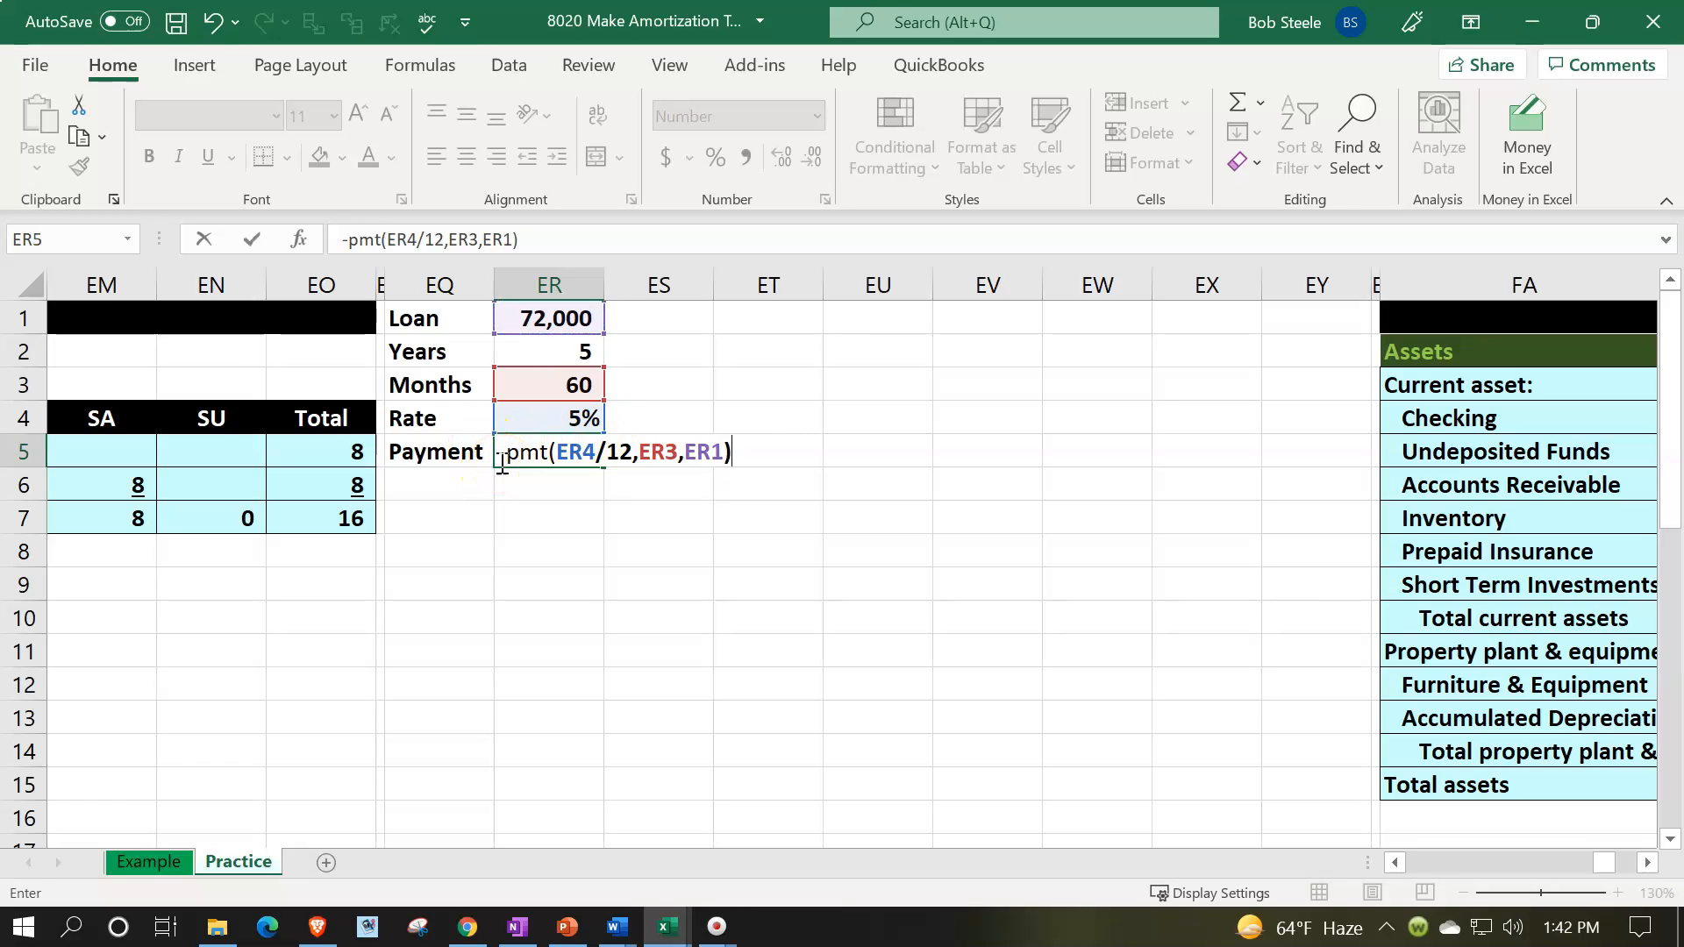
key("Return")
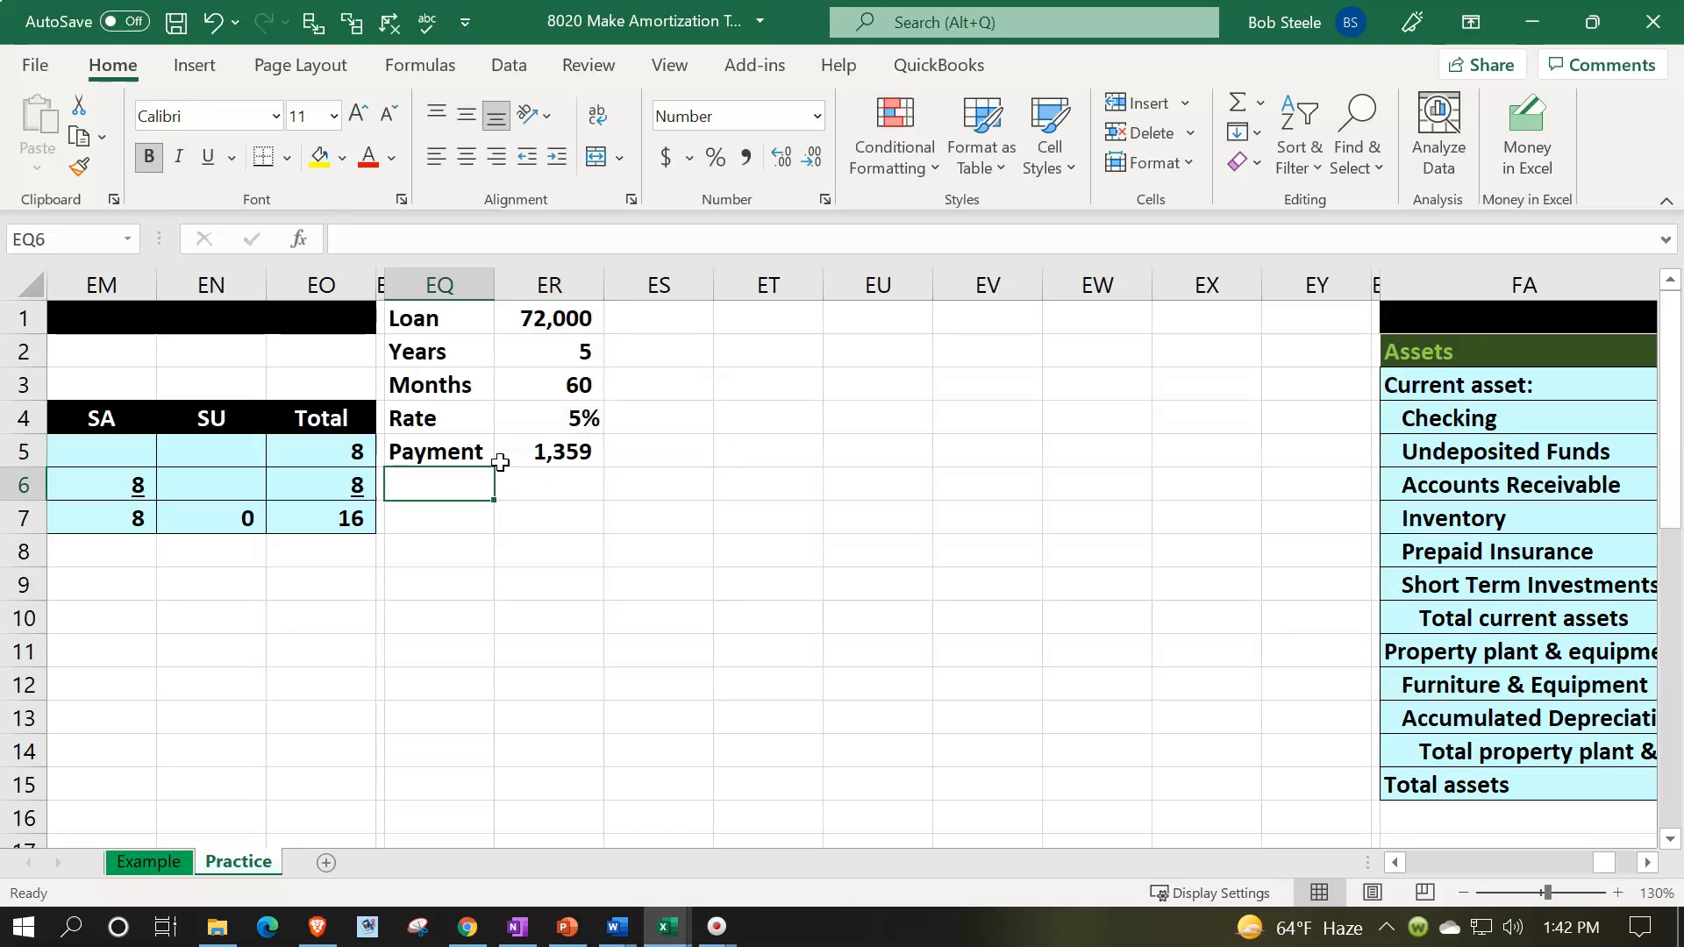
- Temporarily display the payment in ER5 with two decimal places, and return it to zero decimals
key("Down")
left_click(500, 462)
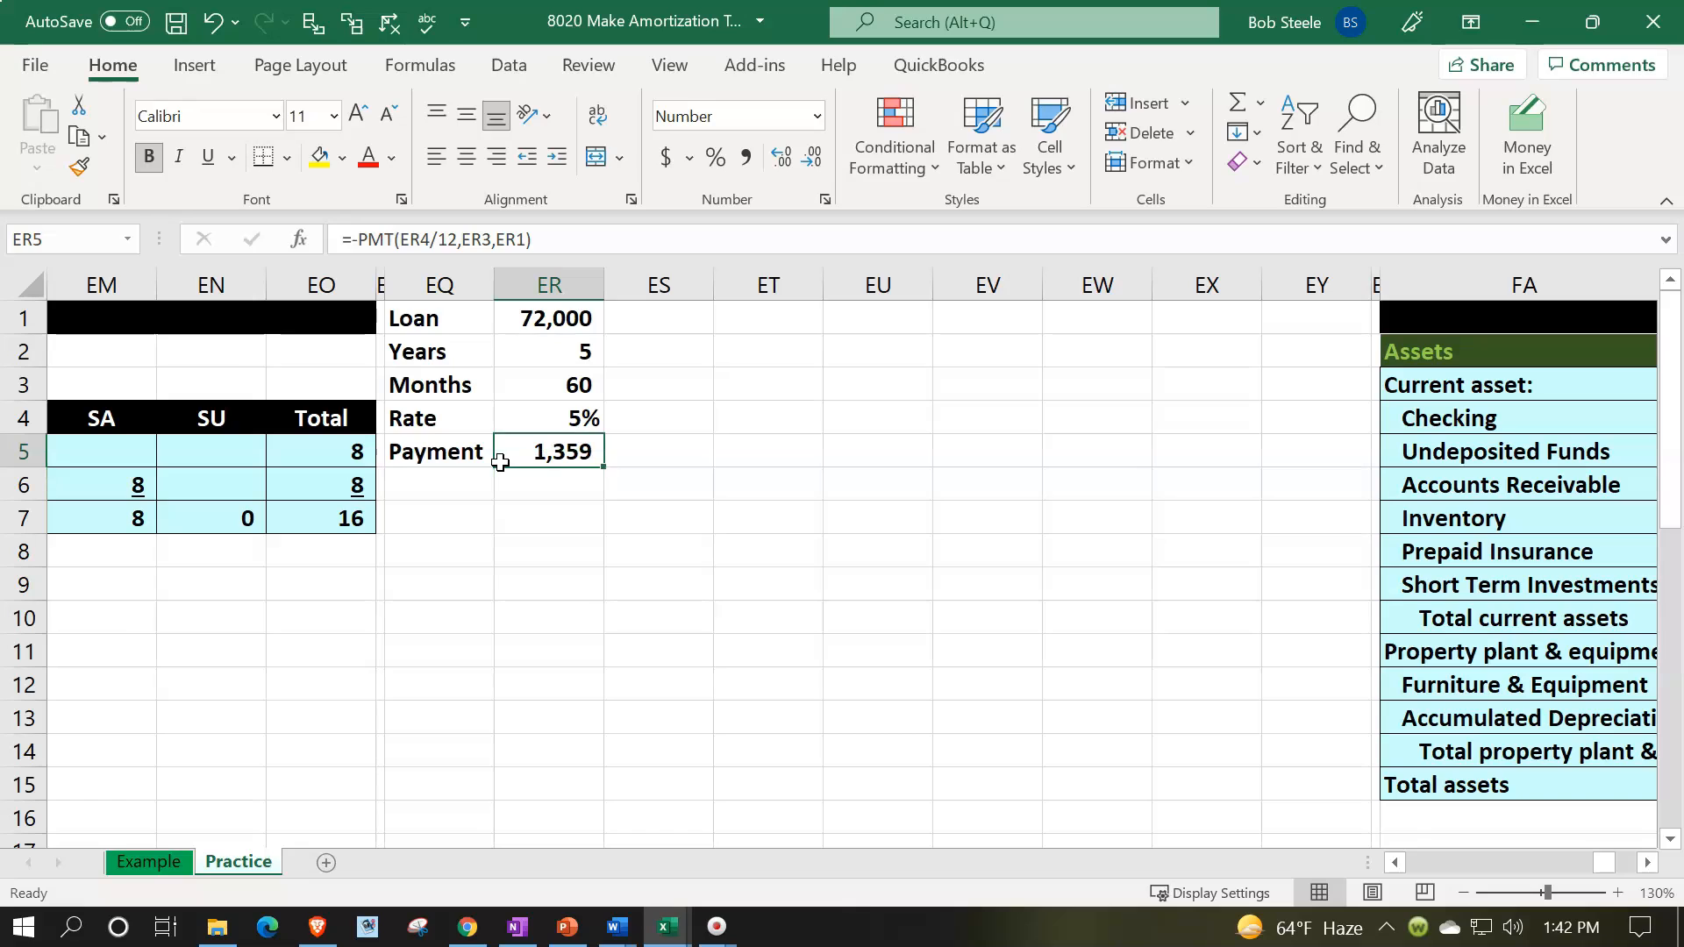
left_click(782, 158)
left_click(782, 158)
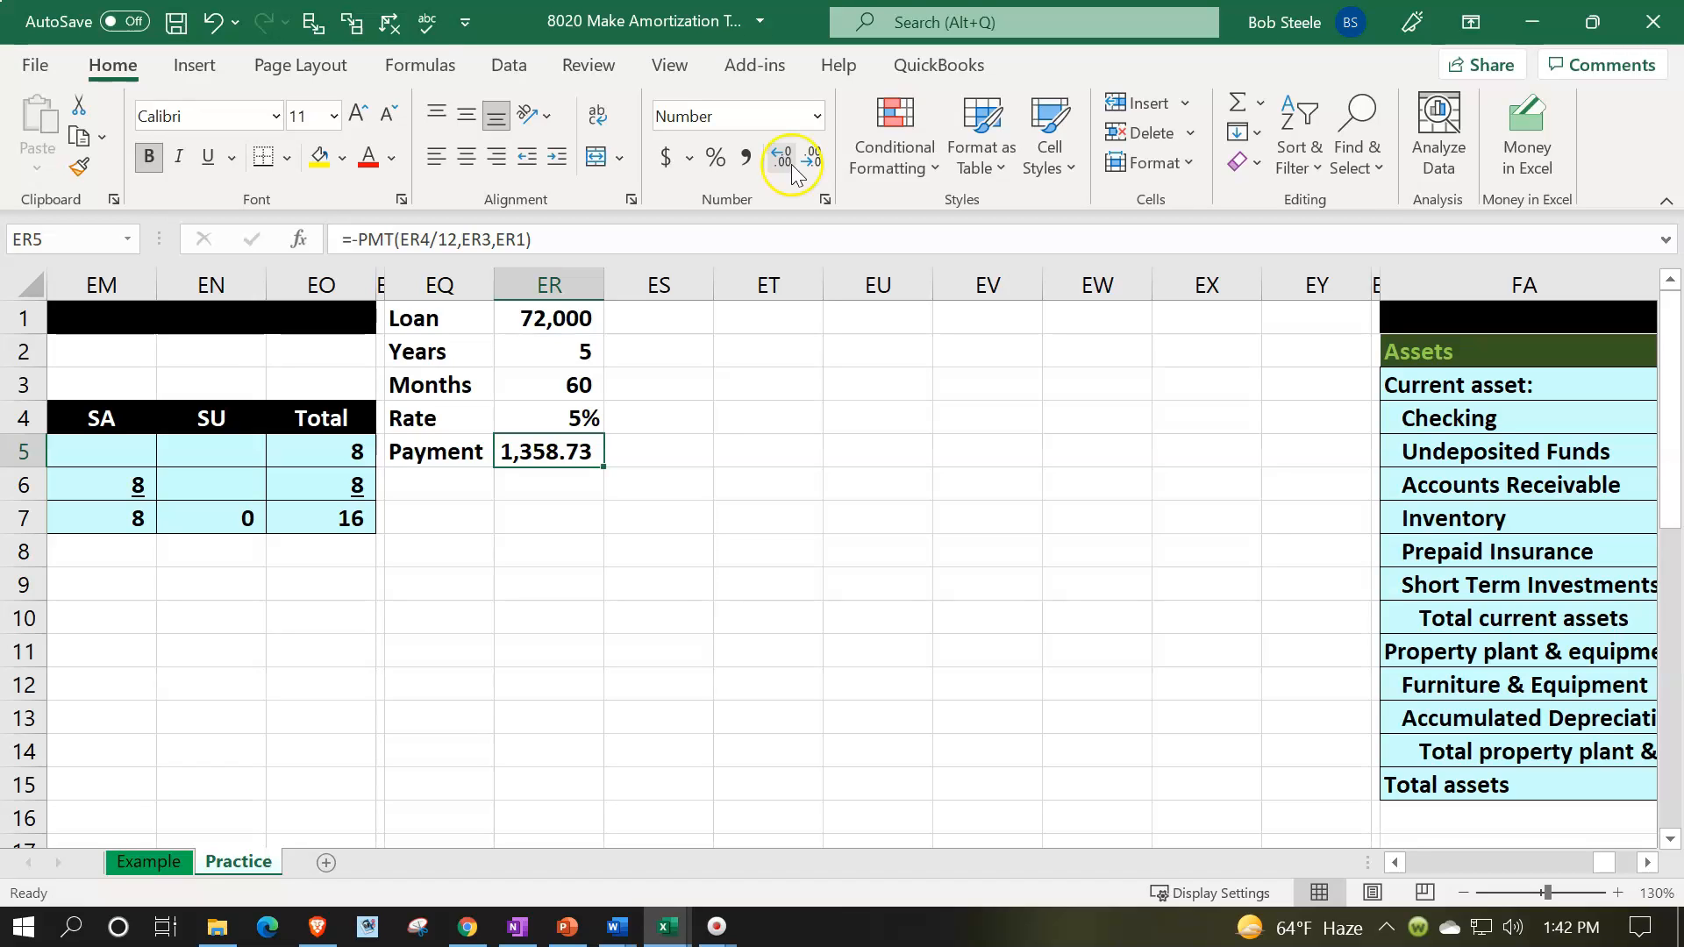
left_click(812, 162)
left_click(812, 162)
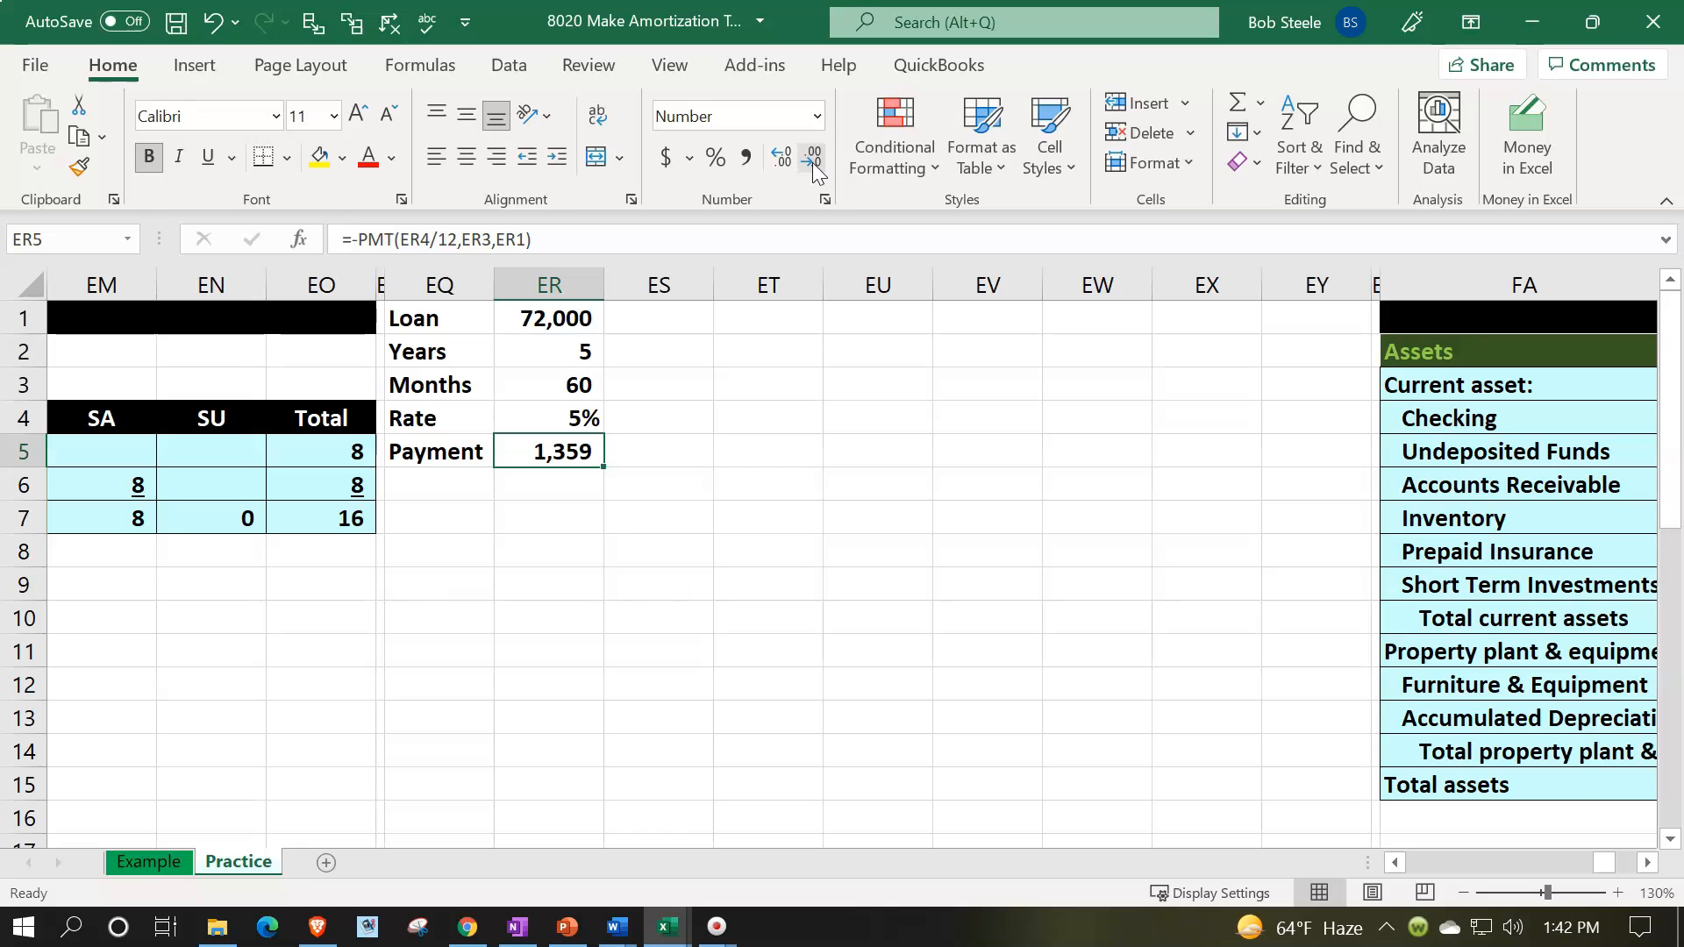
- Narrow column ES into a slim spacer beside the loan terms, and select cell ET1
left_click(704, 289)
left_click_drag(709, 293, 634, 292)
left_click(688, 319)
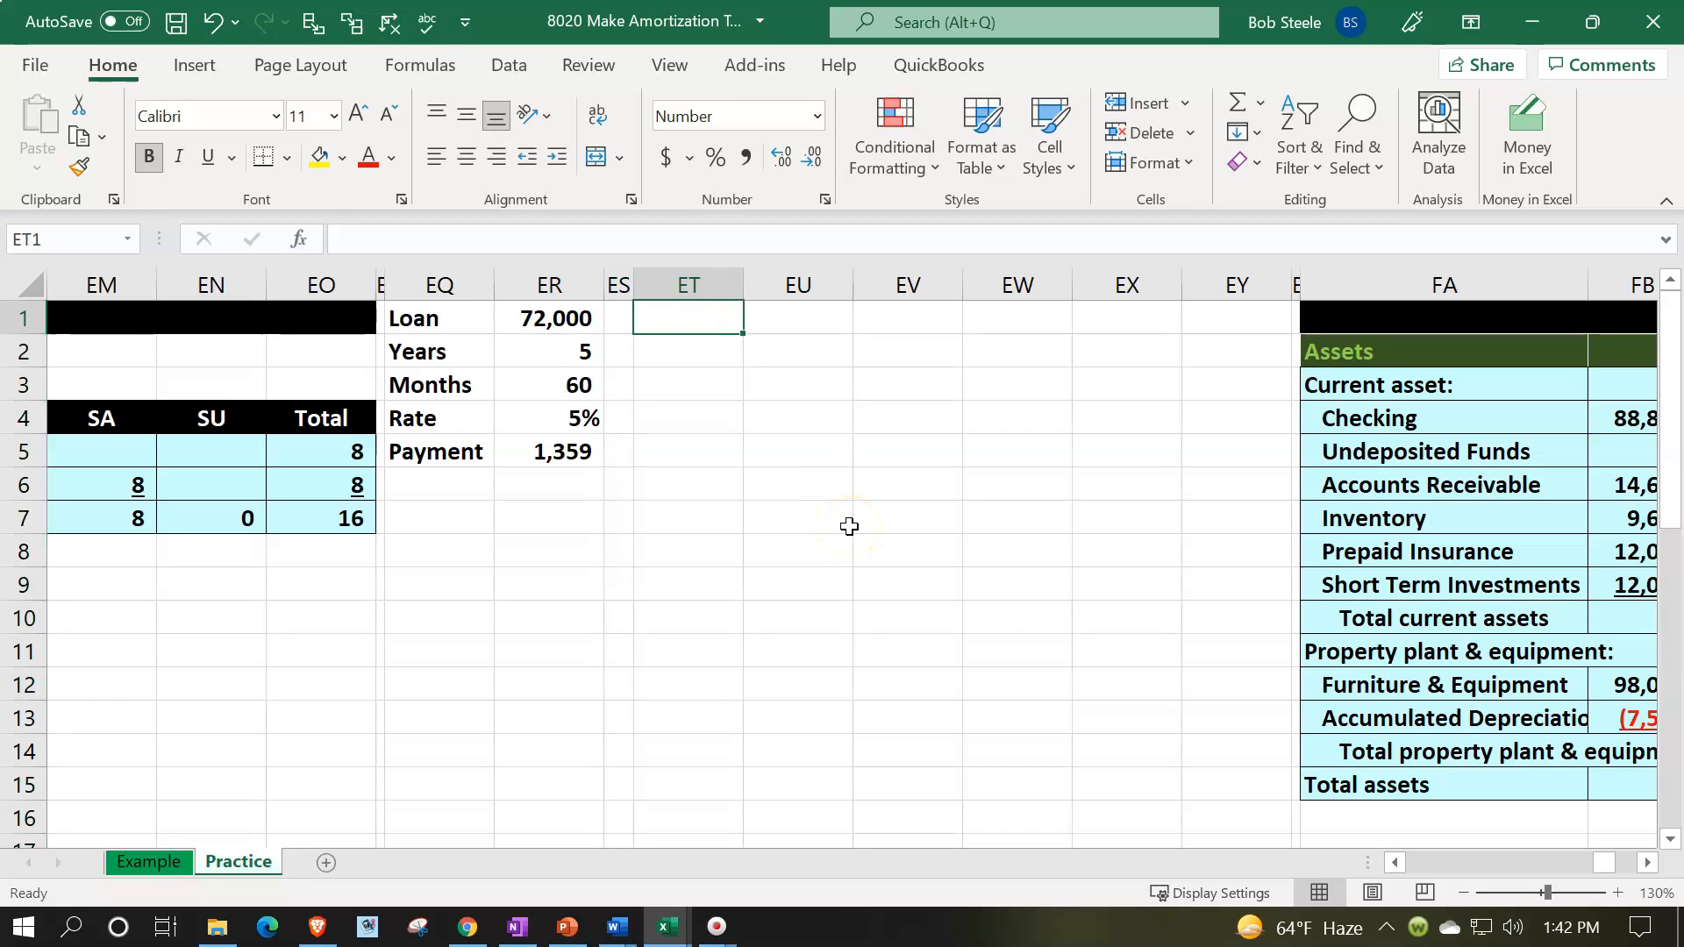
- Enter the amortization table headings Months, Payment and Interest in cells ET2, EU2 and EV2
key("Down")
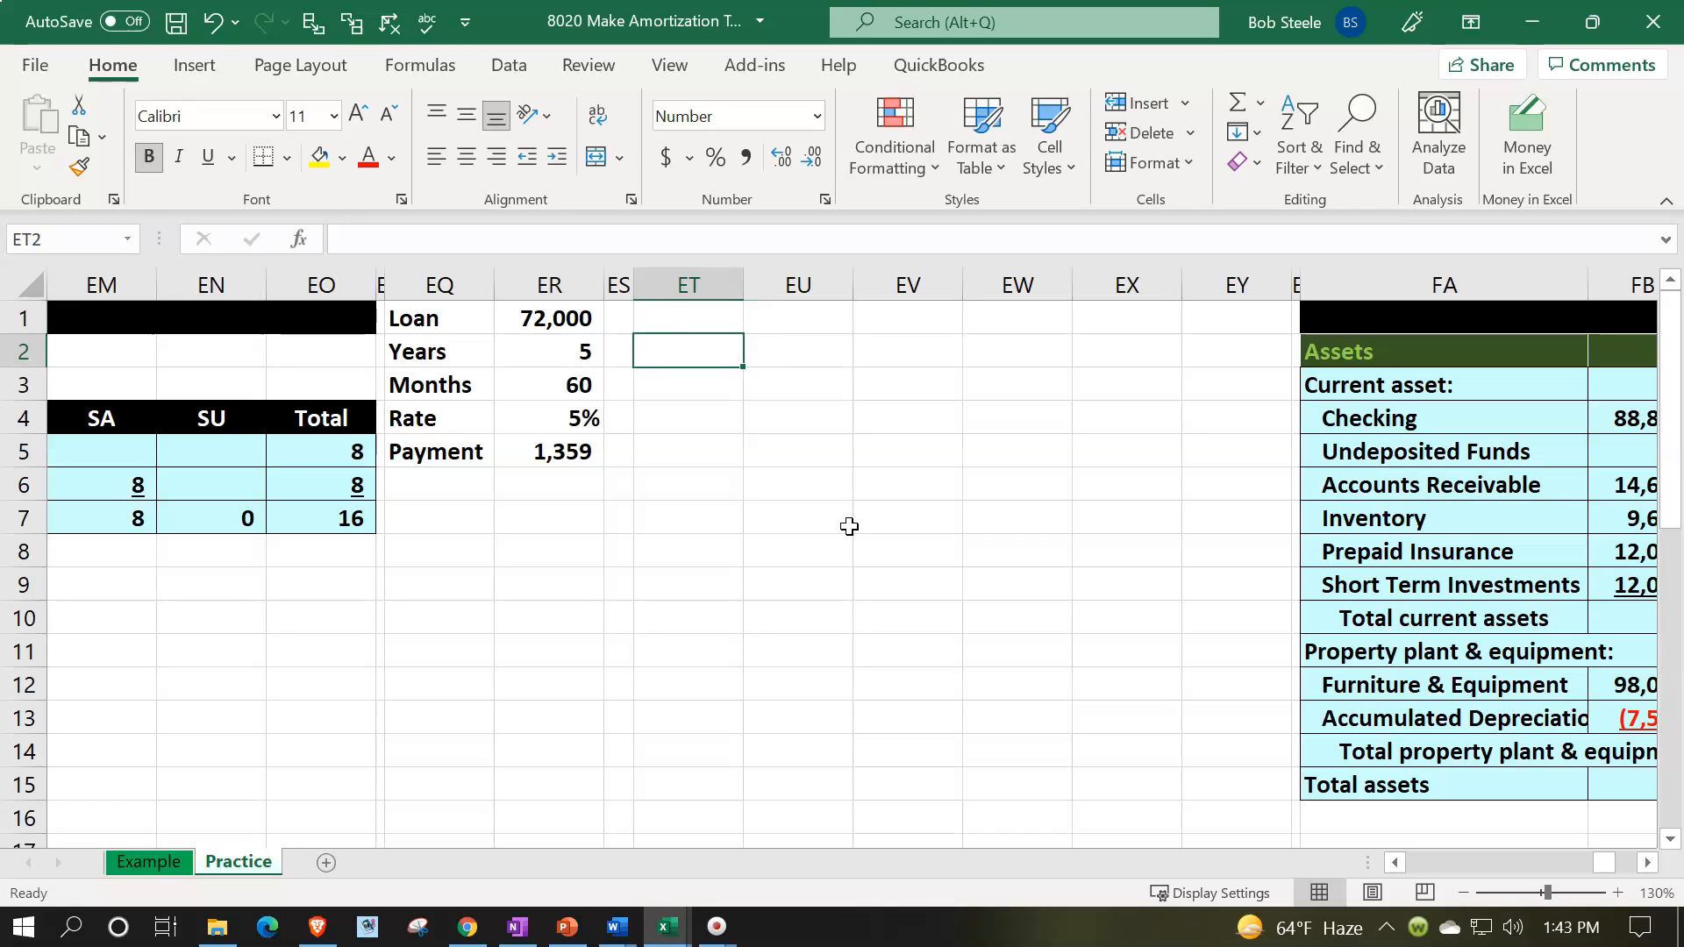
type("Months")
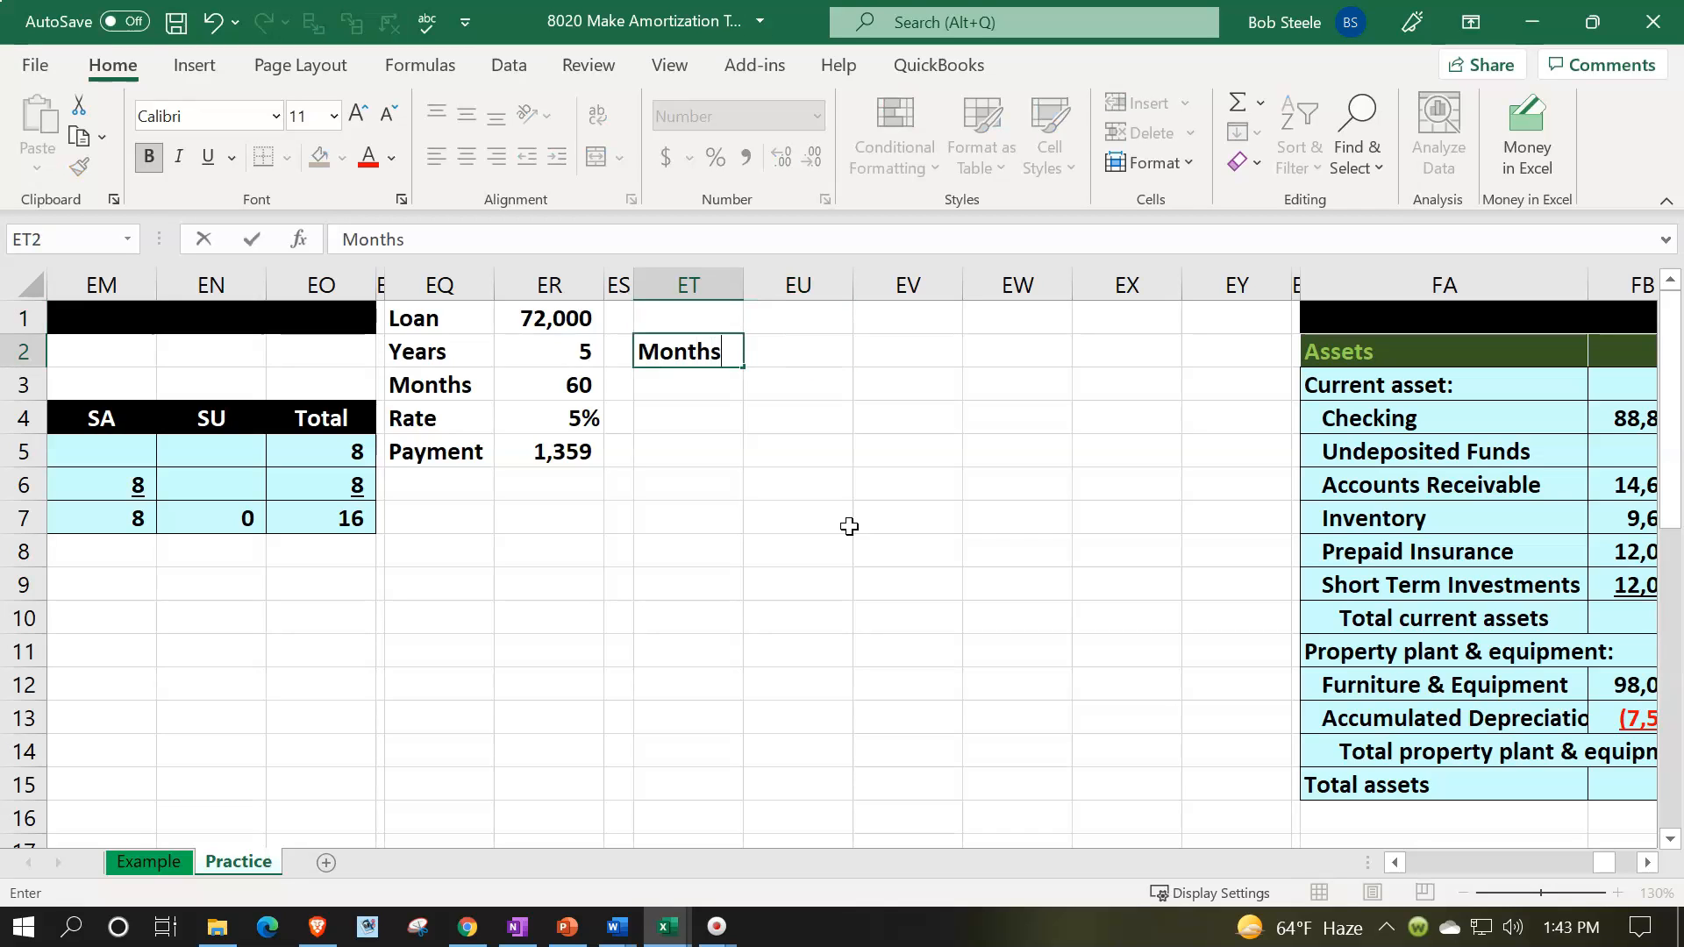
key("Tab")
type("Payment")
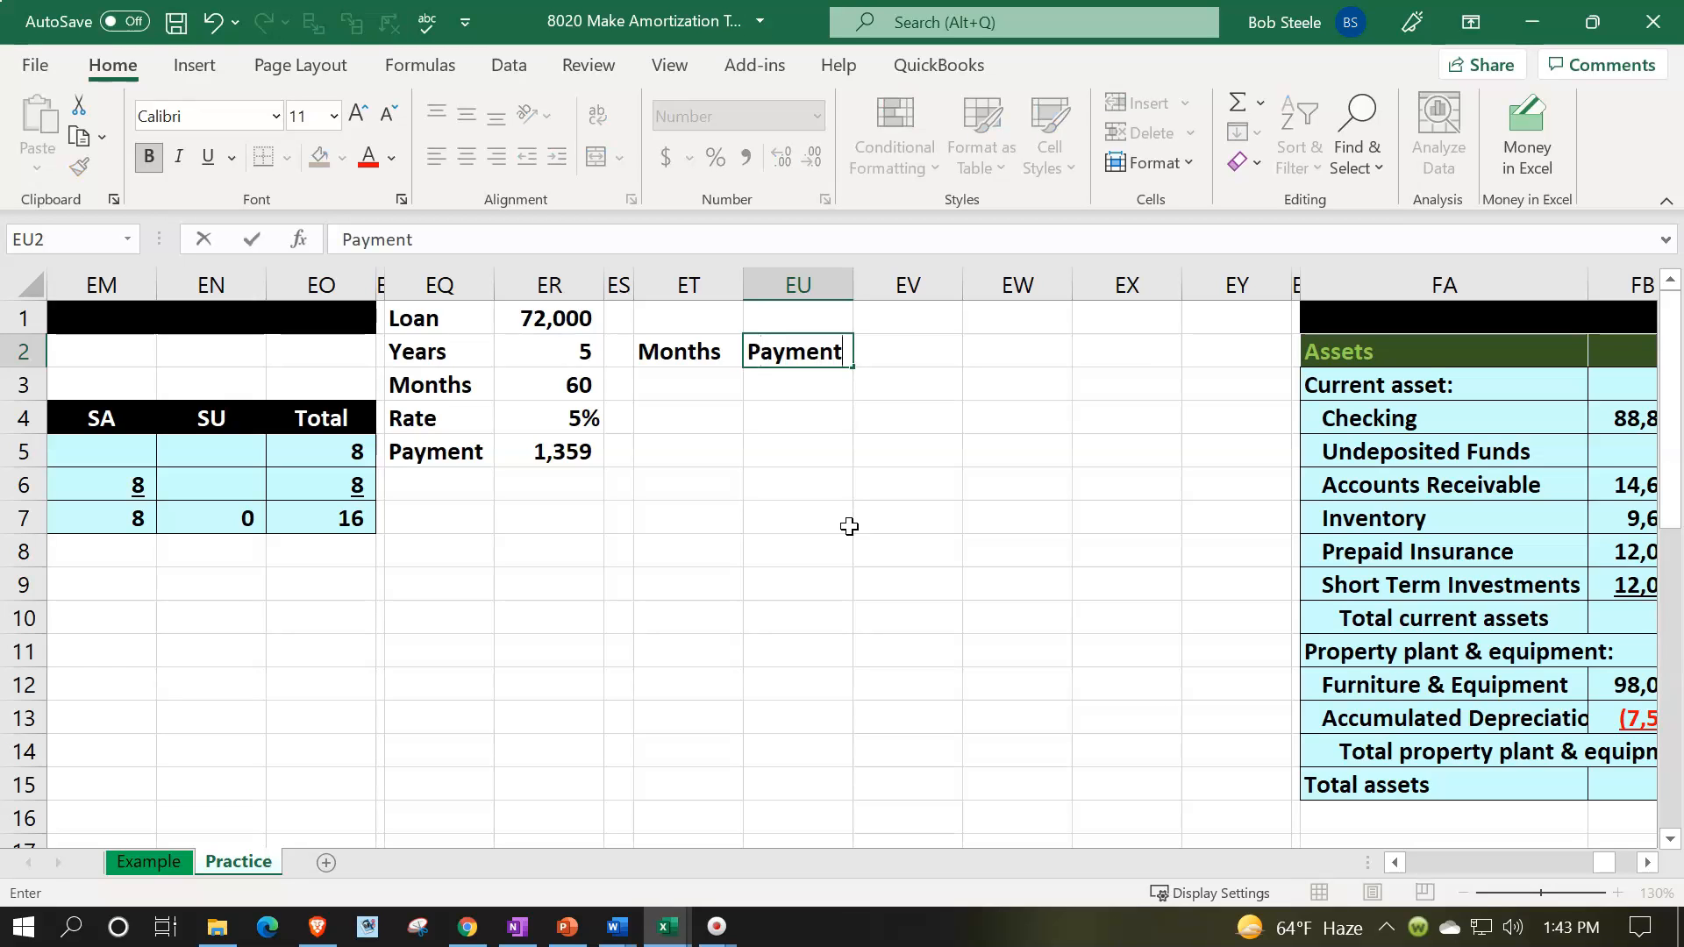
key("Tab")
type("Interest")
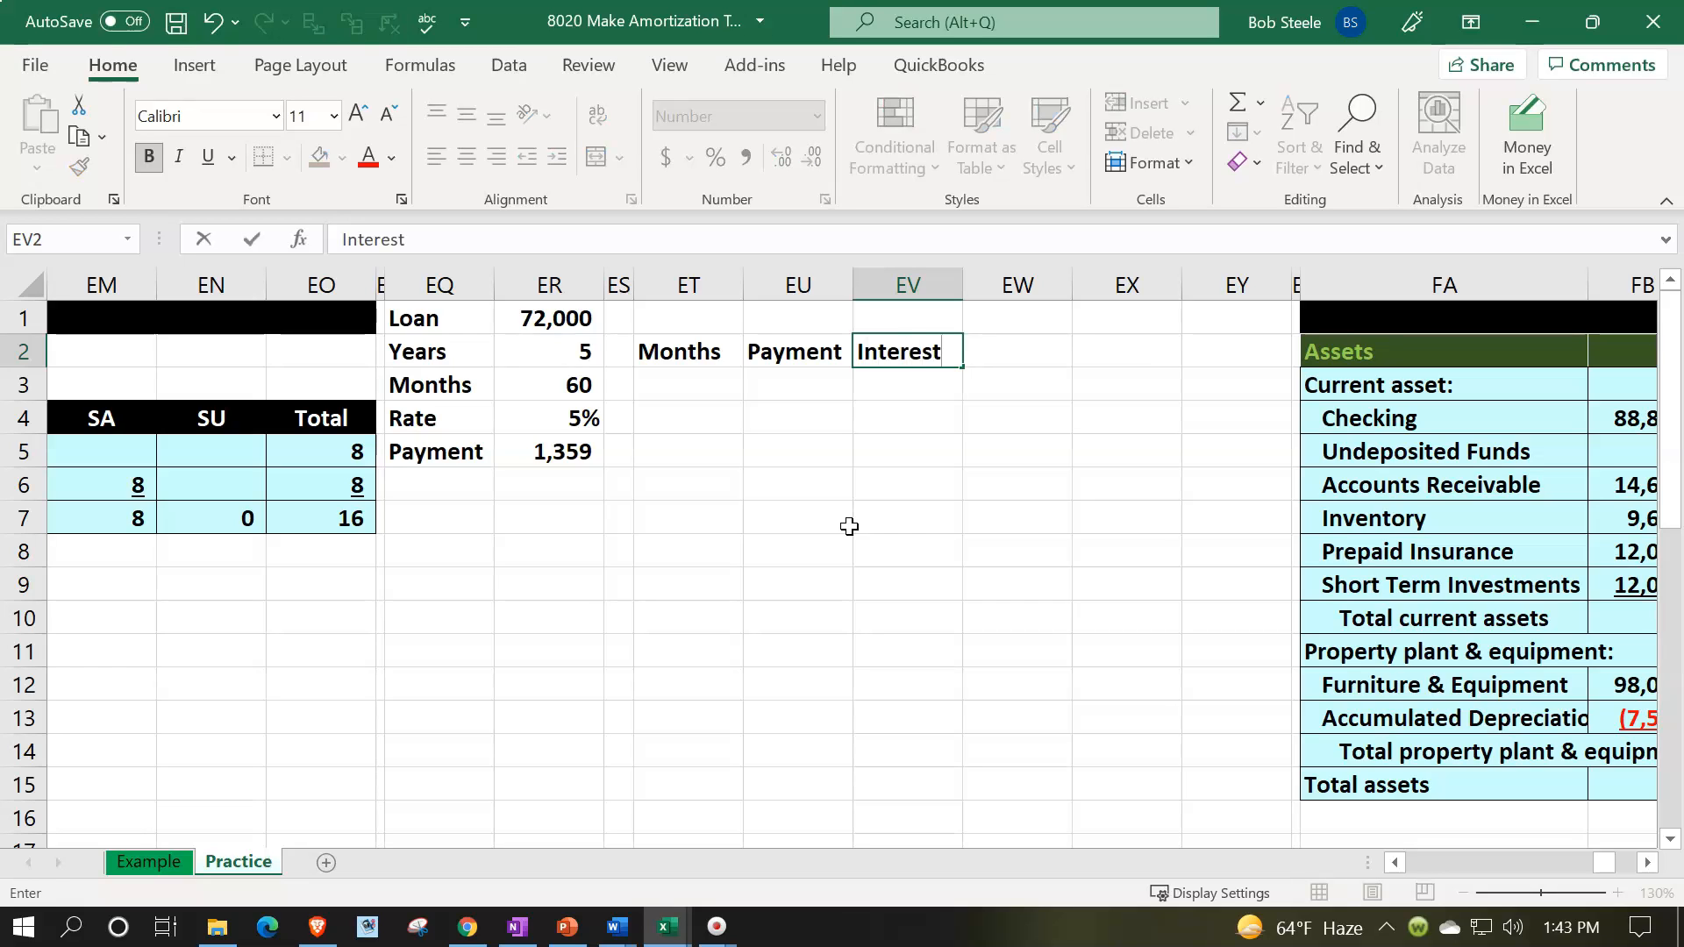
key("Tab")
- Enter the two-line heading Loan Reduction in cells EW1 and EW2, and select cell EX1
key("Up")
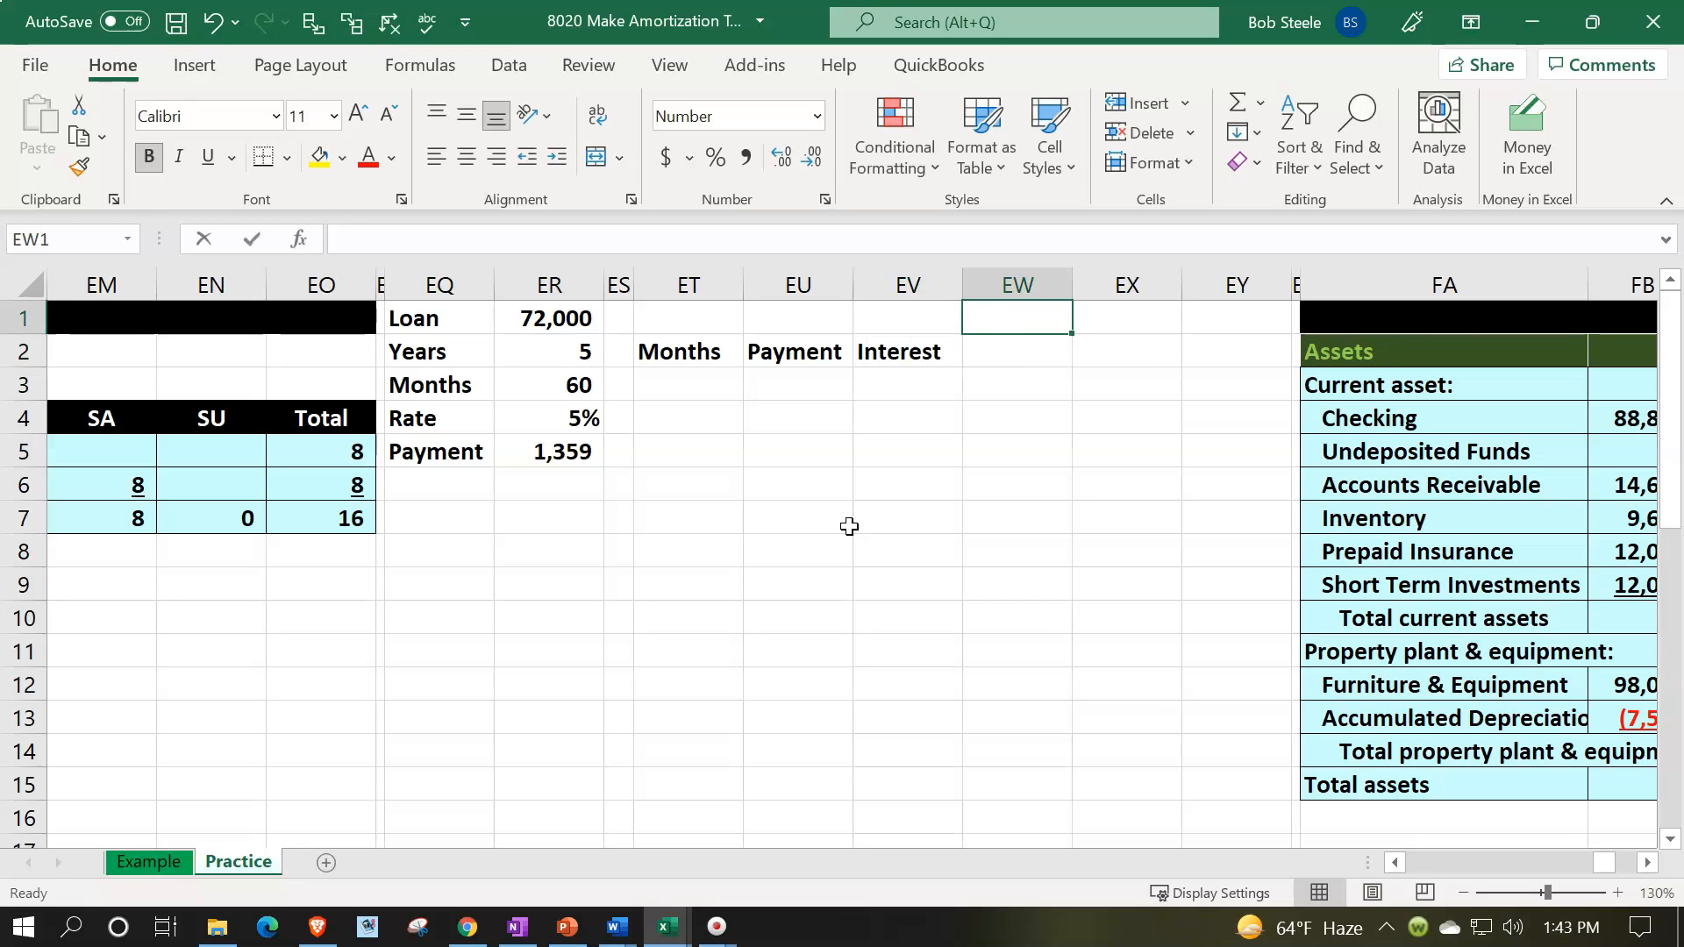
type("LOan")
key("BackSpace")
key("BackSpace")
key("BackSpace")
type("oan")
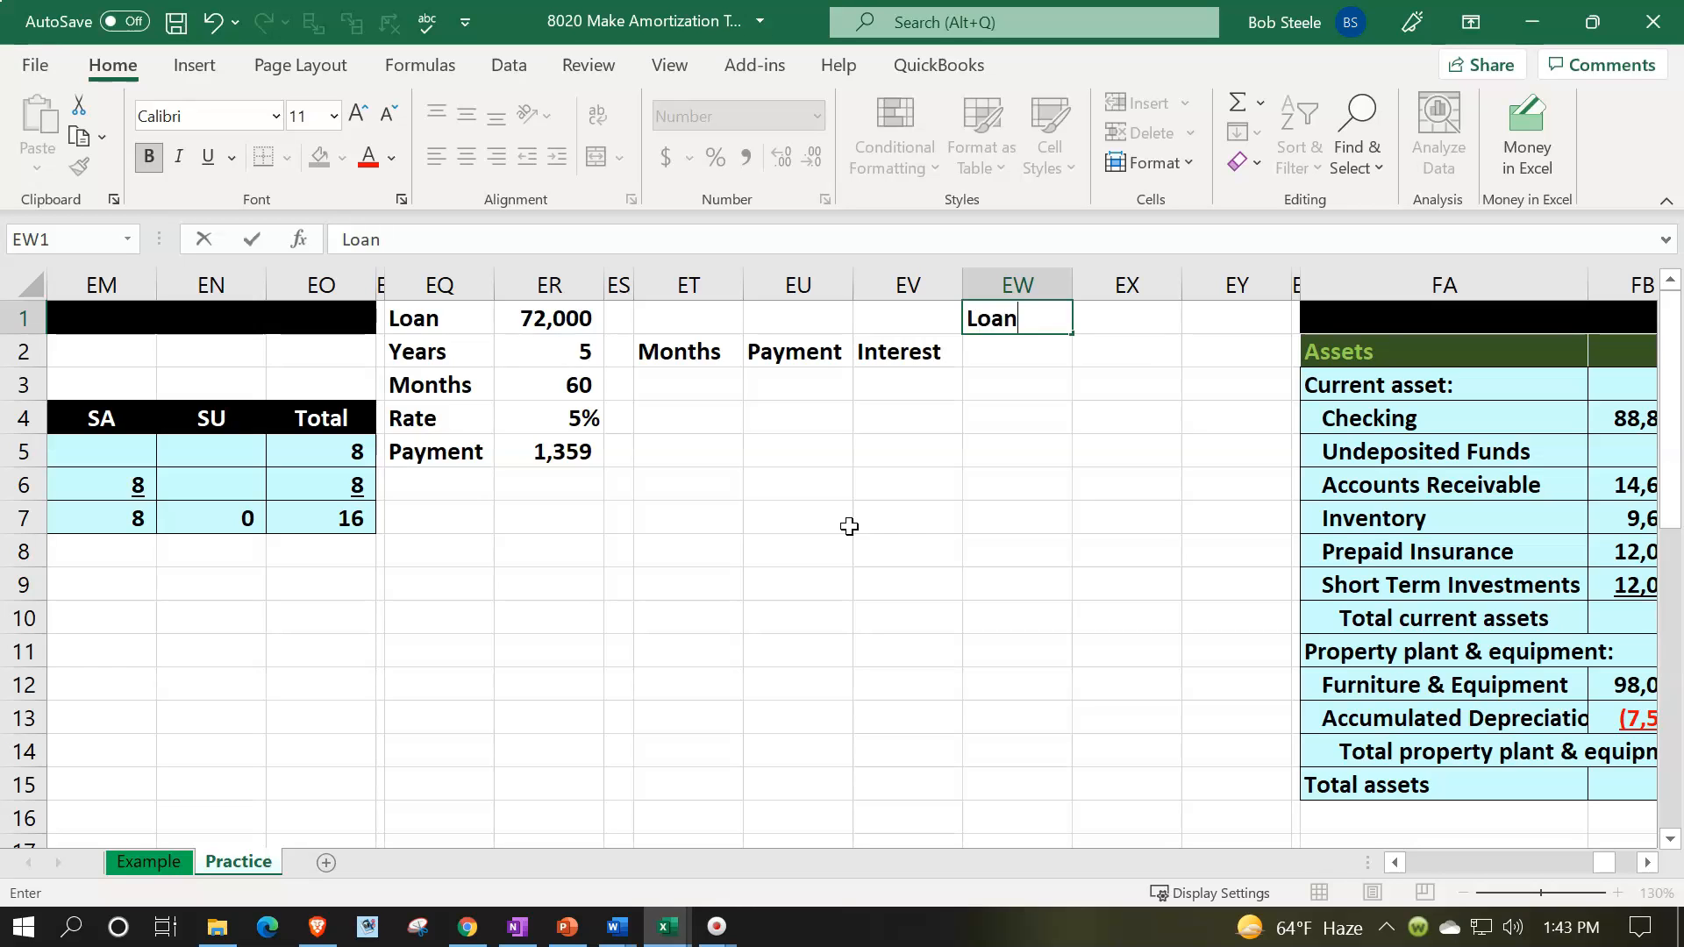
key("Return")
type("Reduction")
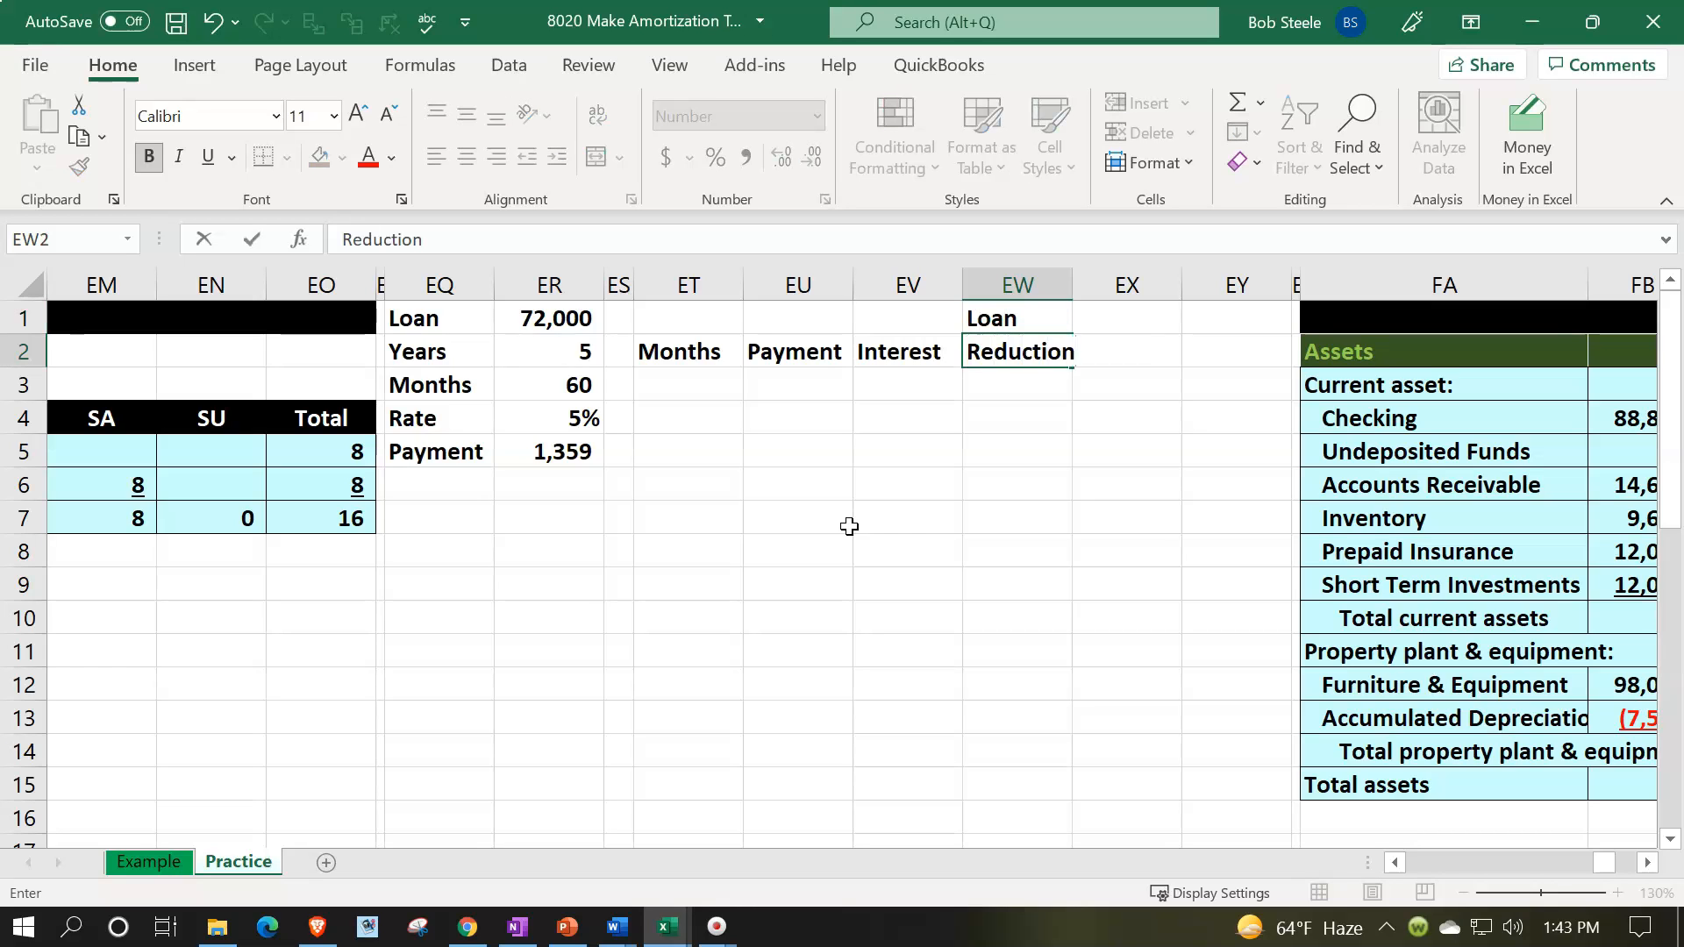
key("Tab")
key("Up")
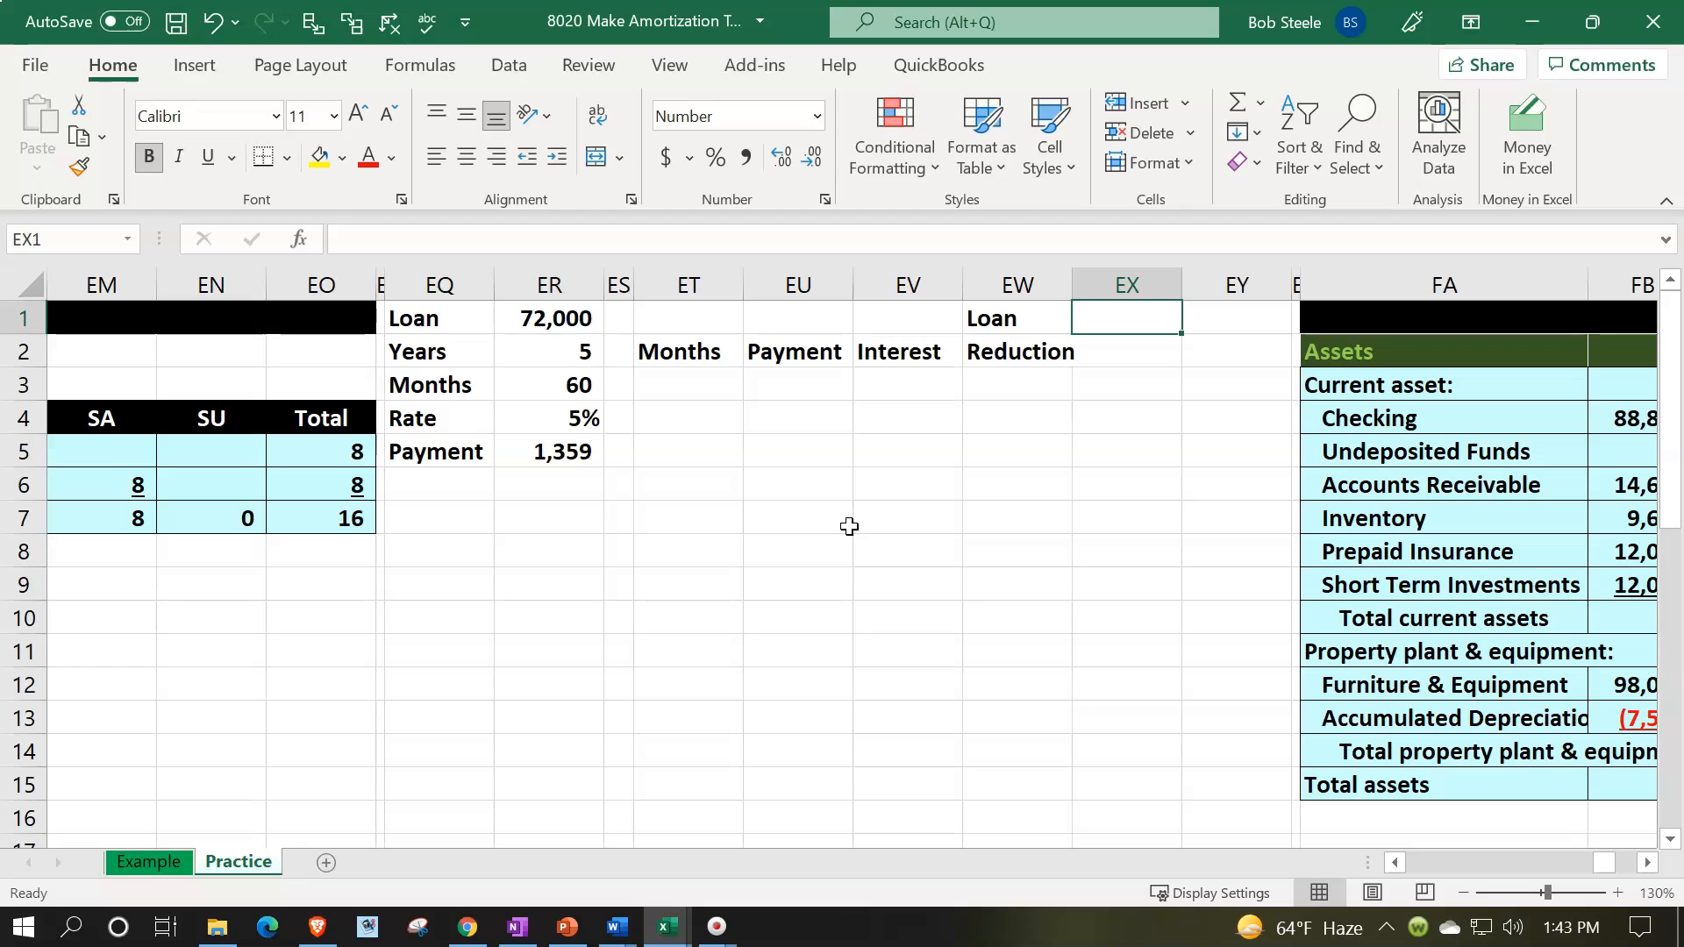
- Enter the two-line heading Loan Balance in cells EX1 and EX2
type("Loan")
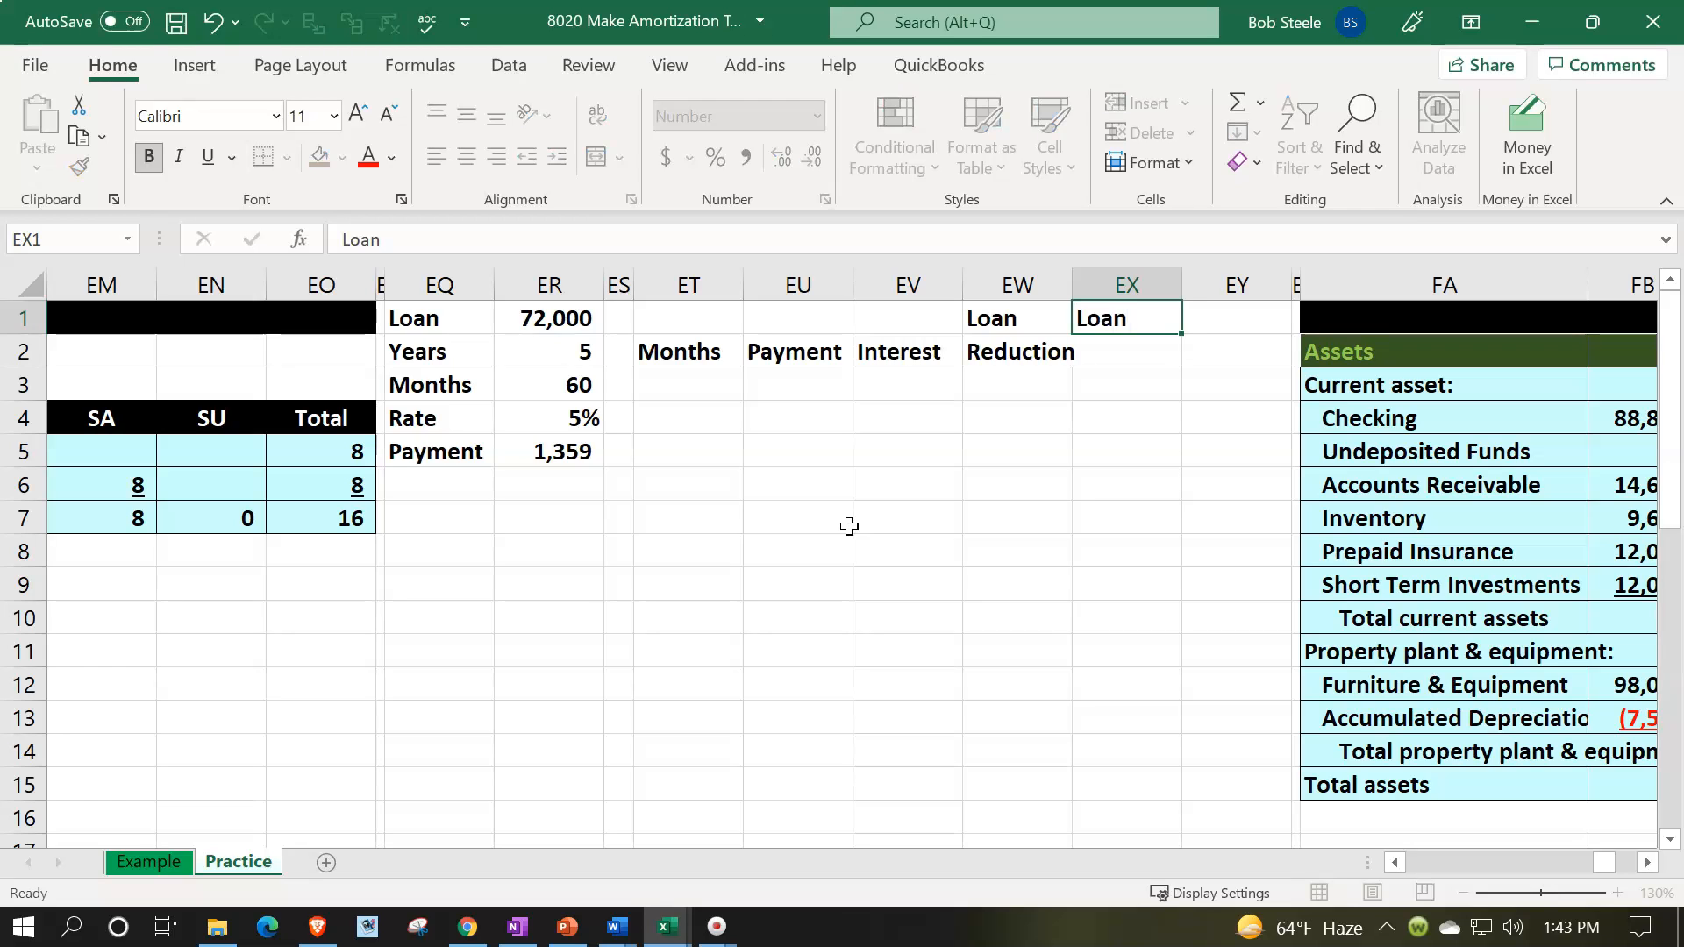
key("Return")
type("Balance")
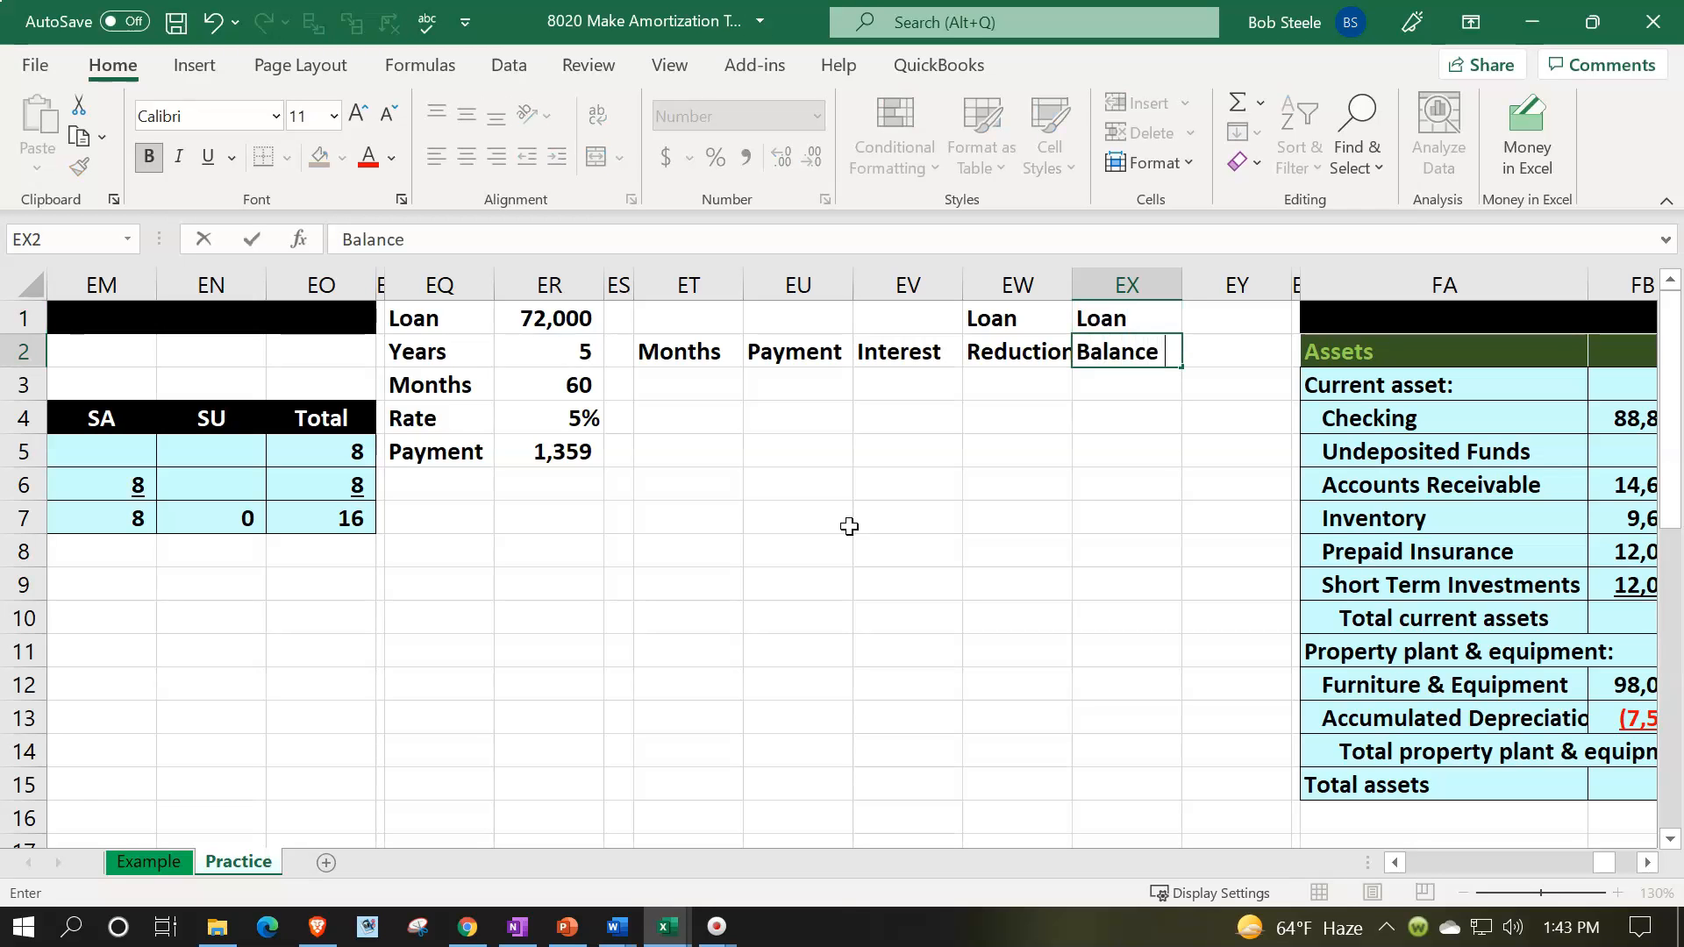
key("ctrl+Return")
key("Down")
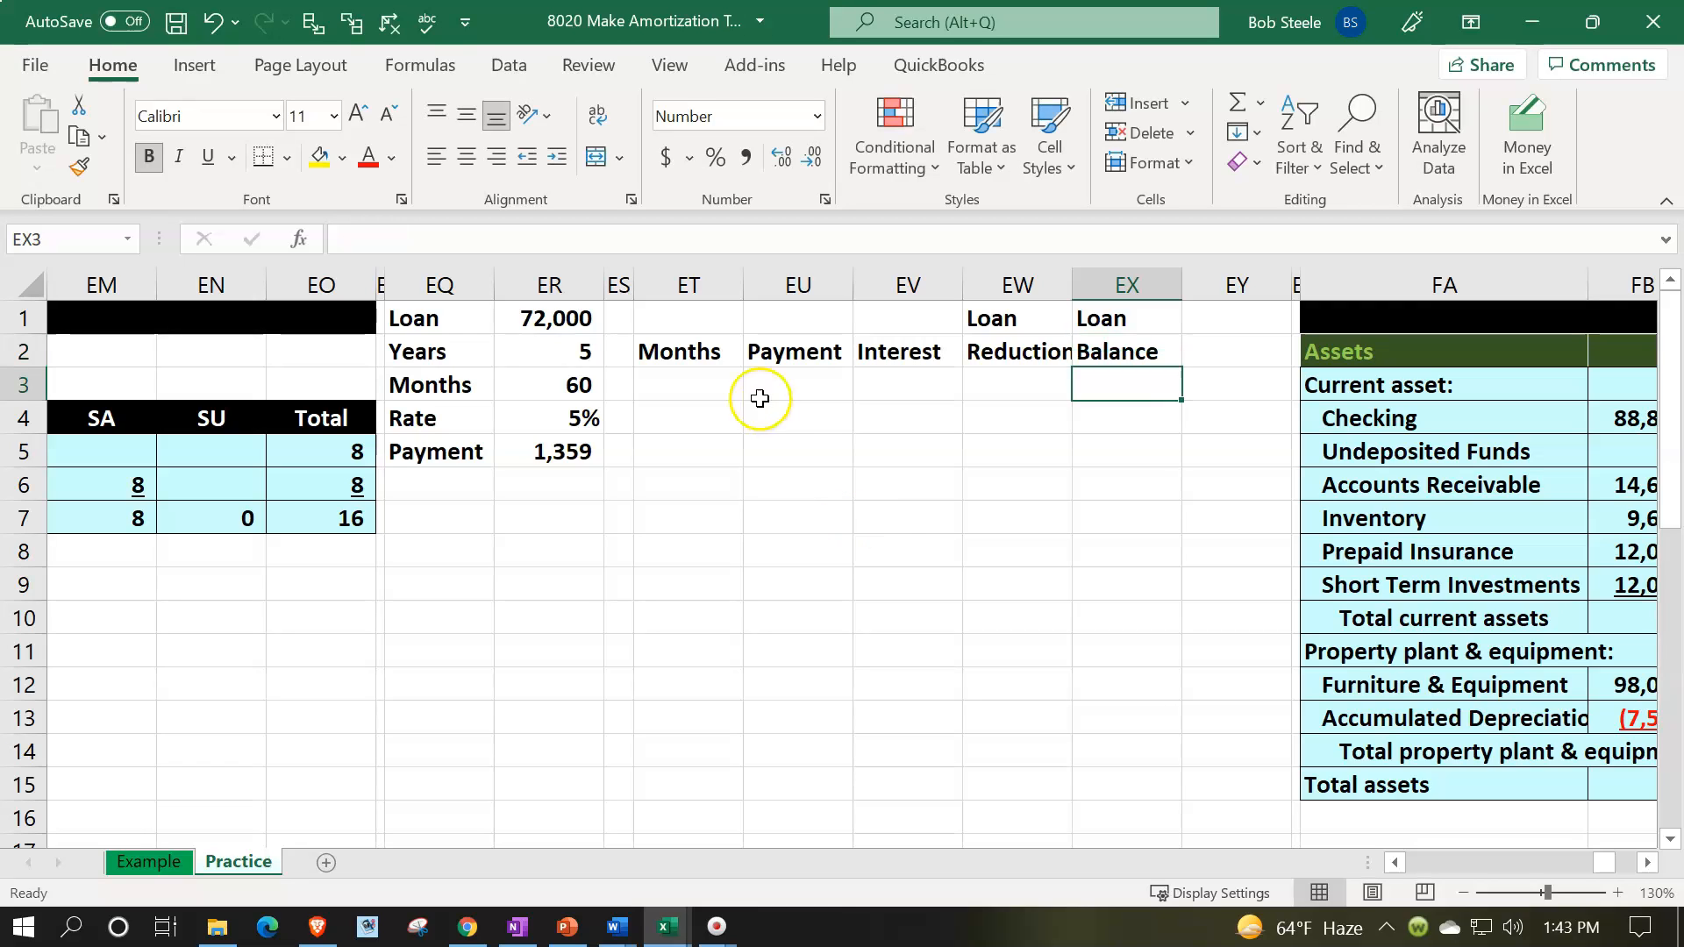
- Format the table header range ET1:EX2 with black fill, white font and centered text
left_click_drag(692, 322, 1090, 349)
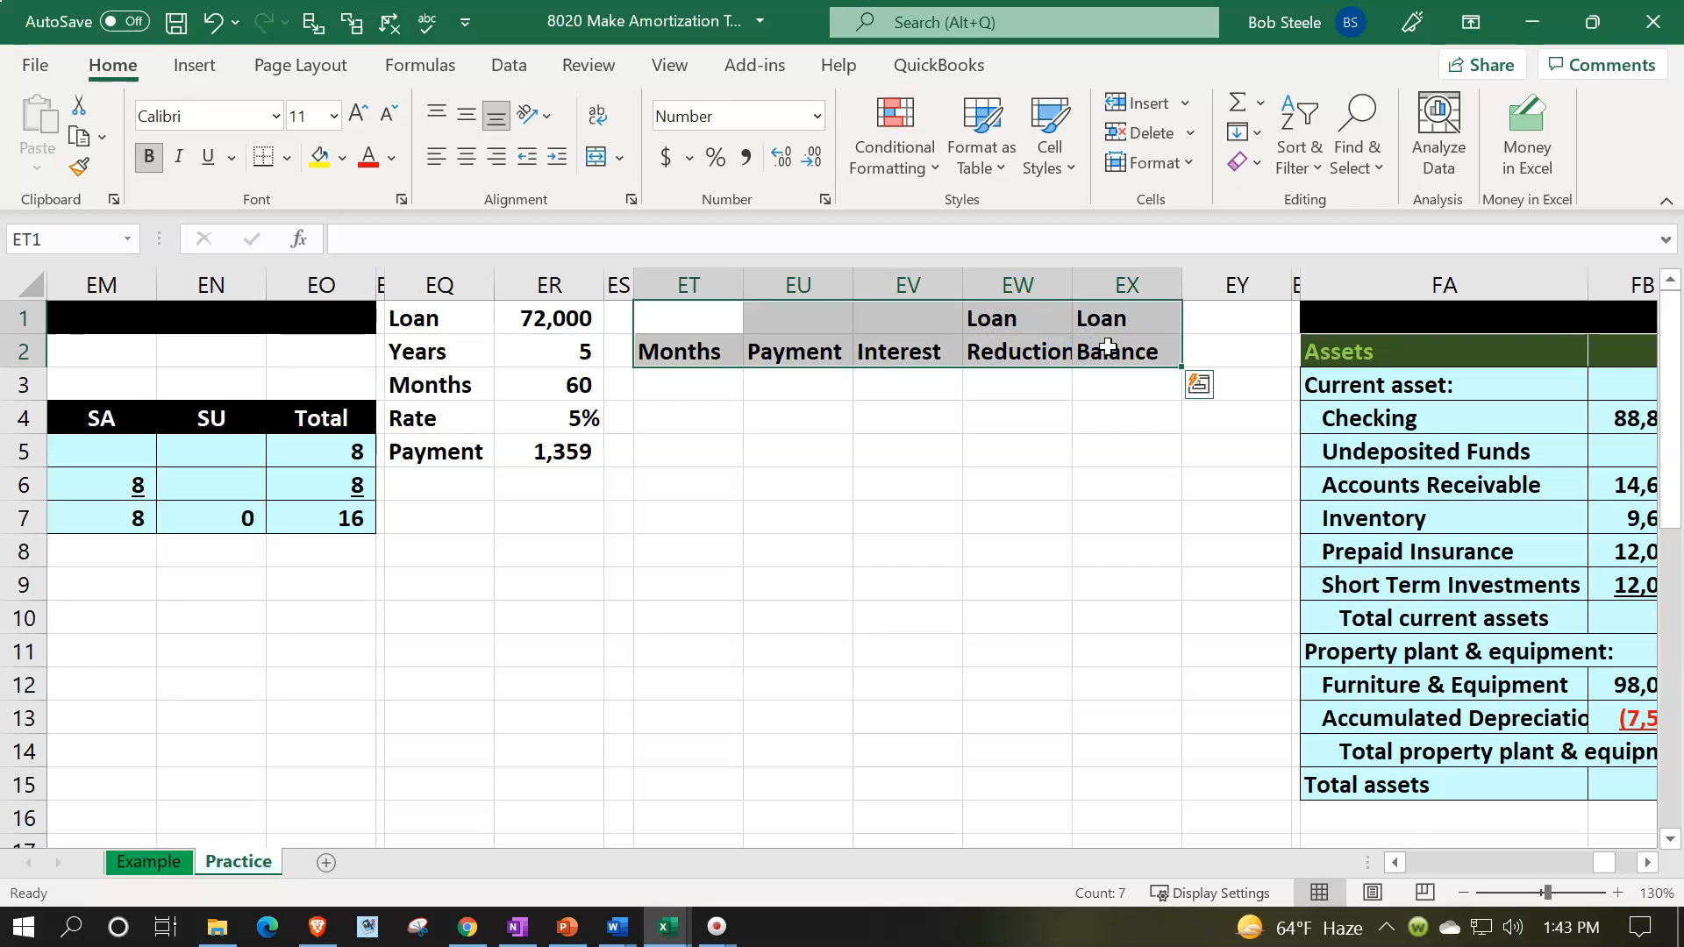
left_click(349, 167)
left_click(343, 223)
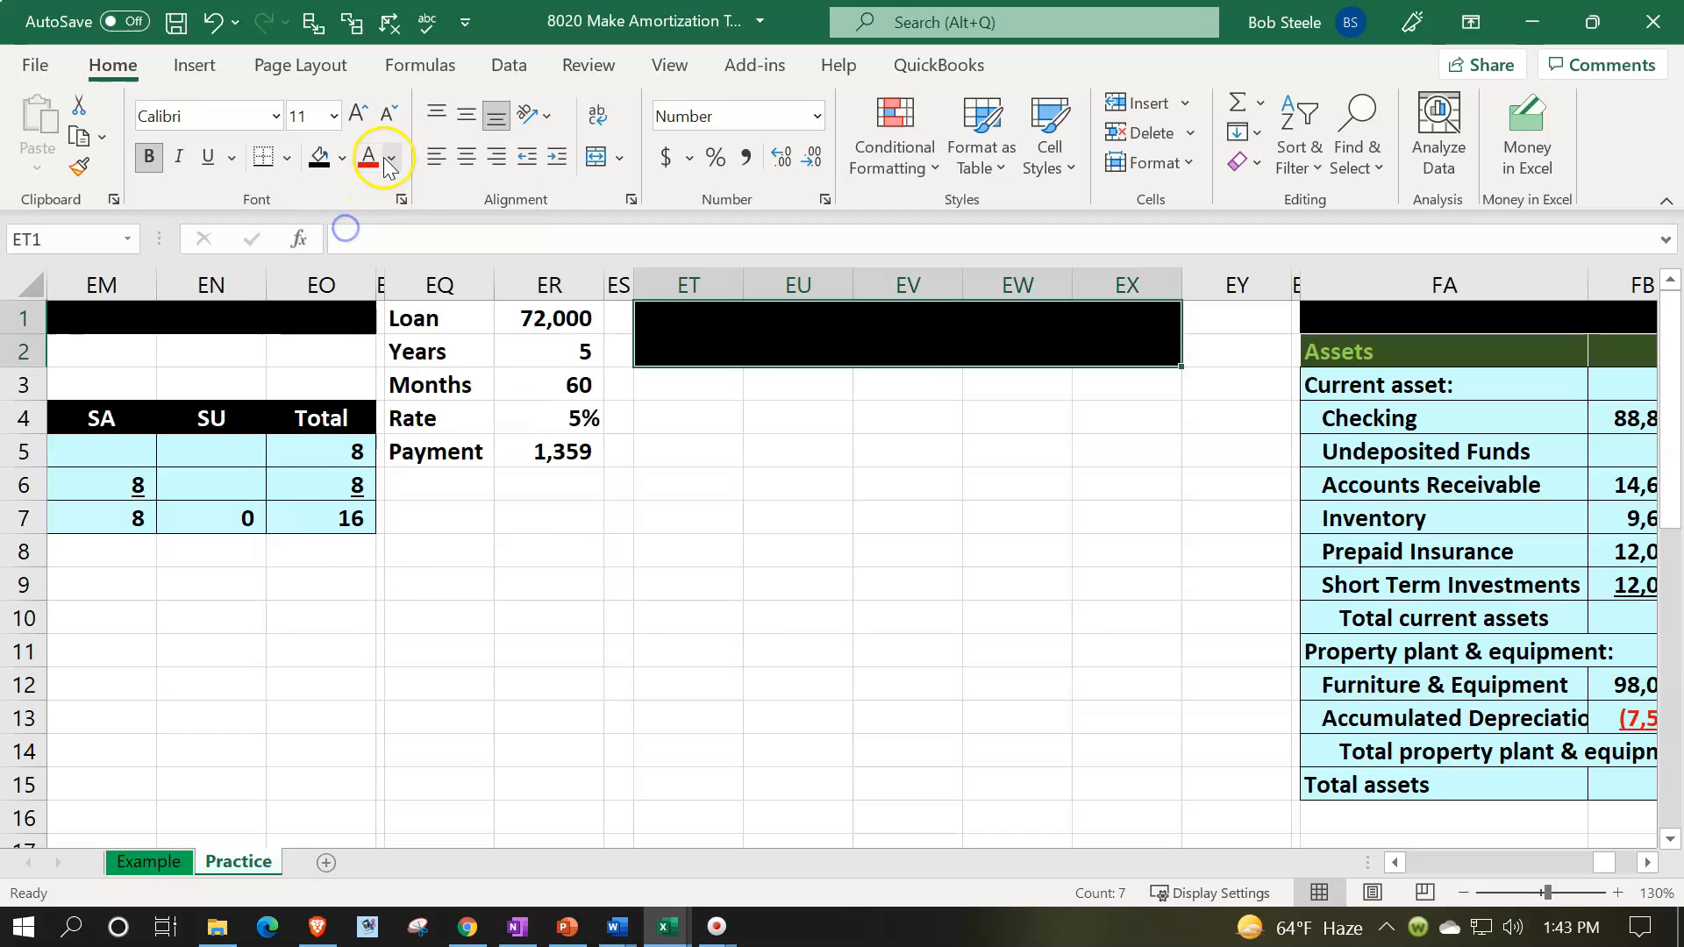
left_click(386, 162)
left_click(368, 264)
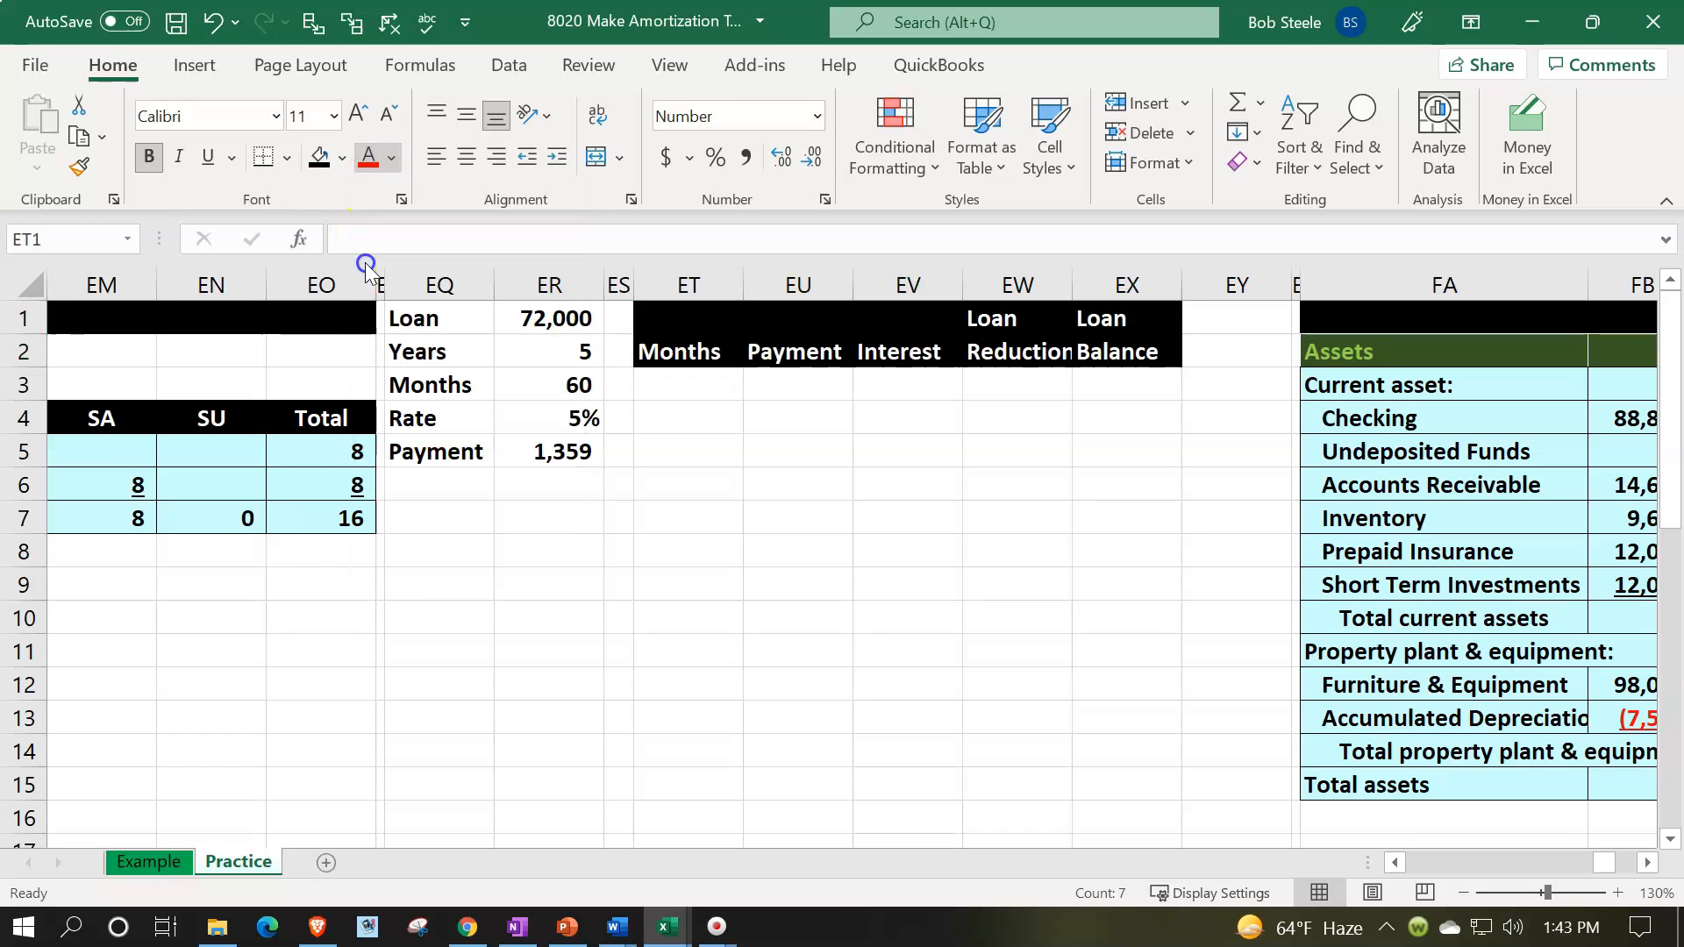
left_click(466, 157)
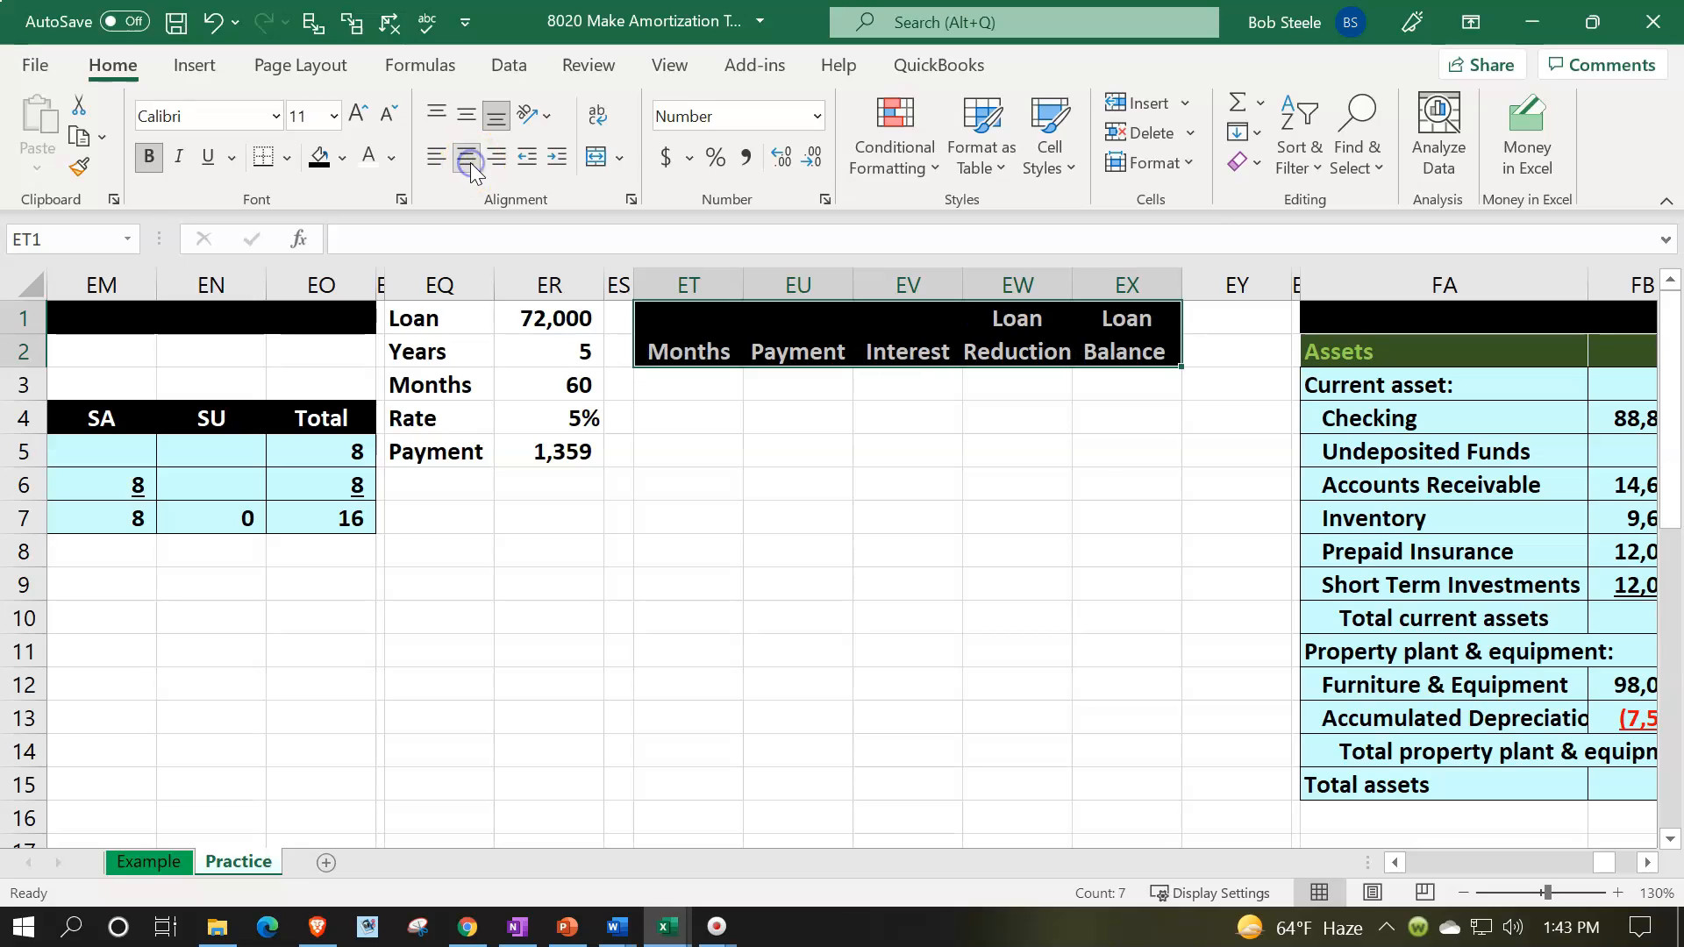
- Start the Months column by entering 0, 1 and 2 in cells ET3, ET4 and ET5
left_click(668, 379)
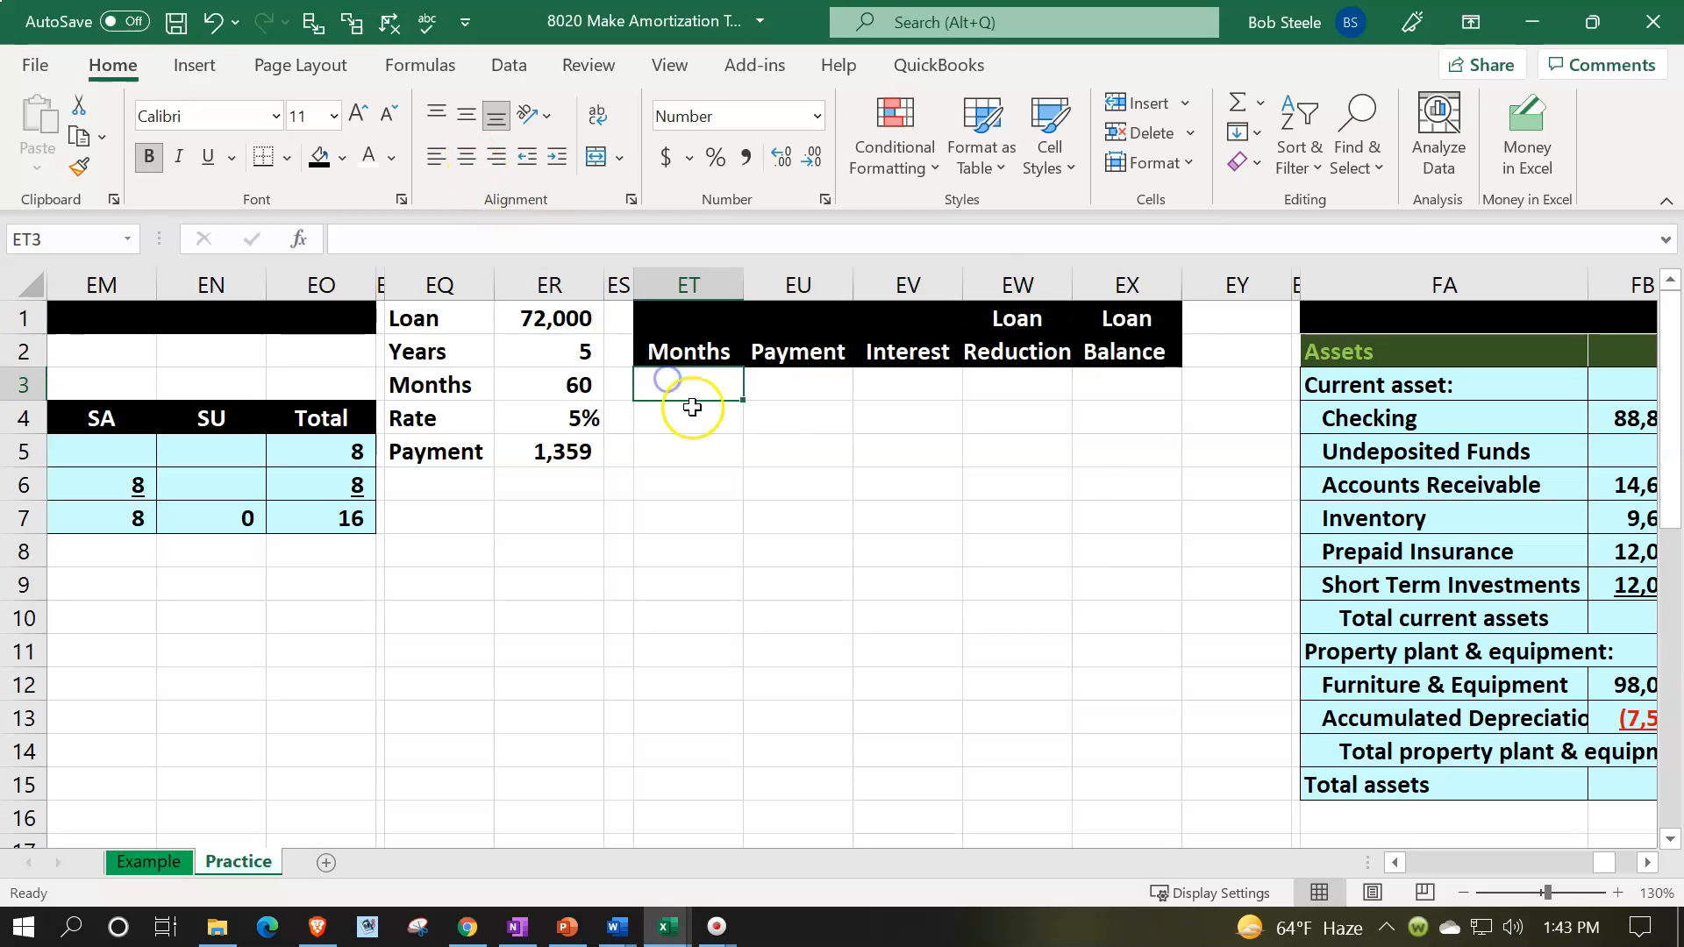
type("0")
key("Return")
type("1")
key("Return")
type("2")
key("Return")
- Extend the month series from ET3:ET5 down to month 60 in ET63 and center the numbers
left_click_drag(725, 387, 725, 434)
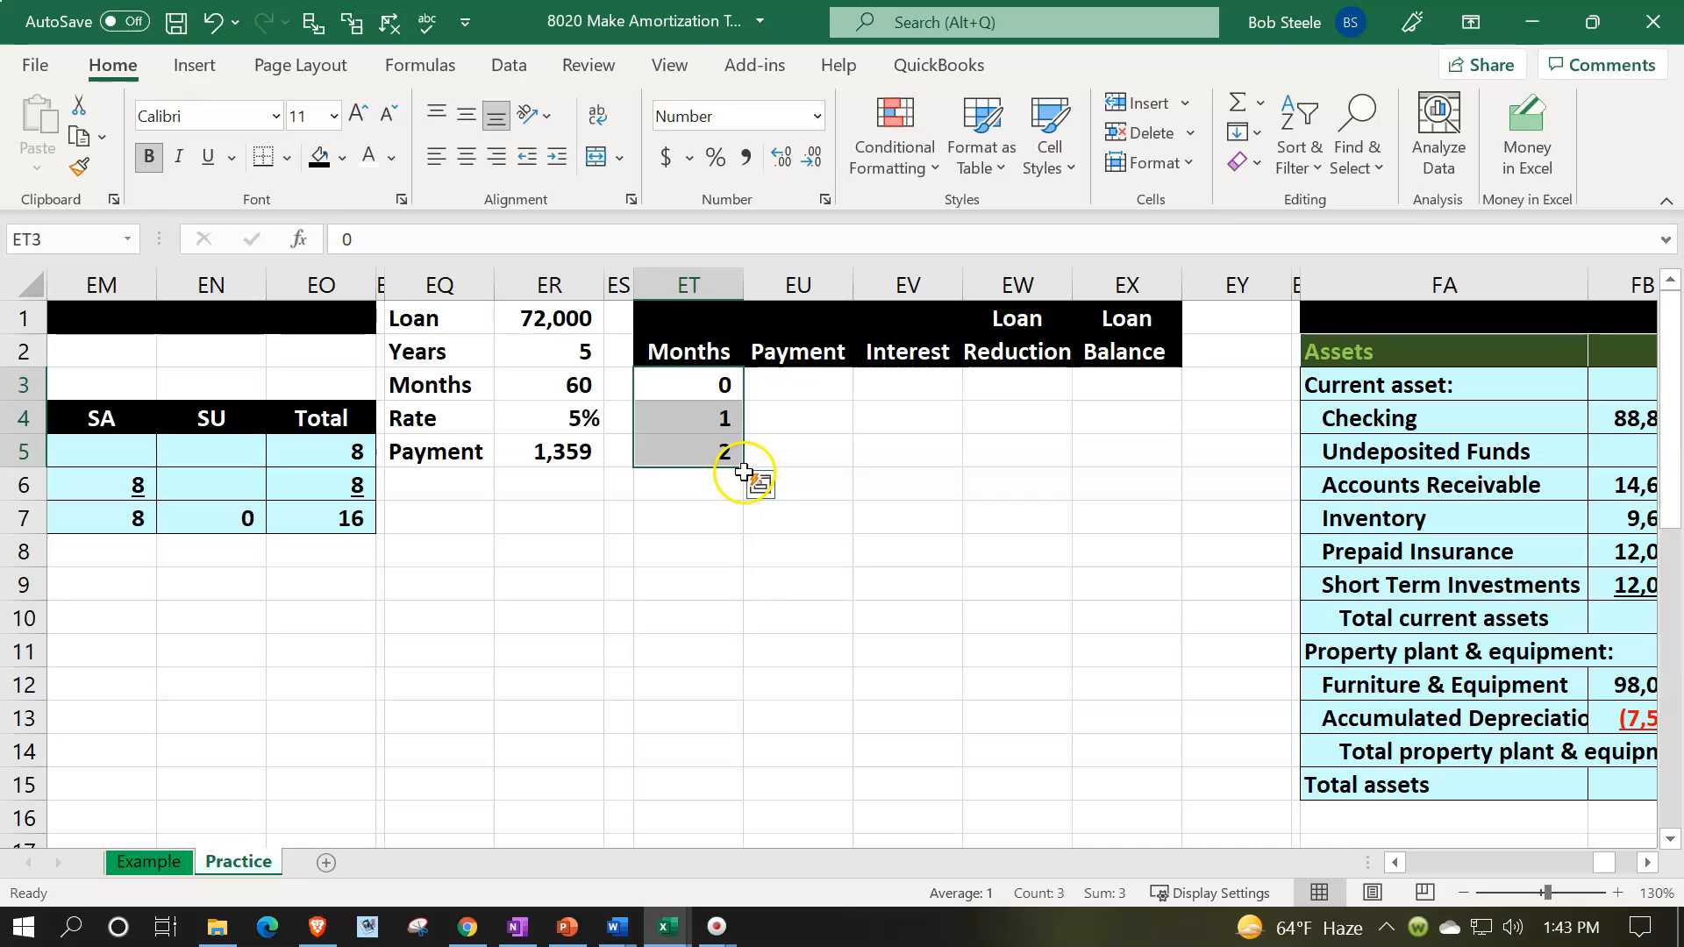
left_click_drag(744, 472, 728, 744)
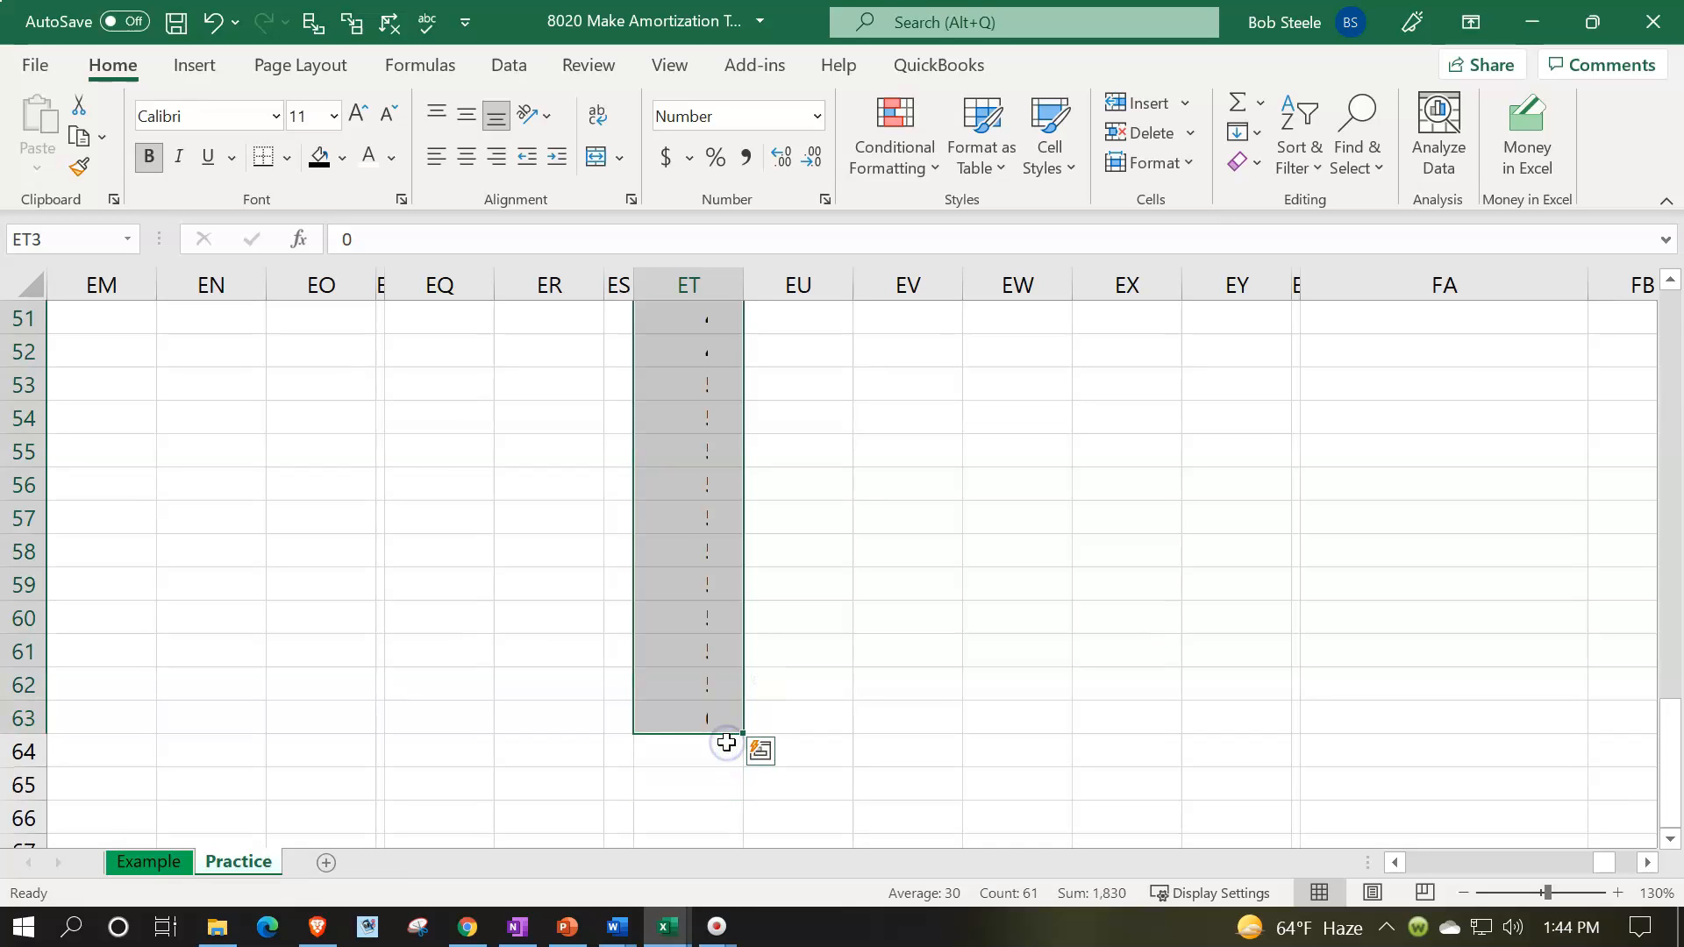
scroll(714, 402, "up", 15)
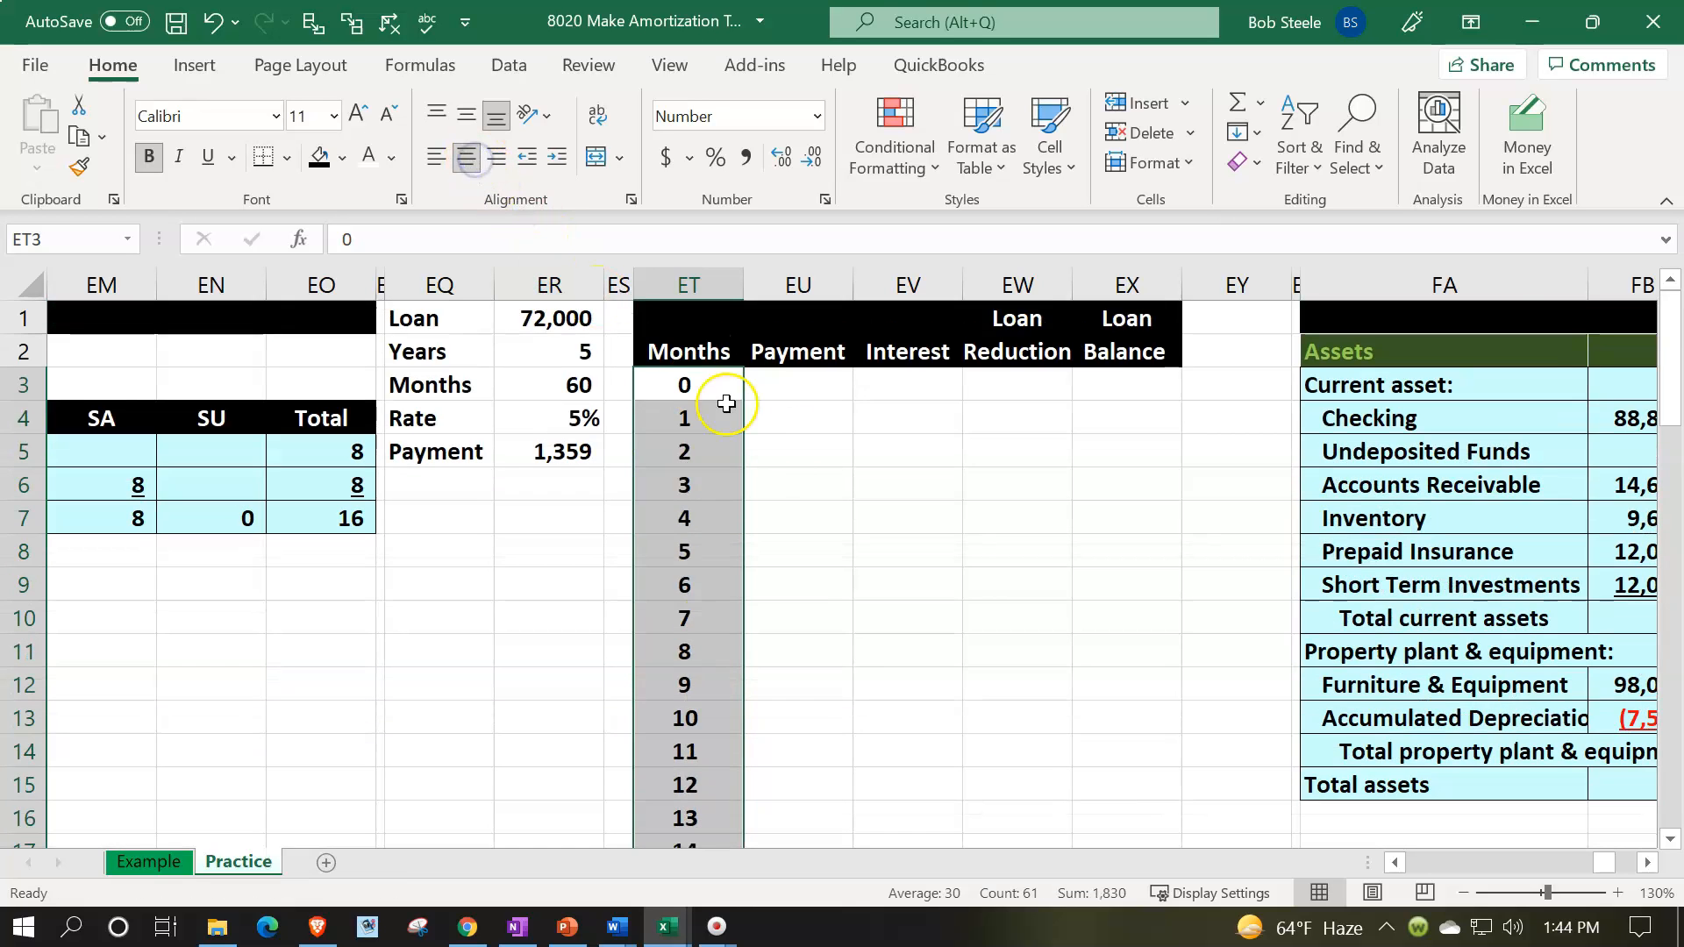
- Set the month 0 loan balance in EX3 to the loan amount with the formula =ER1
left_click(801, 387)
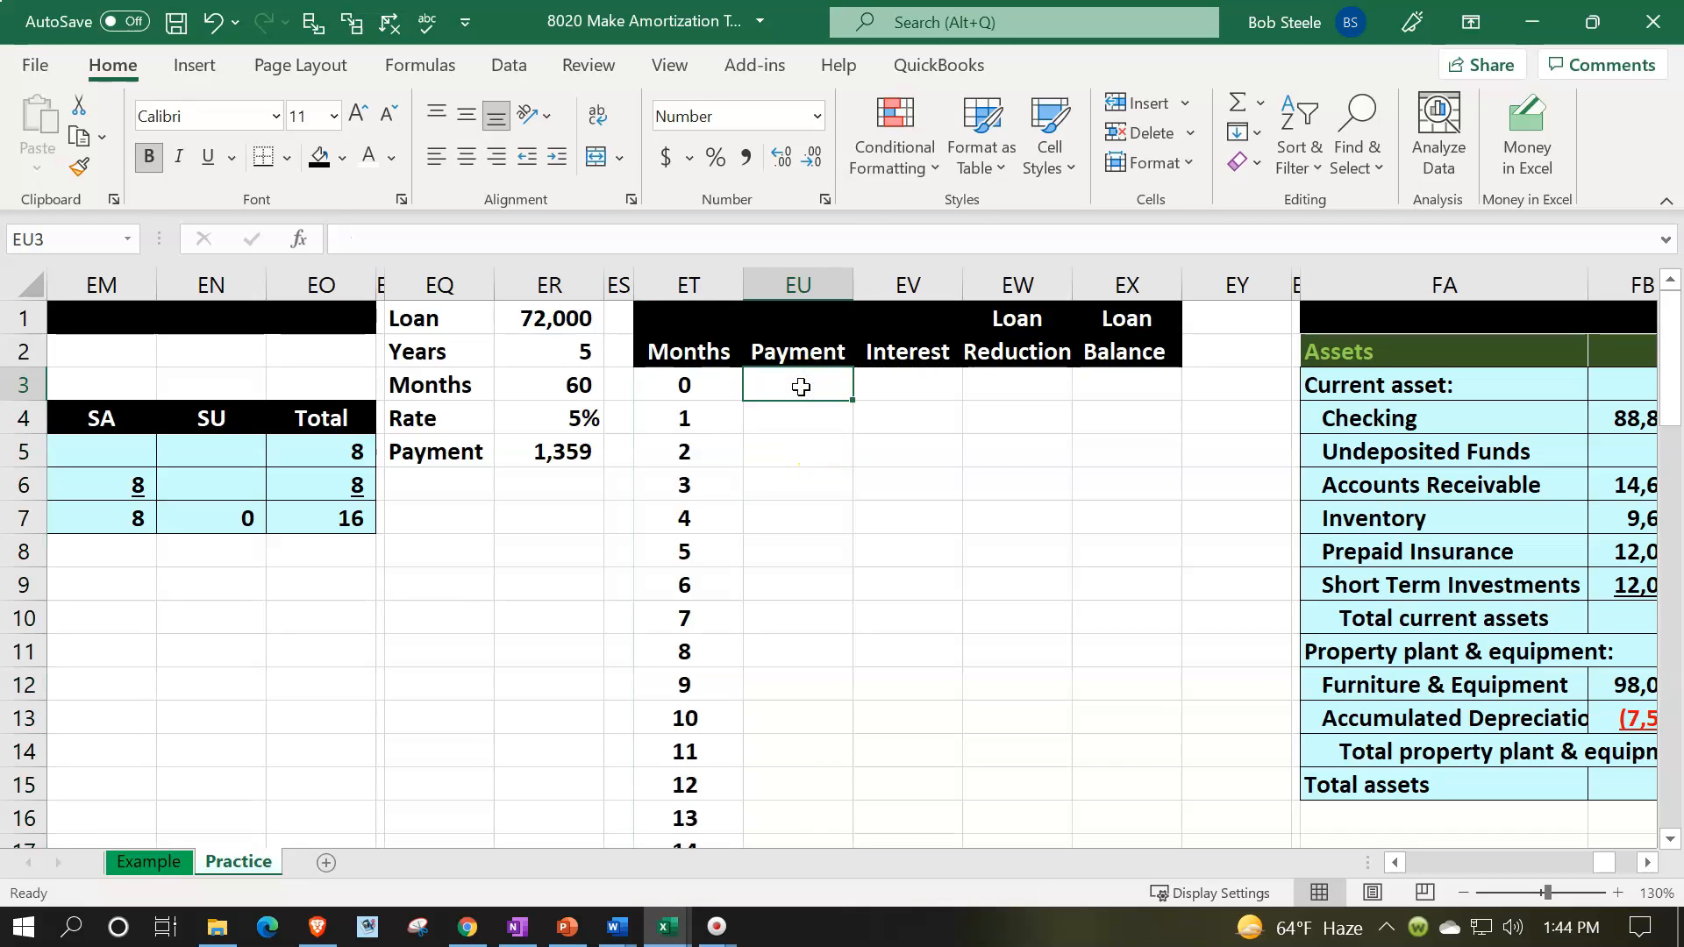
key("Right")
key("Right")
key("Right")
type("=")
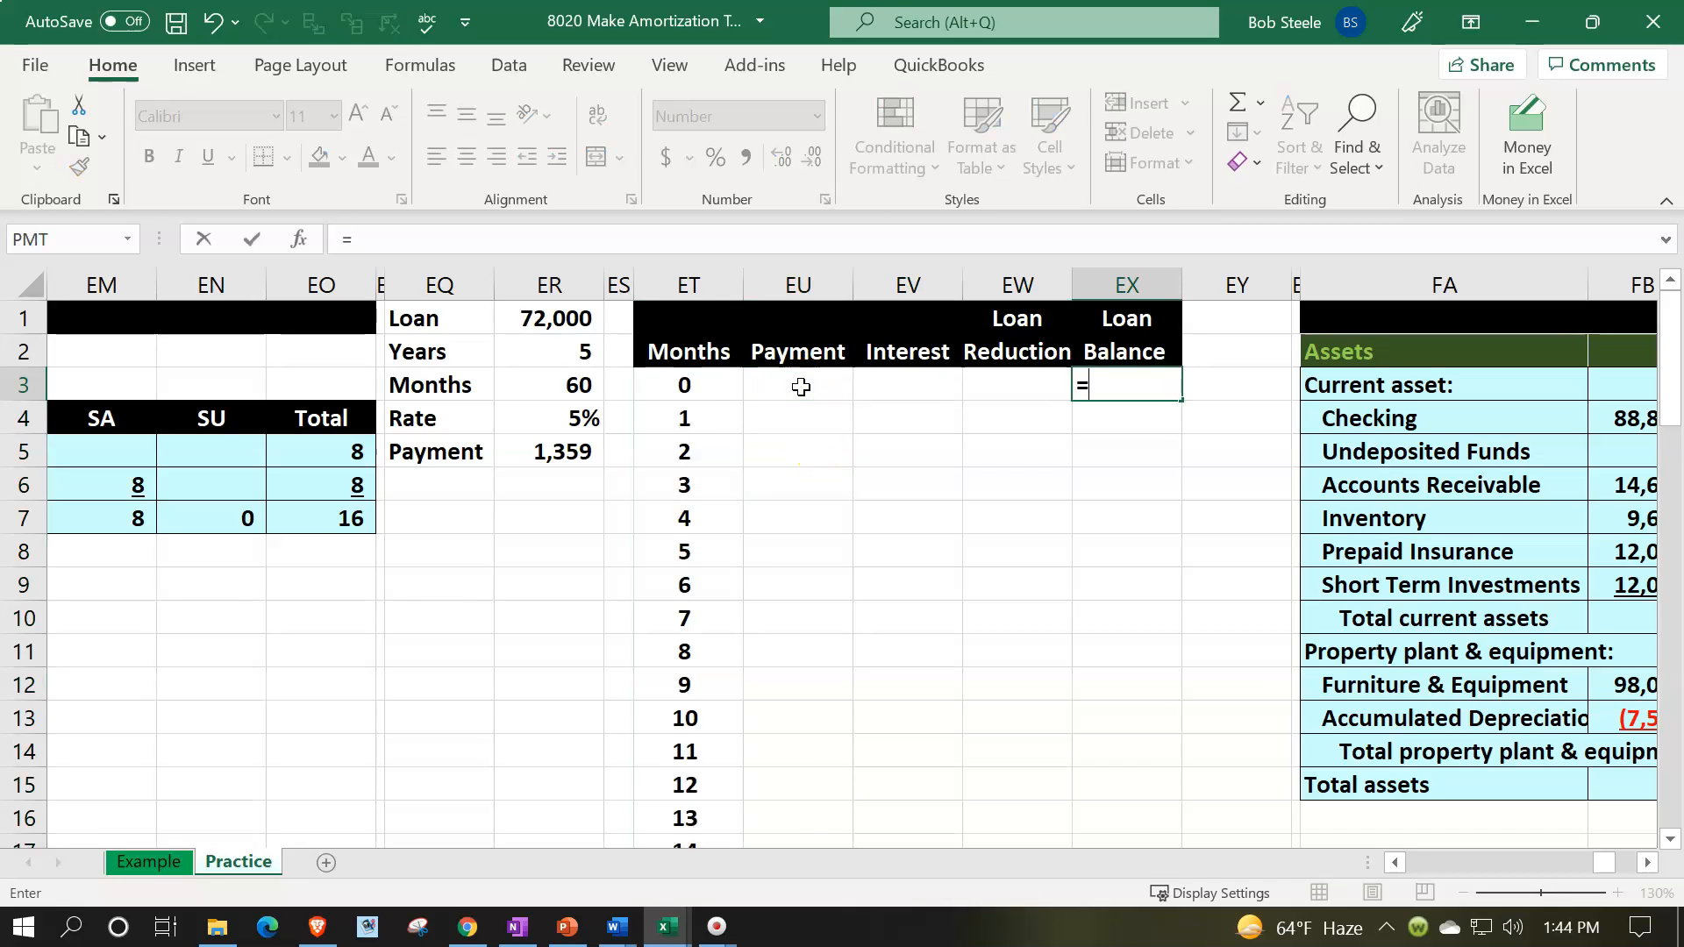
key("Left")
key("Left")
key("Left")
key("Left")
key("Left")
key("Left")
key("Up")
key("Up")
key("Return")
key("Return")
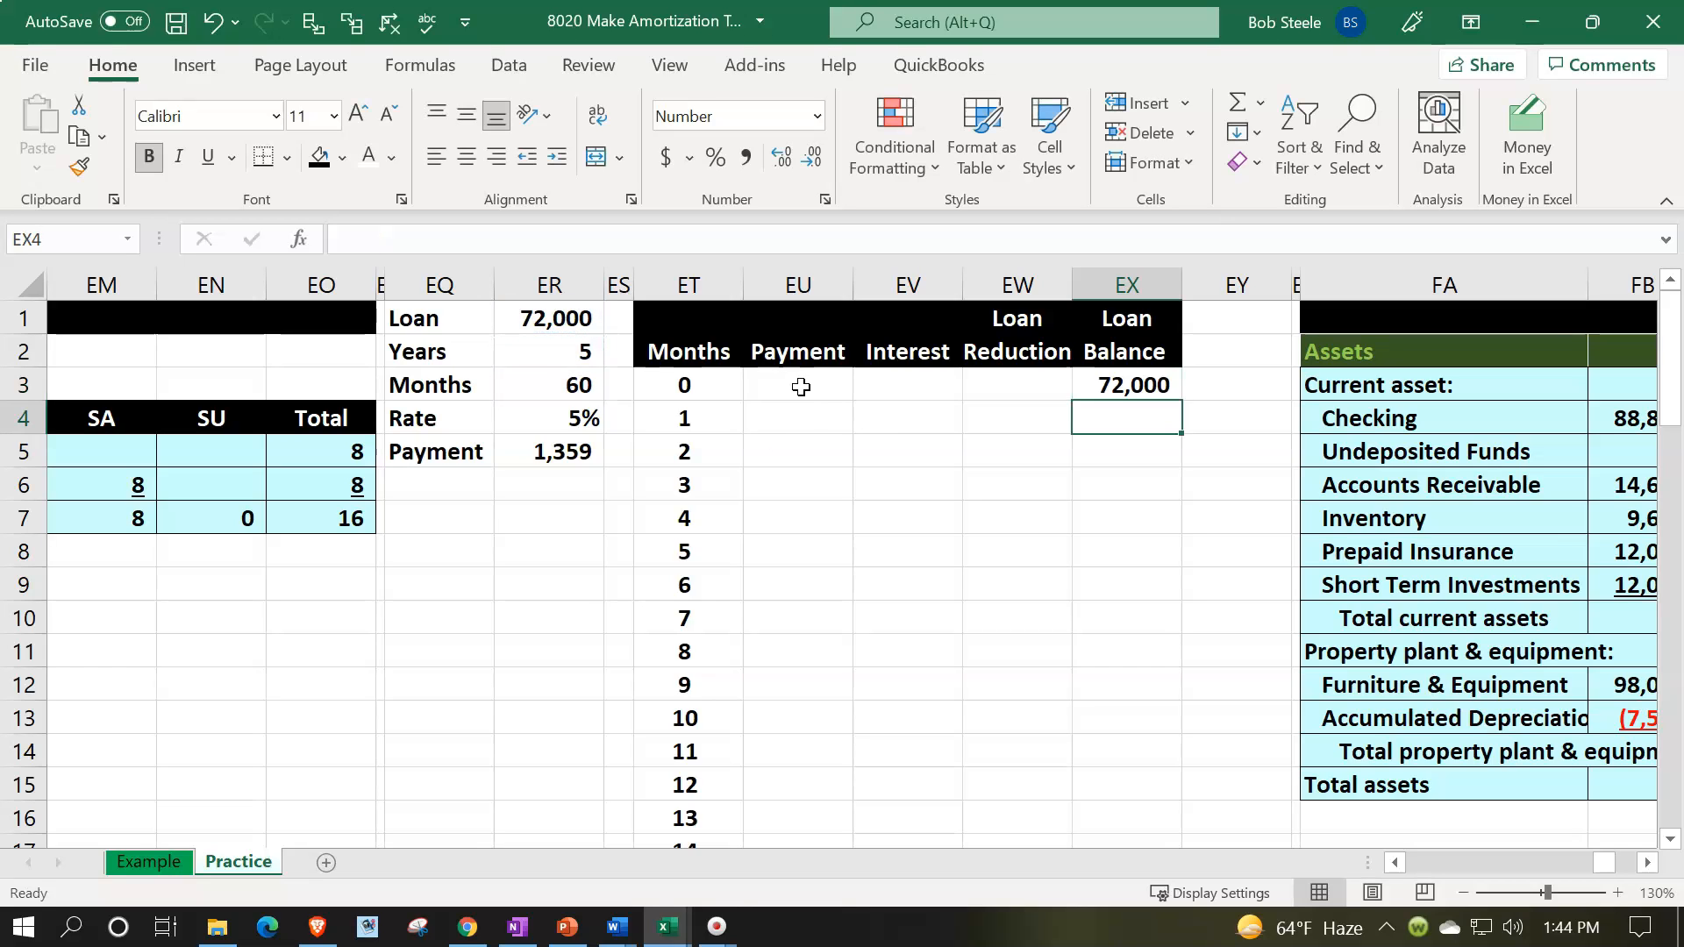
- Link the month 1 payment in EU4 to the calculated payment with the formula =ER5
left_click(798, 410)
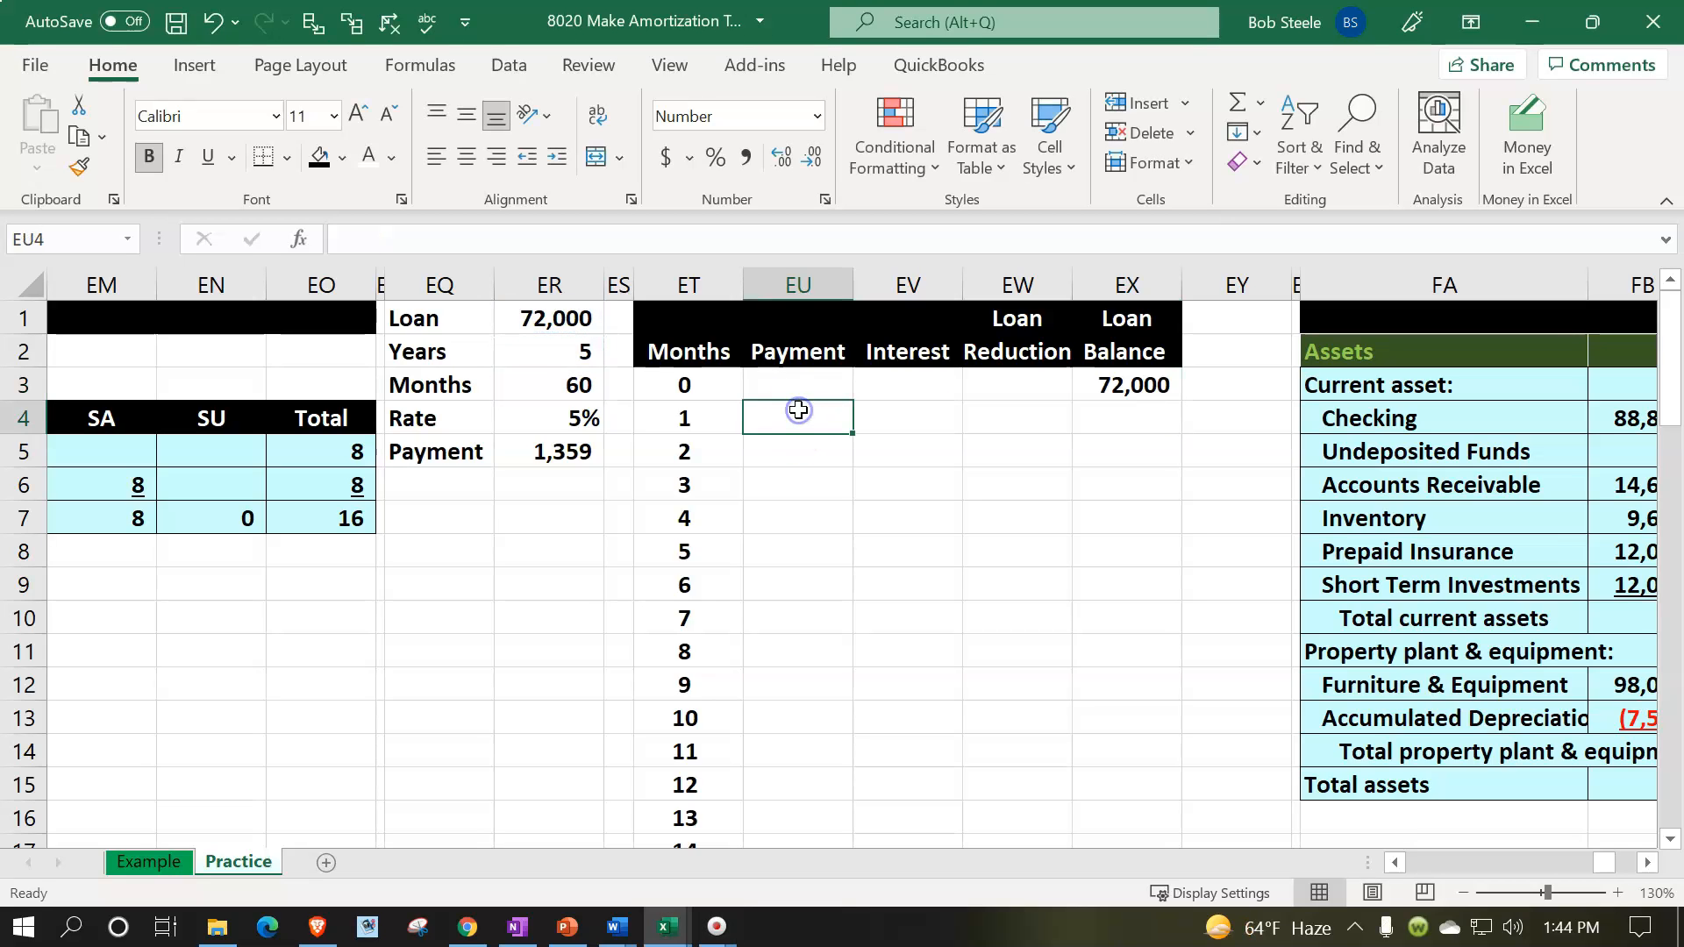
type("=")
key("Left")
key("Left")
key("Left")
key("Down")
key("Return")
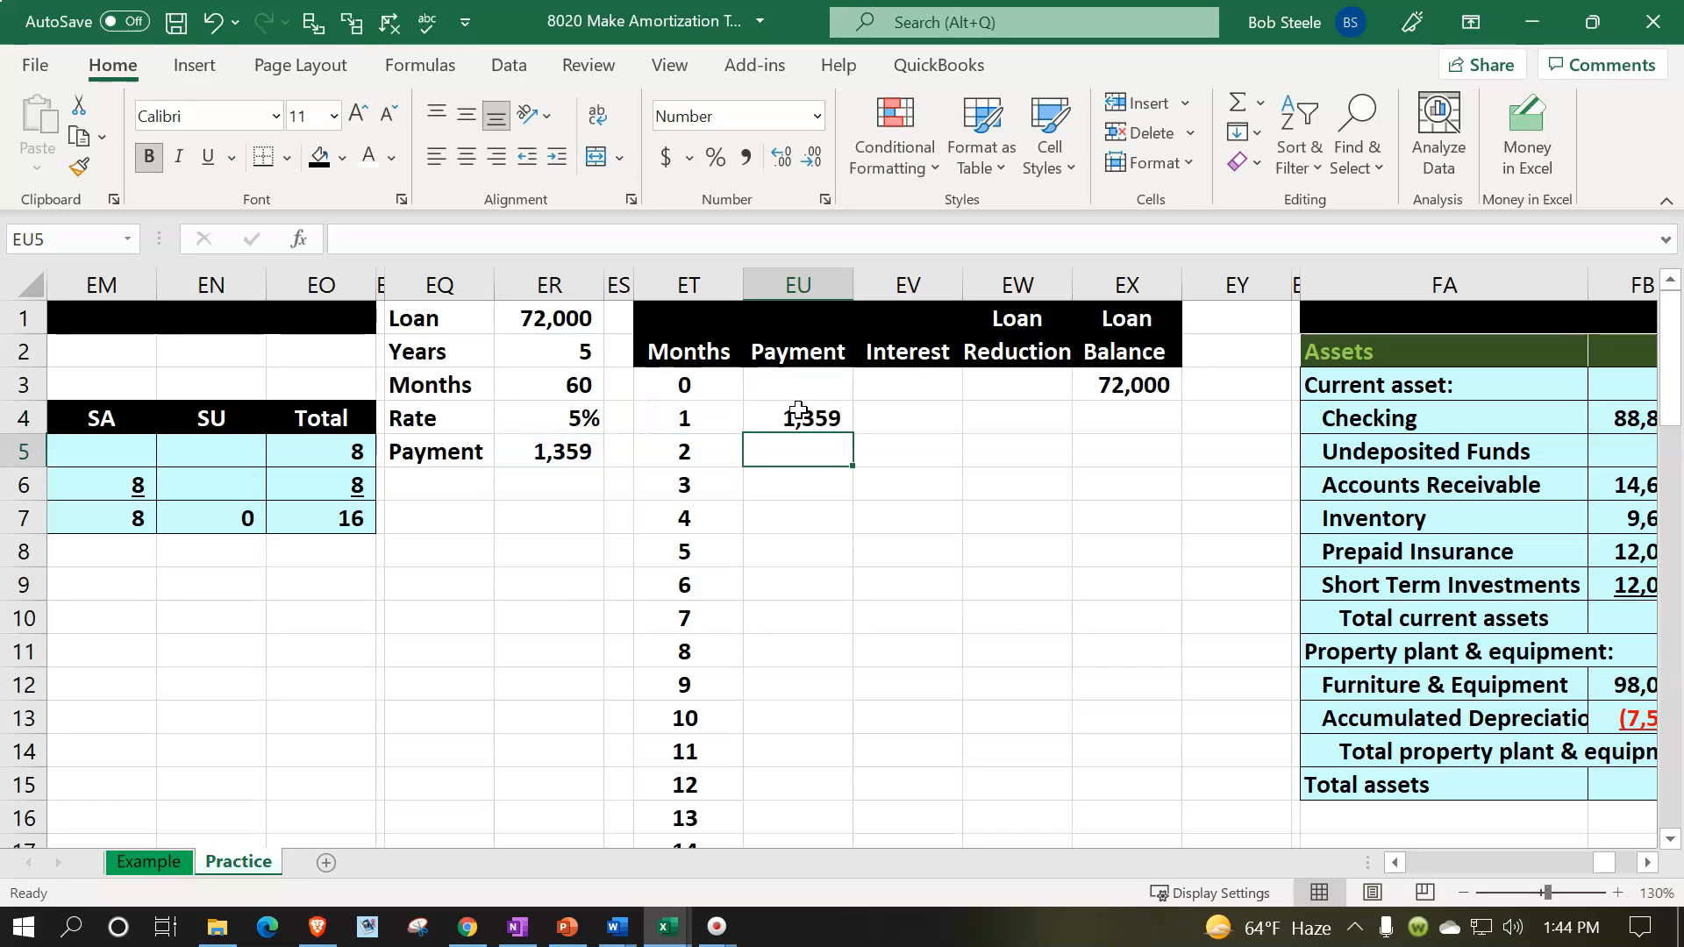
- Calculate the month 1 interest in EV4 with the formula =EX3*ER4/12
key("Up")
key("Right")
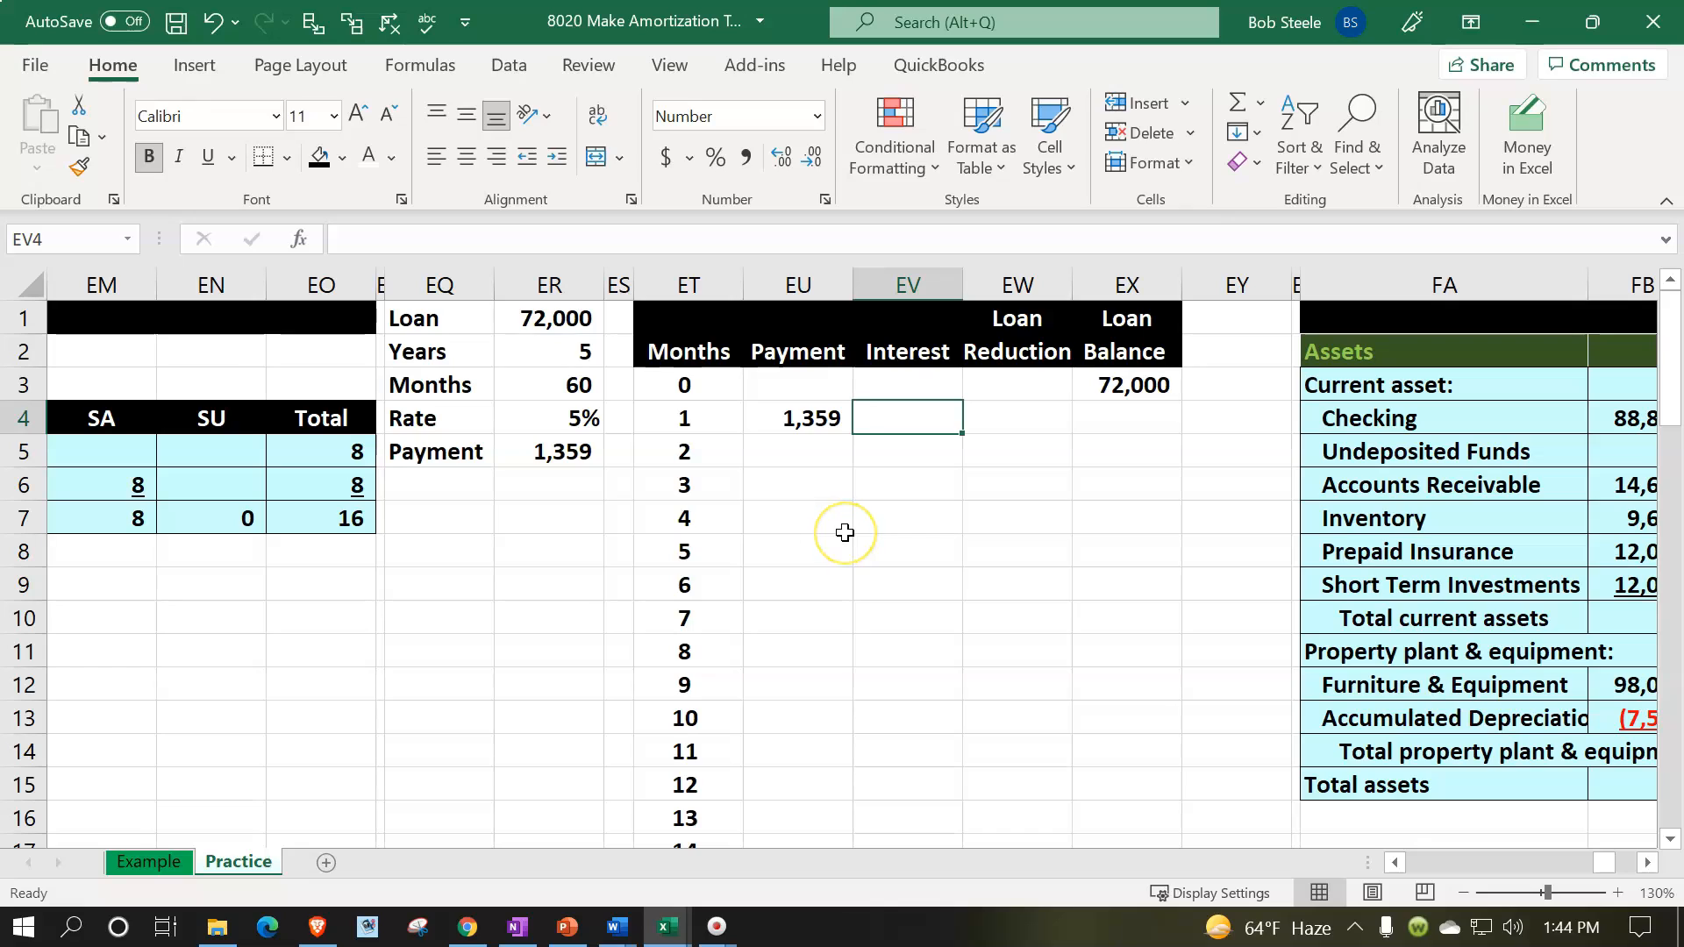
type("=")
key("Right")
key("Right")
key("Up")
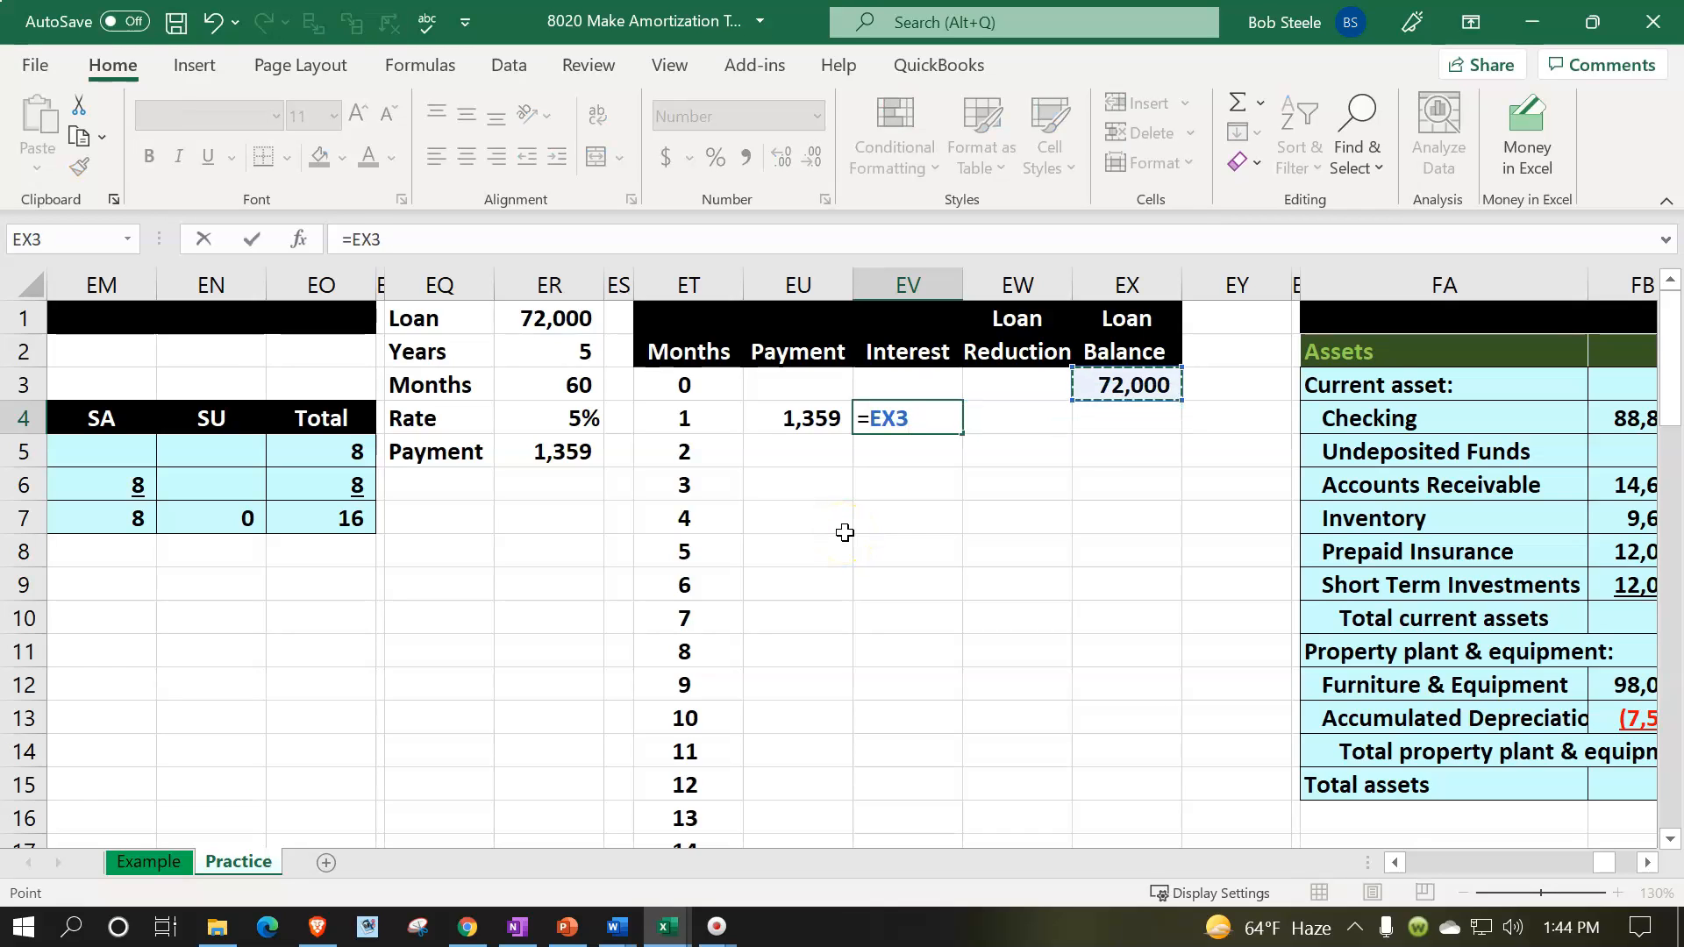
type("*")
key("Left")
key("Left")
key("Left")
key("Left")
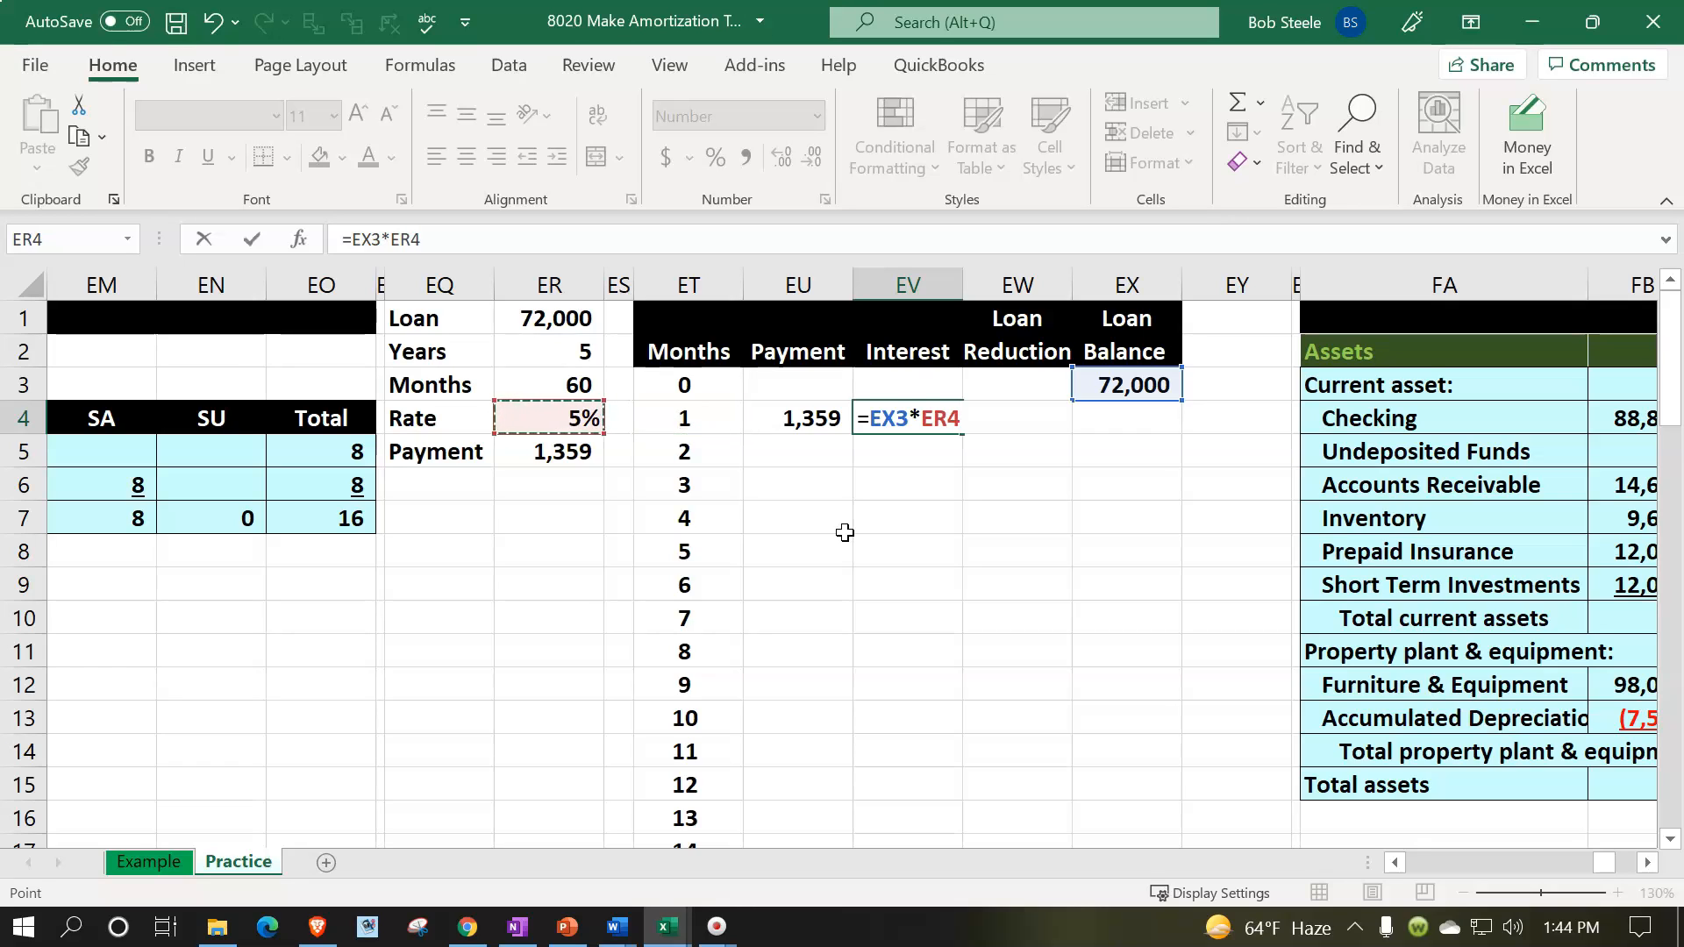
type("/12")
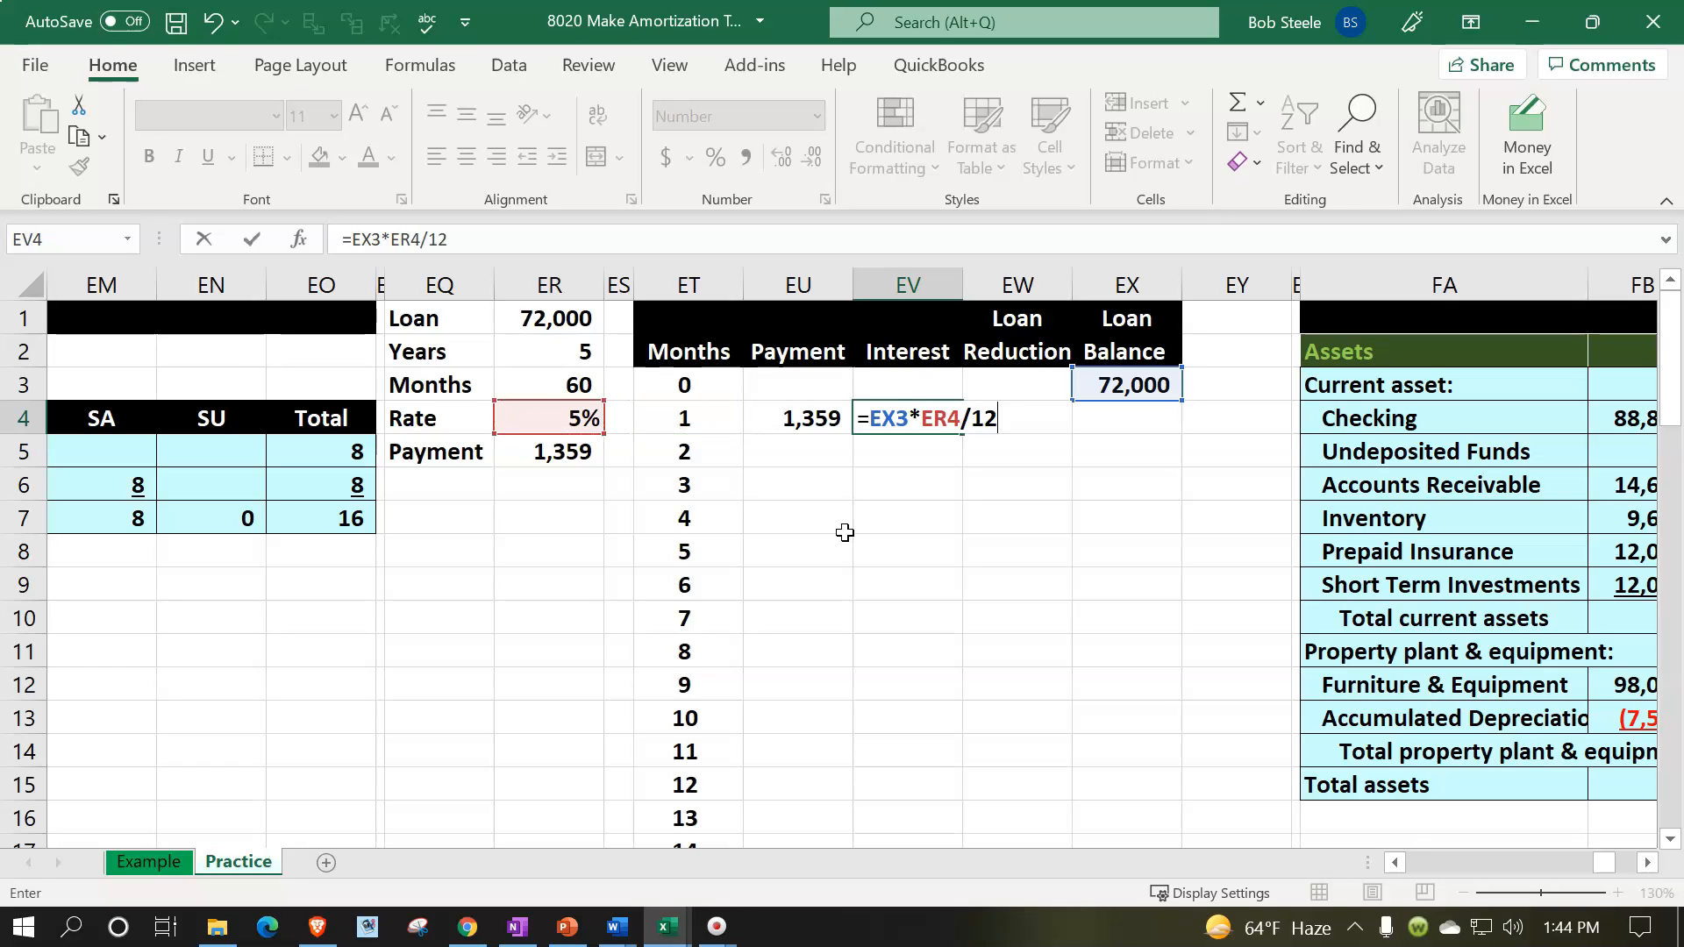
key("Return")
- Calculate the month 1 loan reduction in EW4 with the formula =EU4-EV4
key("Up")
key("Right")
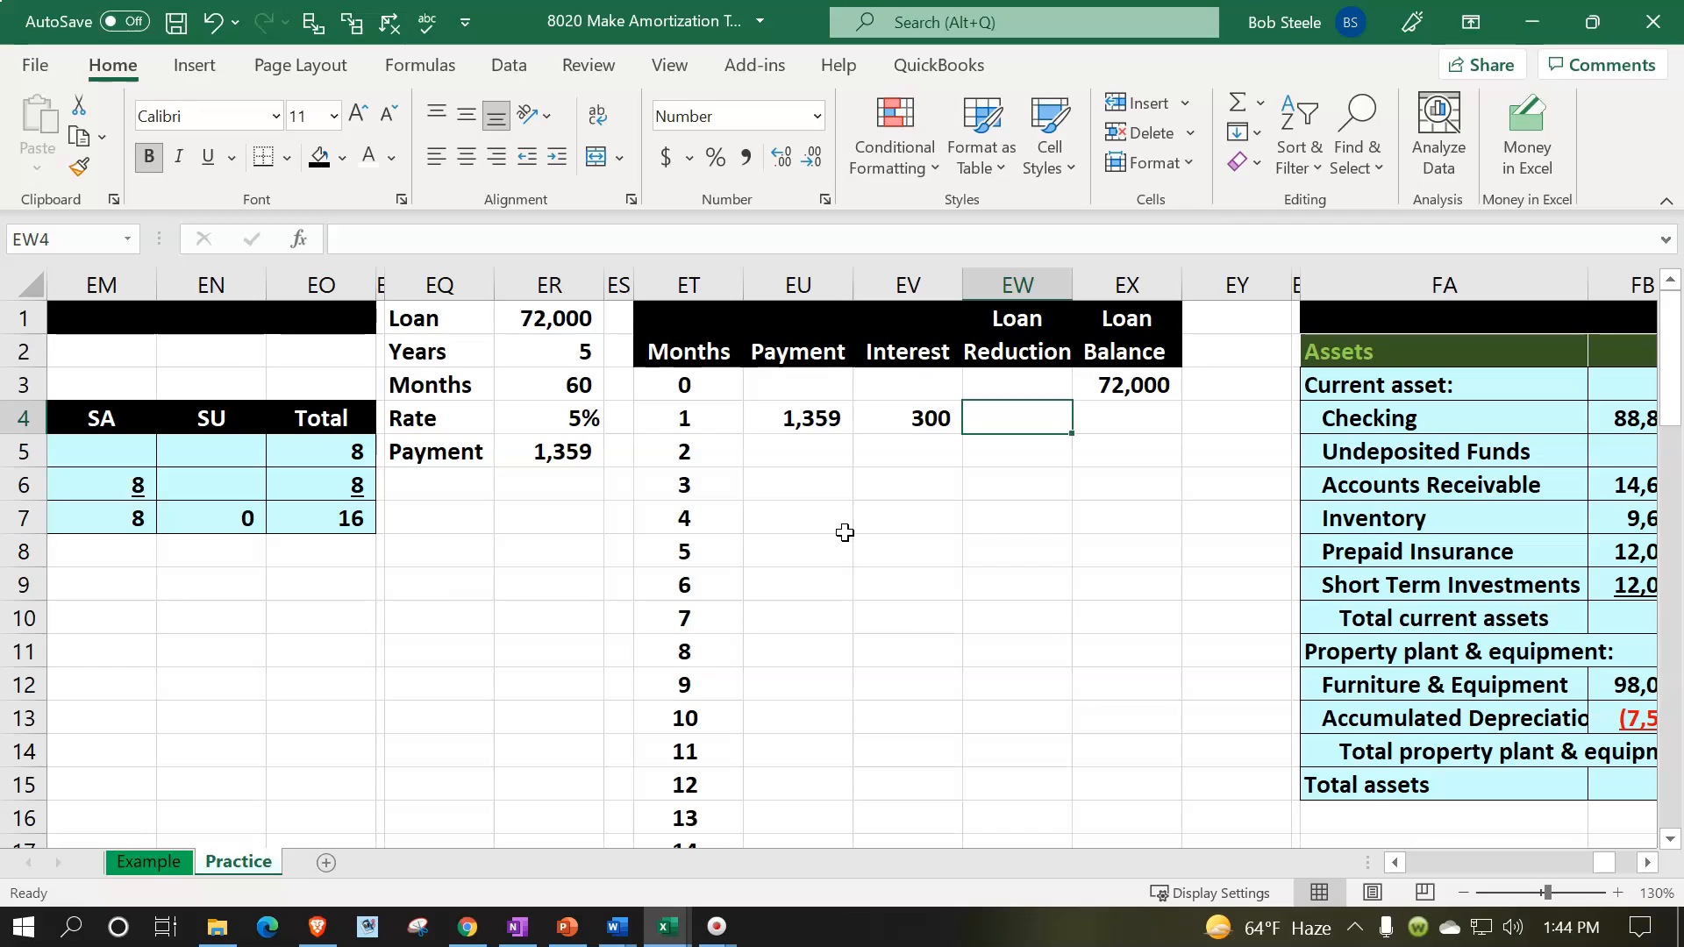
type("=")
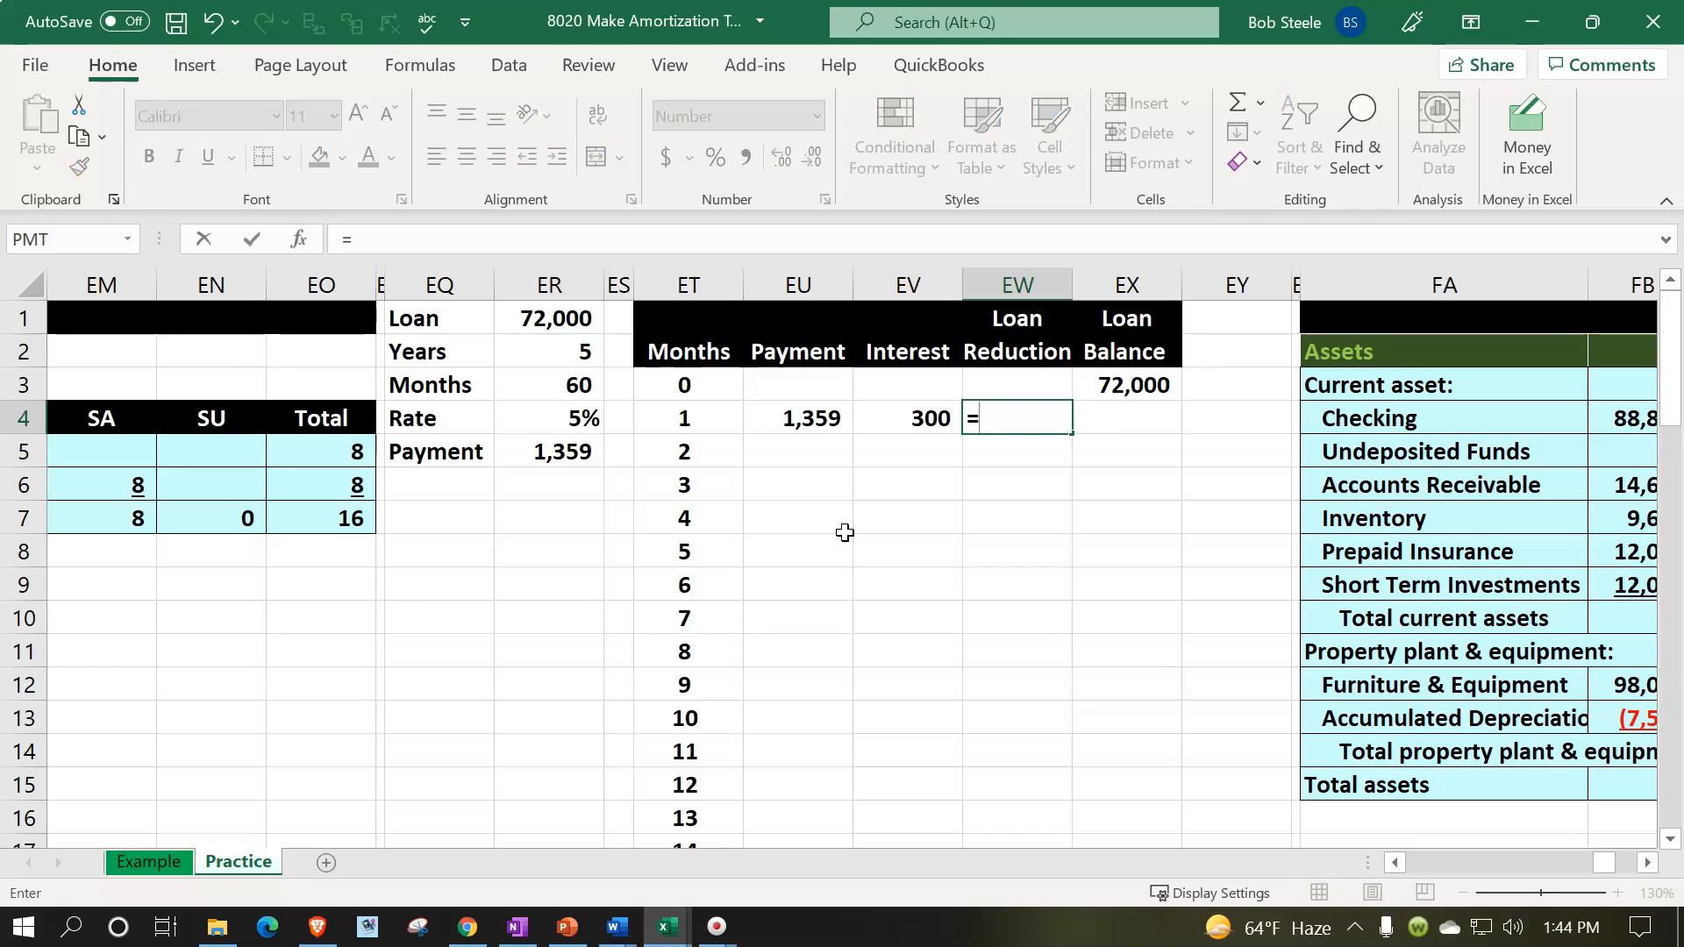
key("Left")
key("Left")
type("-")
key("Left")
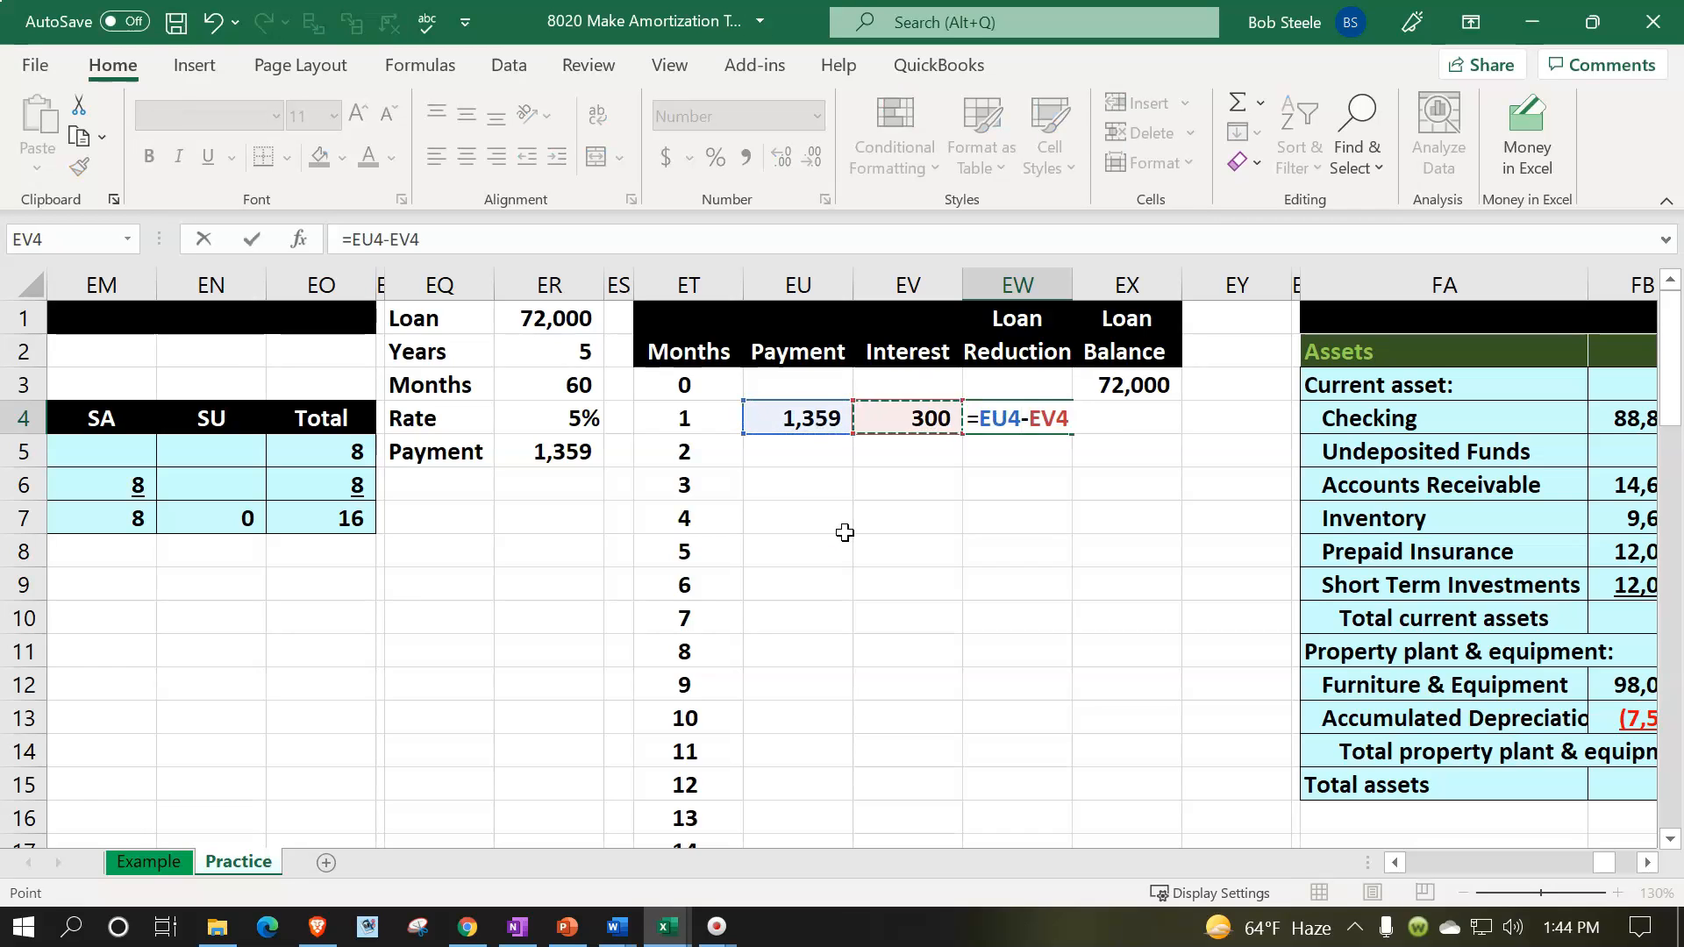
key("Return")
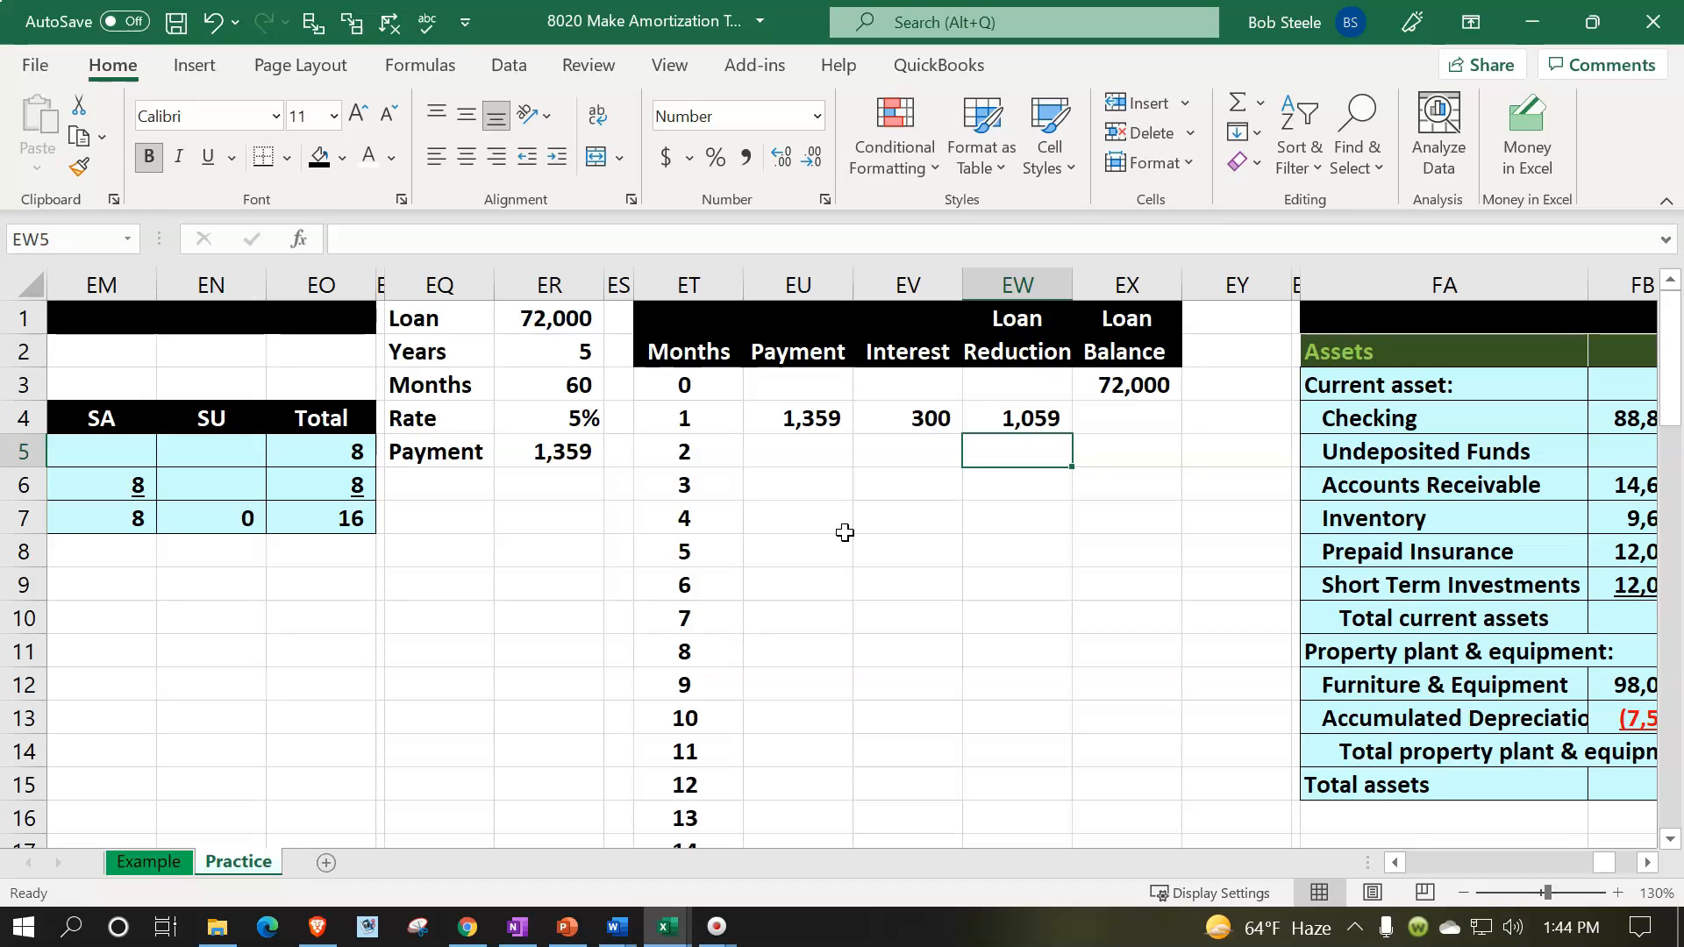
- Calculate the month 1 loan balance in EX4 with the formula =EX3-EW4
key("Right")
key("Up")
type("=")
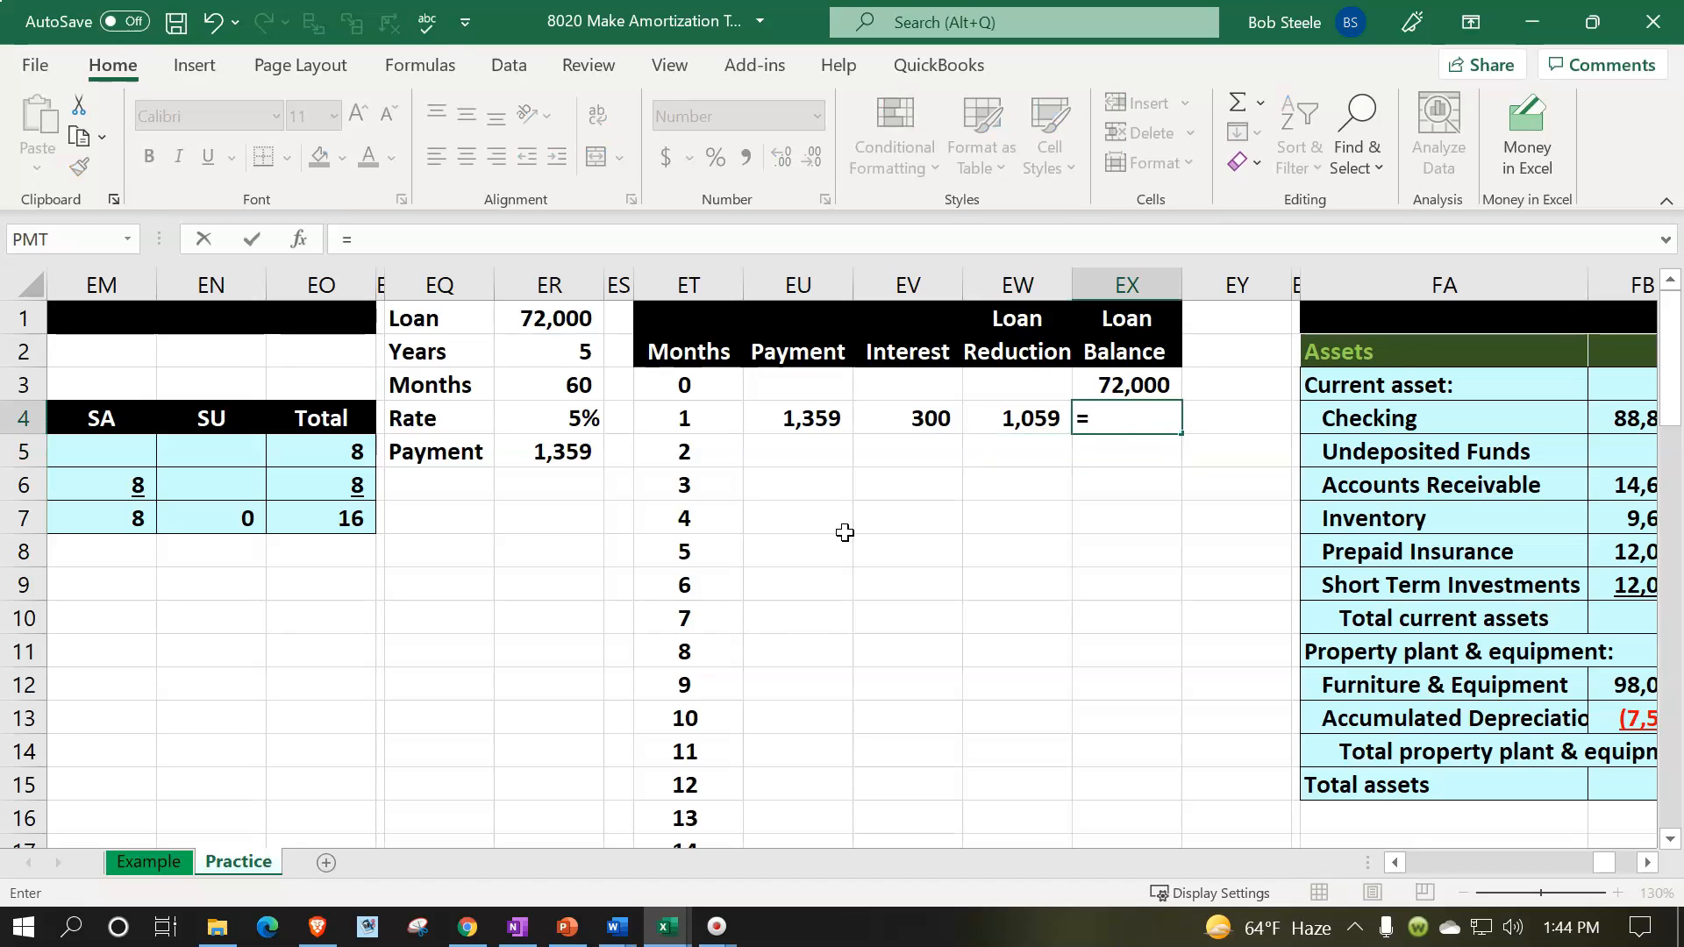
key("Up")
type("-")
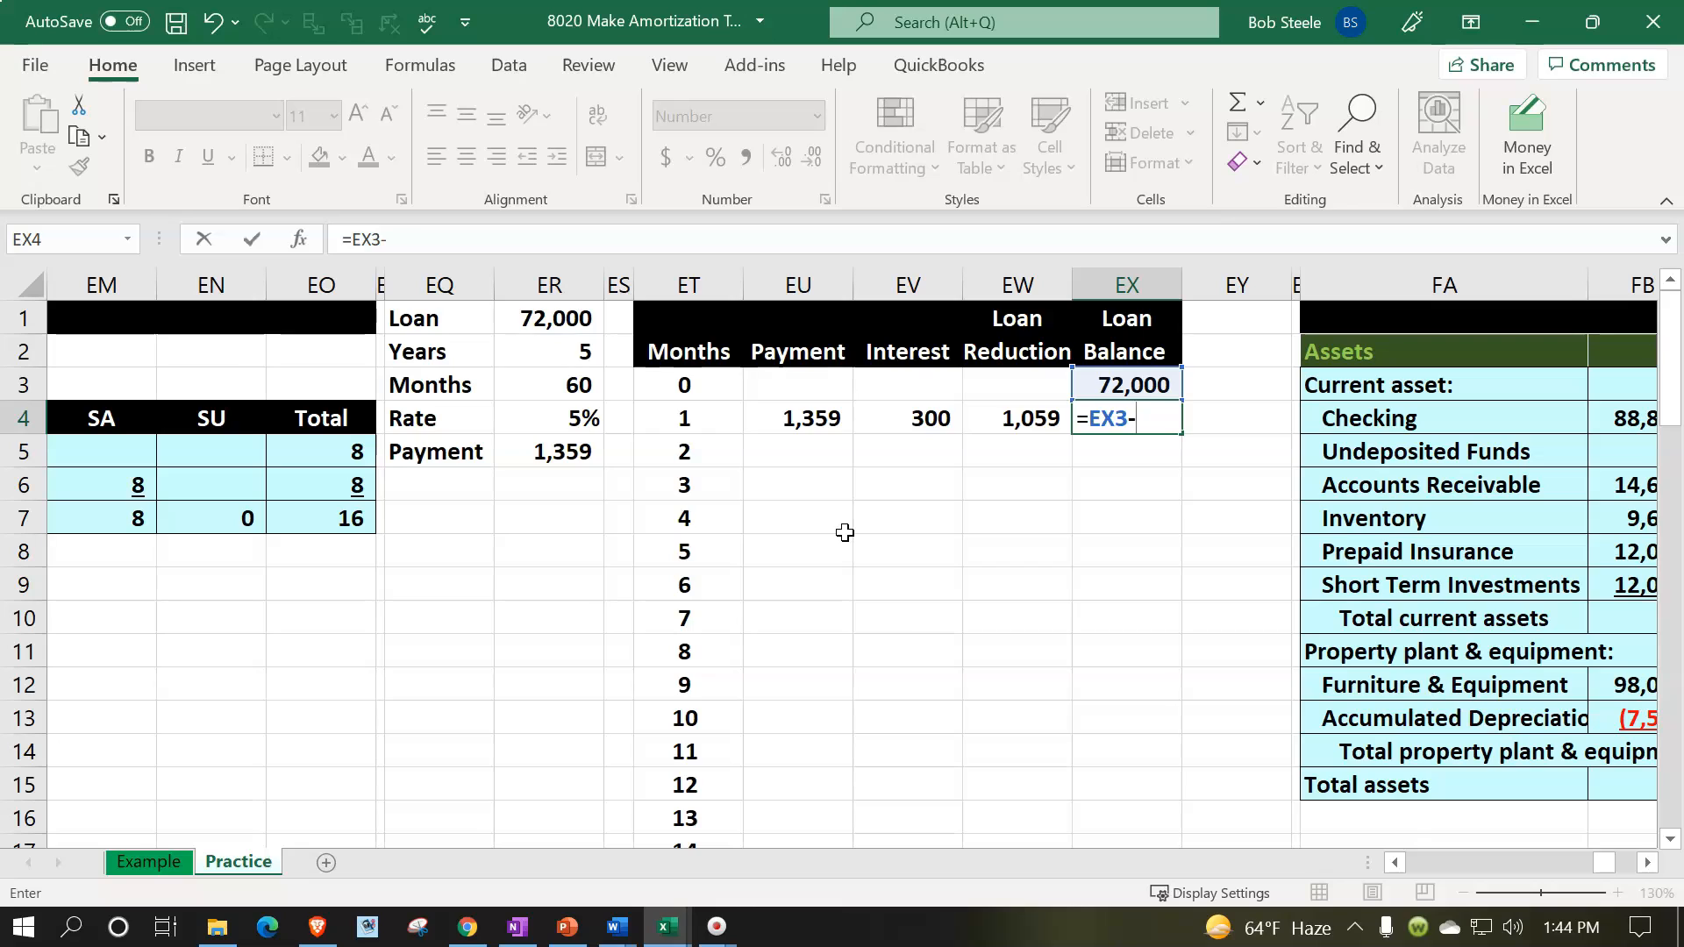
key("Left")
key("Return")
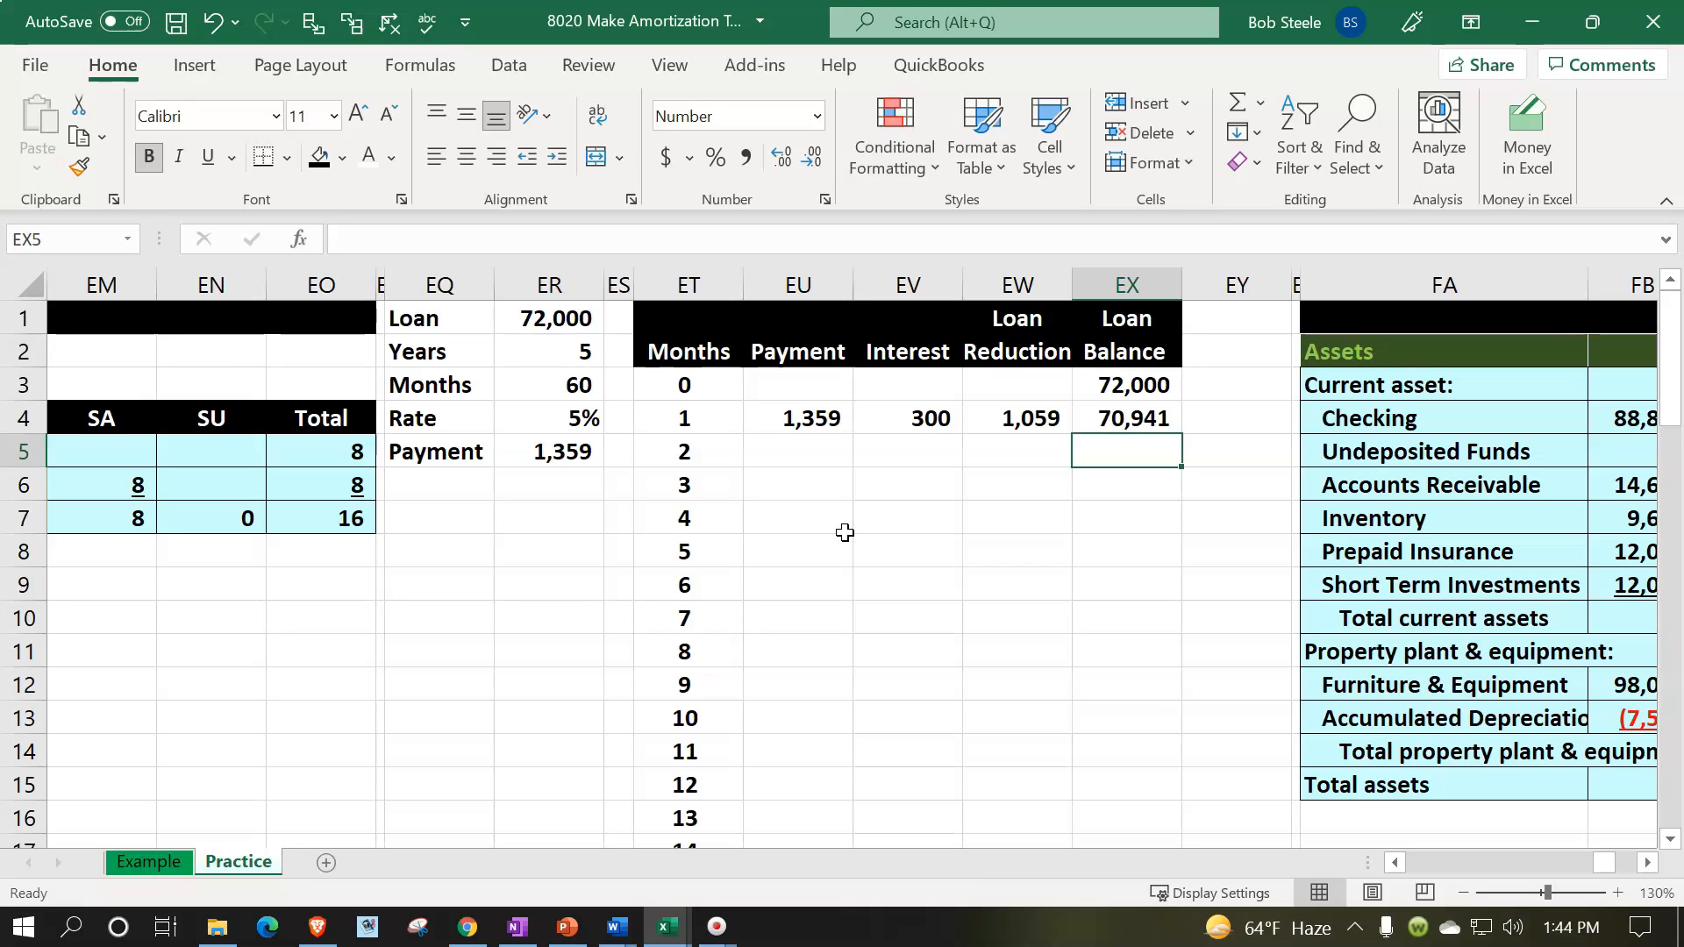
- Link the month 2 payment in EU5 to the calculated payment with the formula =ER5
key("Left")
key("Left")
key("Left")
type("=")
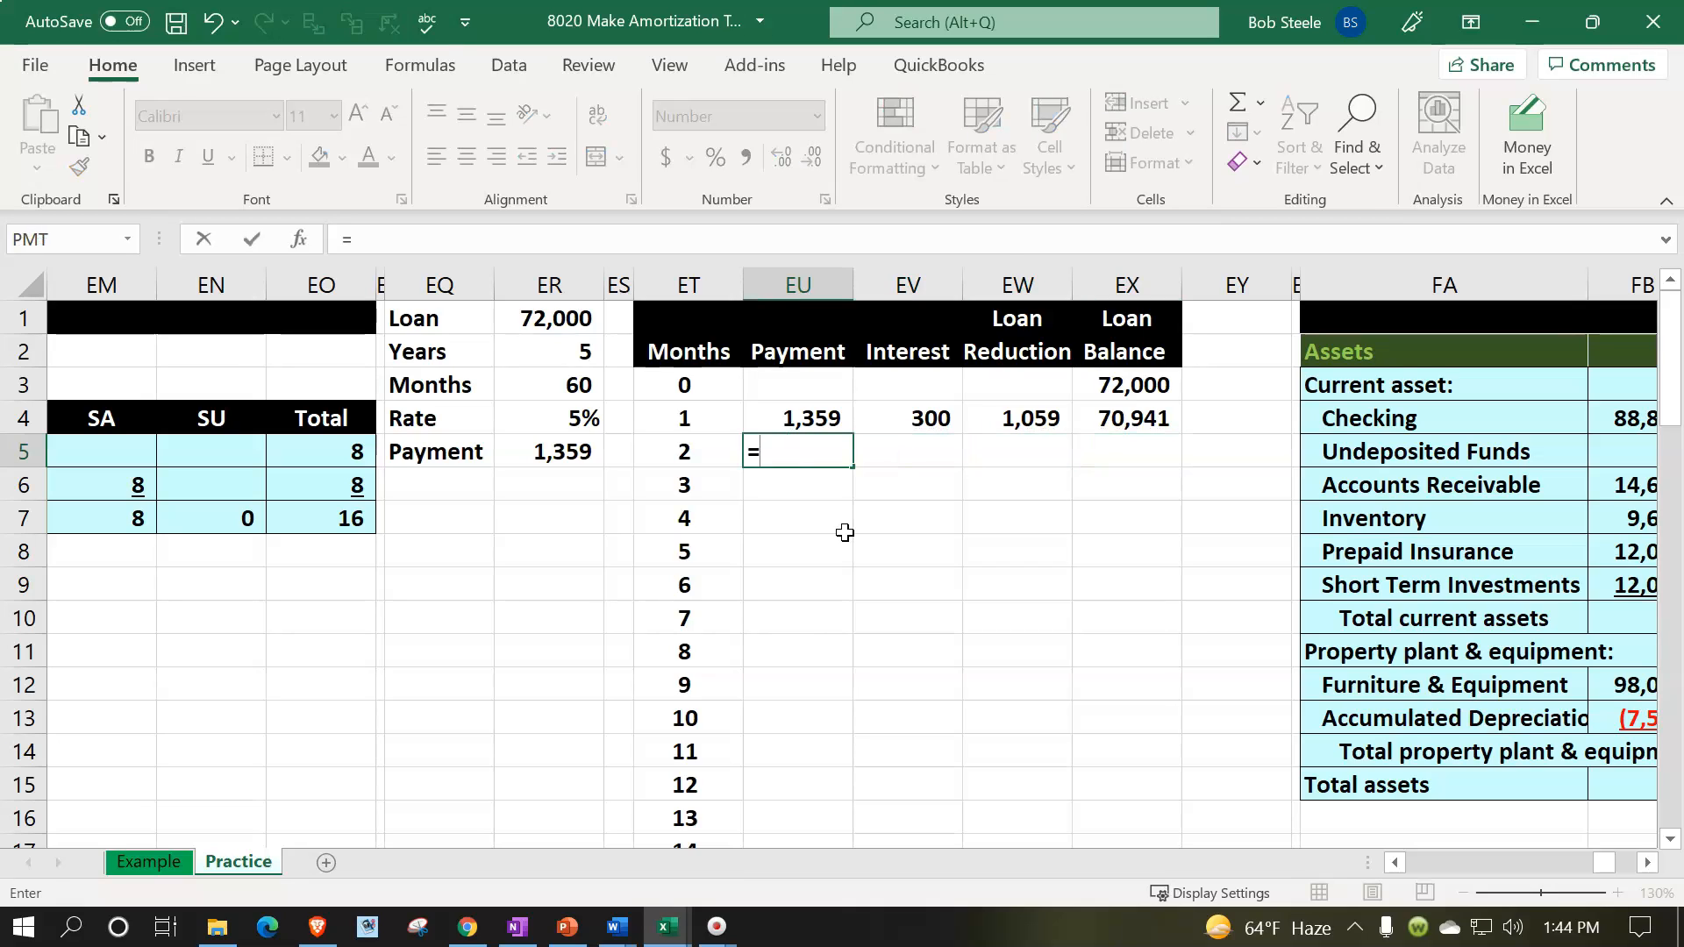
key("Left")
key("Left")
key("Left")
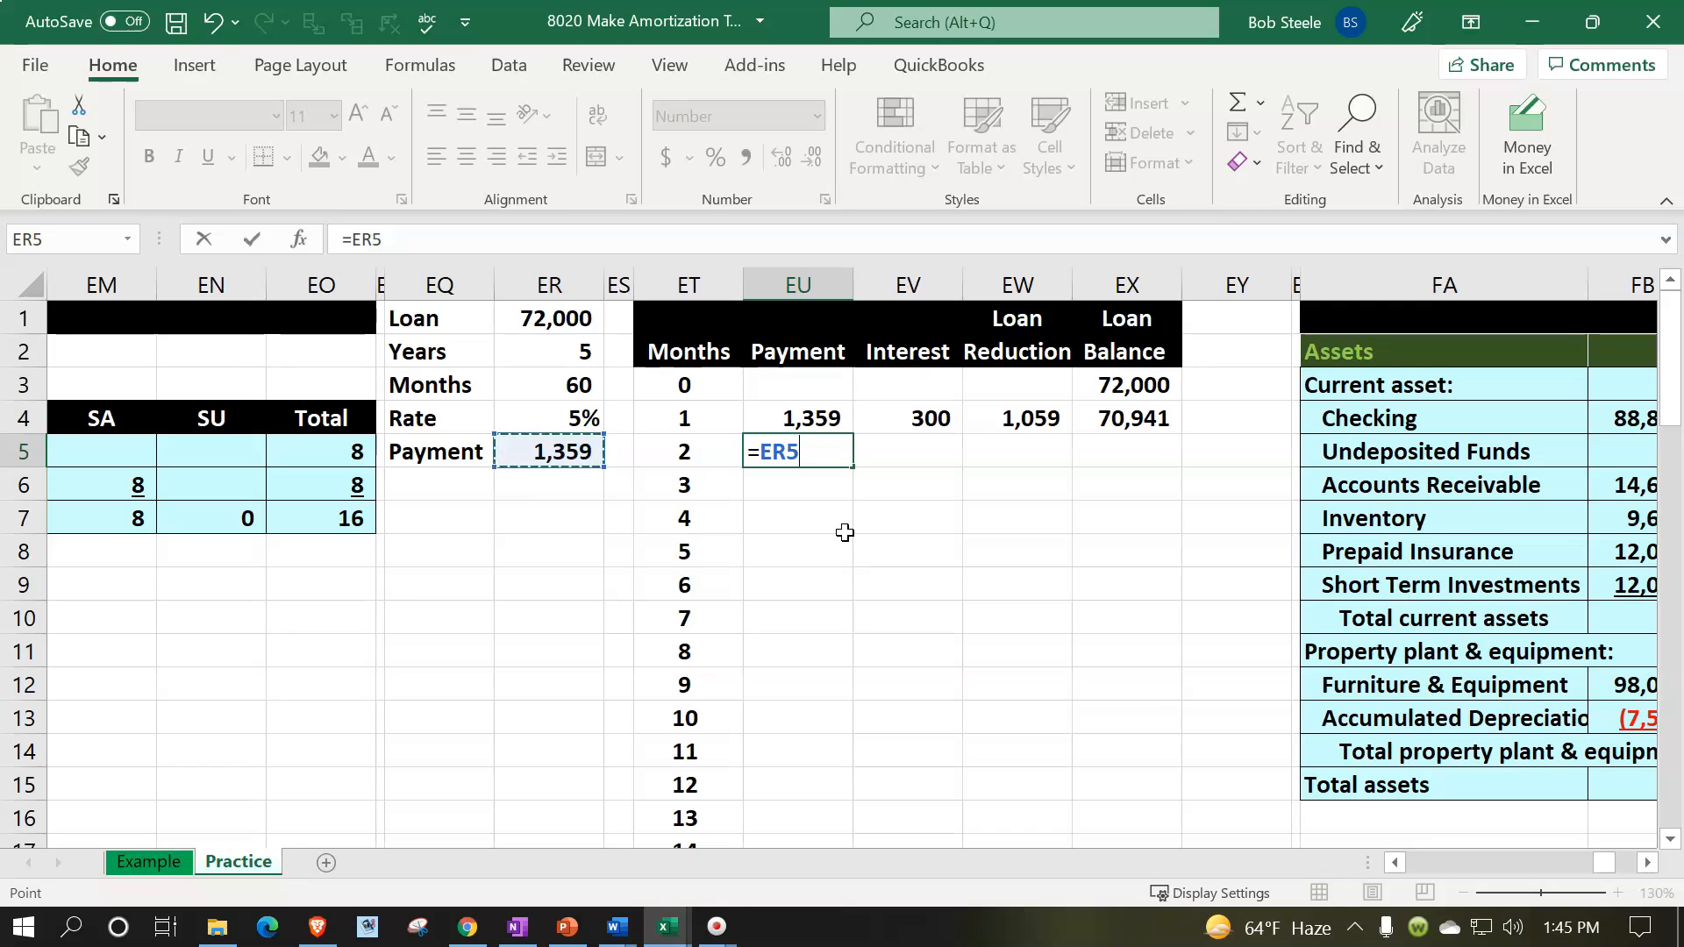
key("Tab")
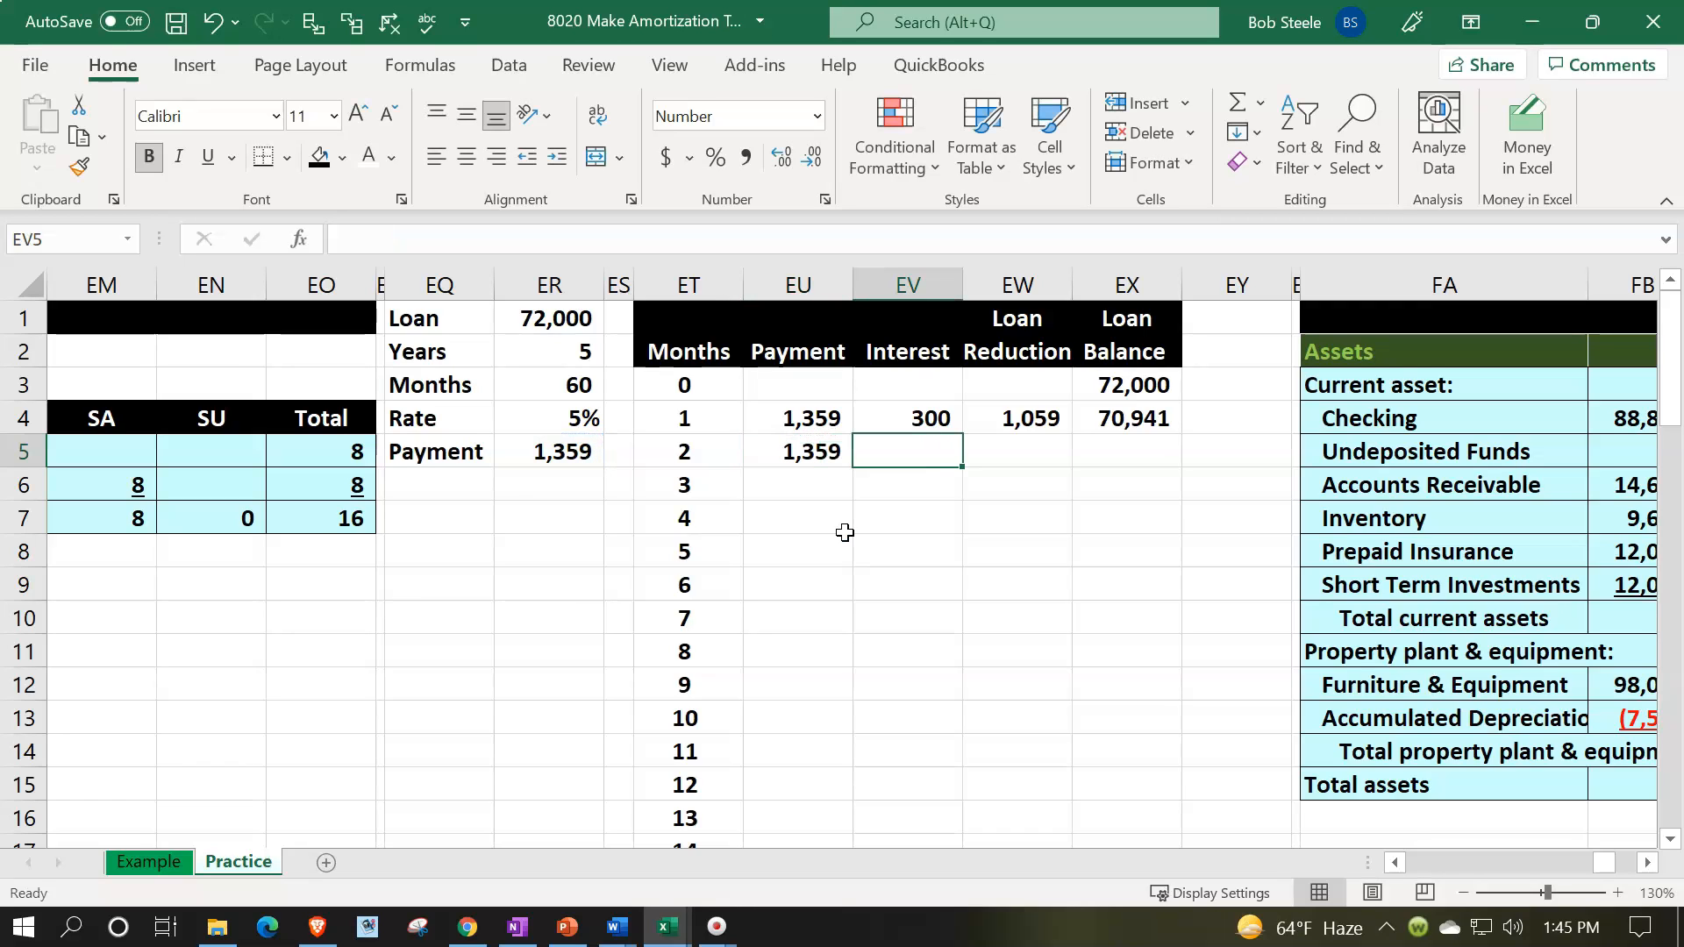
- Calculate the month 2 interest in EV5 with the formula =EX4*ER4/12
type("=")
key("Right")
key("Right")
key("Up")
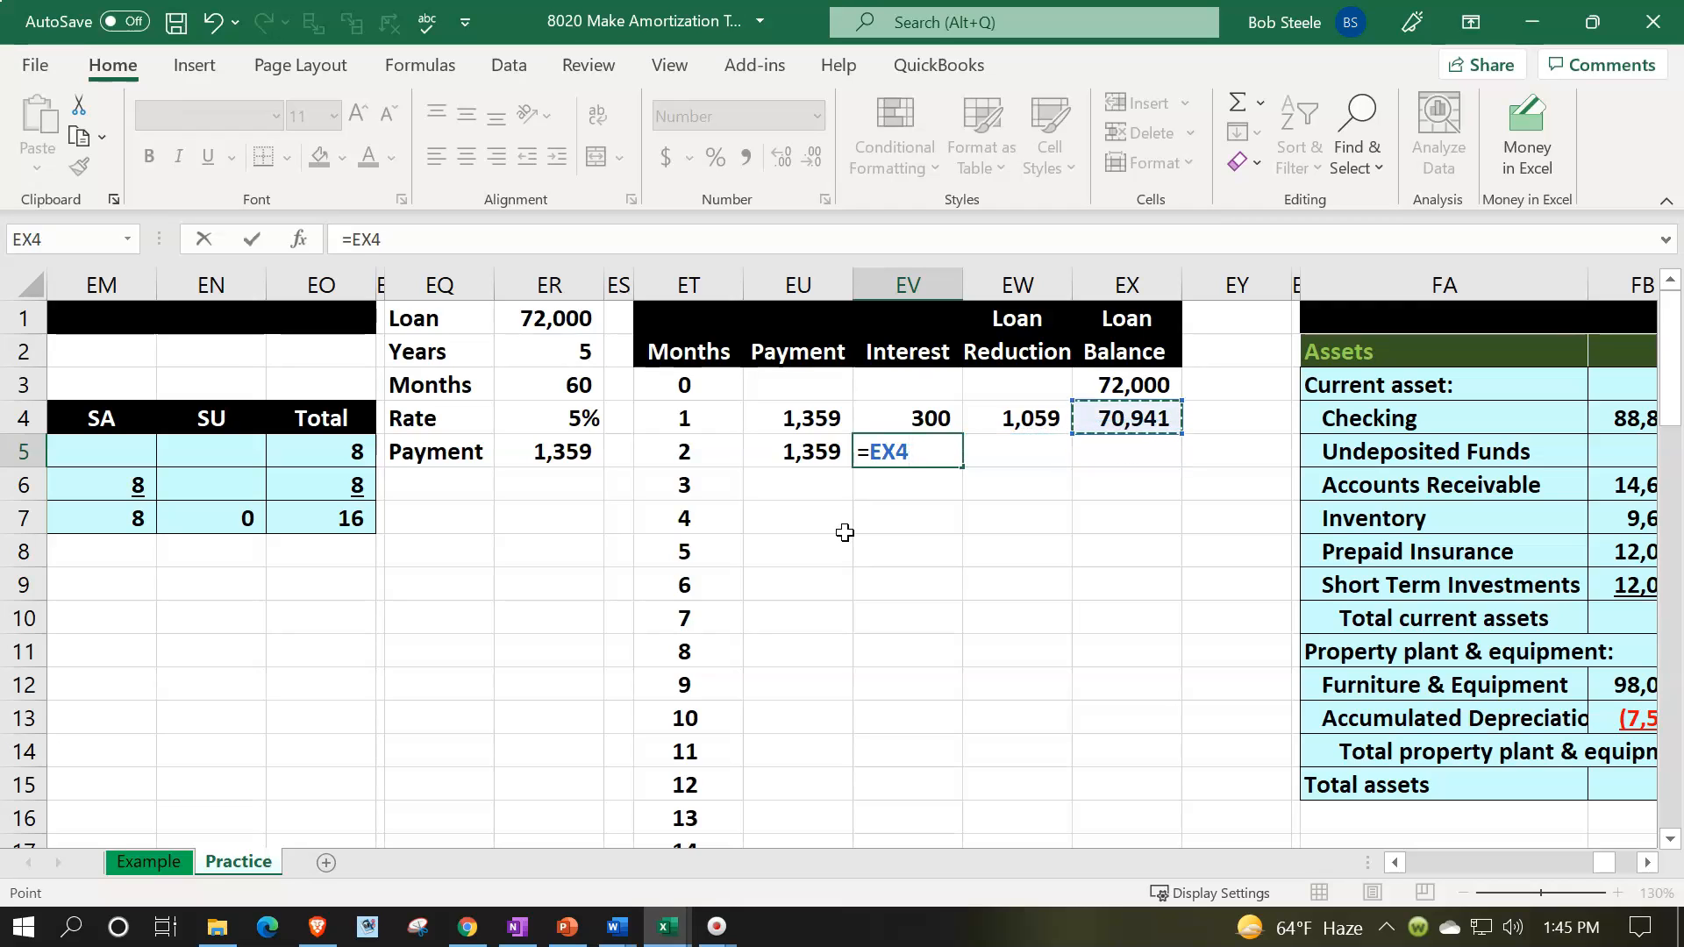
type("*")
key("Left")
key("Left")
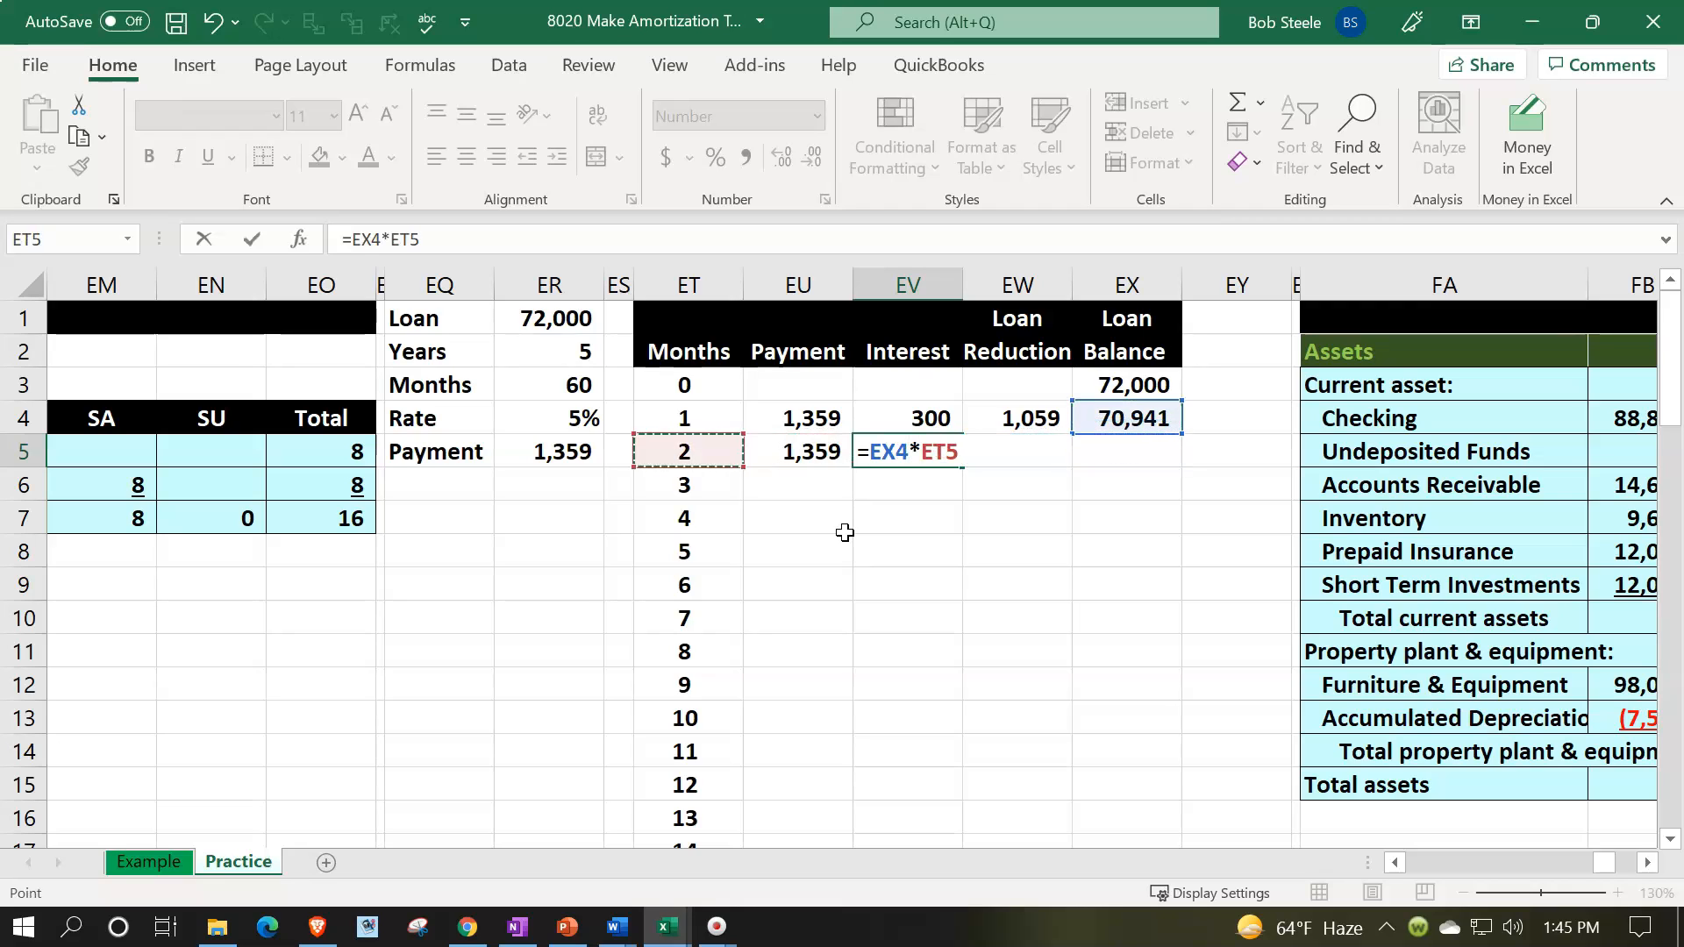
key("Left")
key("Left")
key("Up")
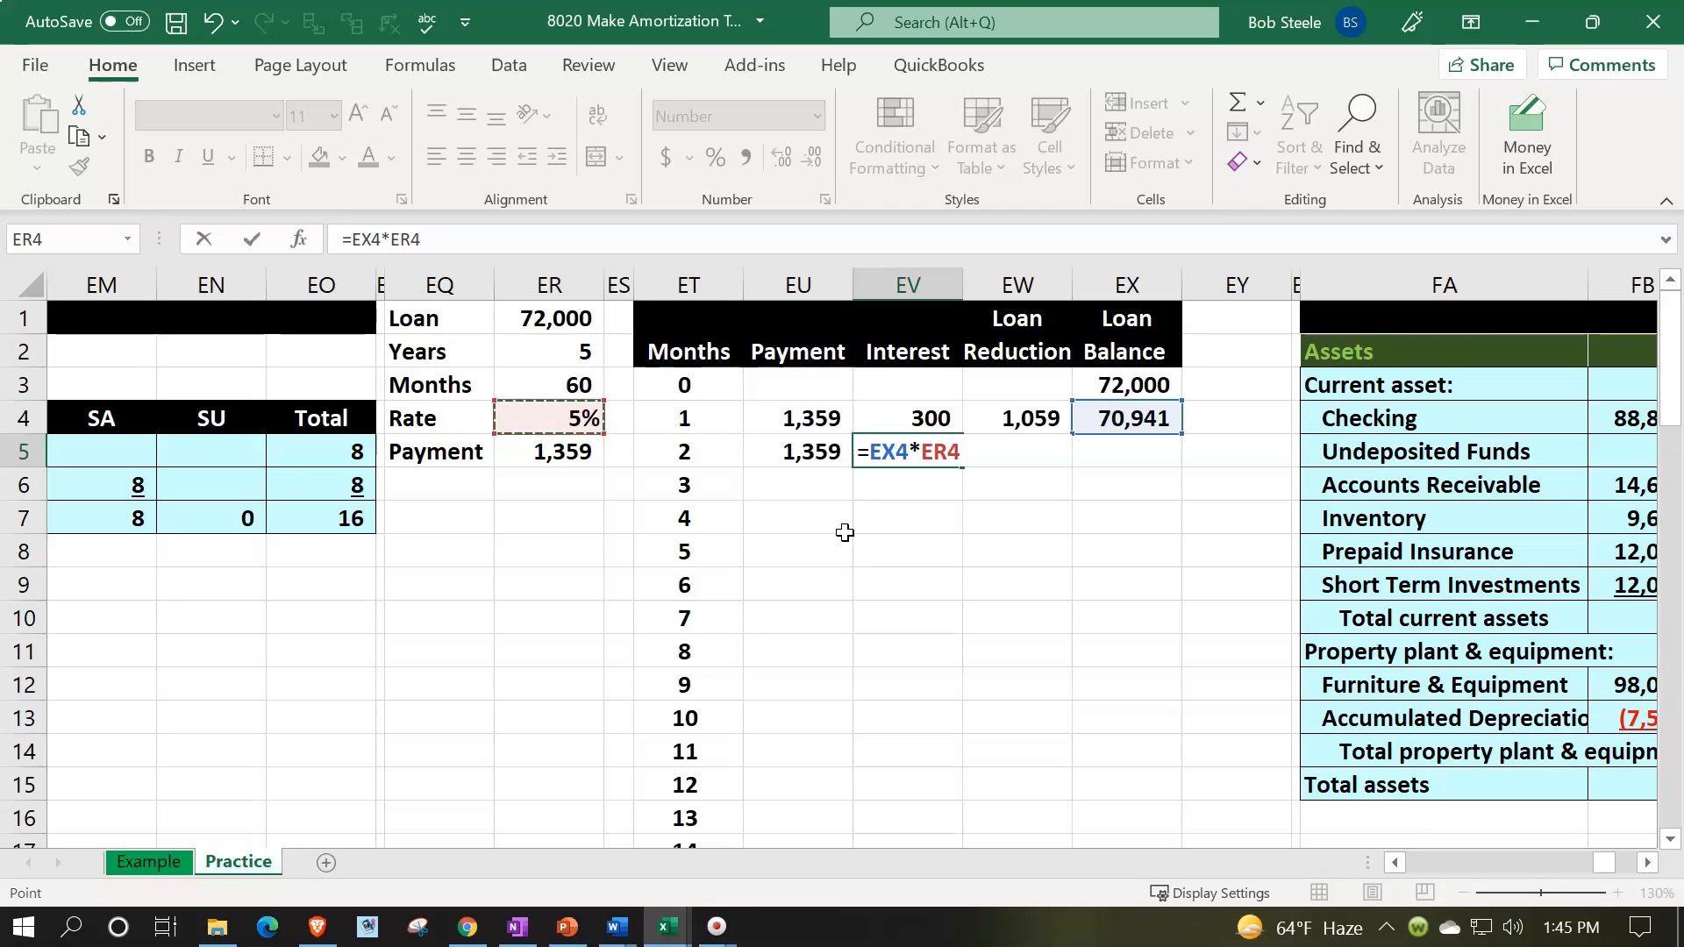
type("/12")
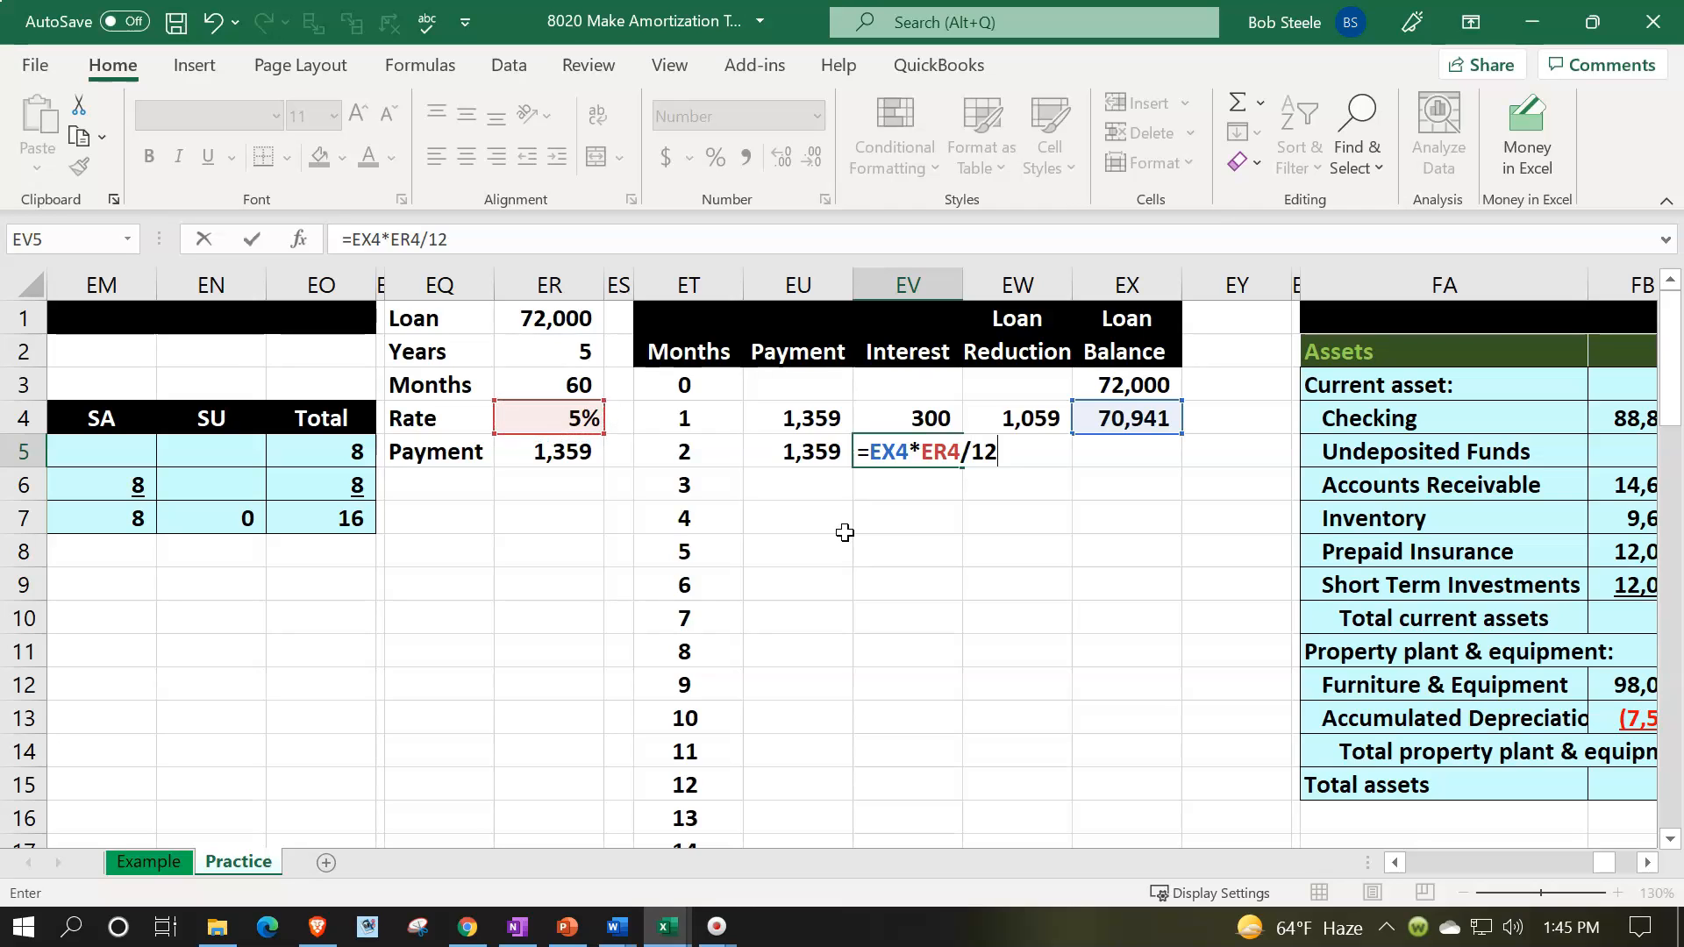
key("Tab")
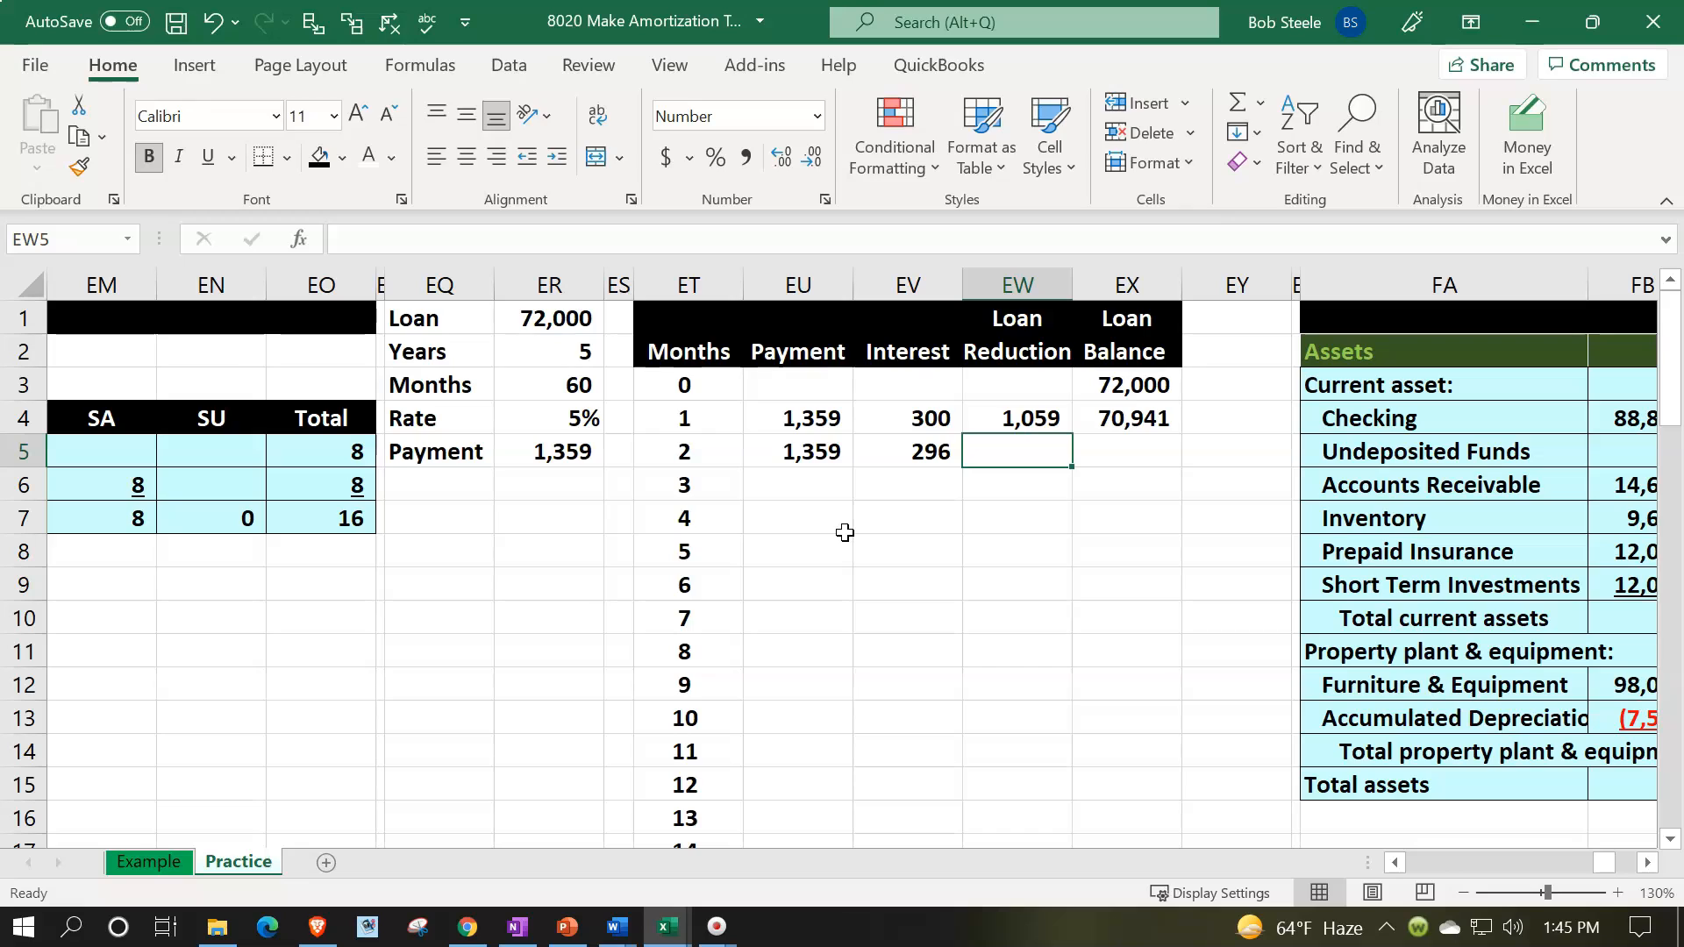
- Calculate the month 2 loan reduction in EW5 with the formula =EU5-EV5
type("=")
key("Left")
key("Left")
type("-")
key("Left")
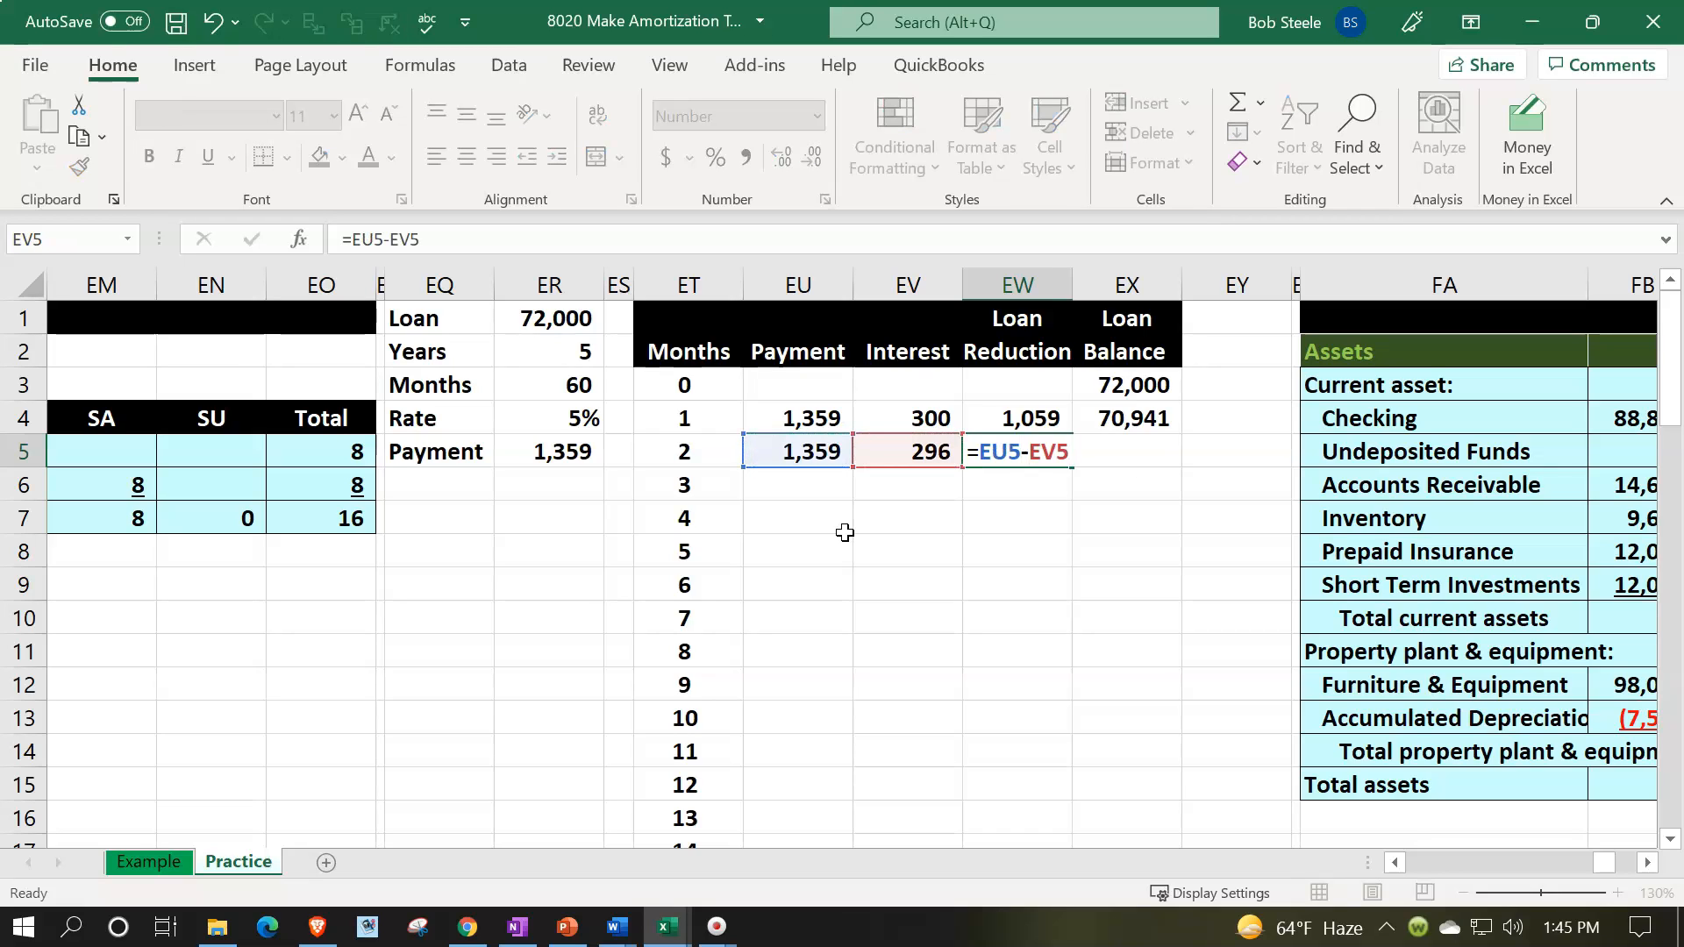
key("Tab")
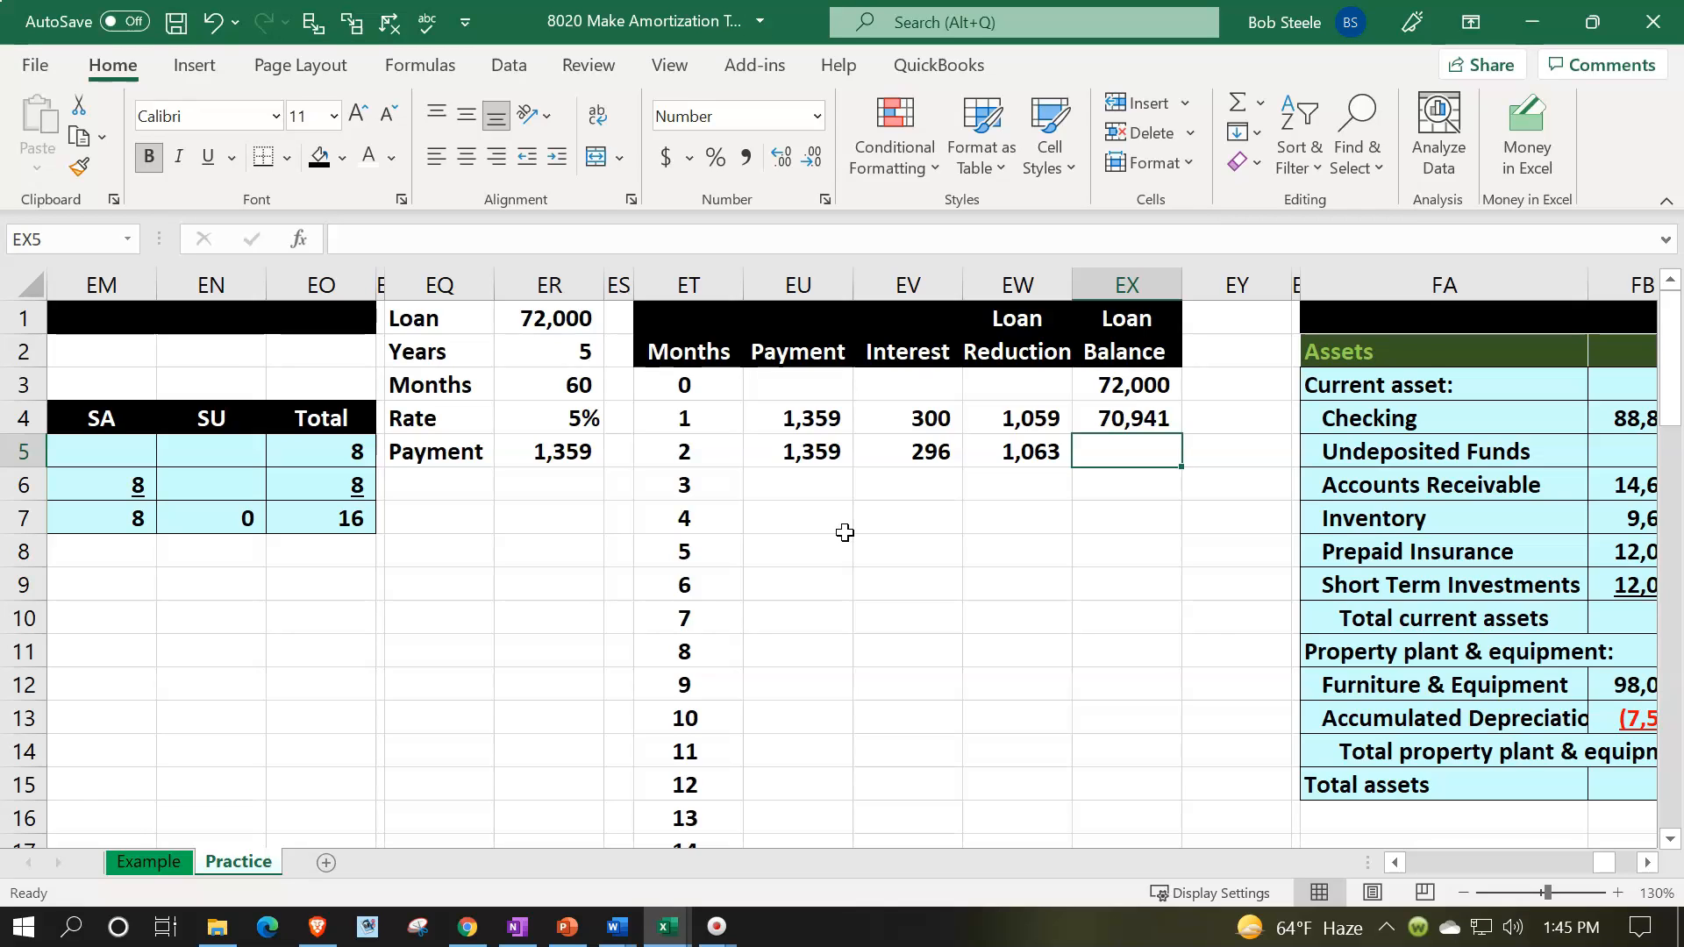
- Calculate the month 2 loan balance in EX5 with the formula =EX4-EW5
type("=")
key("Up")
type("-")
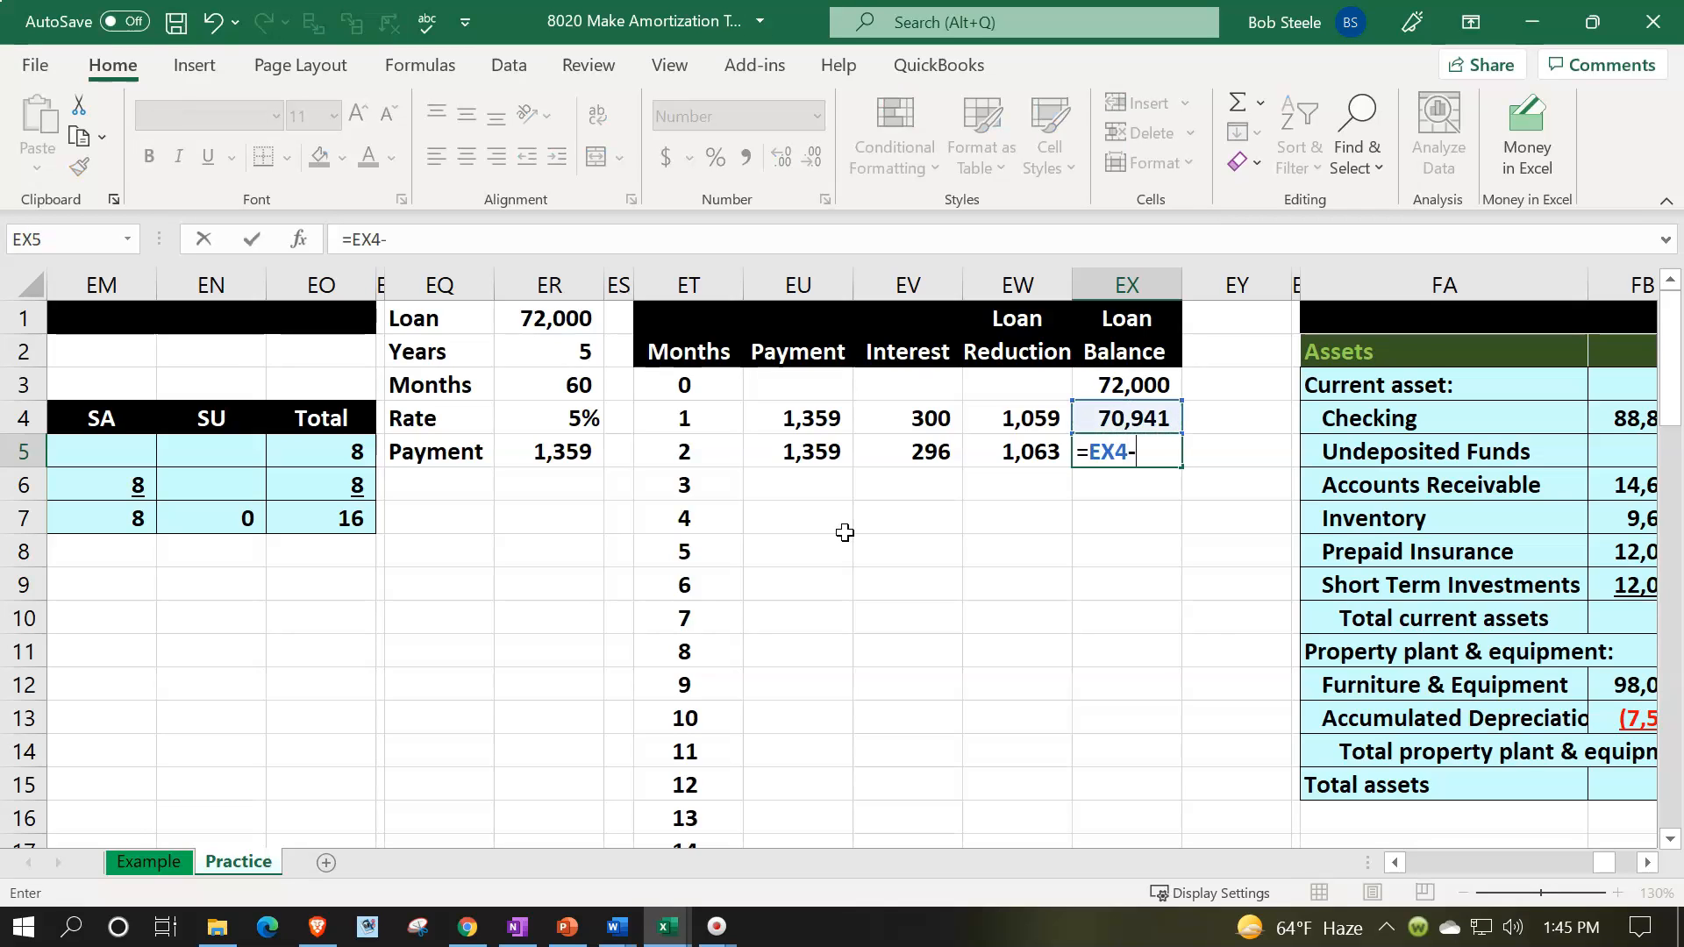
key("Left")
key("Return")
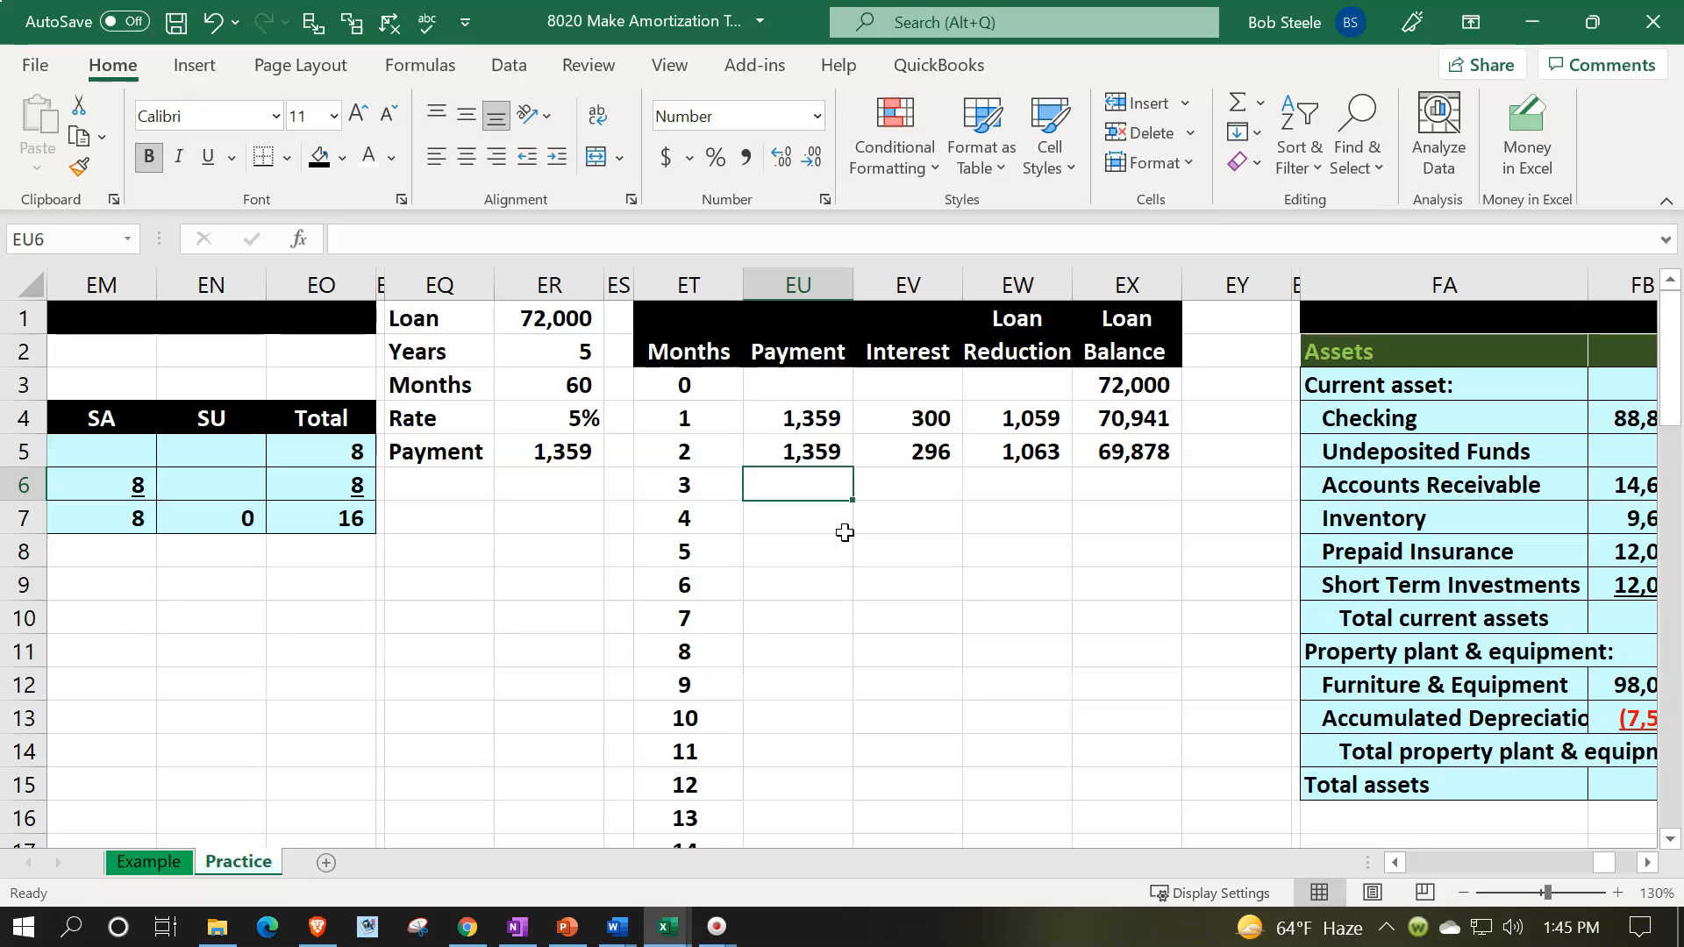
- Link the month 3 payment in EU6 to the calculated payment with the formula =ER5
type("=")
key("Left")
key("Left")
key("Left")
key("Up")
key("F4")
key("Tab")
- Calculate the month 3 interest in EV6 with the formula =EX5*ER4/12
type("=")
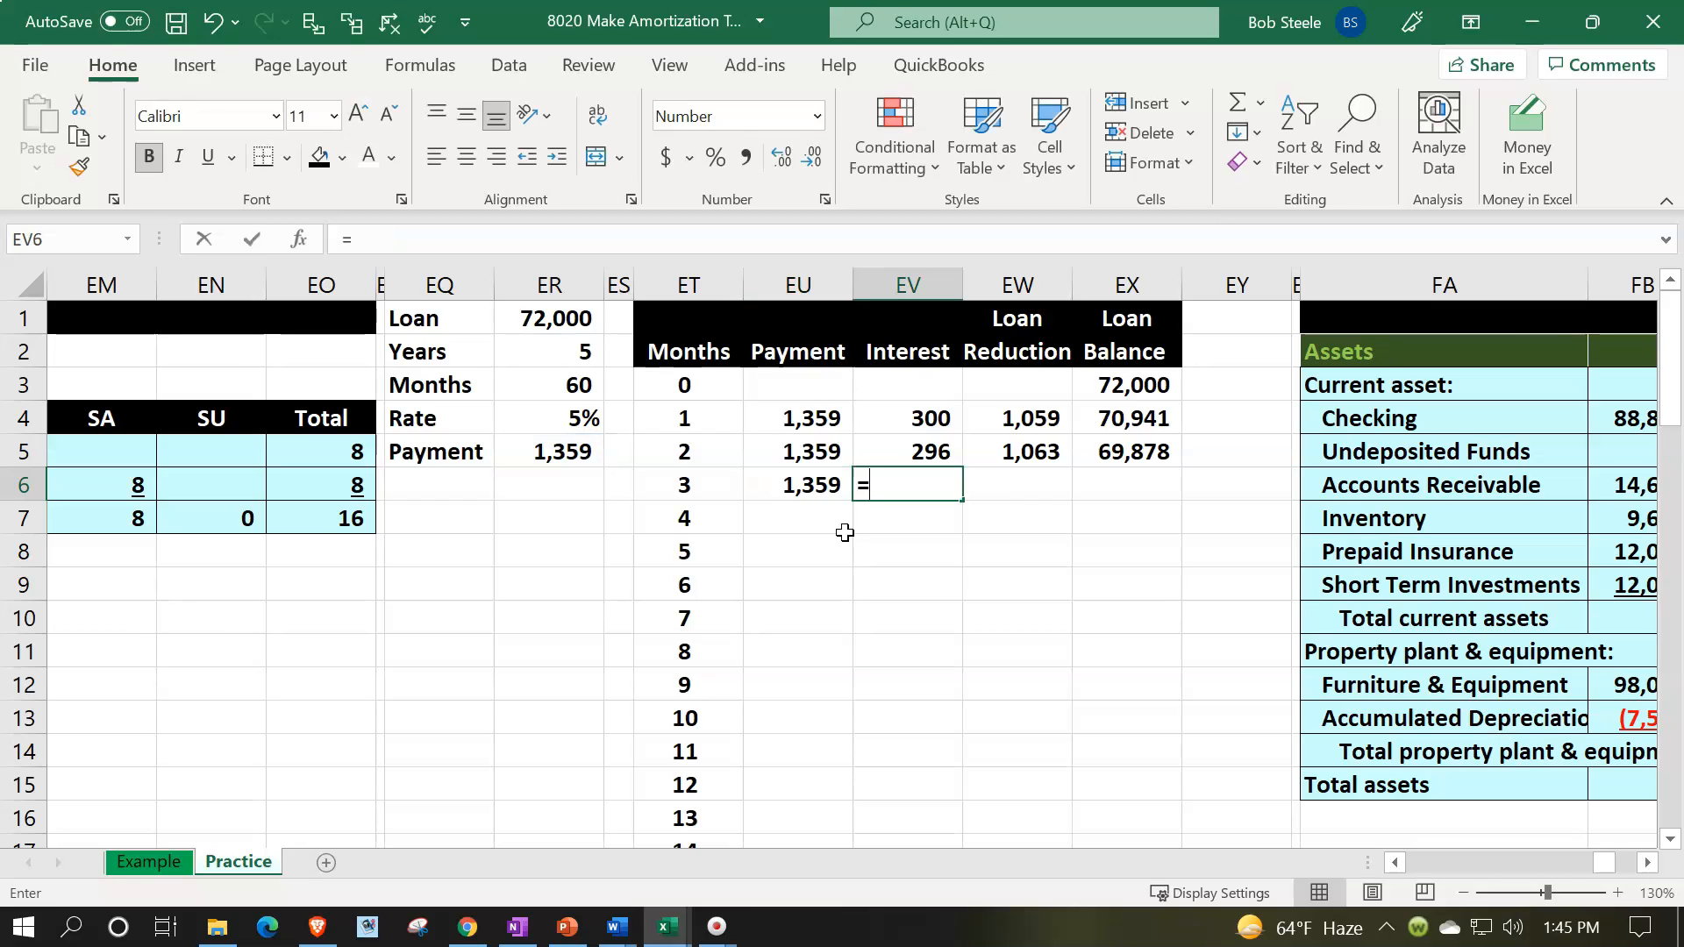
key("Right")
key("Right")
key("Up")
type("*")
key("Left")
key("Left")
key("Left")
key("Up")
key("Up")
key("Left")
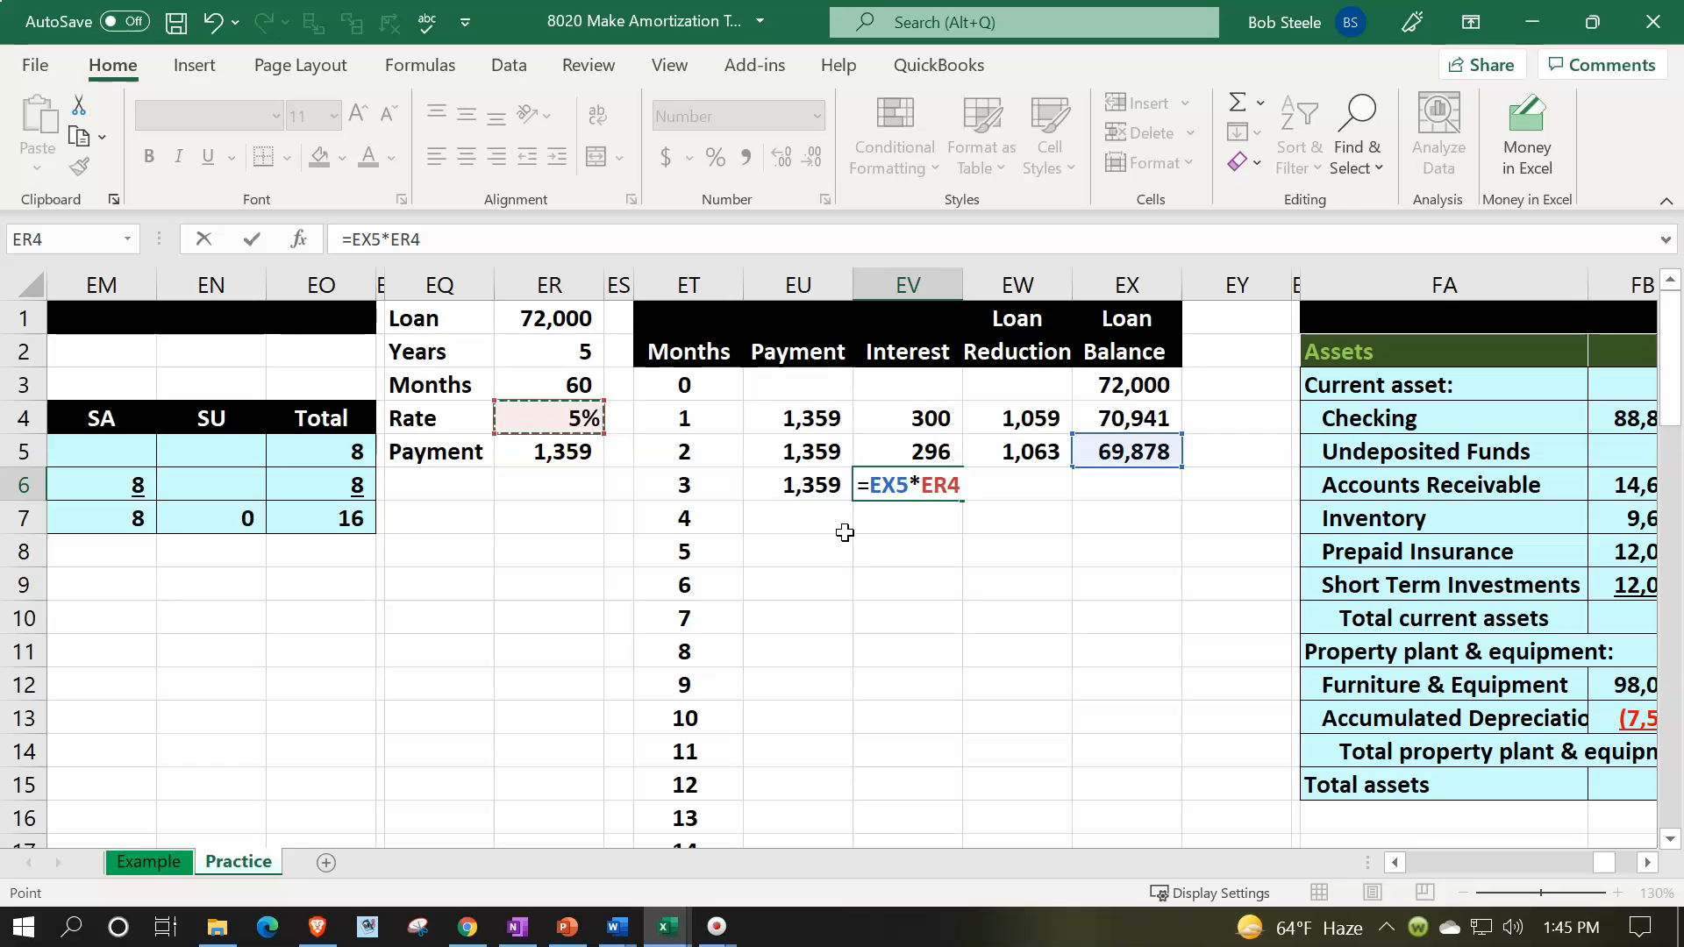
type("12")
key("Tab")
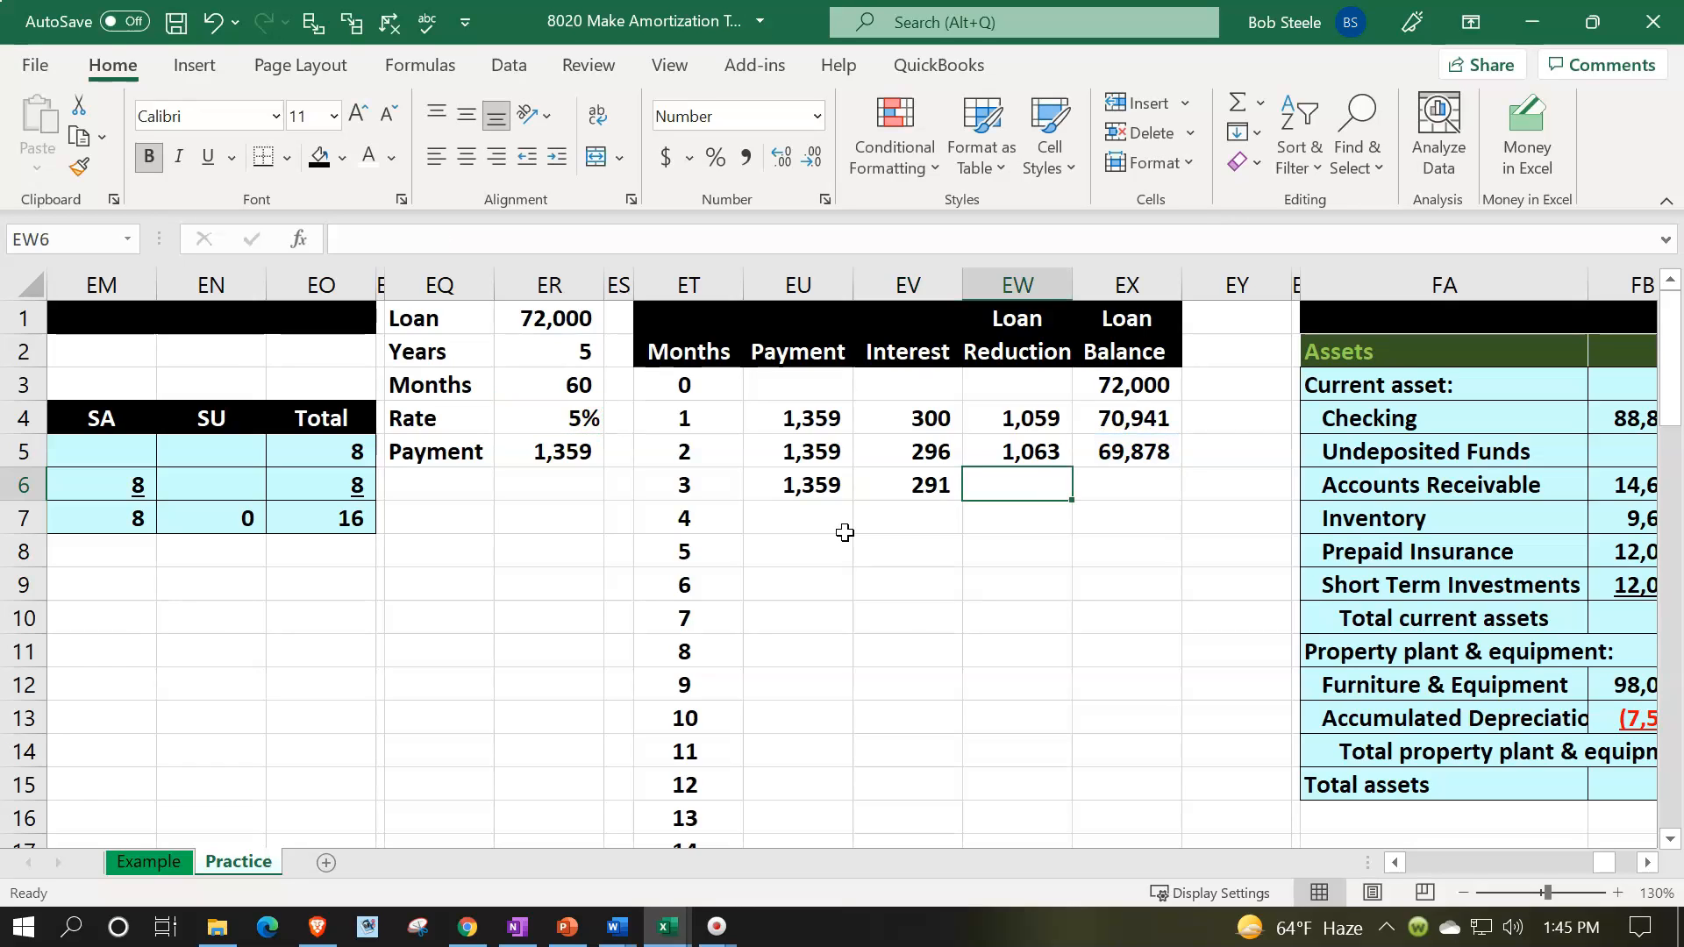
- Calculate the month 3 loan reduction in EW6 with the formula =EU6-EV6
type("=")
key("Left")
key("Left")
type("-")
key("Left")
key("Tab")
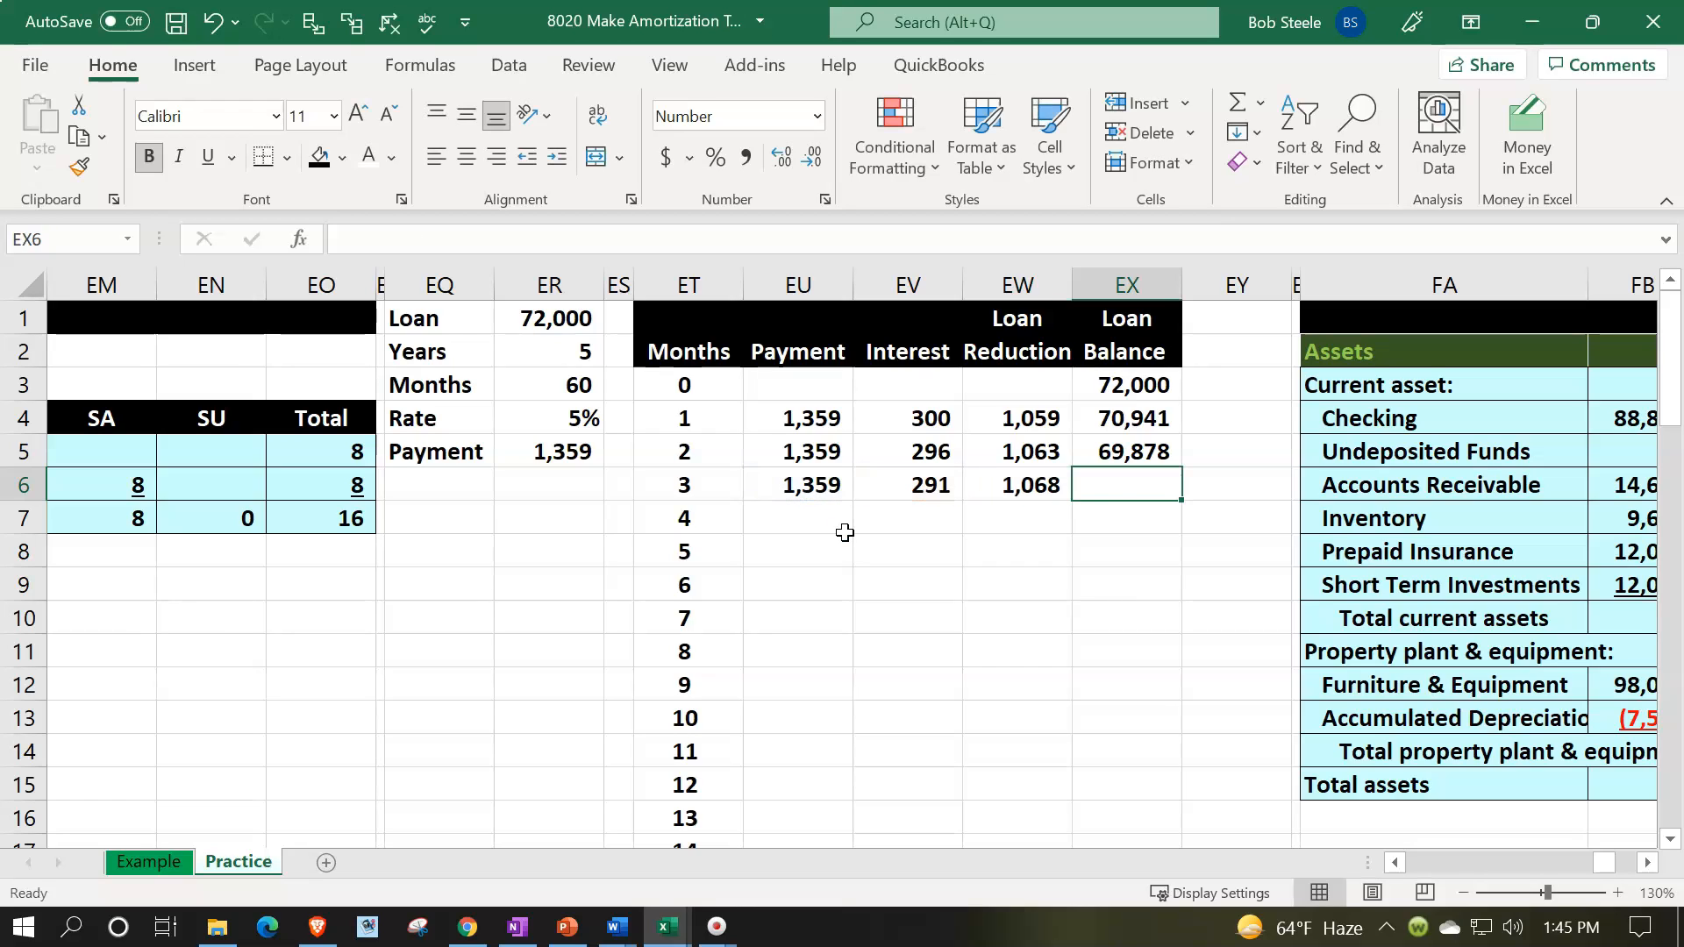
- Calculate the month 3 loan balance in EX6 with the formula =EX5-EW6
type("=")
key("Up")
type("-")
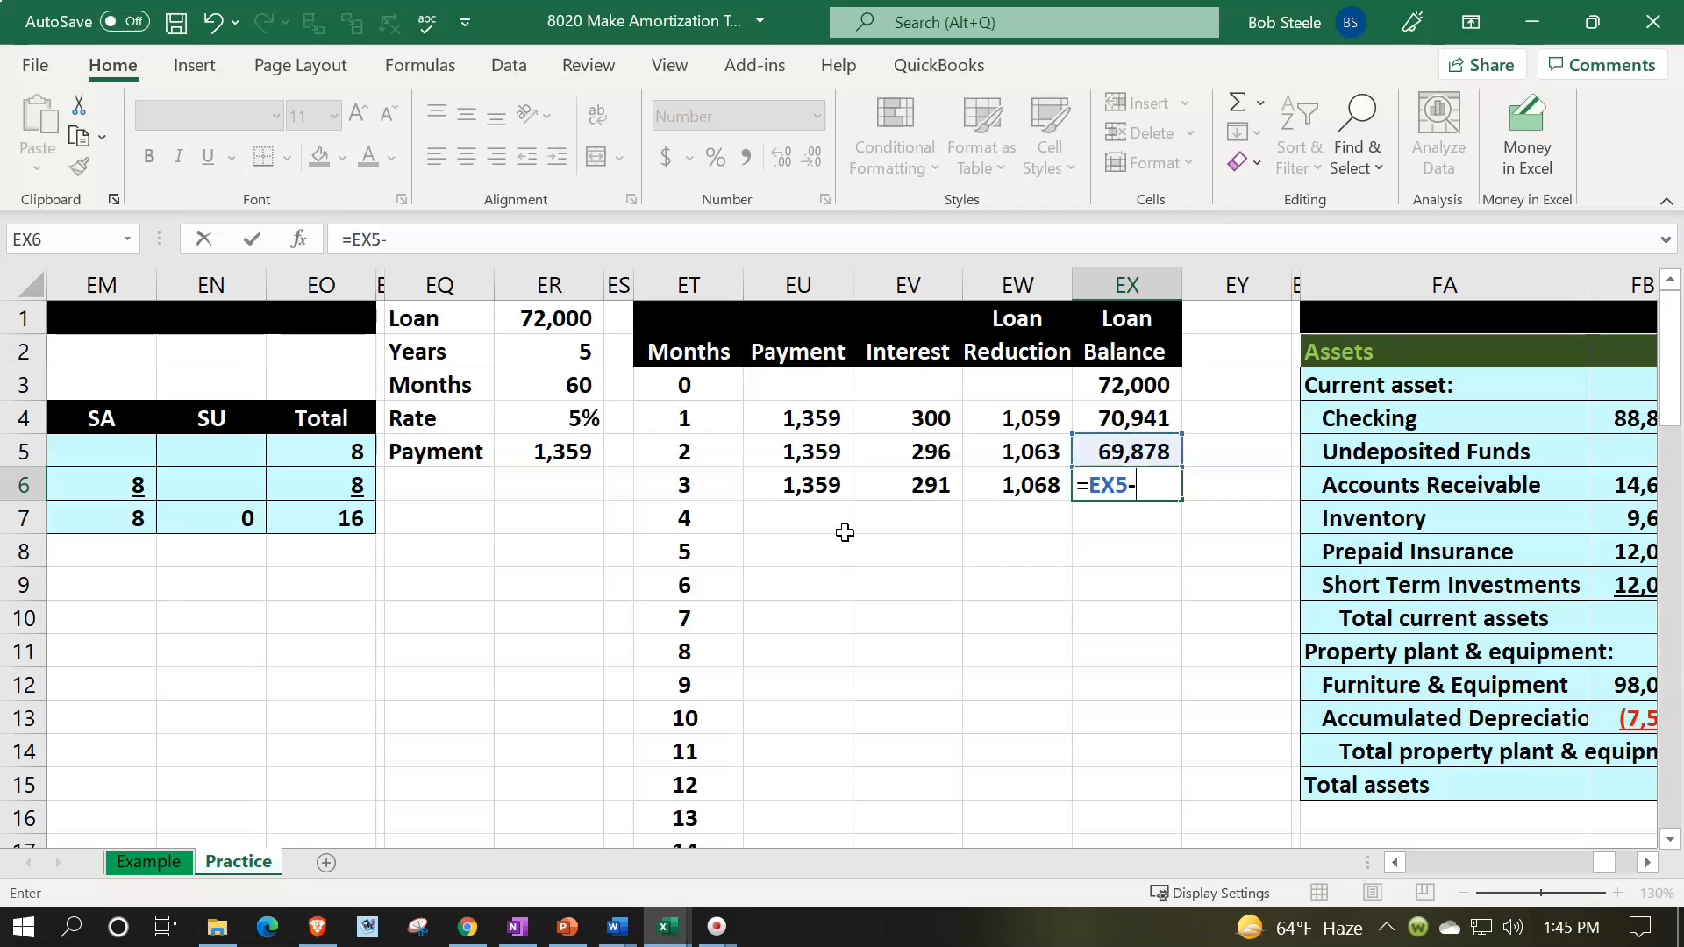
key("Left")
left_click(844, 532)
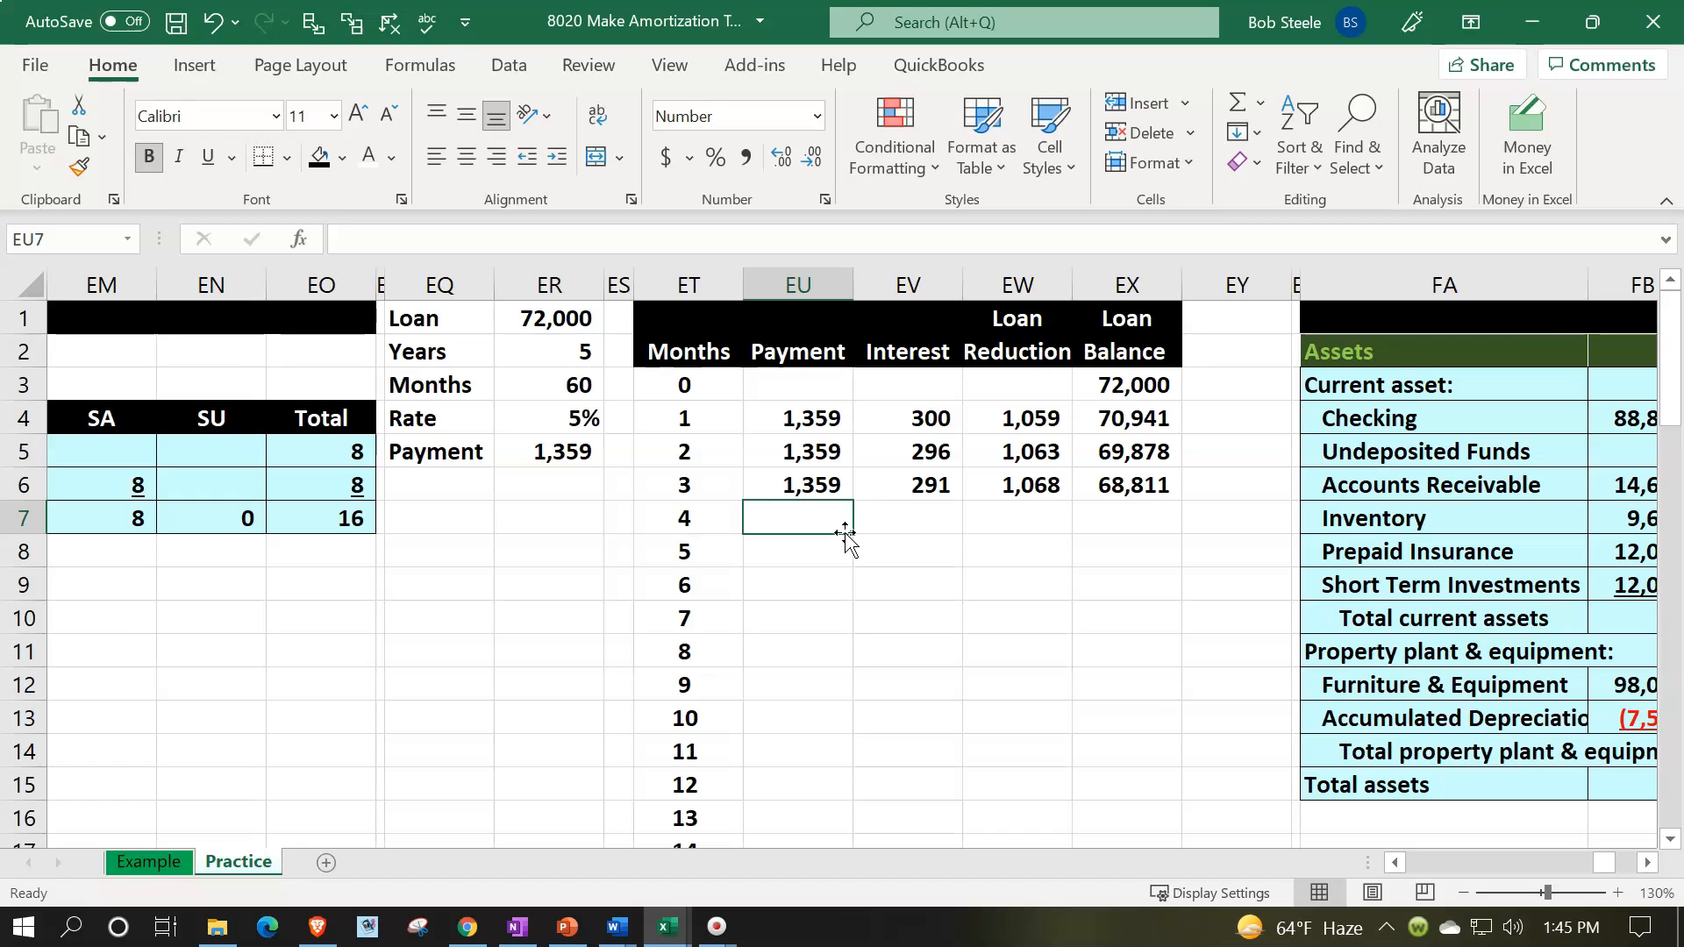
- Try to copy the month 3 formulas in EU6:EX6 down to month 4 and inspect the copied payment and interest formulas
left_click(812, 489)
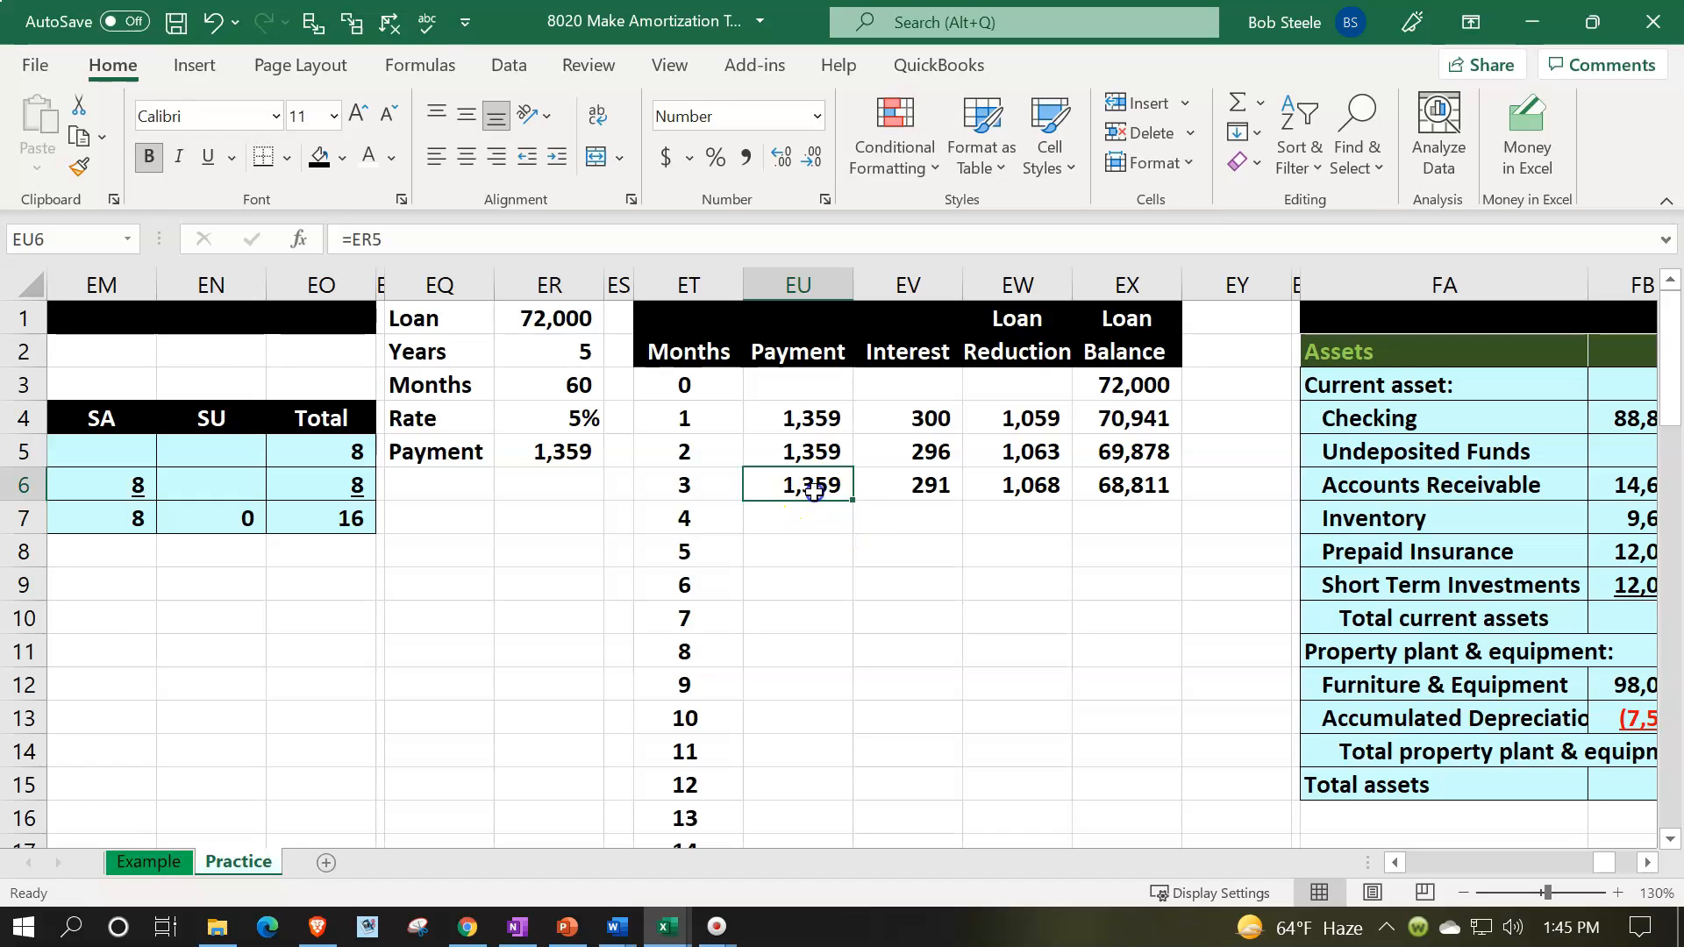
key("Right")
key("Right")
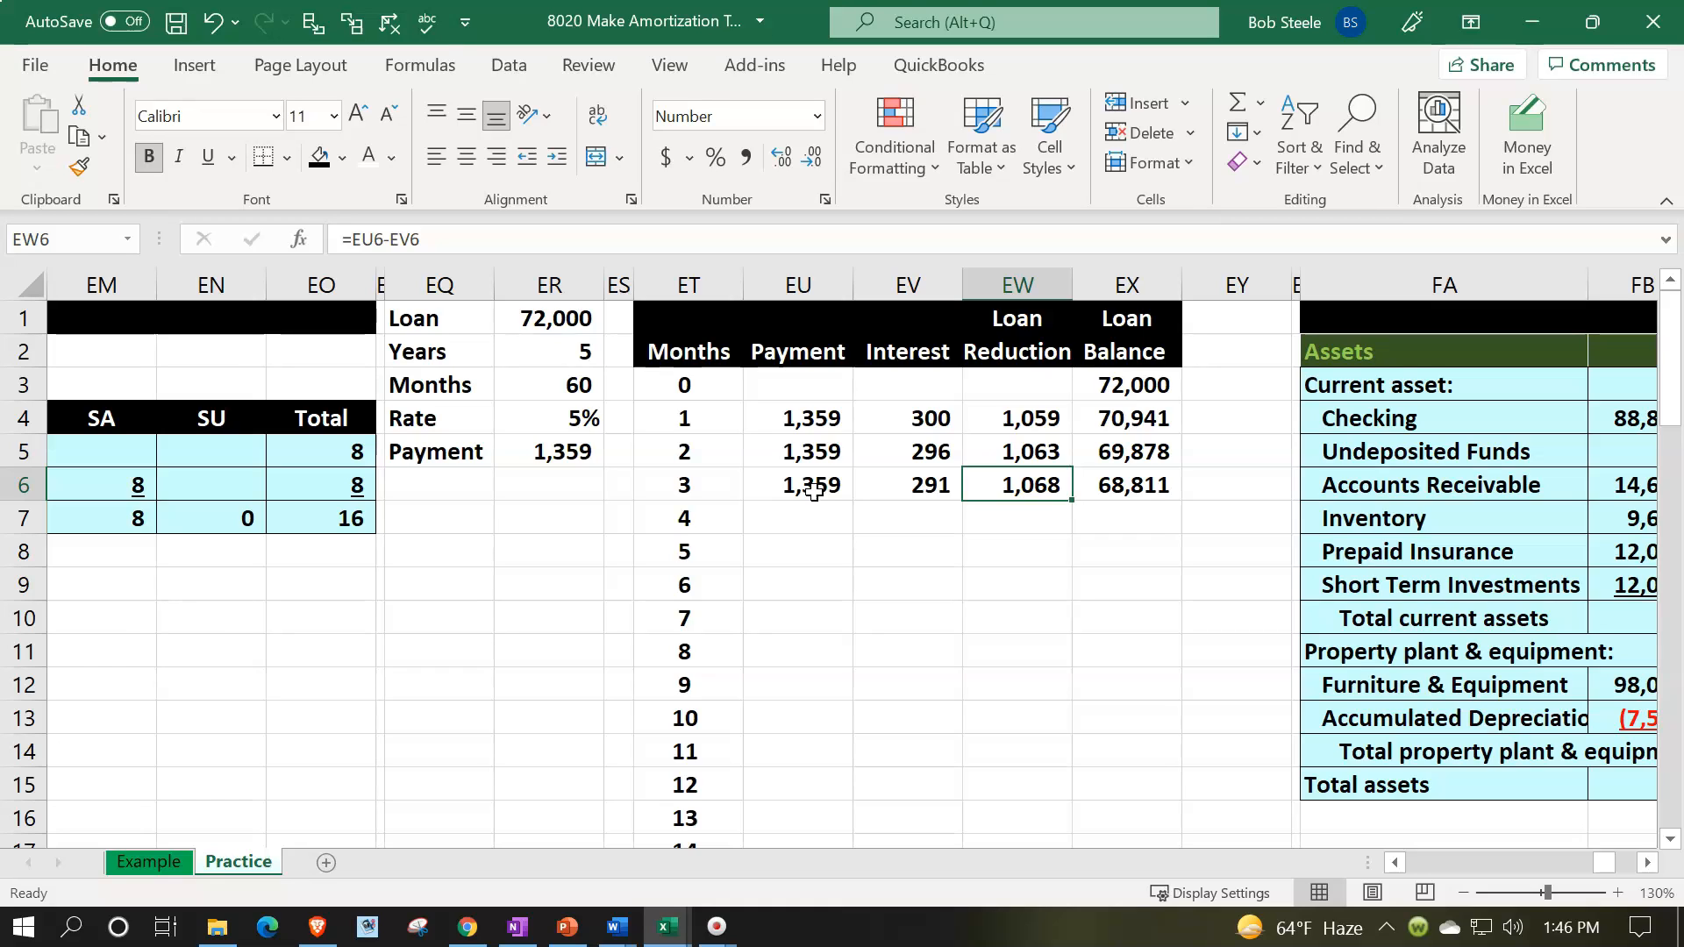
left_click_drag(814, 491, 1183, 539)
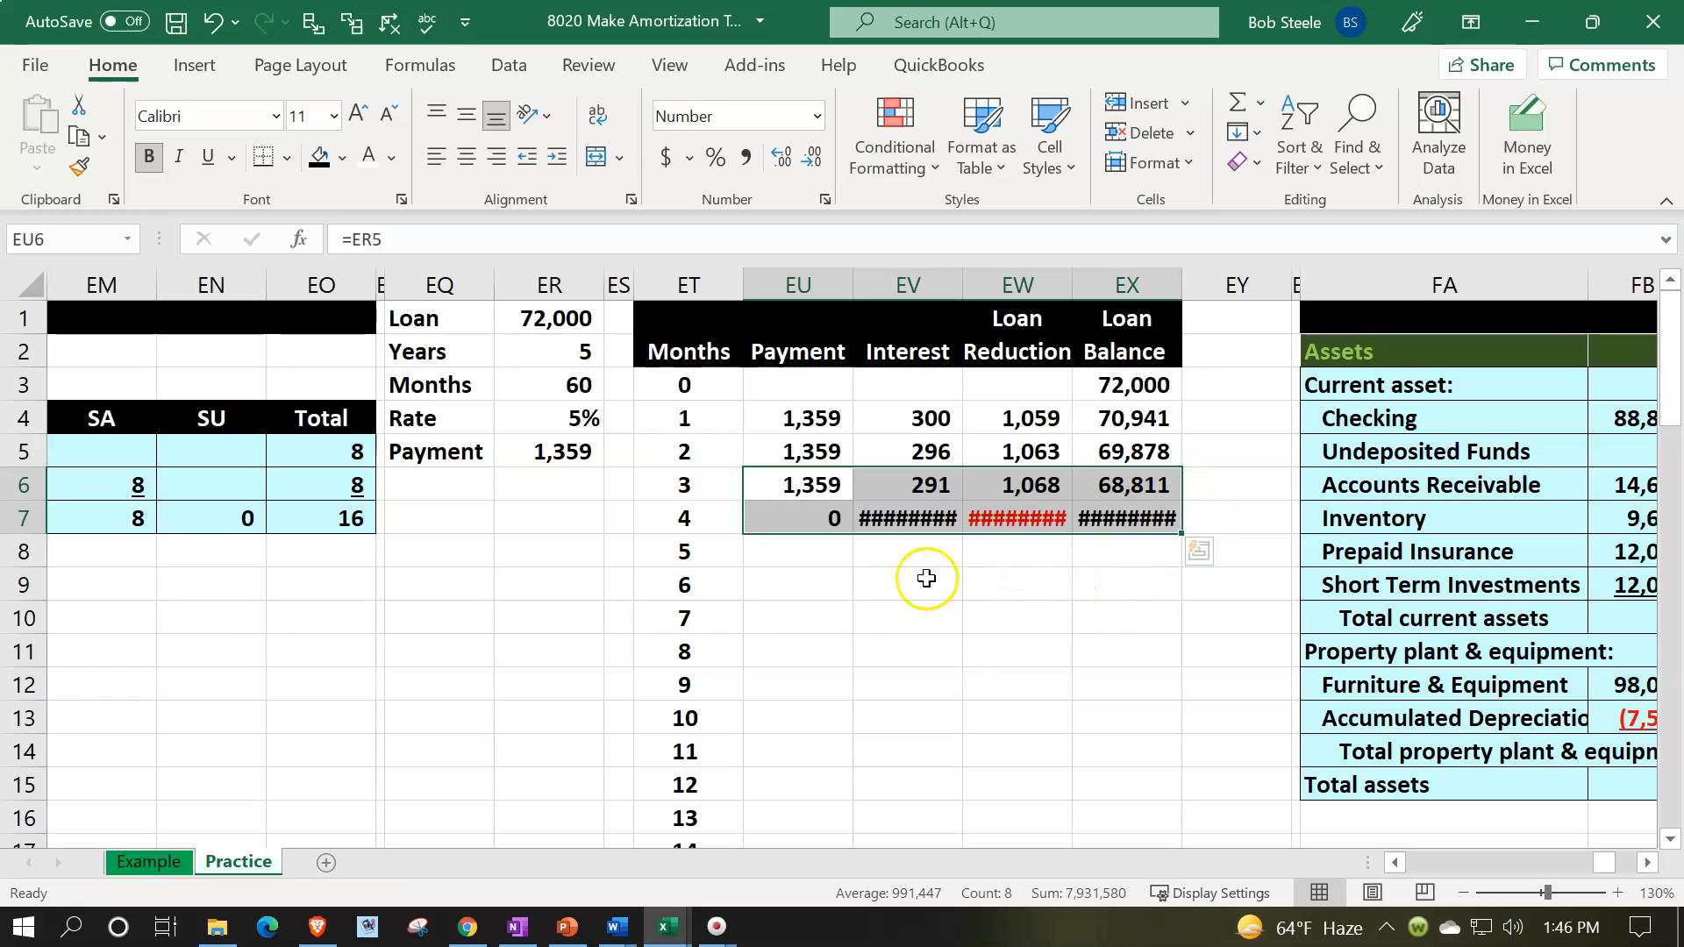
double_click(810, 507)
key("Return")
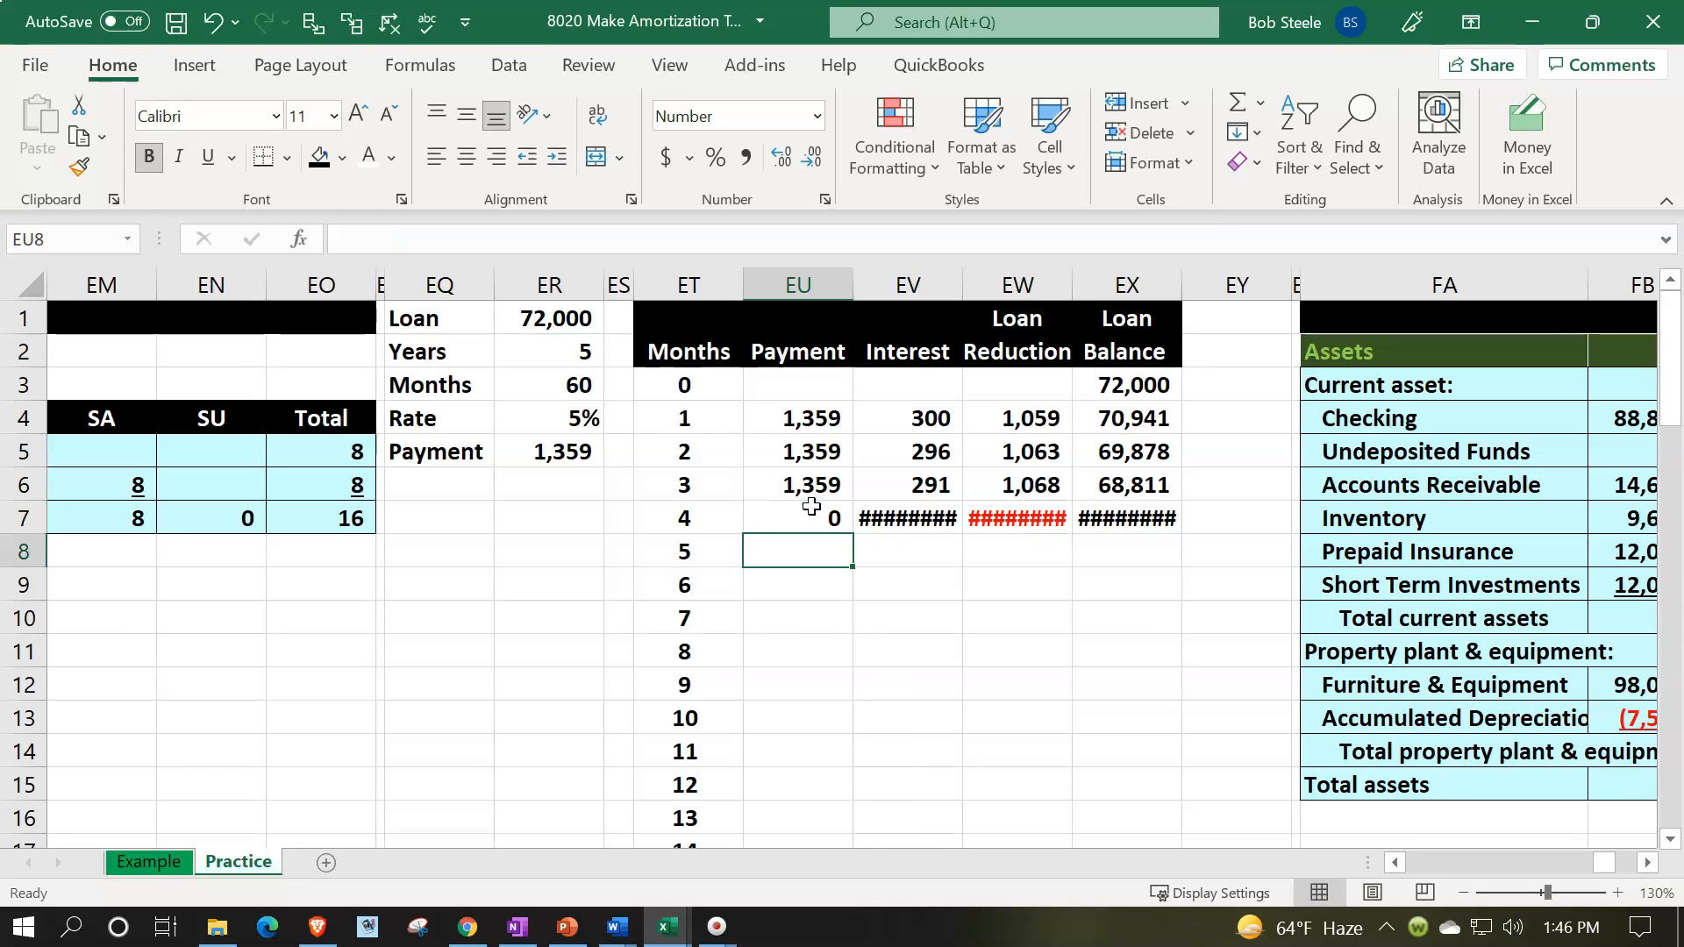
double_click(879, 516)
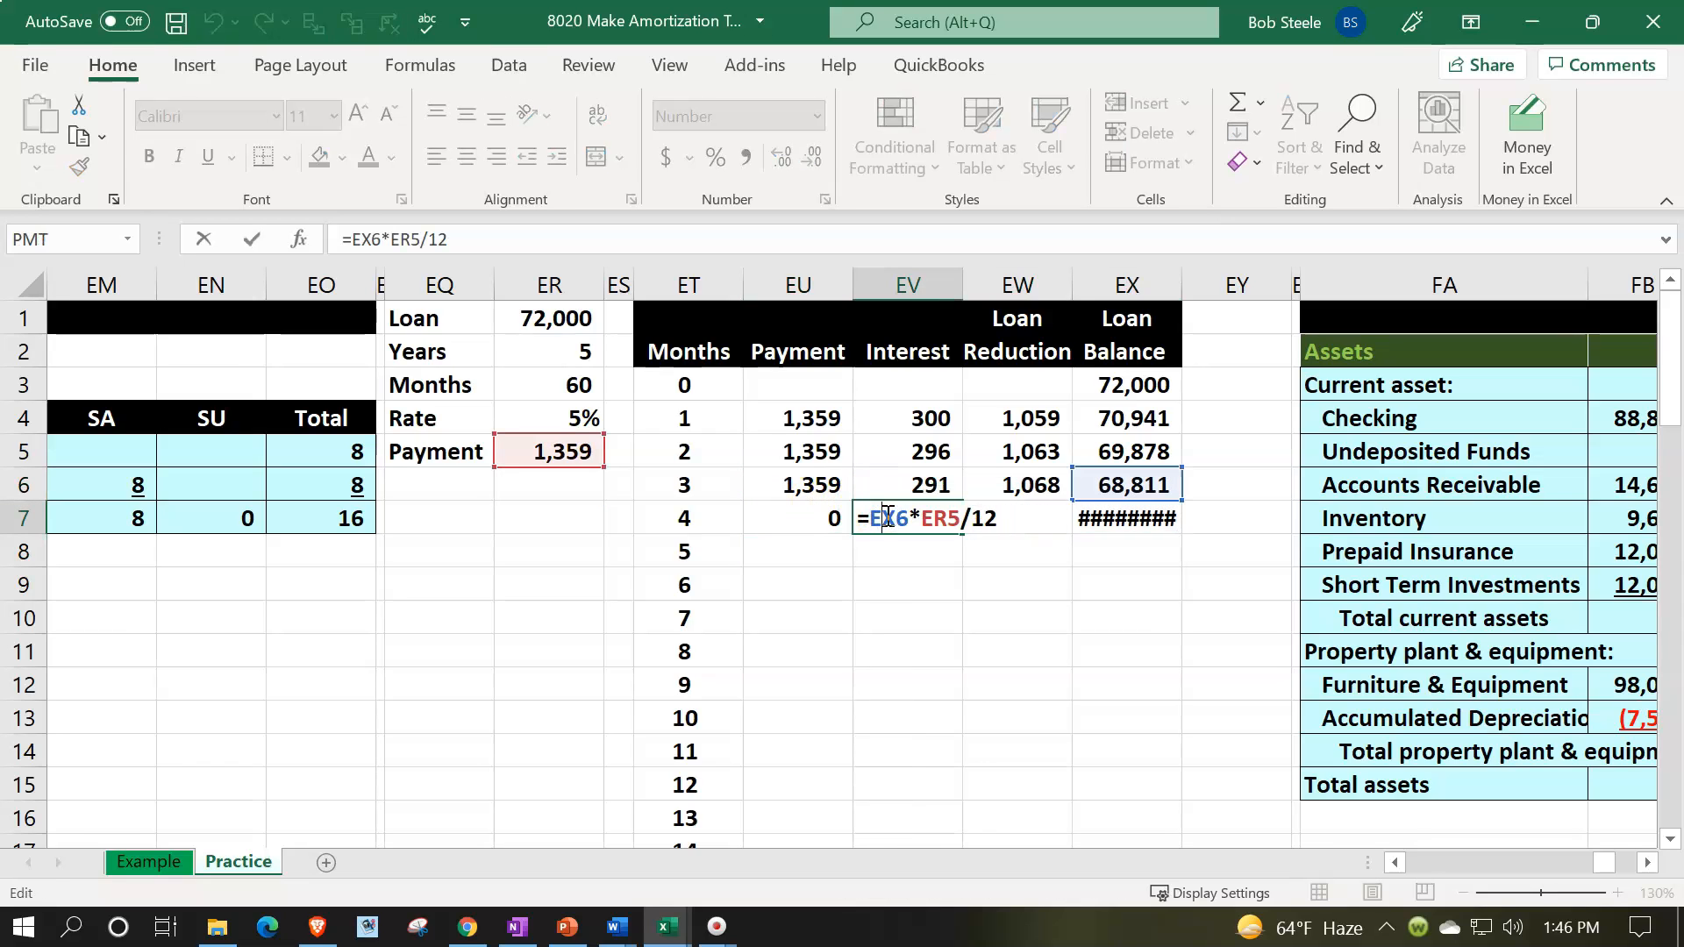
key("Return")
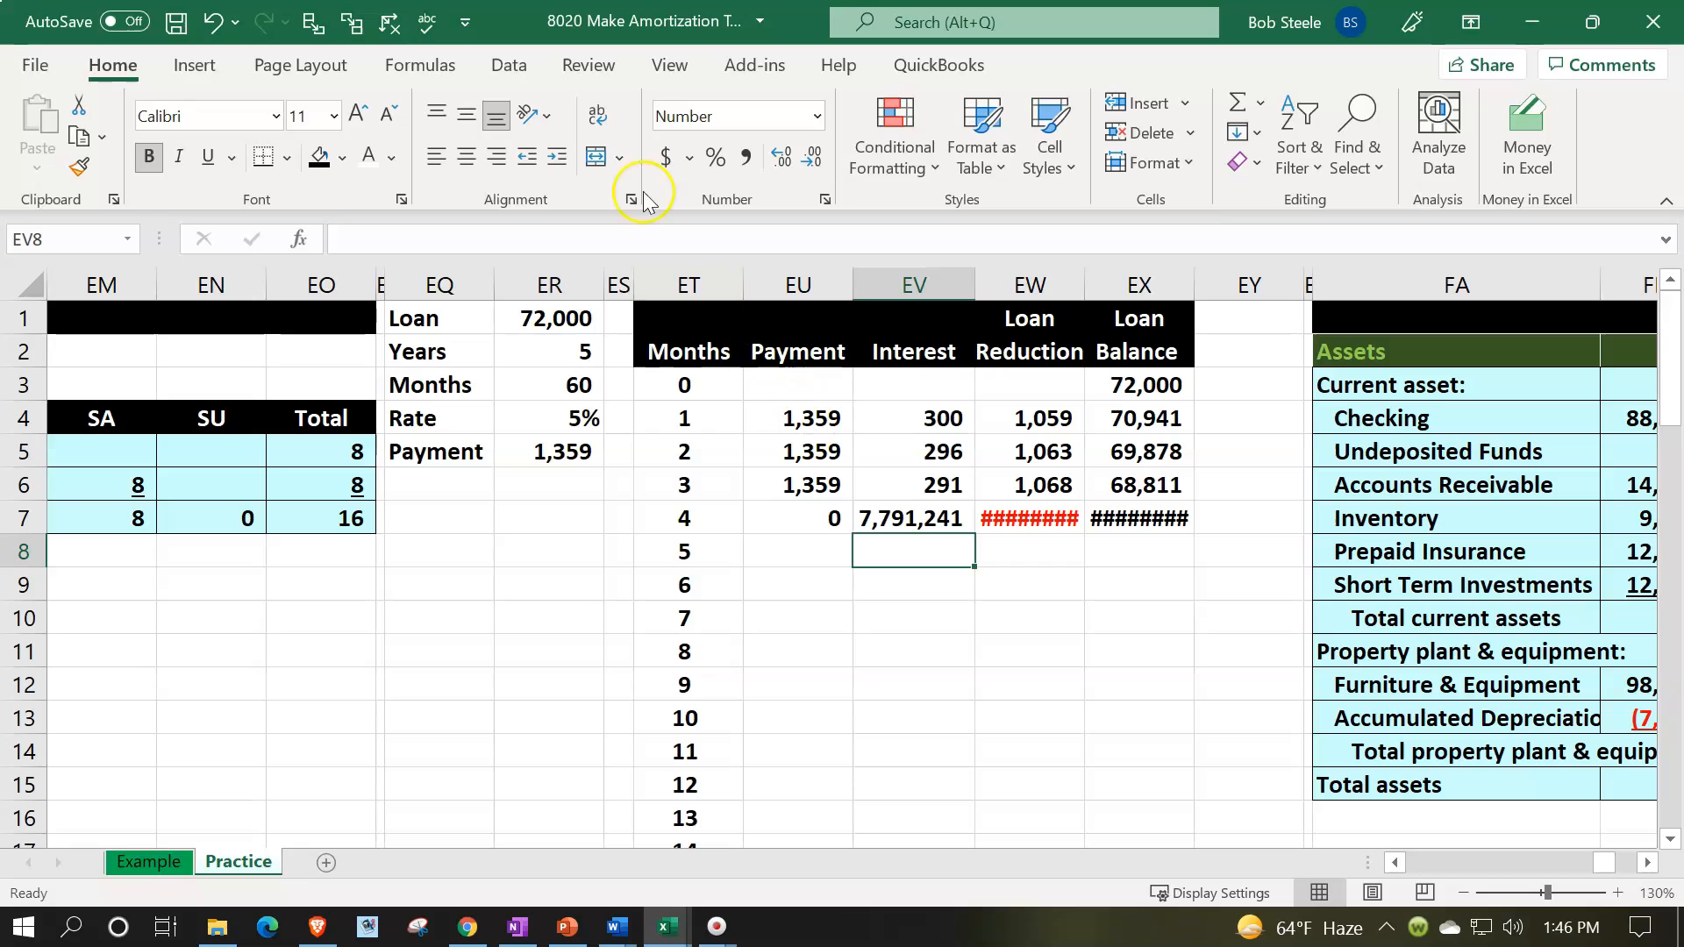
- Undo the copy of the month 3 formulas into the month 4 row
left_click(214, 26)
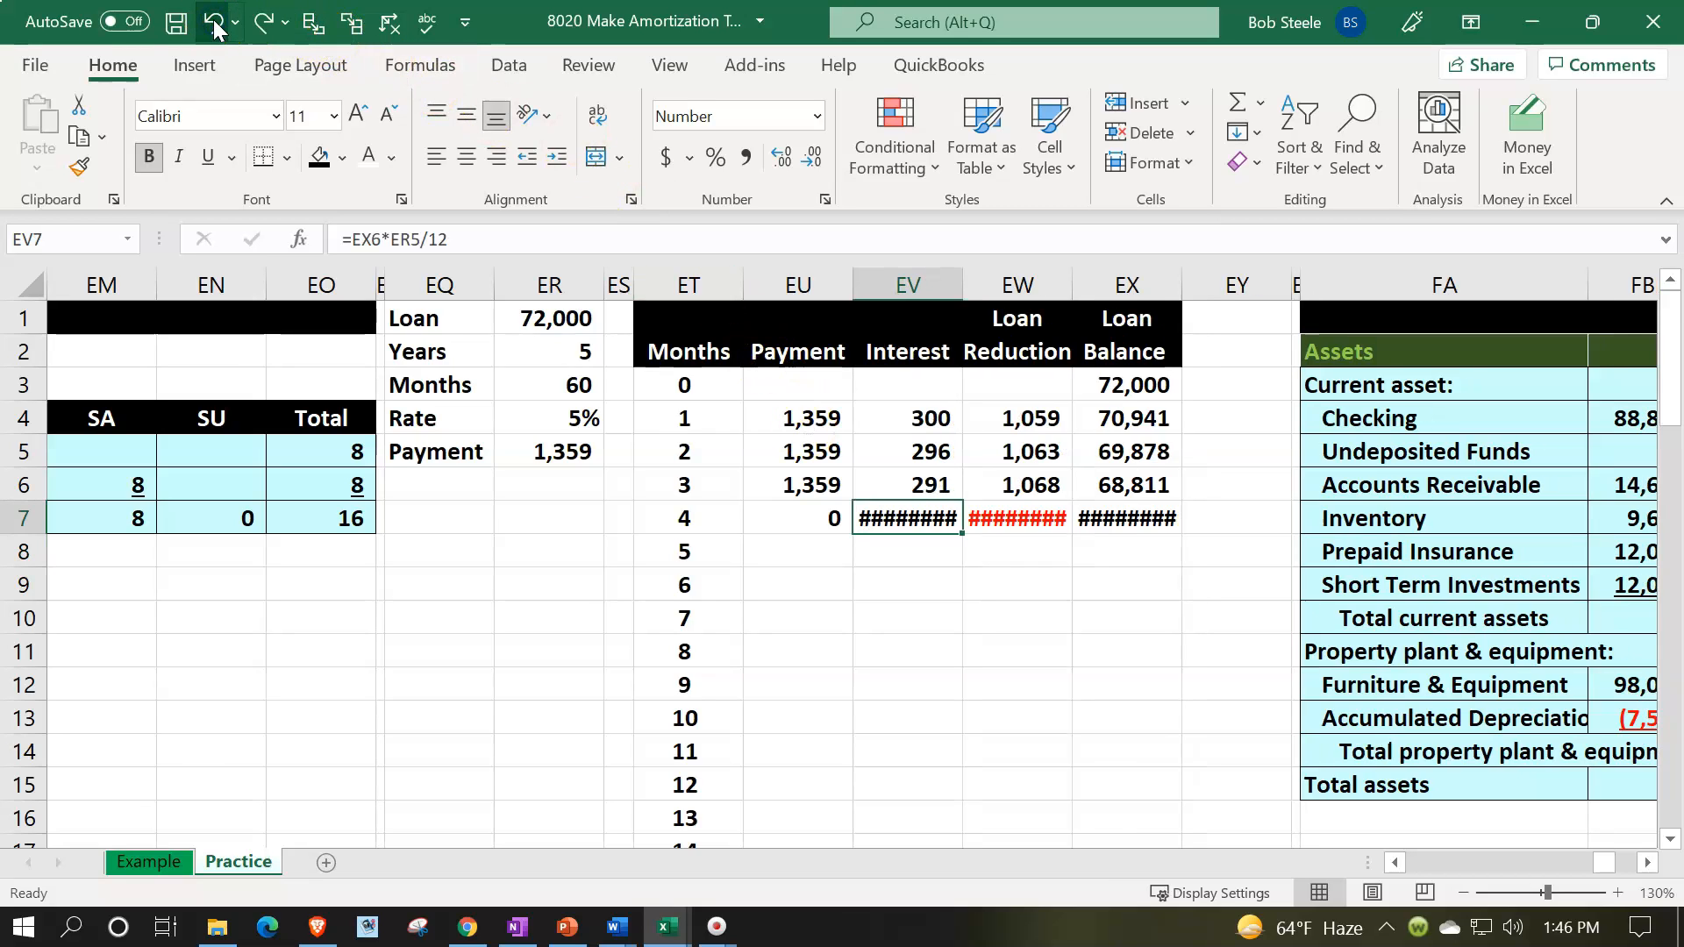
left_click(214, 26)
left_click(214, 26)
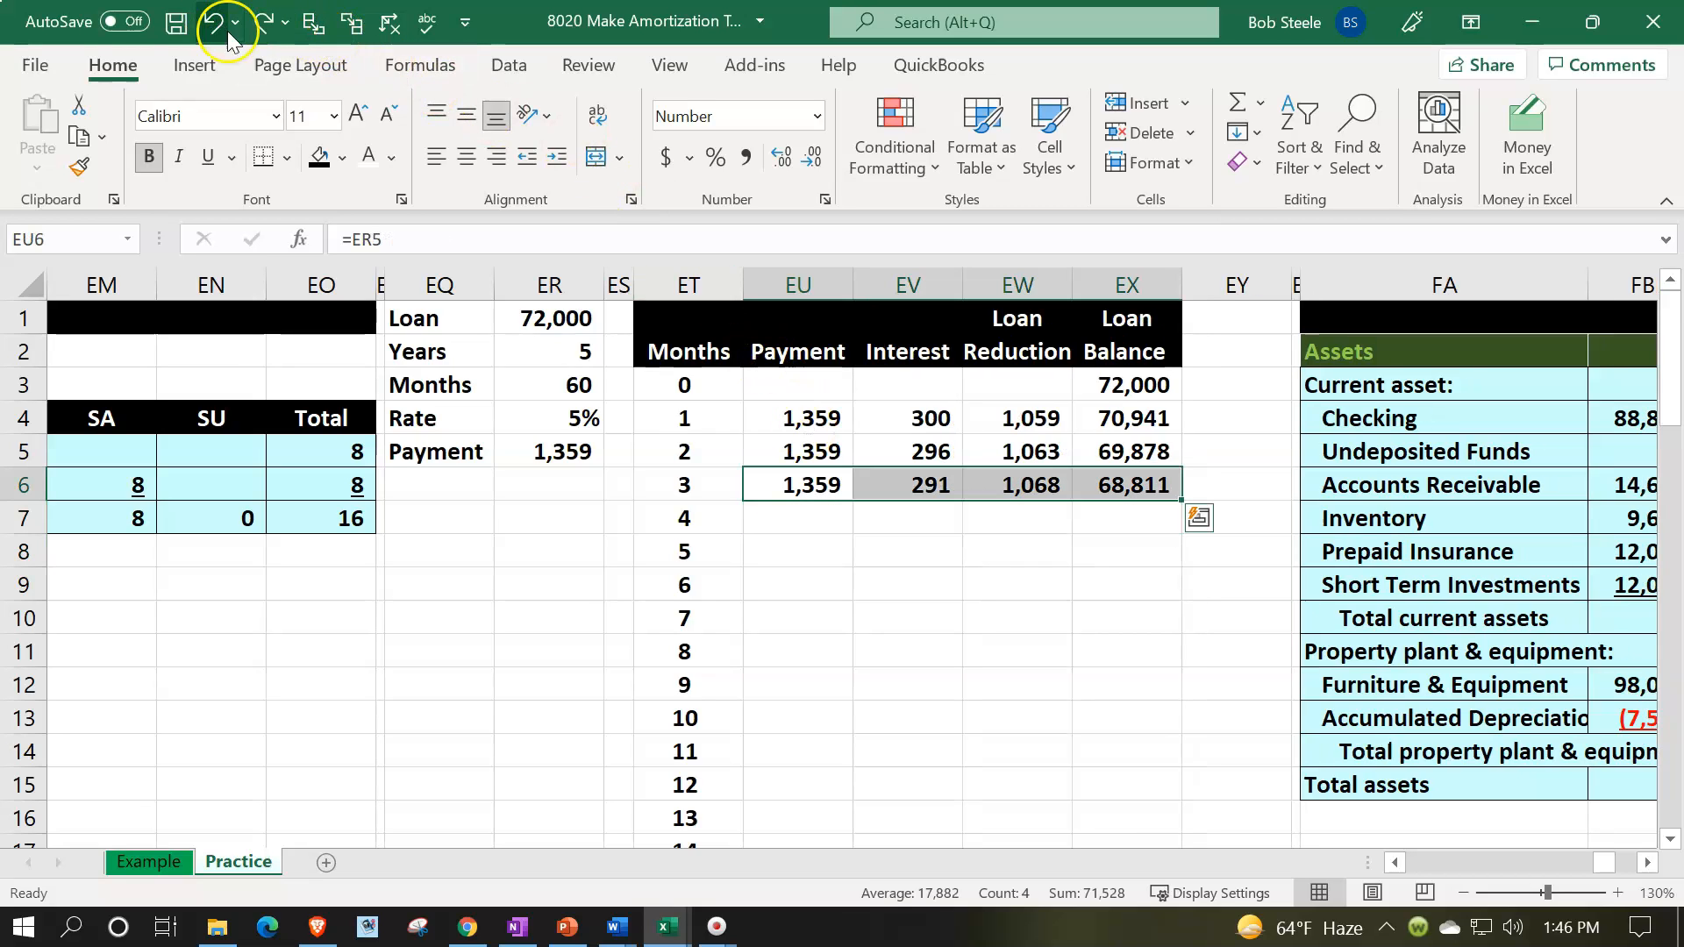
- Apply all borders to the loan terms in EQ1:ER5
left_click_drag(417, 317, 525, 457)
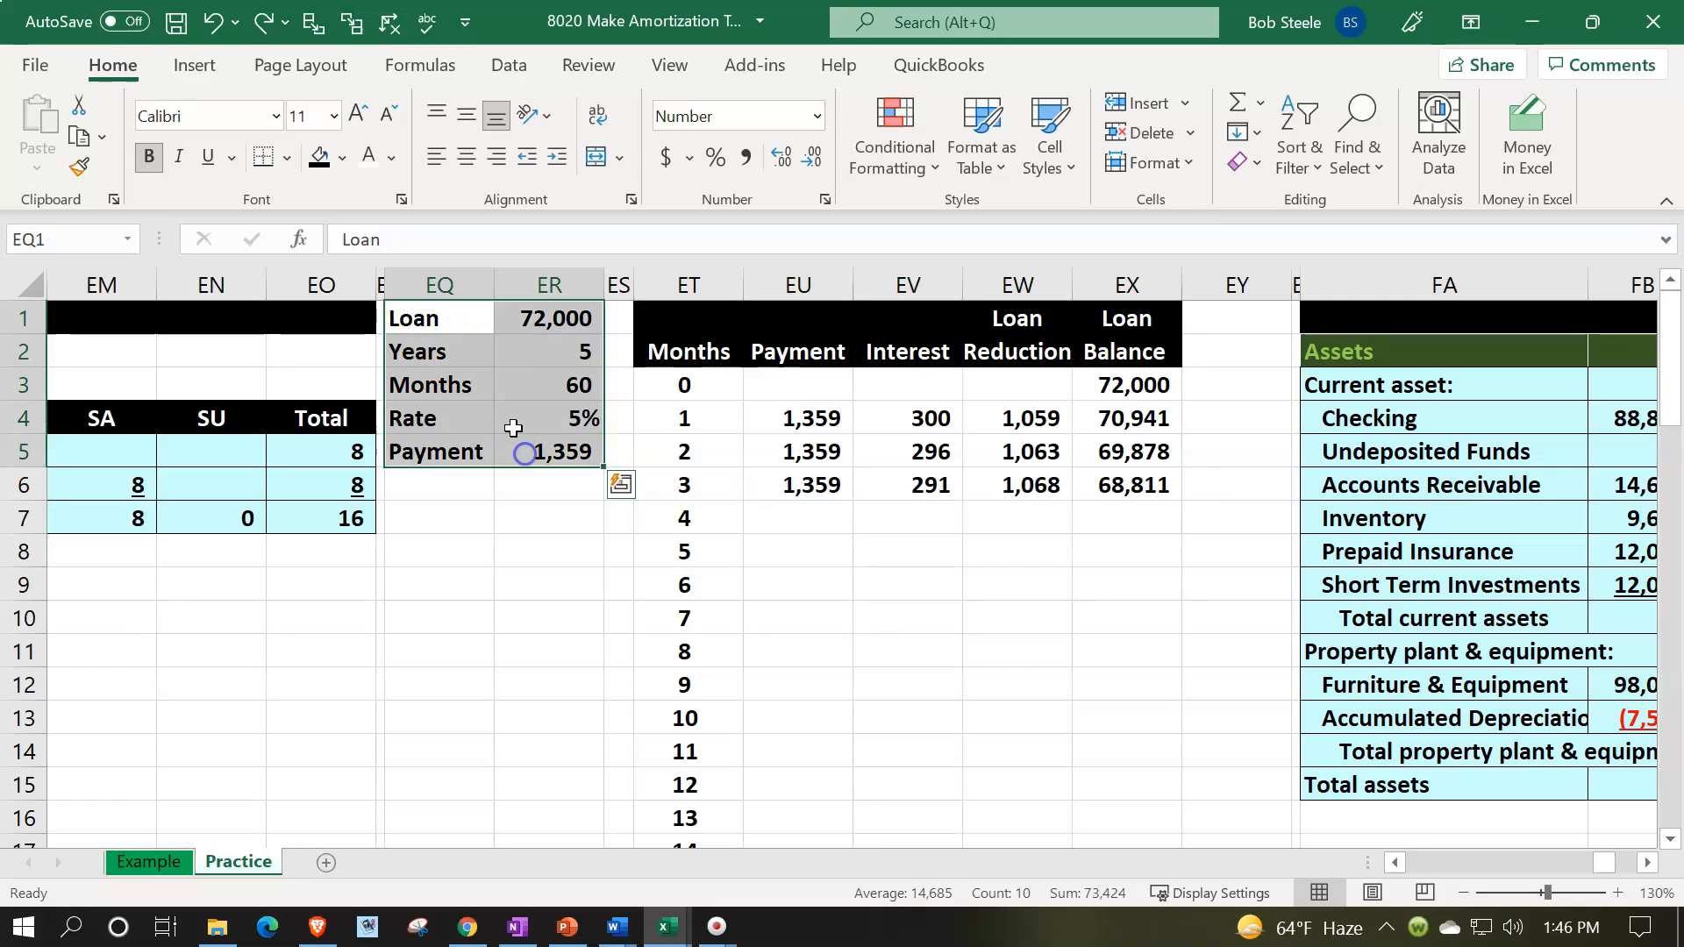
left_click(287, 158)
left_click(321, 430)
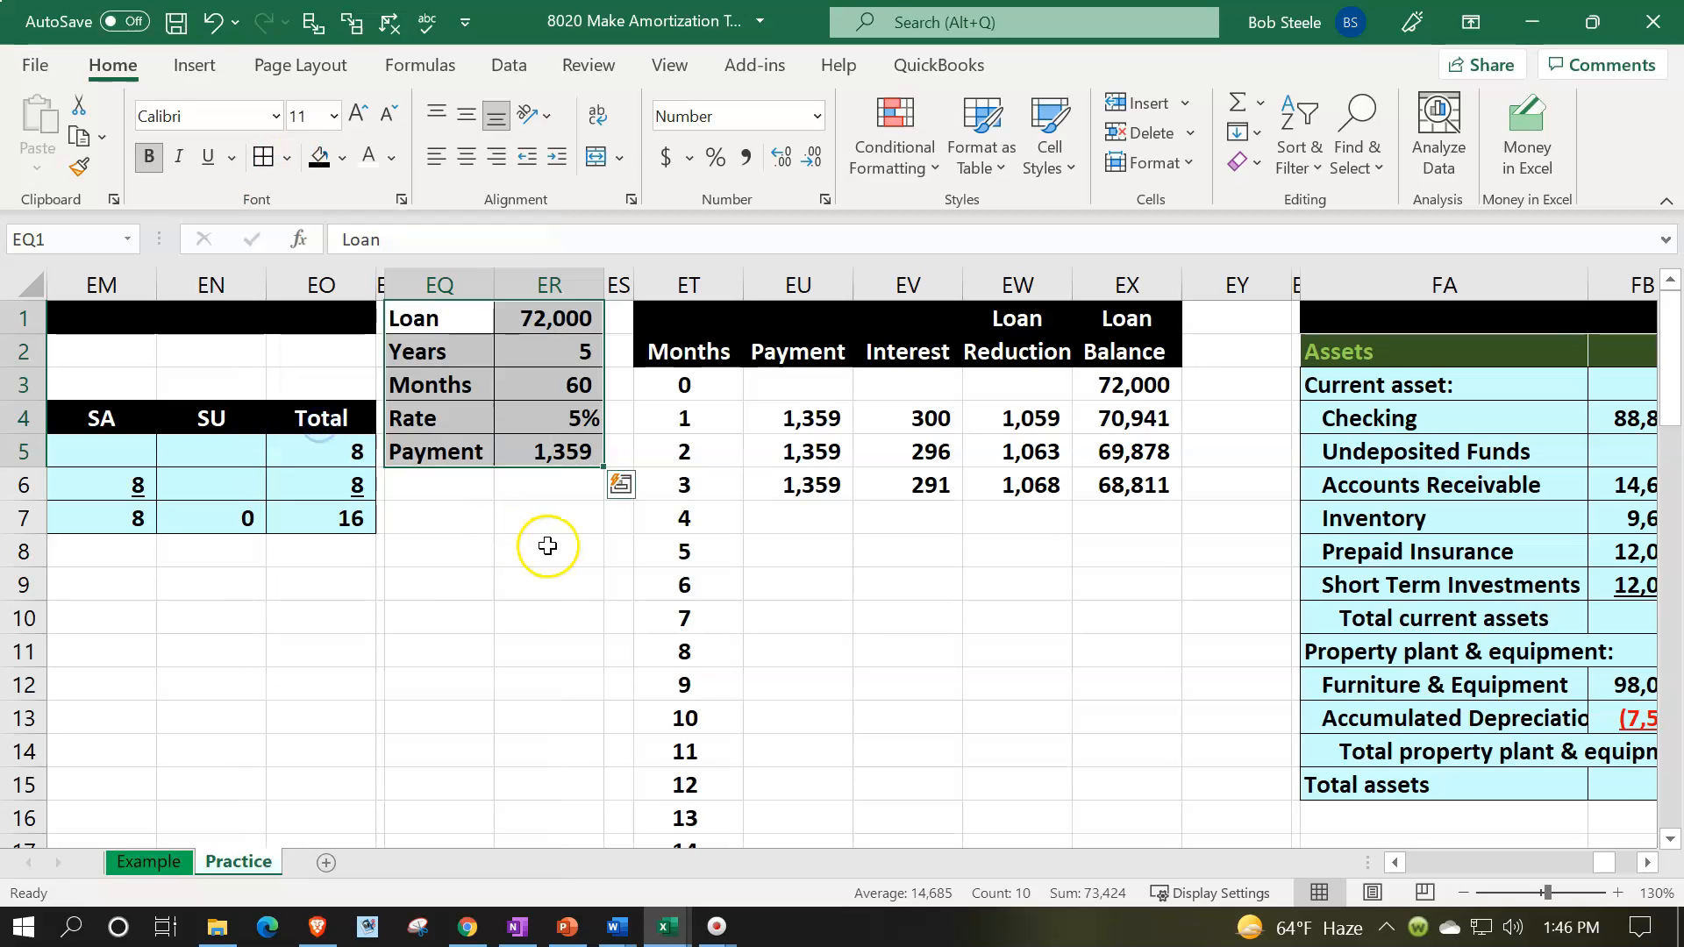
left_click(539, 484)
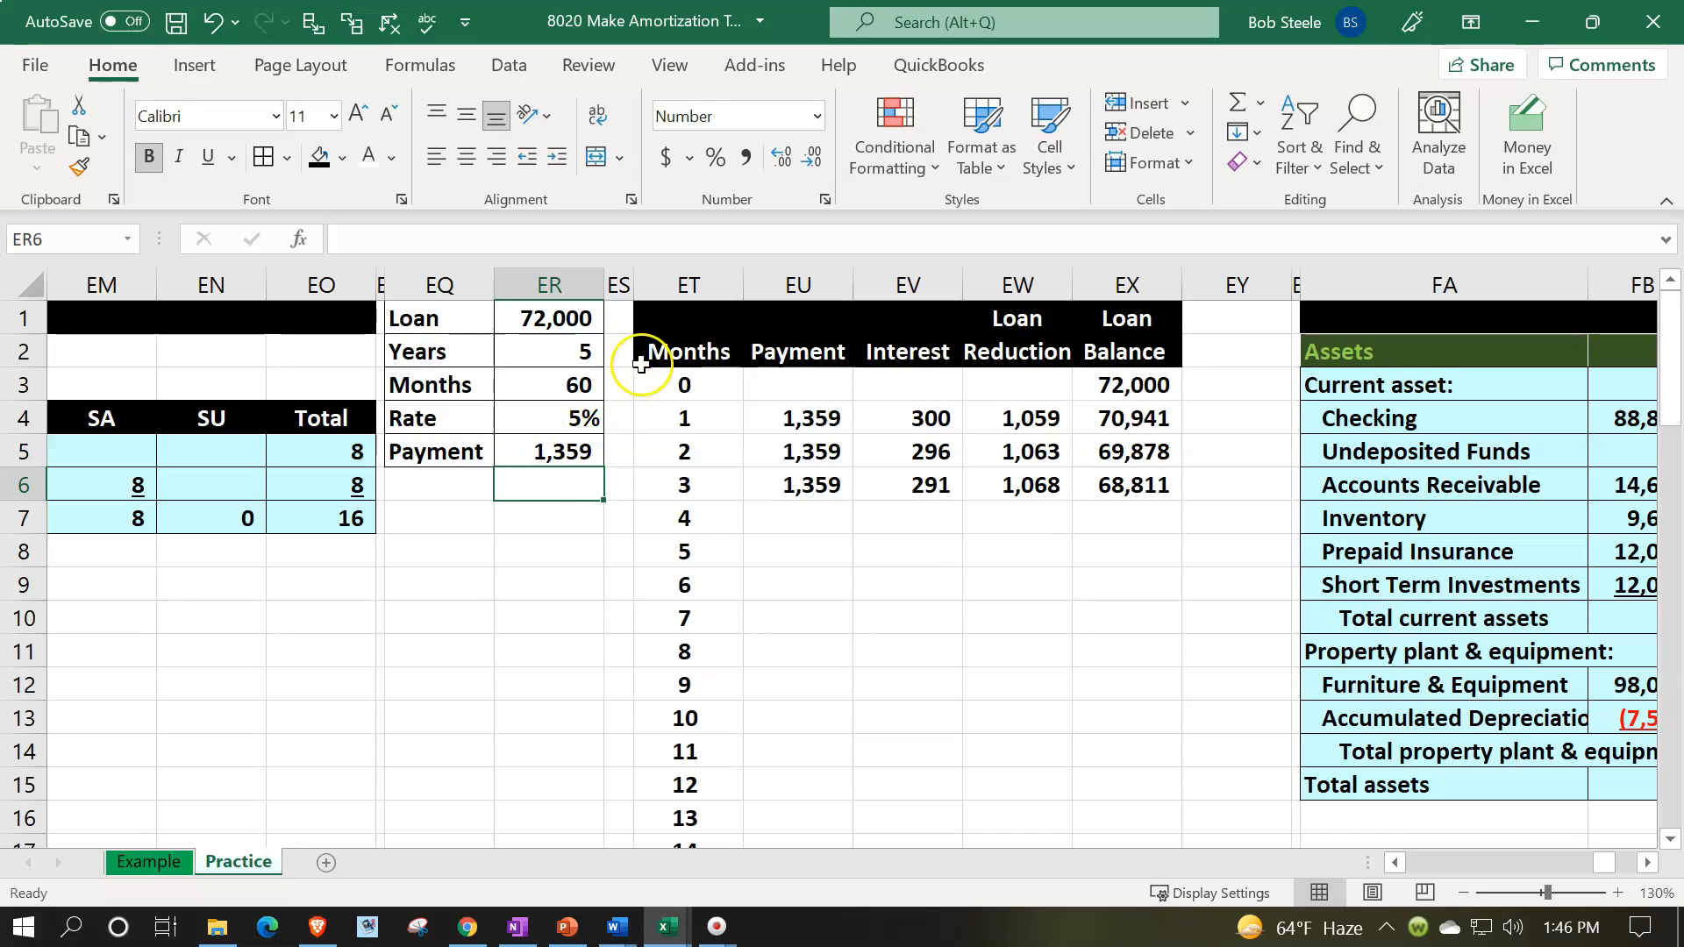
- Make the payment reference in EU6 absolute so the month 3 formula reads =$ER$5
left_click_drag(671, 383, 1090, 496)
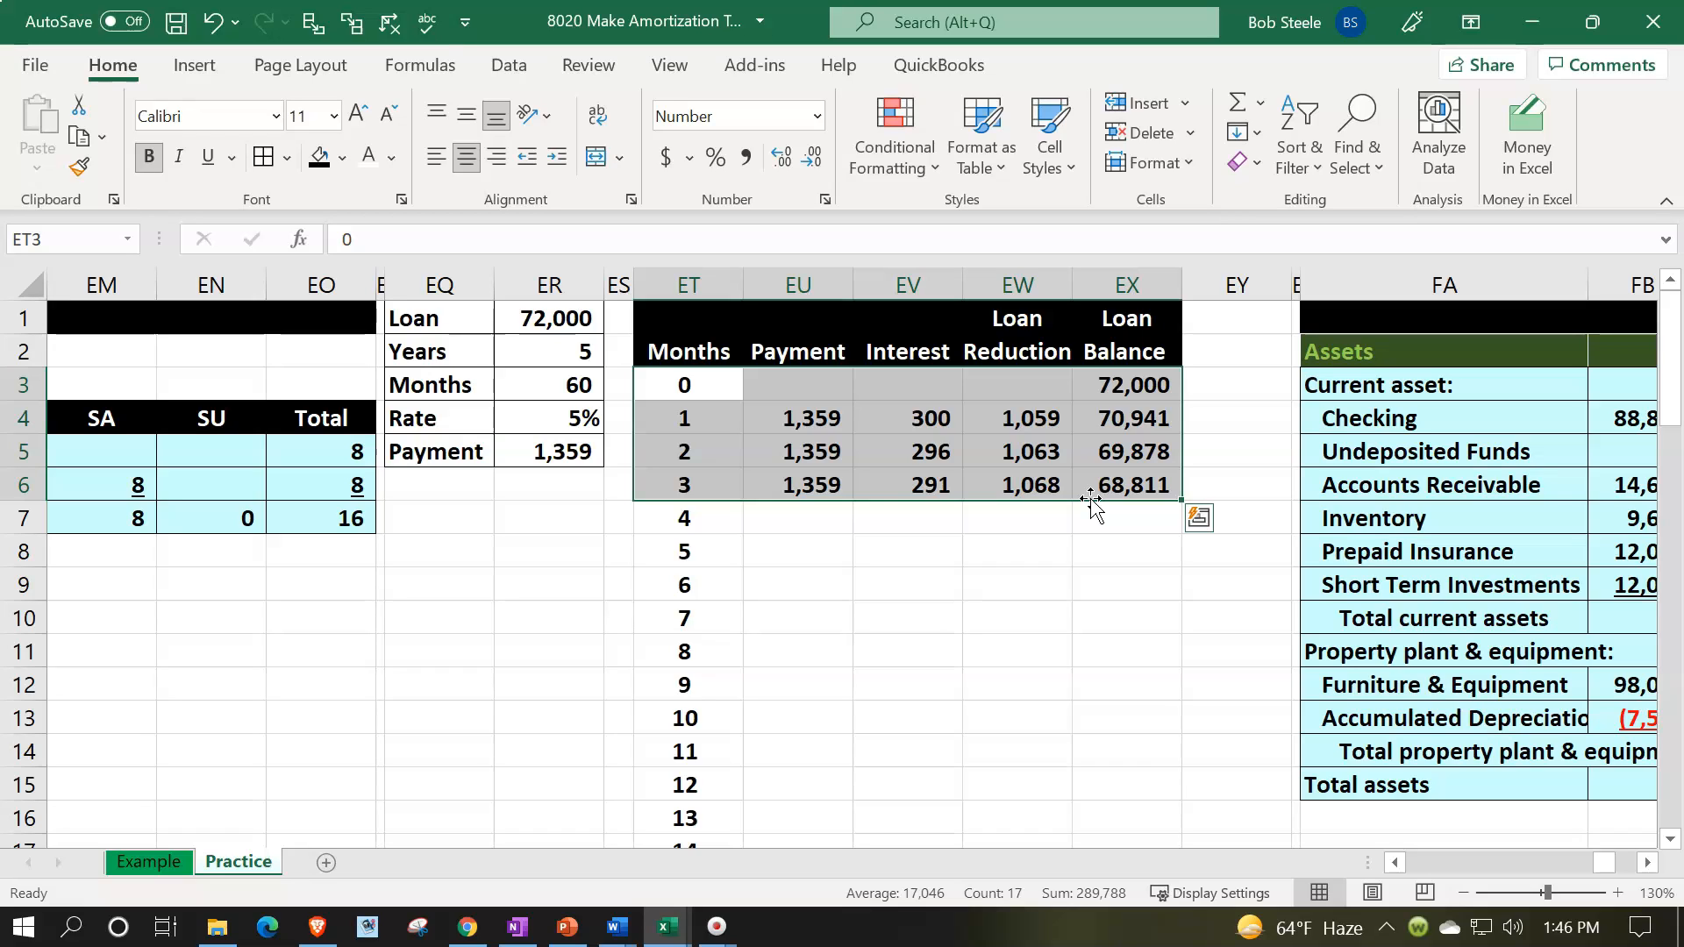
left_click(828, 483)
type("=ER5")
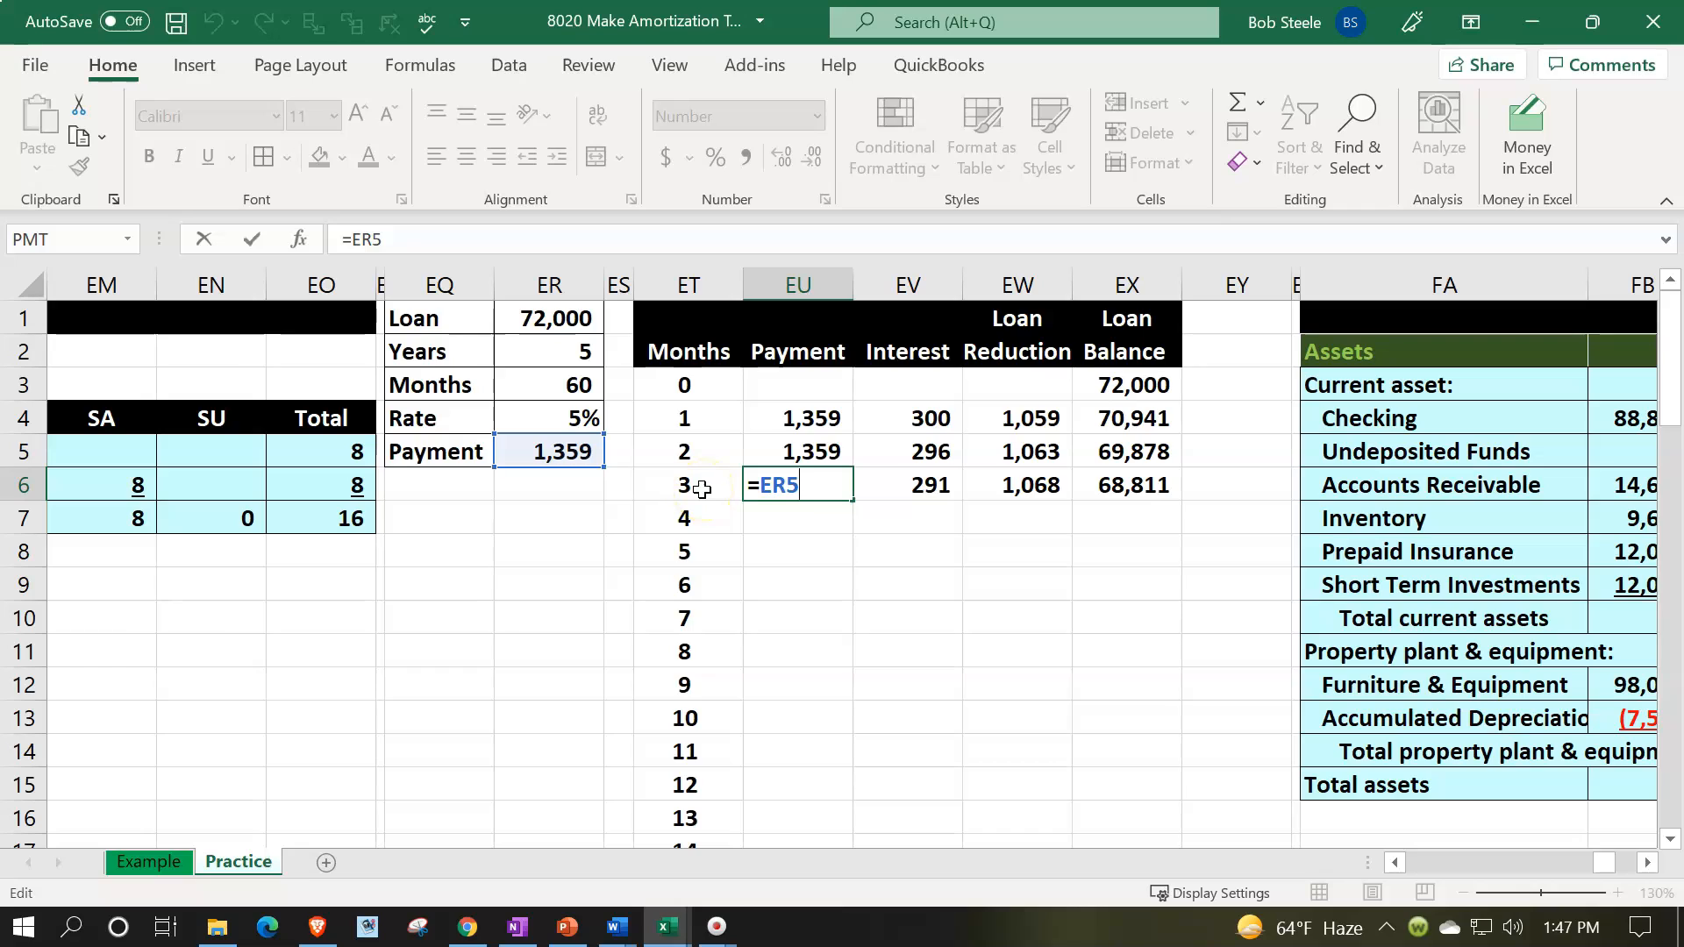
key("F4")
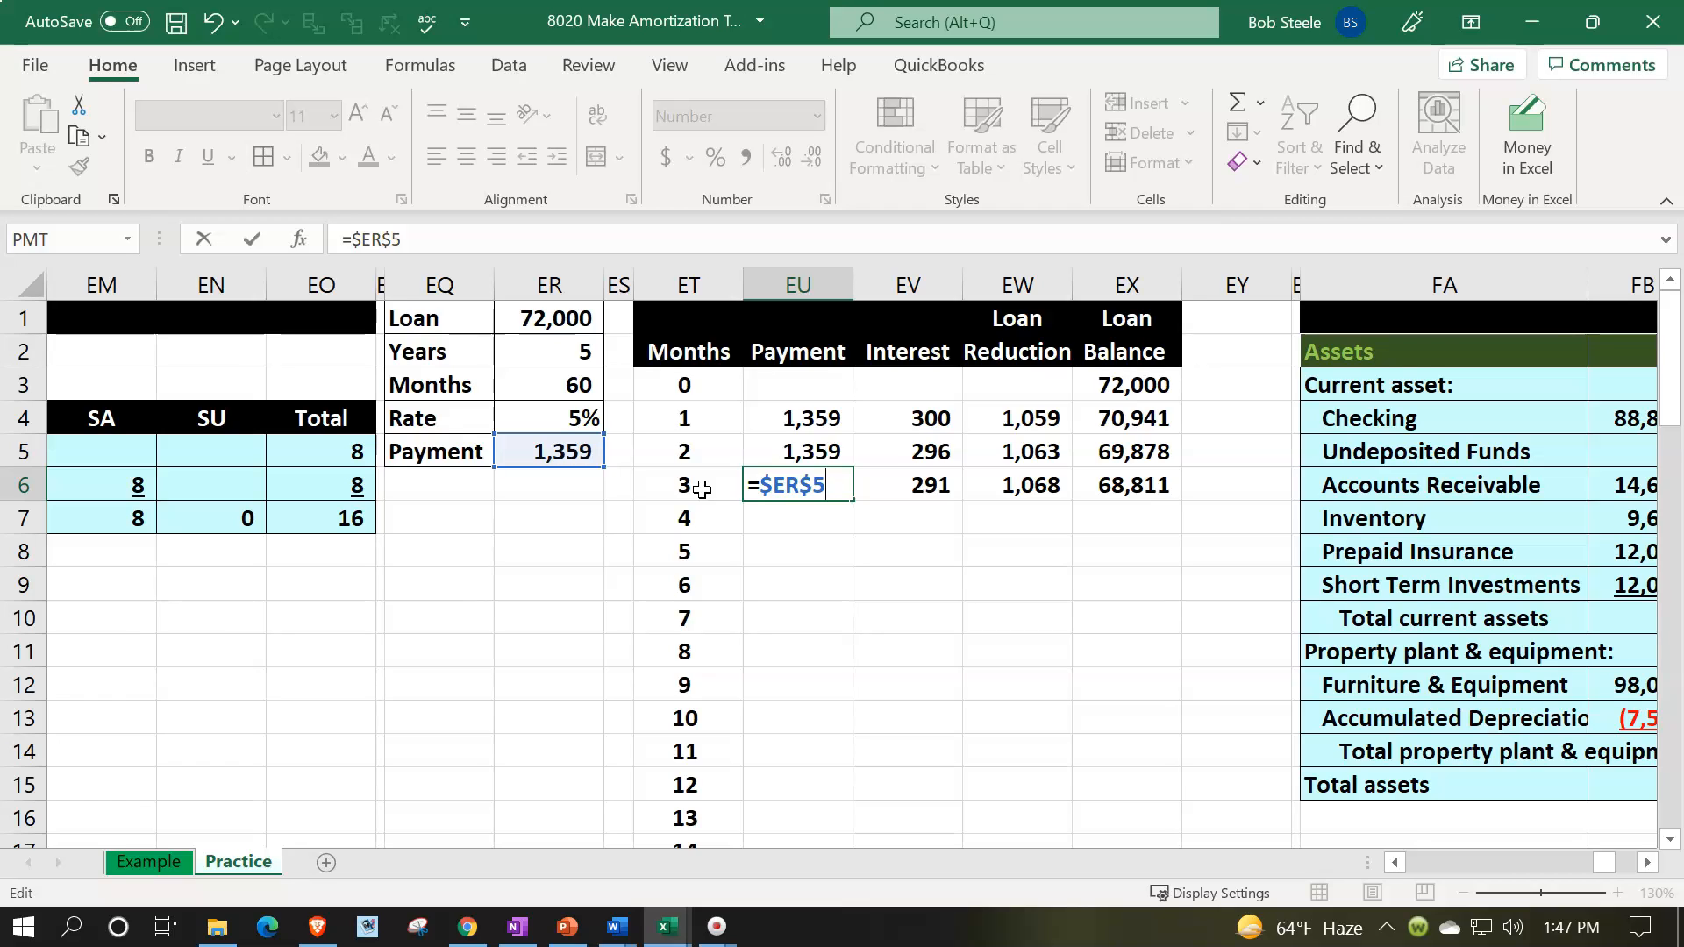
key("Return")
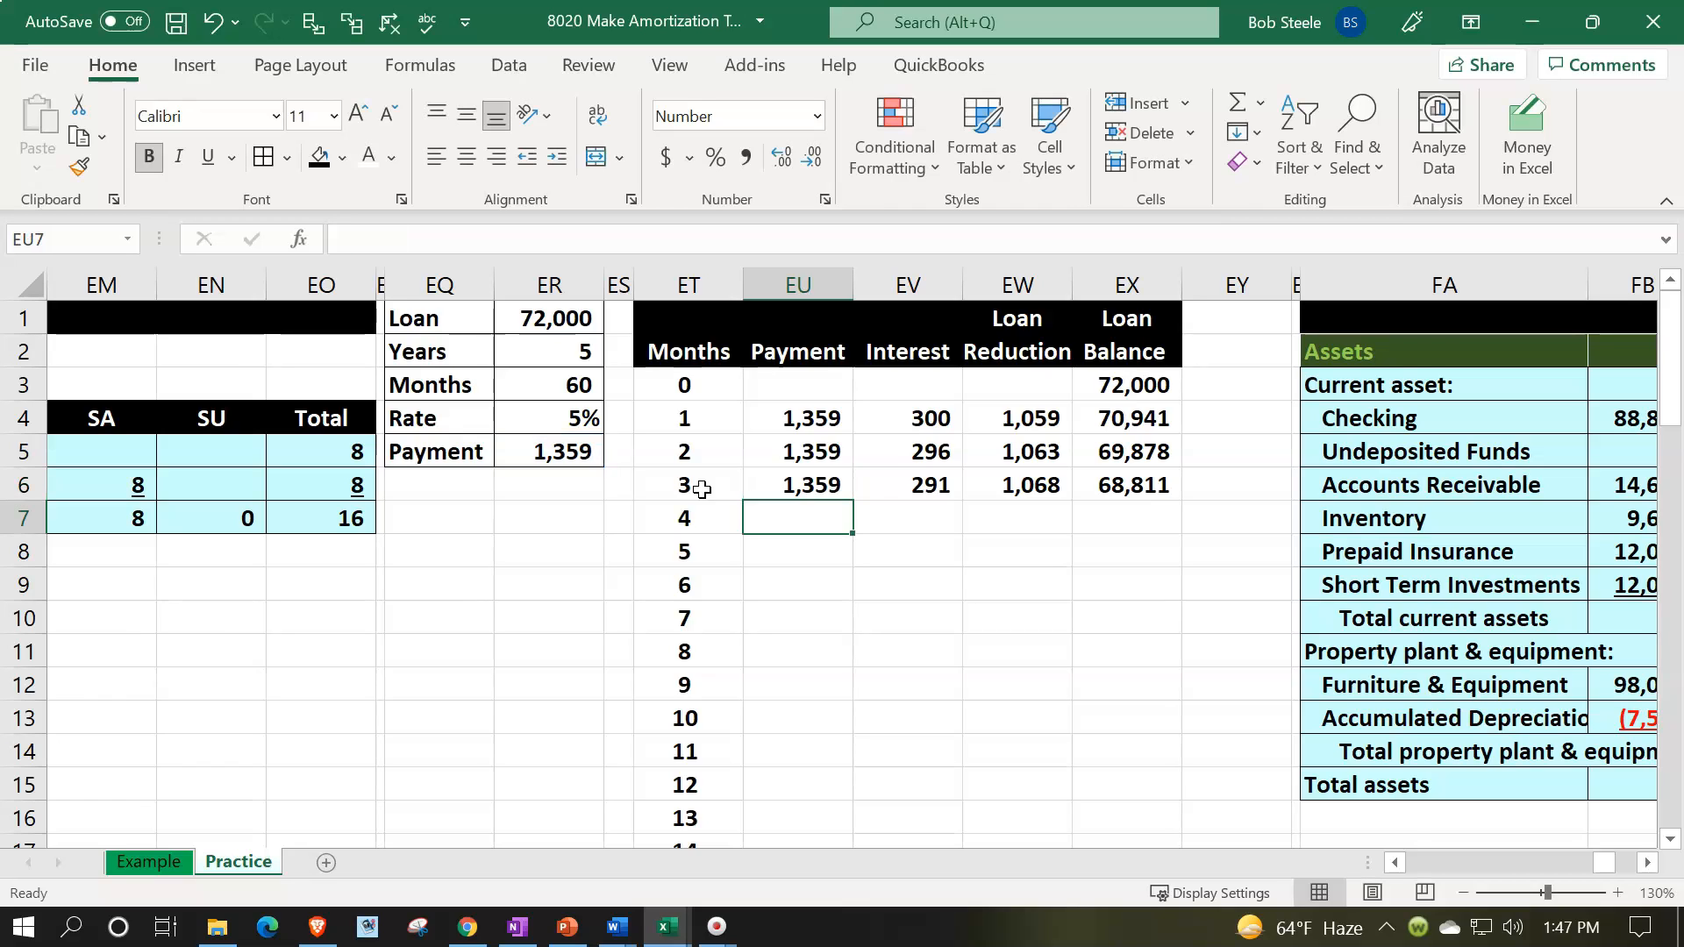
- Make the rate reference in EV6 absolute so the month 3 interest formula reads =EX5*$ER$4/12
left_click(908, 485)
double_click(908, 485)
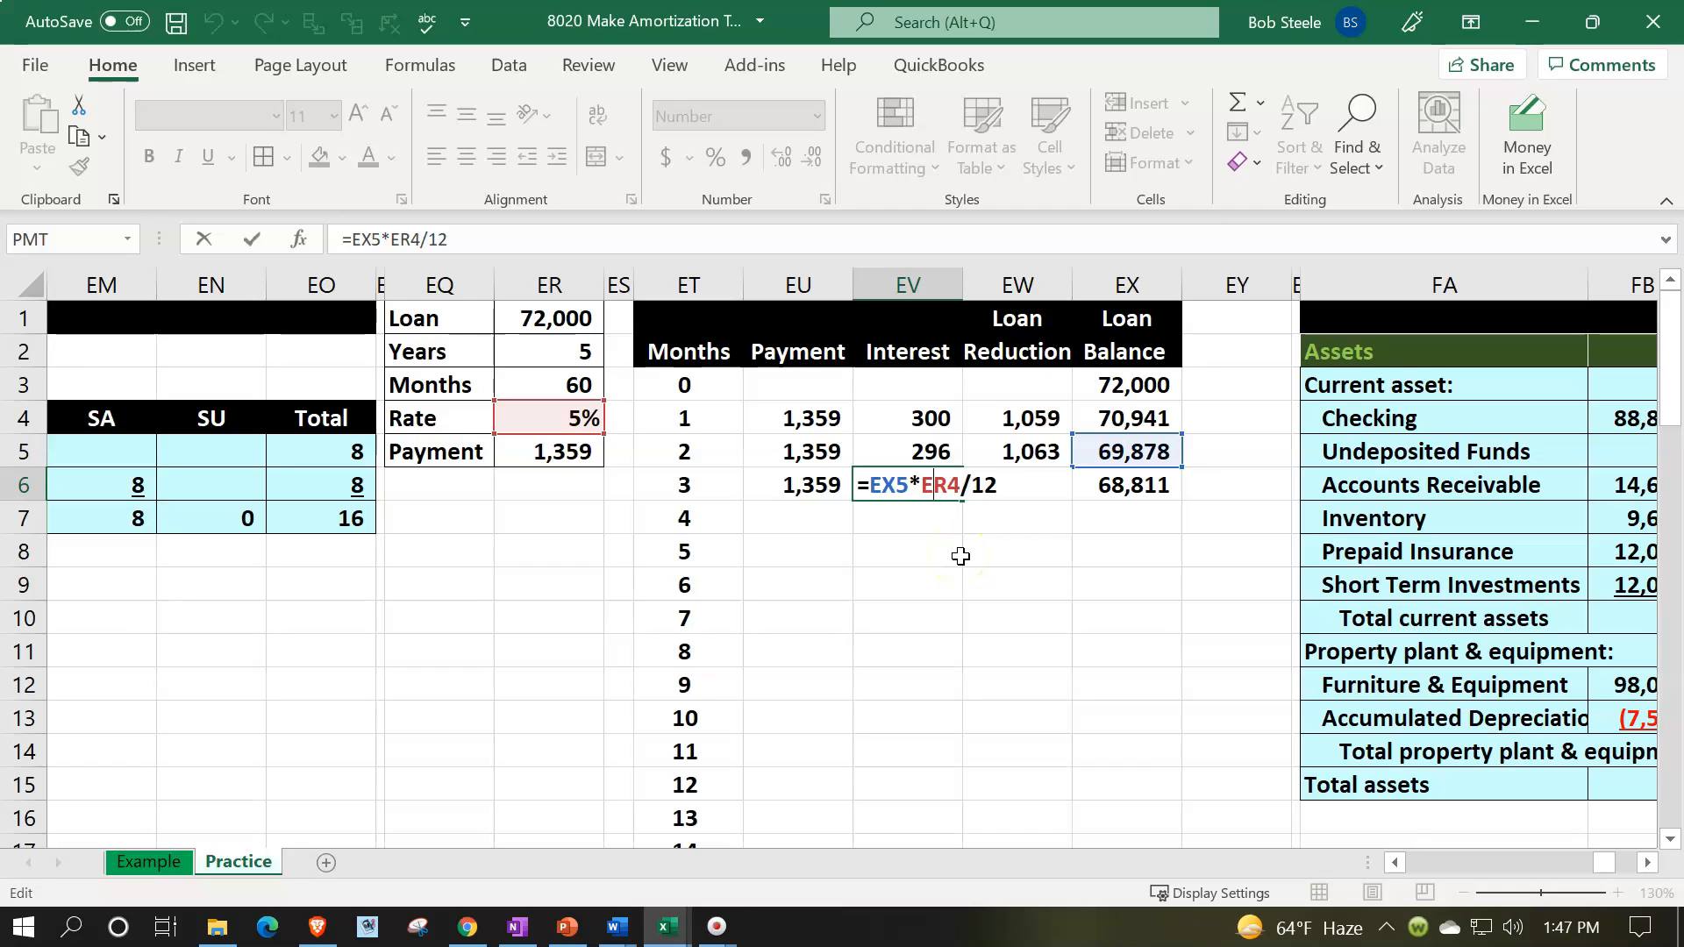
key("F4")
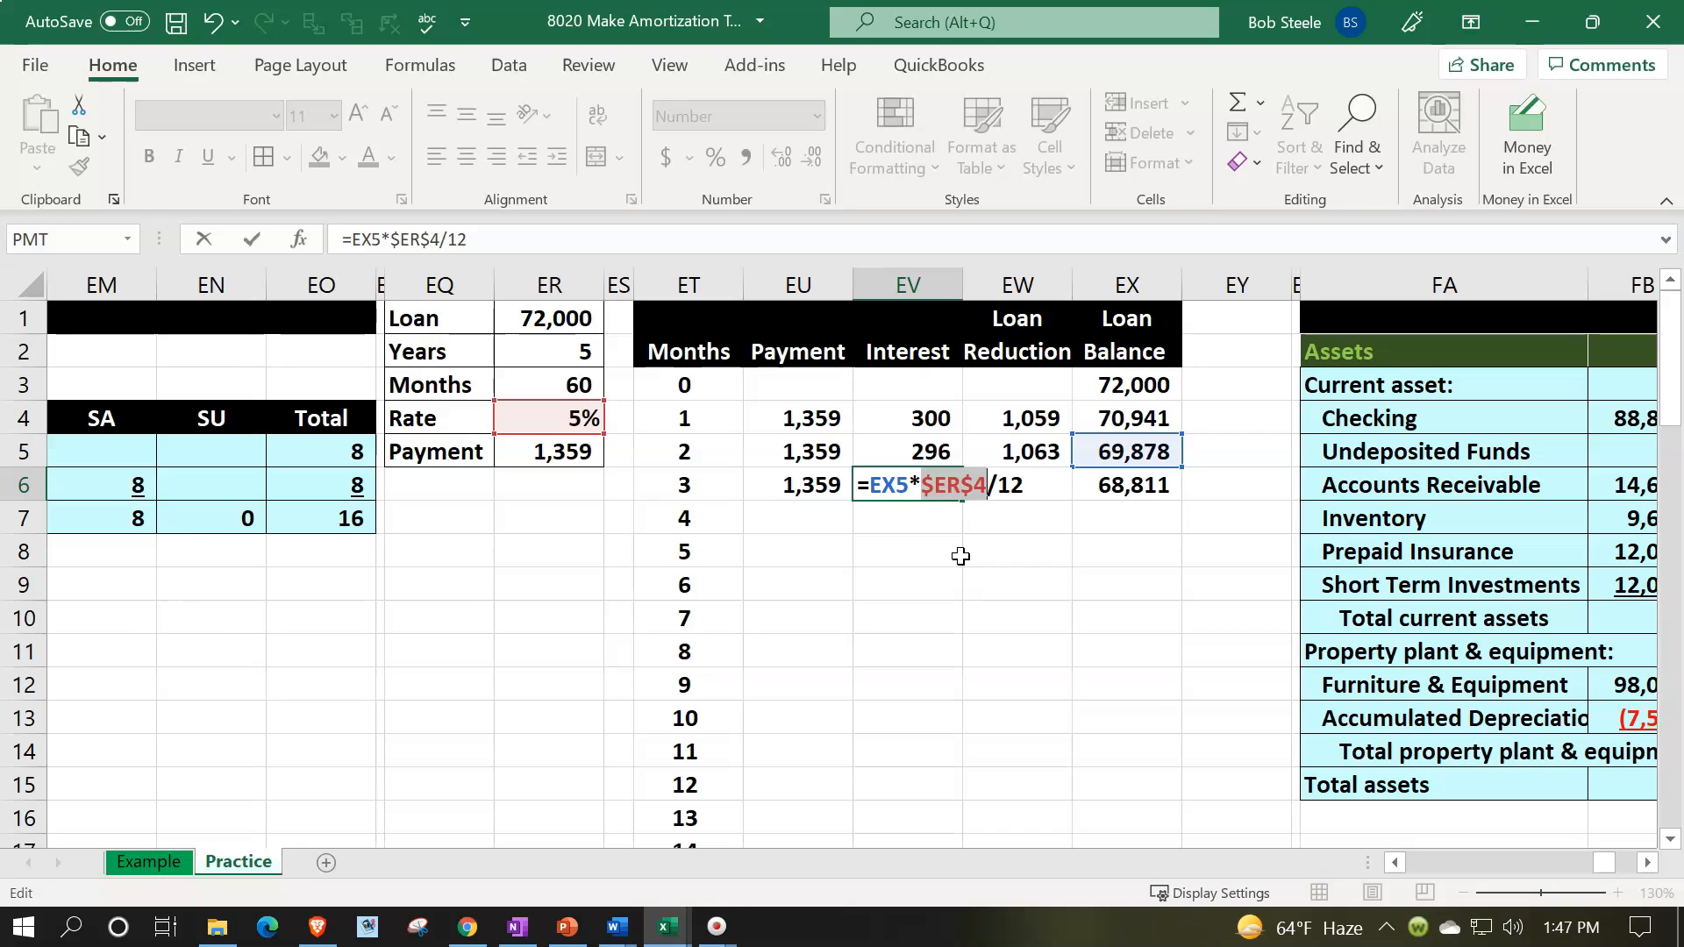
key("Return")
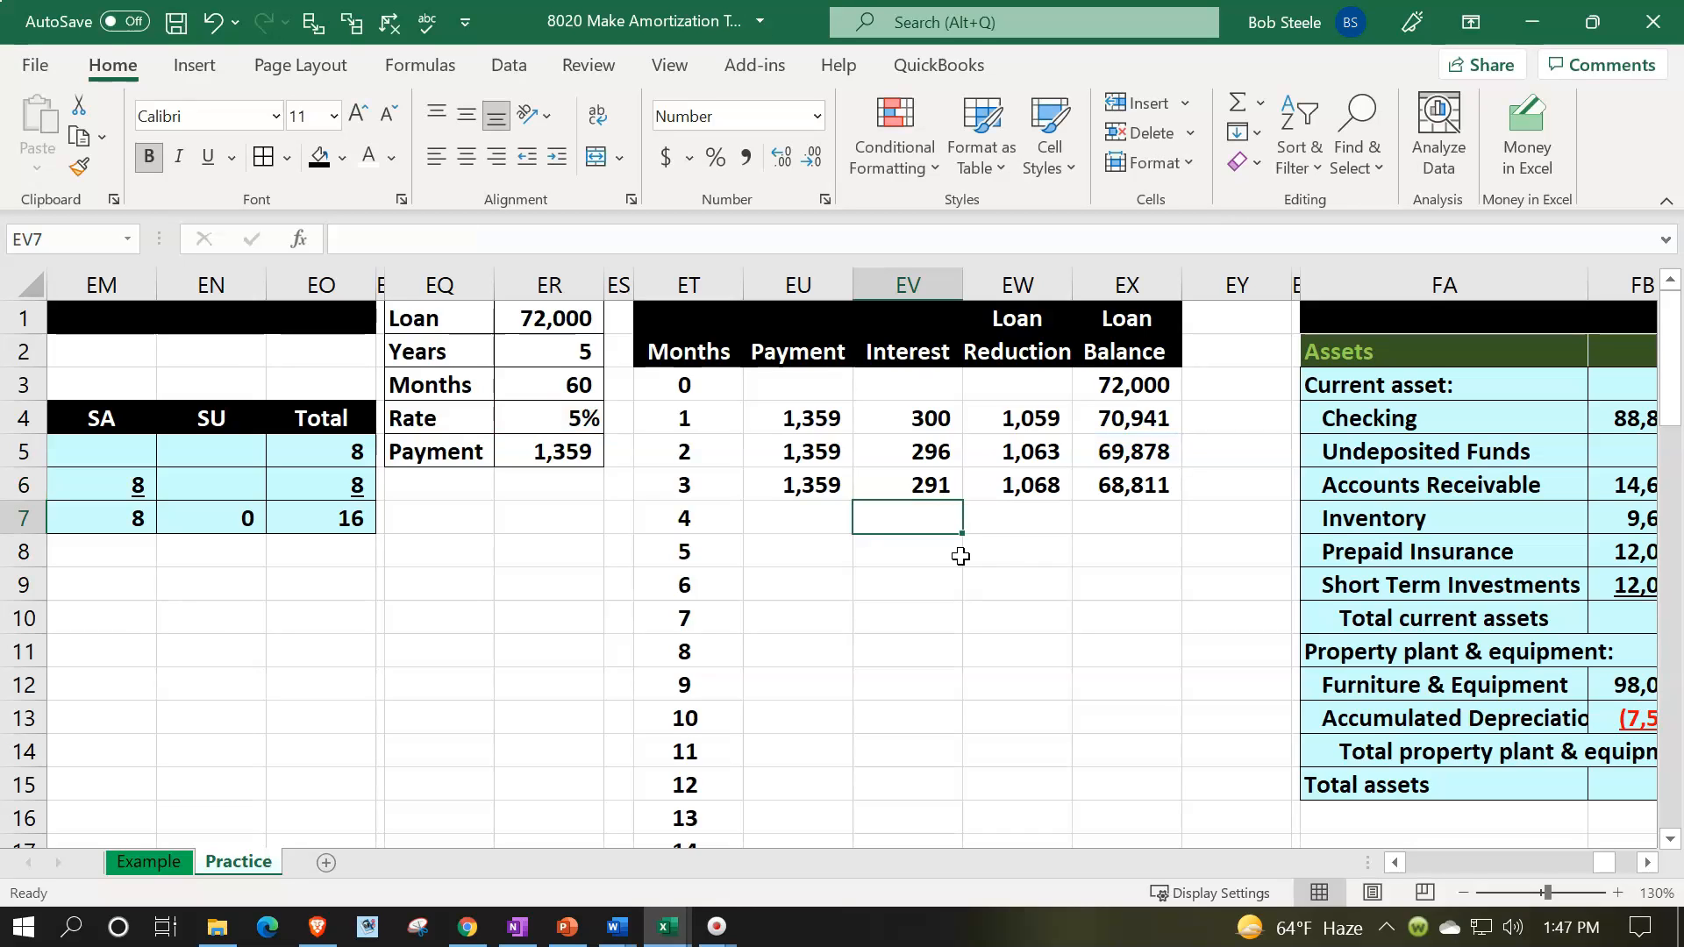
- Check the cell references in the month 3 loan reduction formula in EW6 and the loan balance formula in EX6
left_click(1003, 485)
type("=")
key("Left")
key("Left")
type("-")
key("Left")
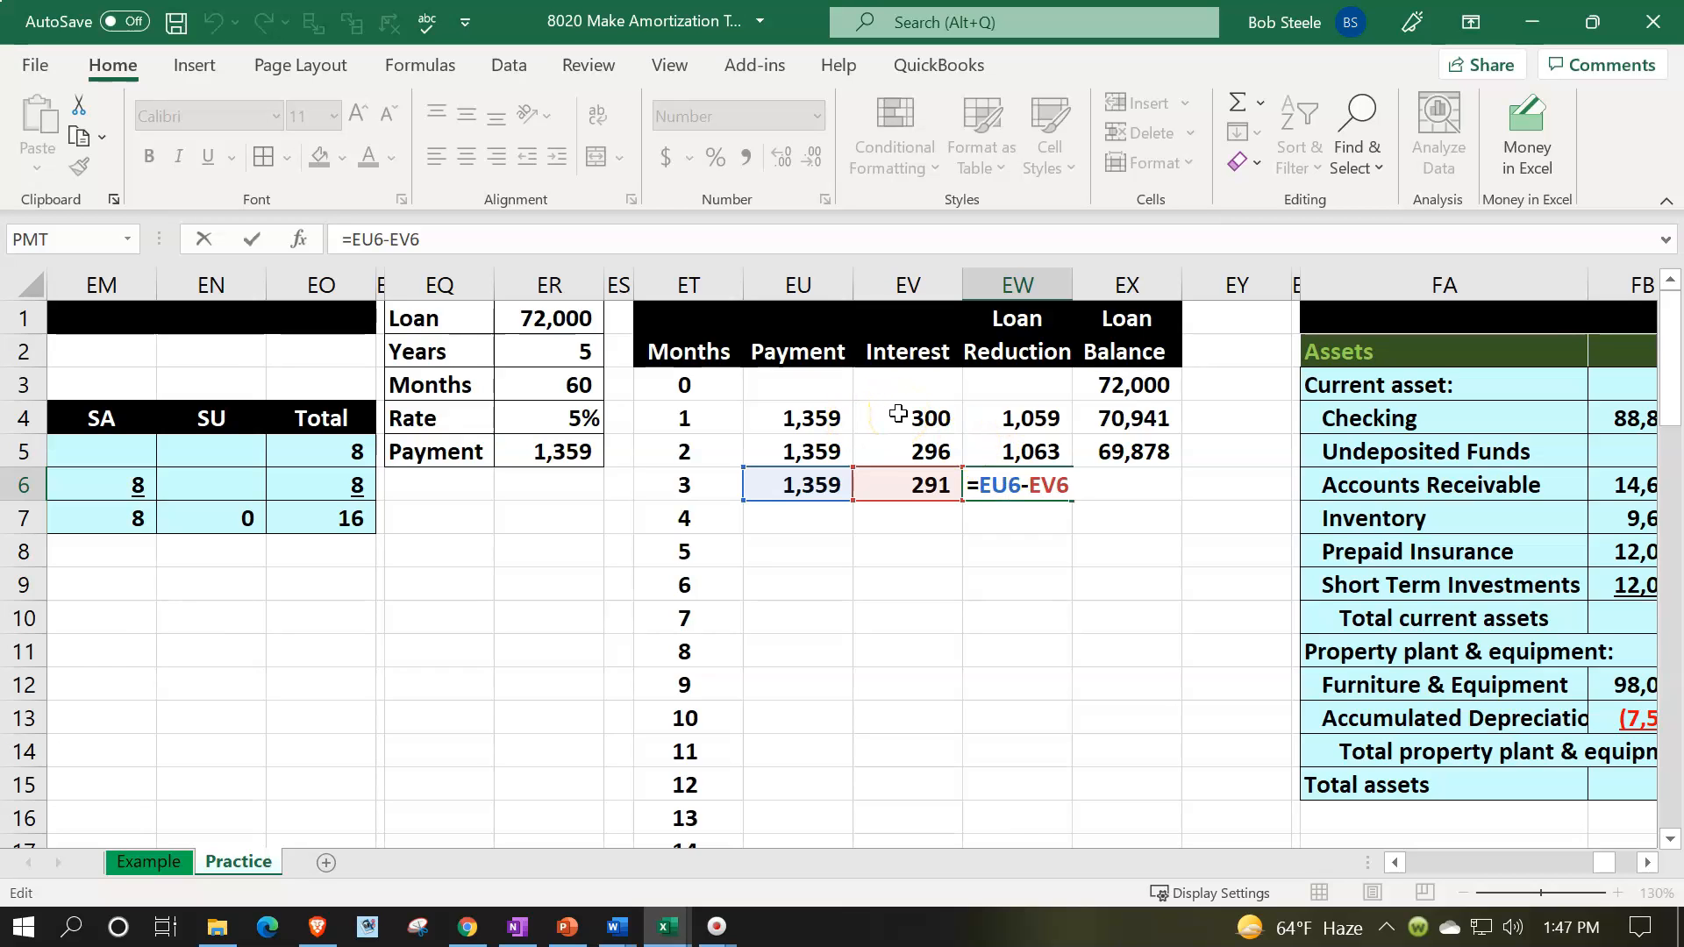
key("Return")
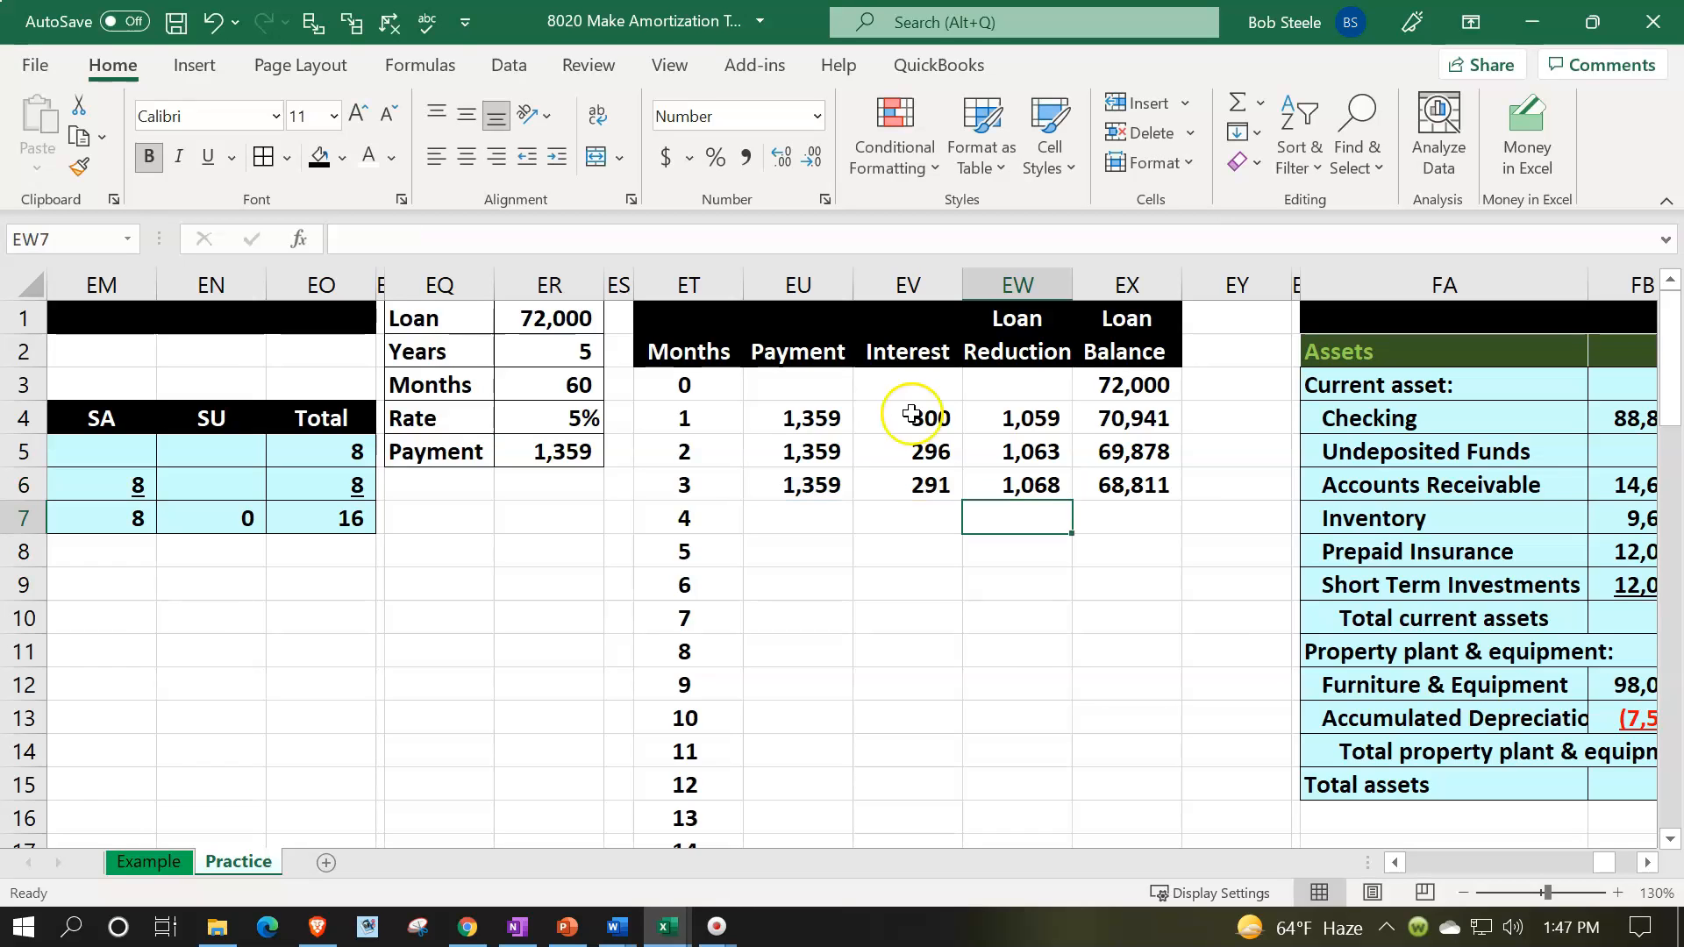
left_click(1112, 483)
type("=")
key("Up")
type("-")
key("Left")
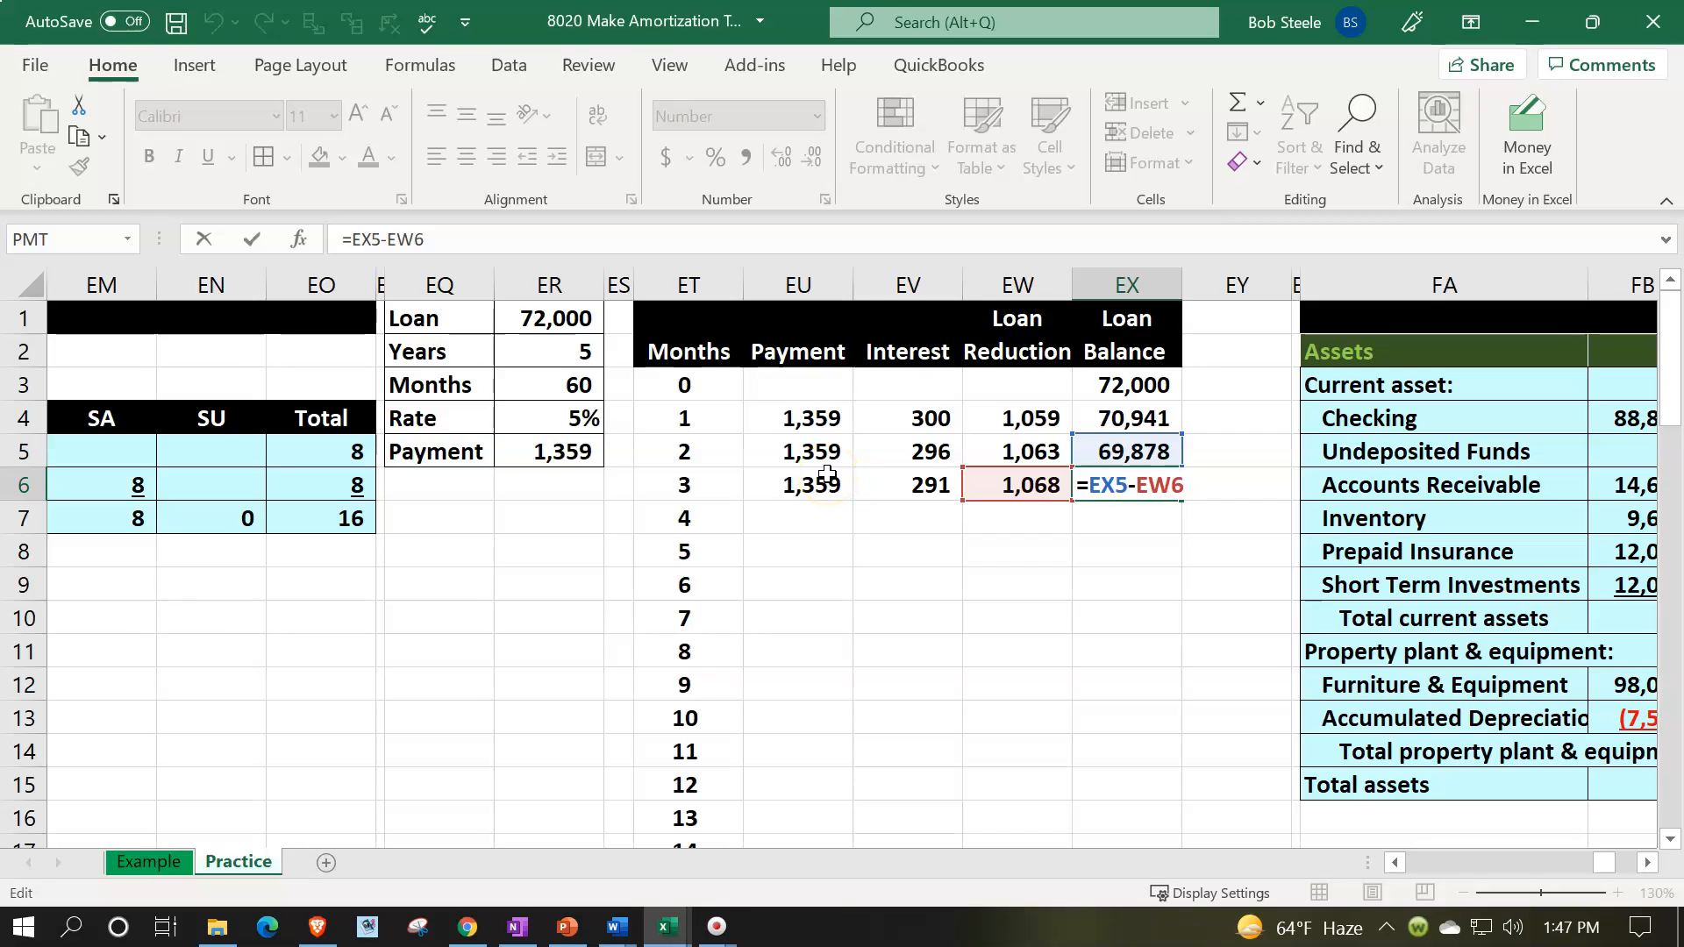
key("Return")
- Fill the month 3 formulas in EU6:EX6 down through month 60 in row 63 and review the interest, loan reduction and payment columns
left_click_drag(827, 475, 1155, 793)
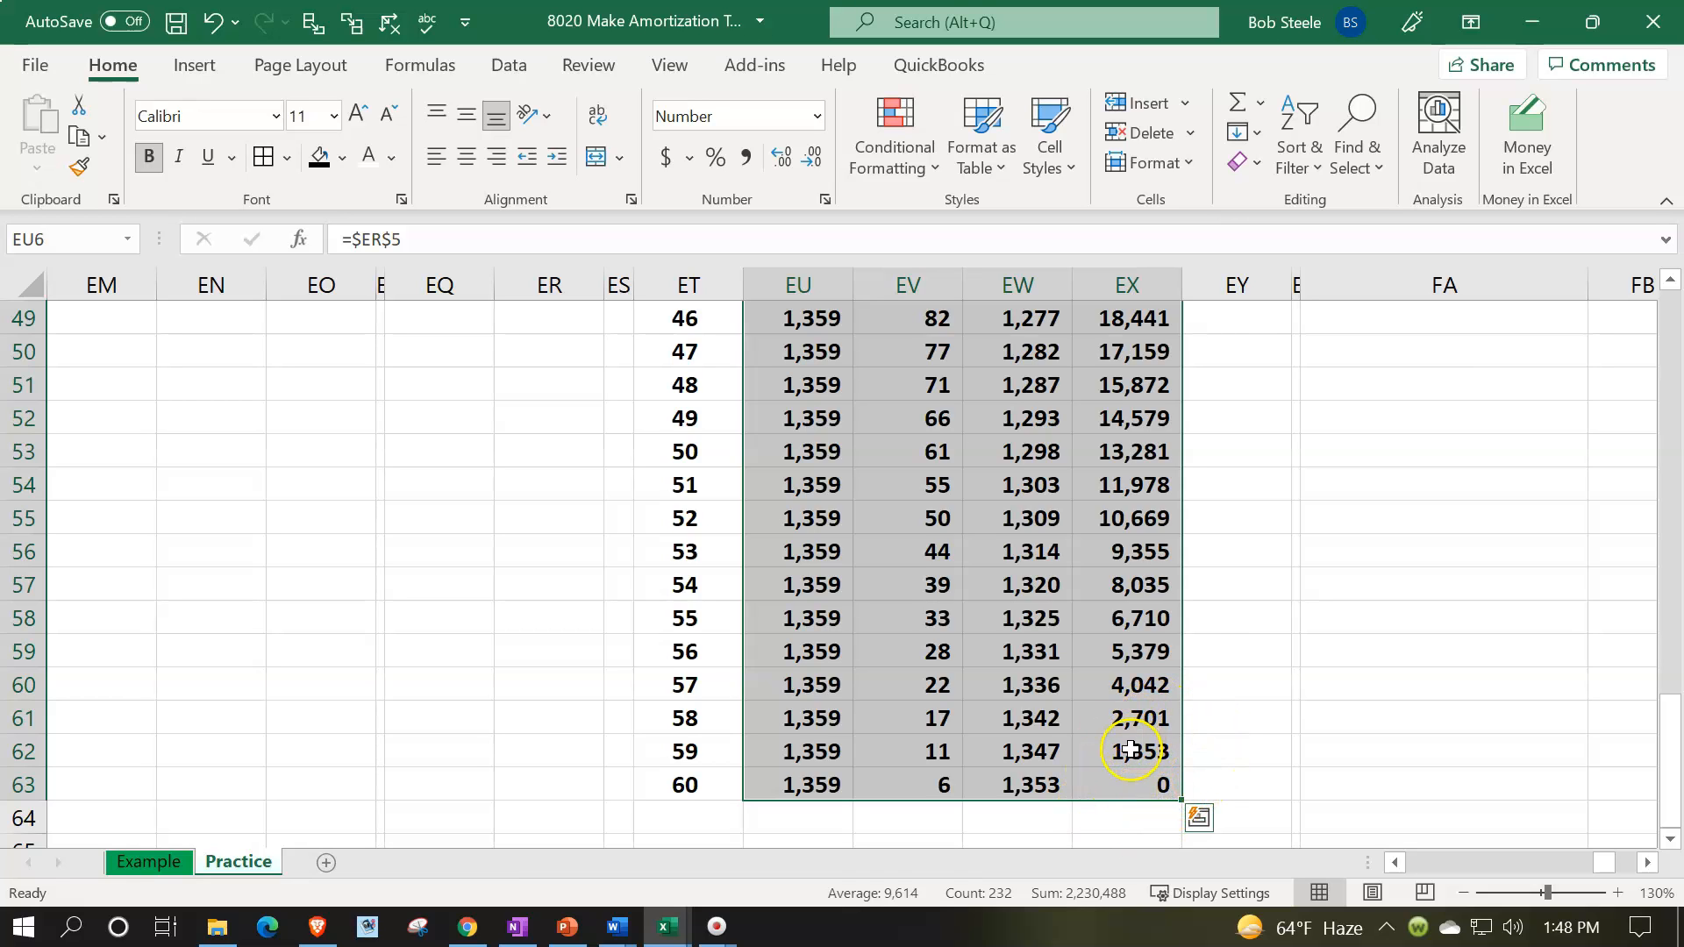
scroll(1130, 748, "up", 16)
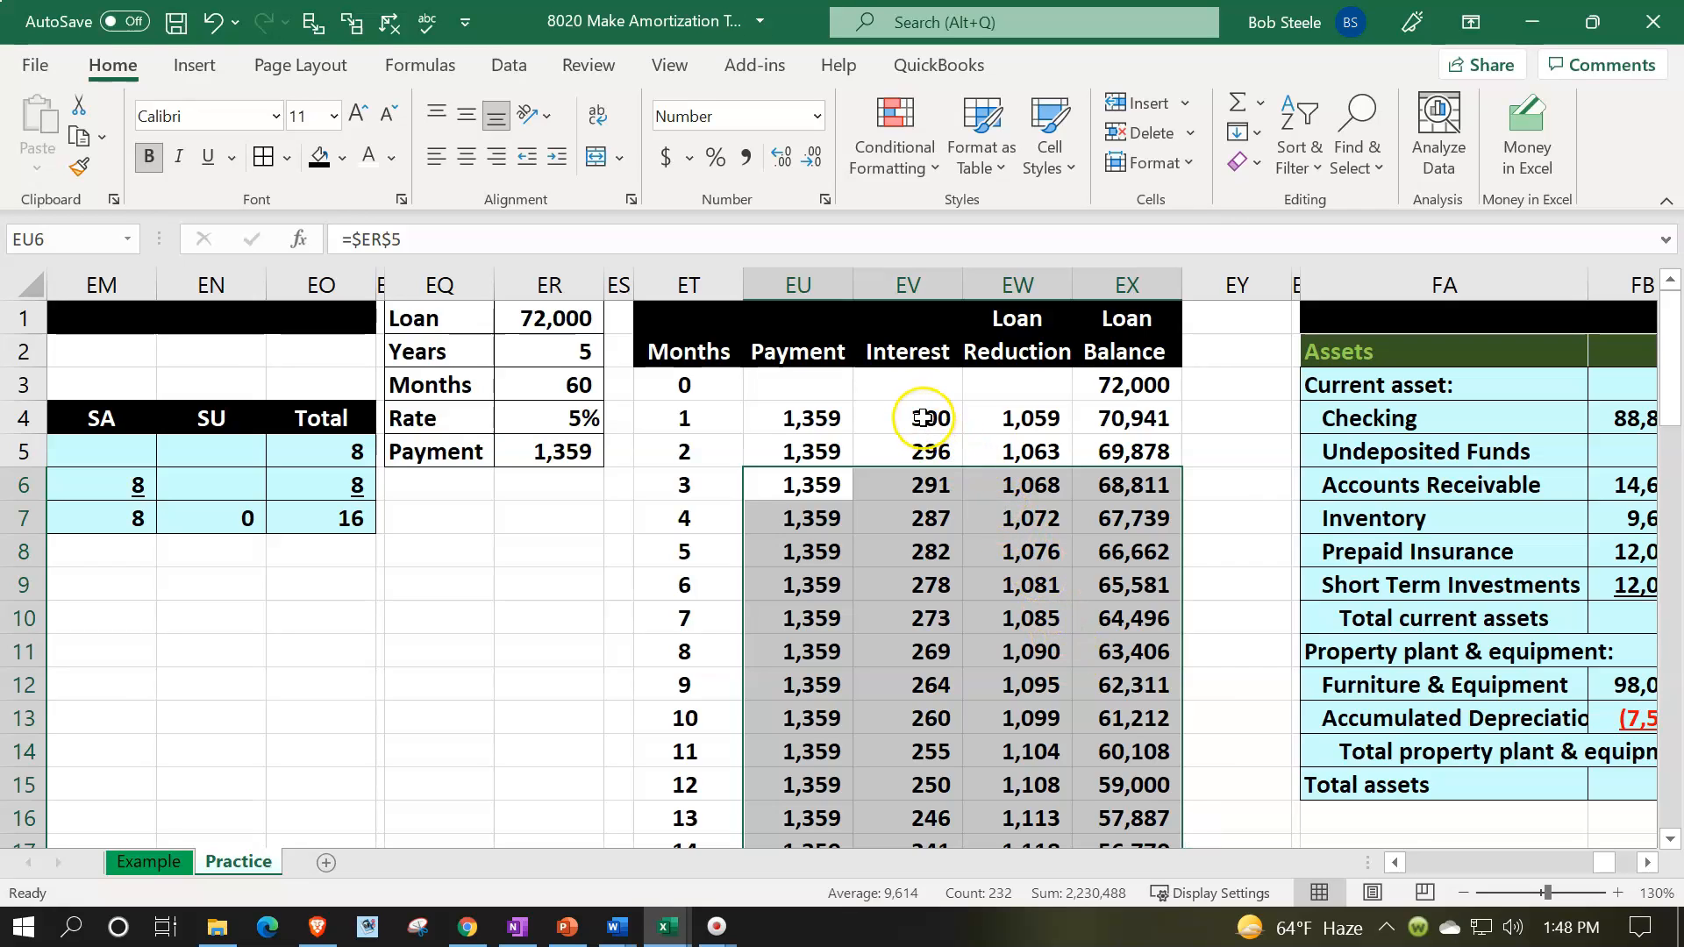
left_click(923, 418)
left_click_drag(923, 419, 935, 752)
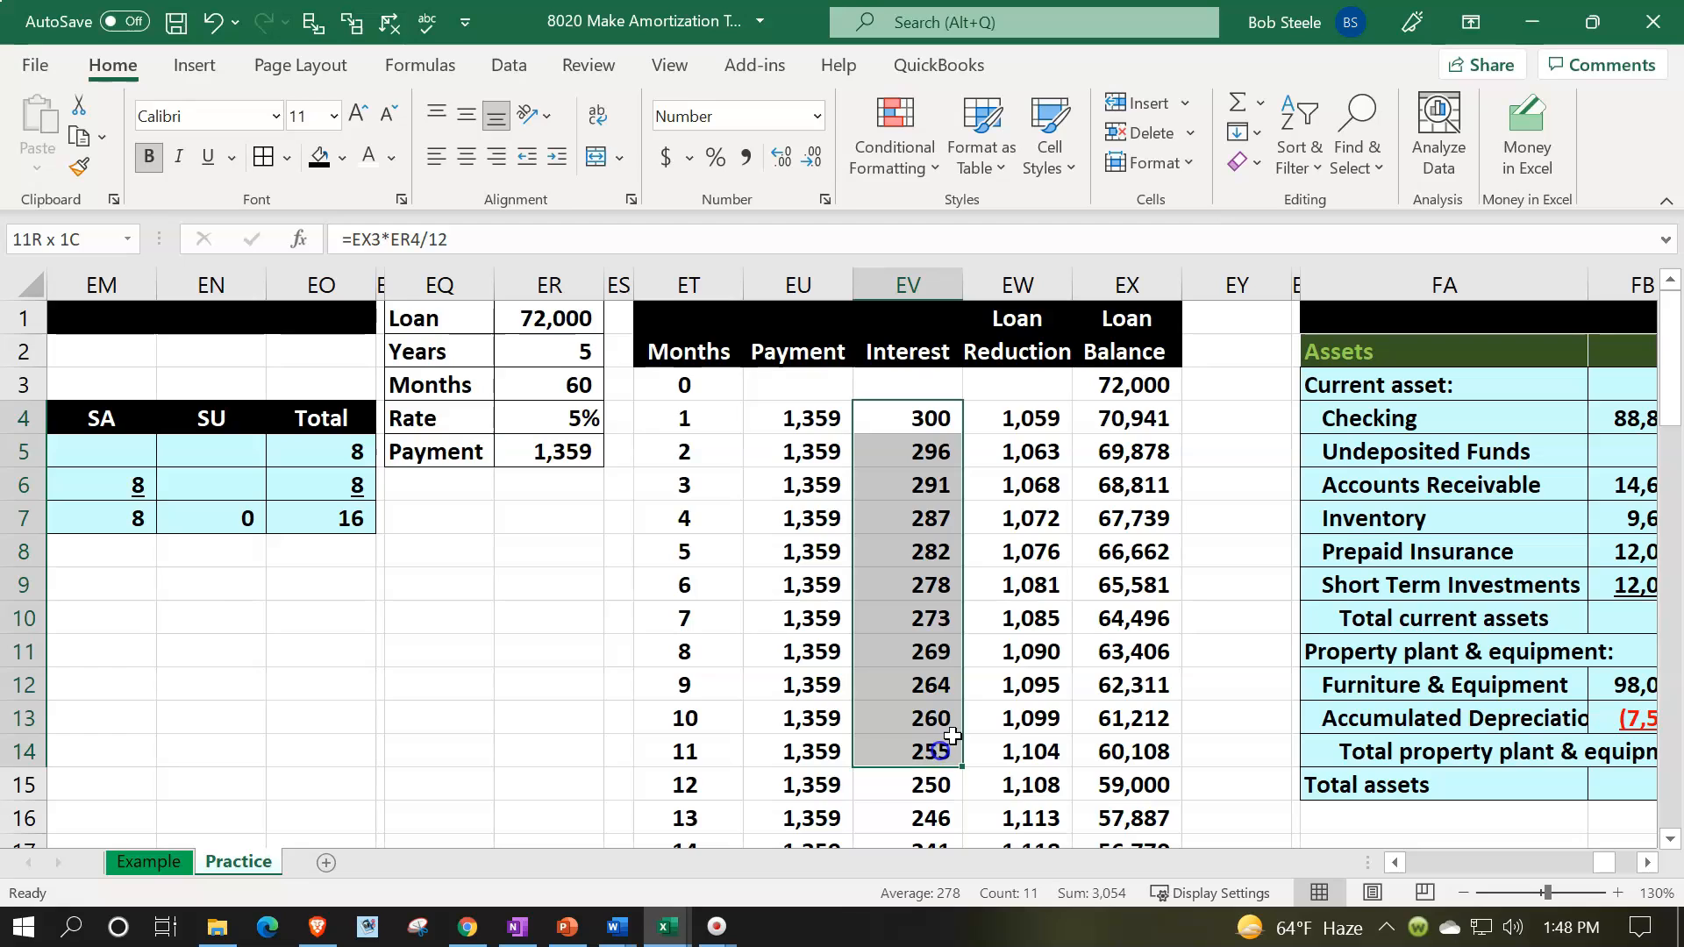
left_click_drag(1017, 419, 1055, 662)
left_click_drag(811, 418, 812, 666)
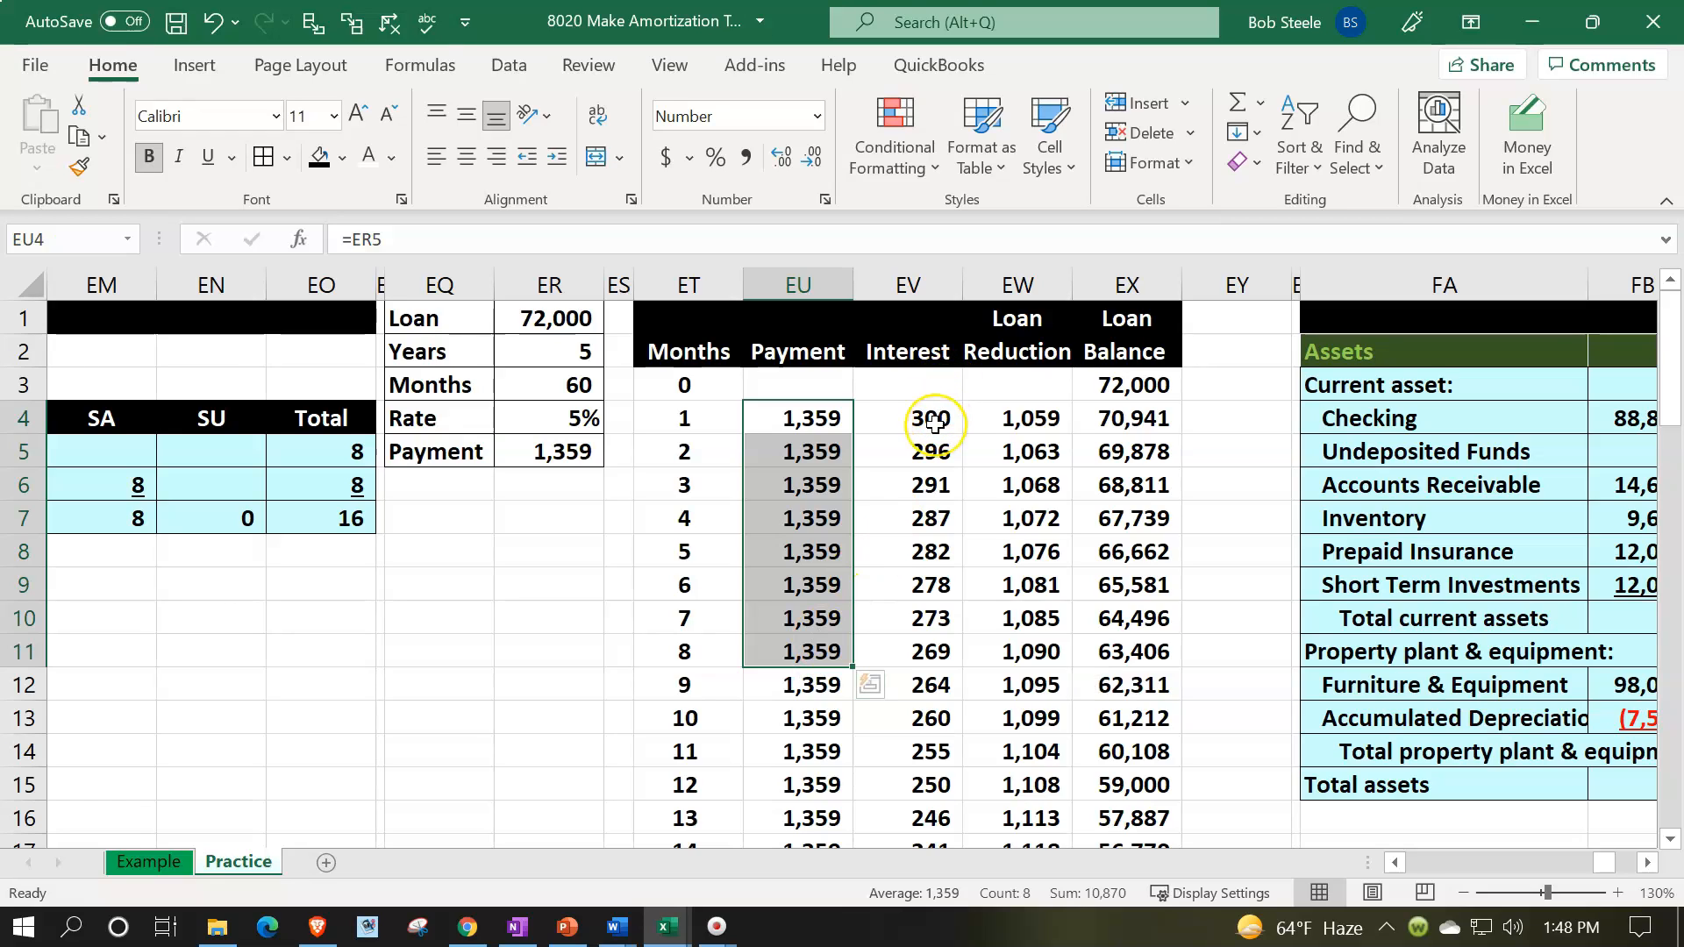
- Review the loan balance, interest and loan reduction formulas in the first months and in the last months before month 60
left_click(1090, 386)
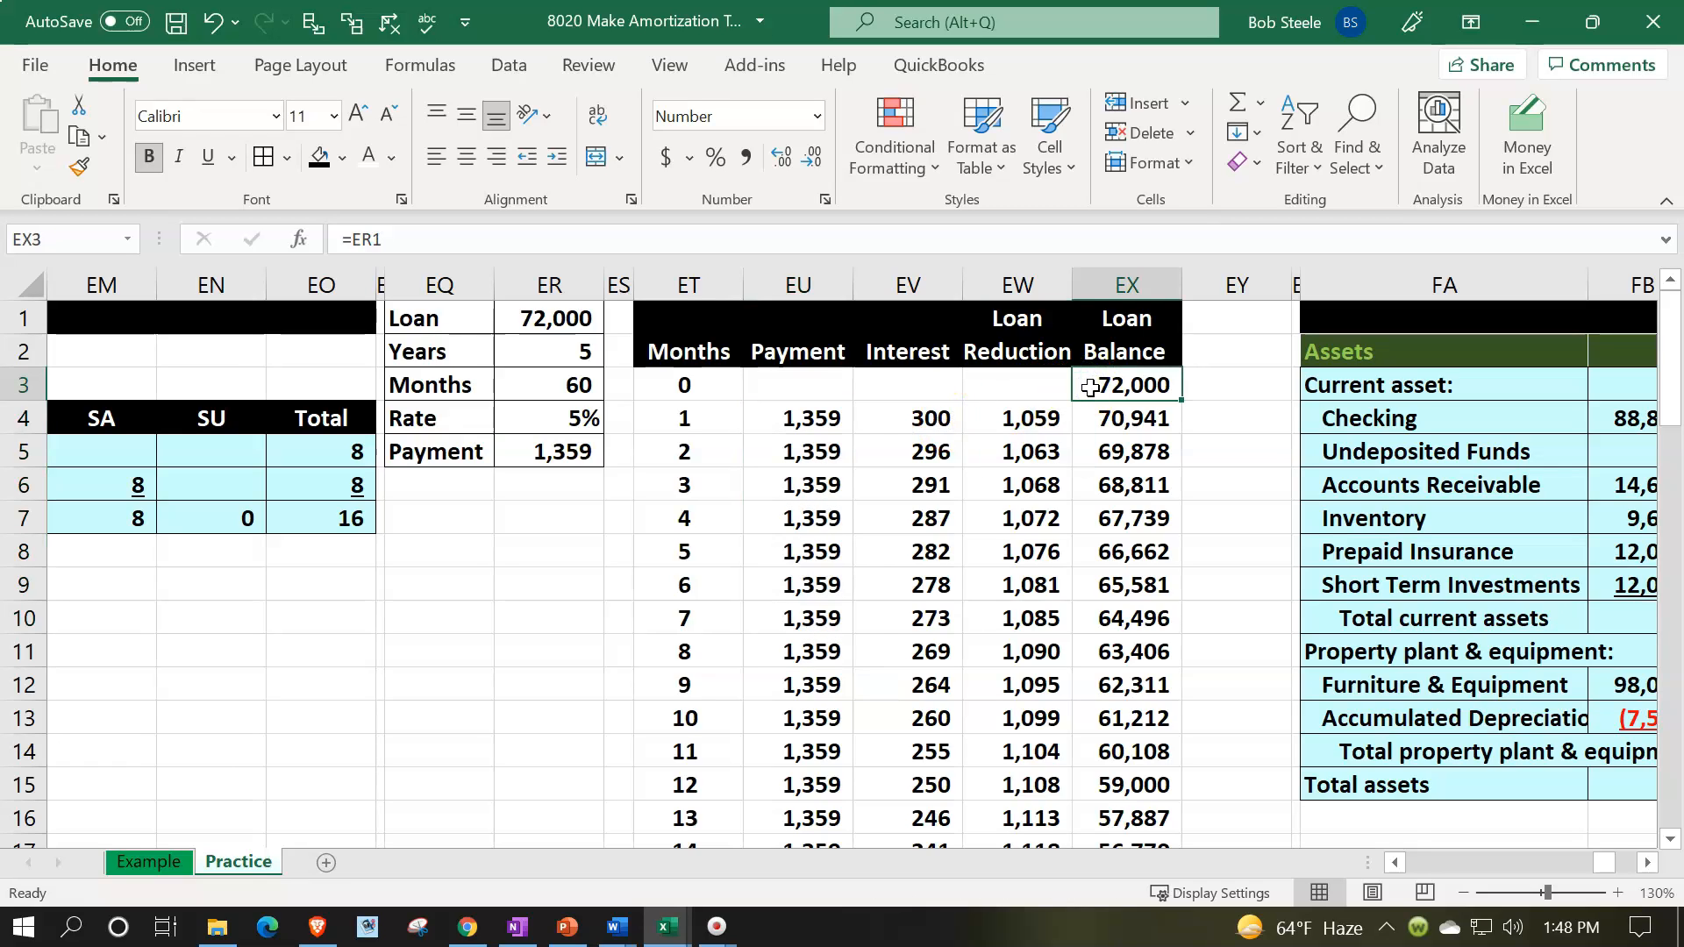
left_click(1092, 419)
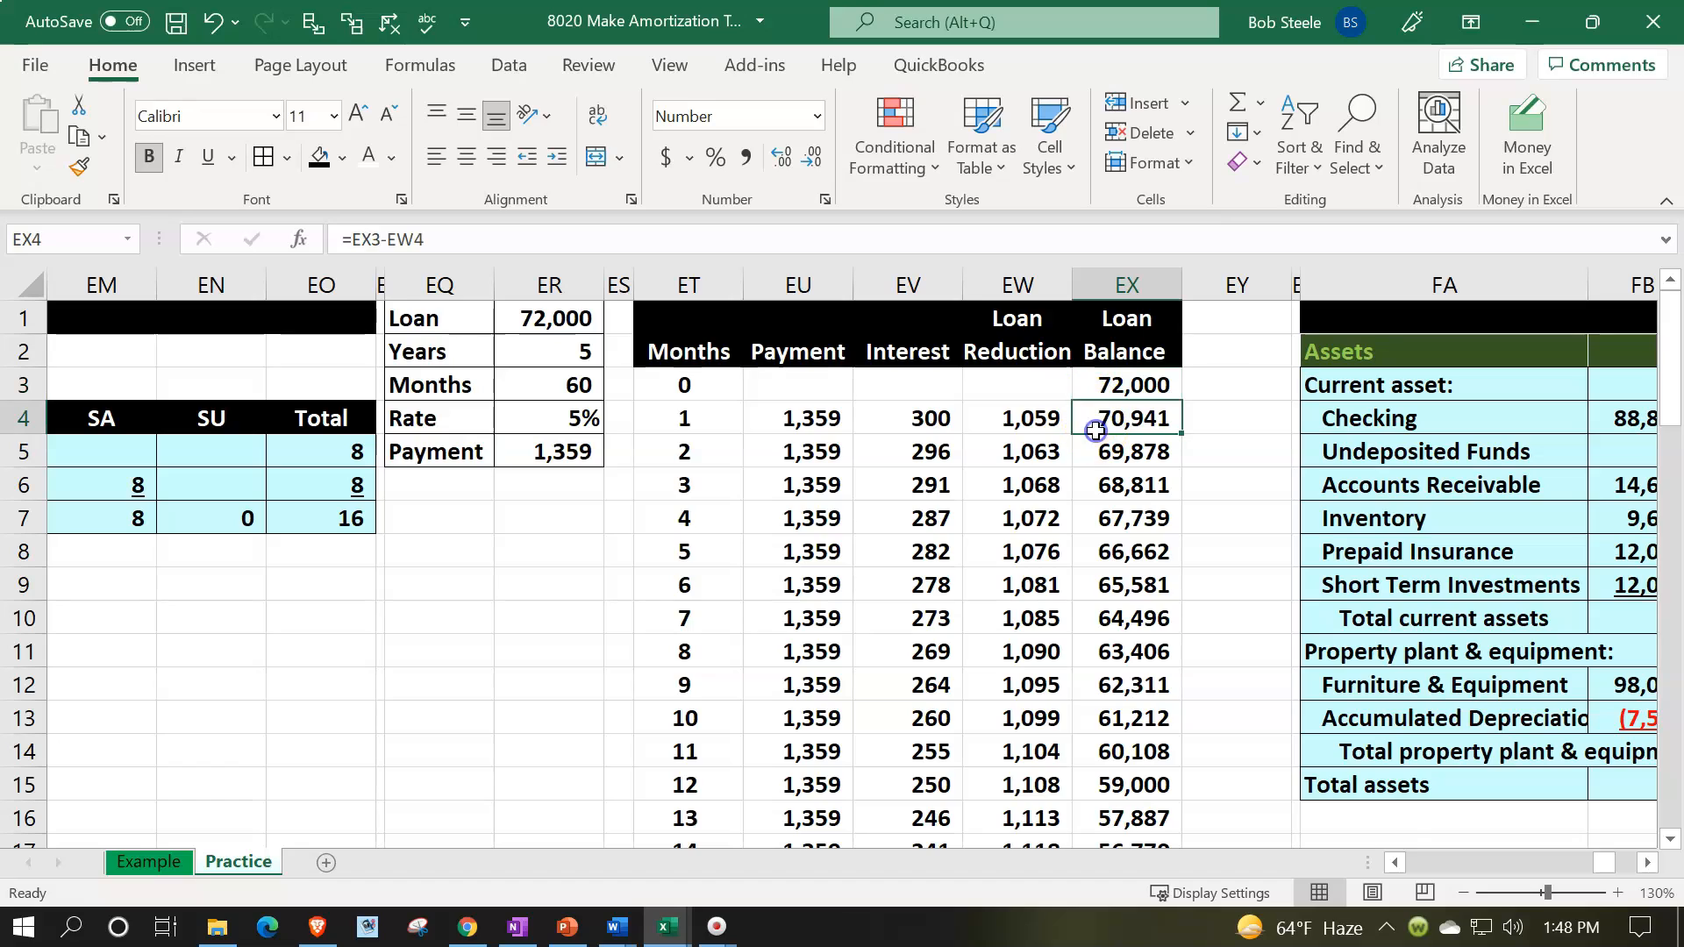
left_click(949, 488)
left_click(903, 494)
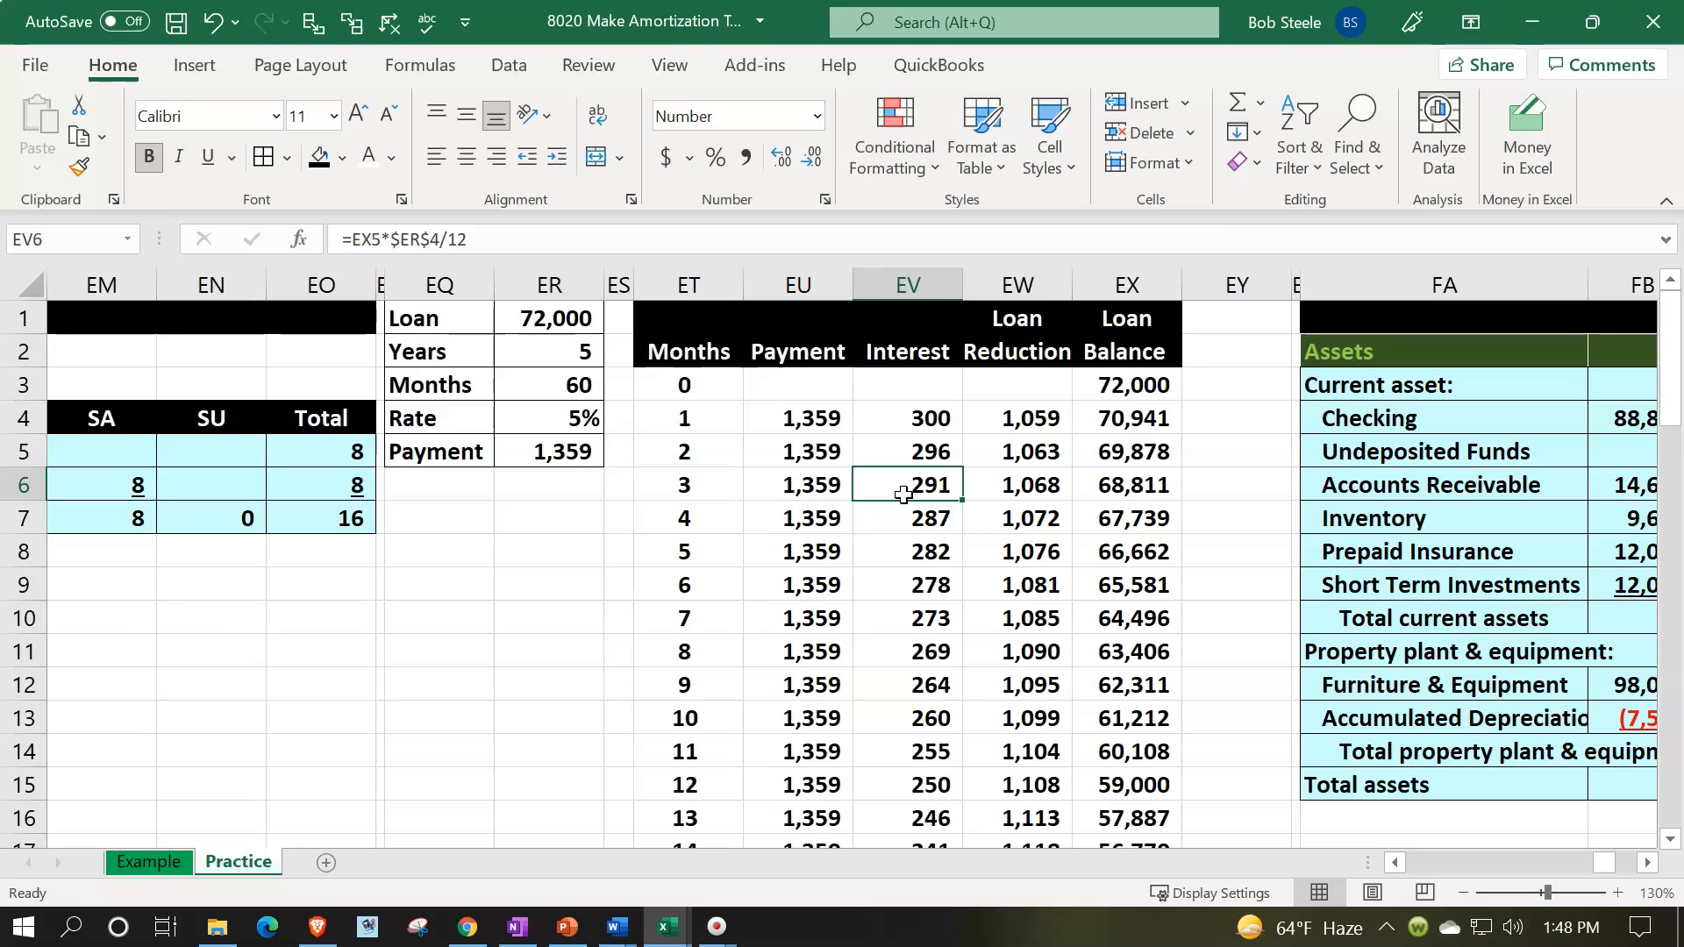
left_click(1000, 489)
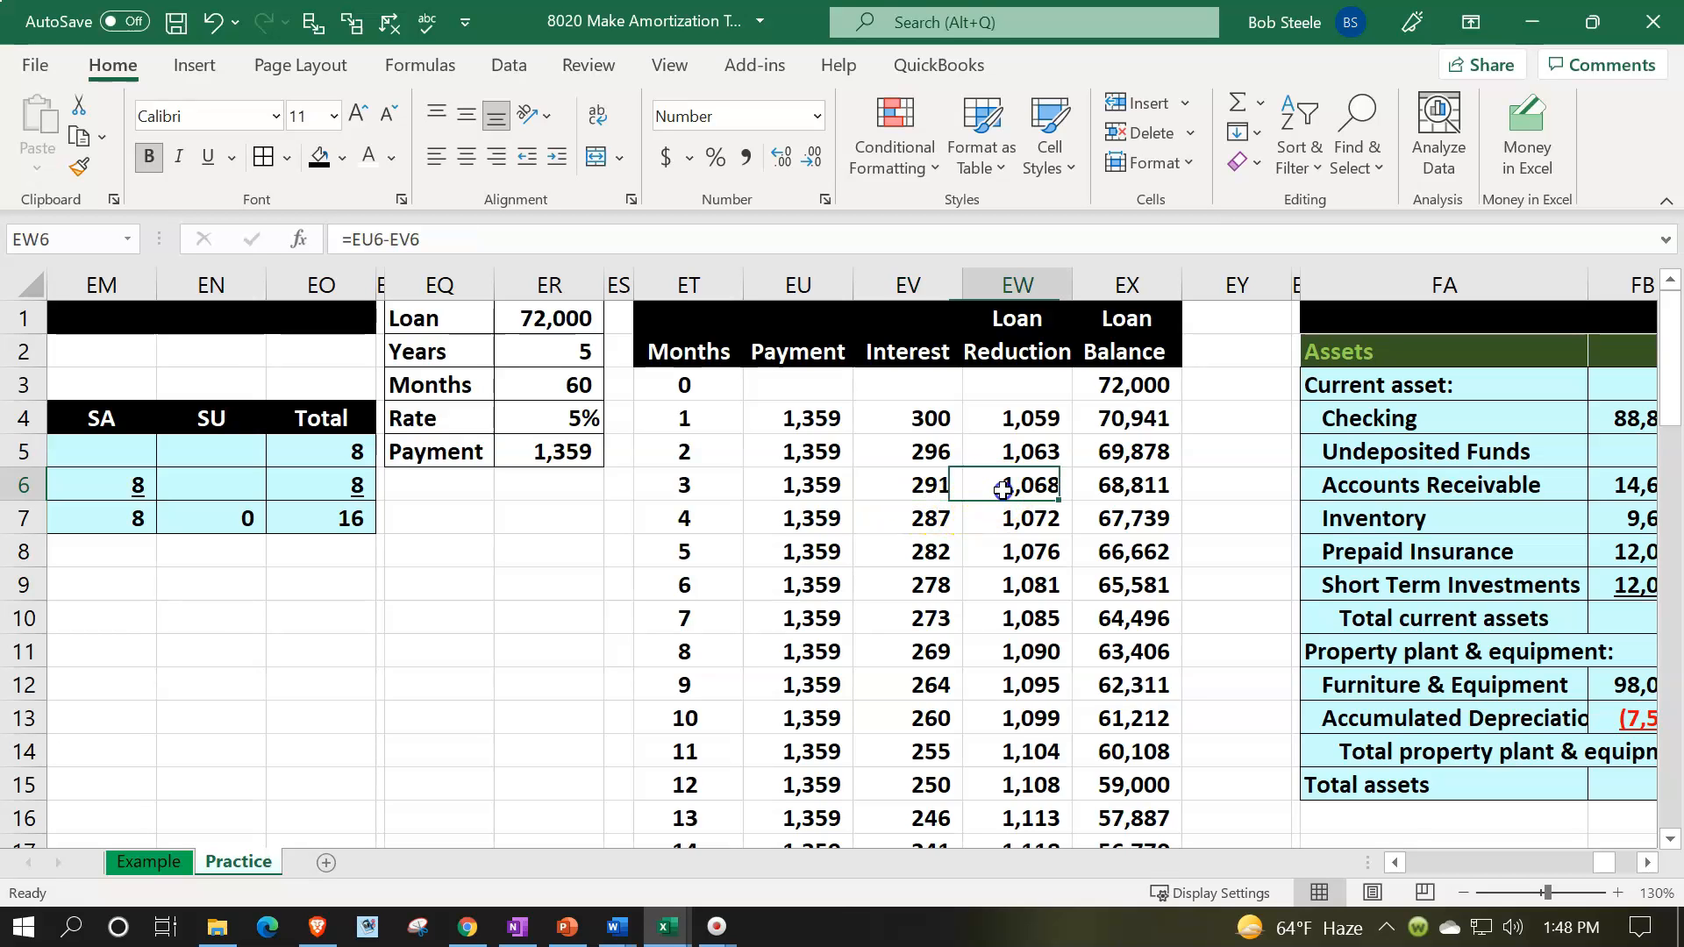
scroll(1003, 490, "down", 6)
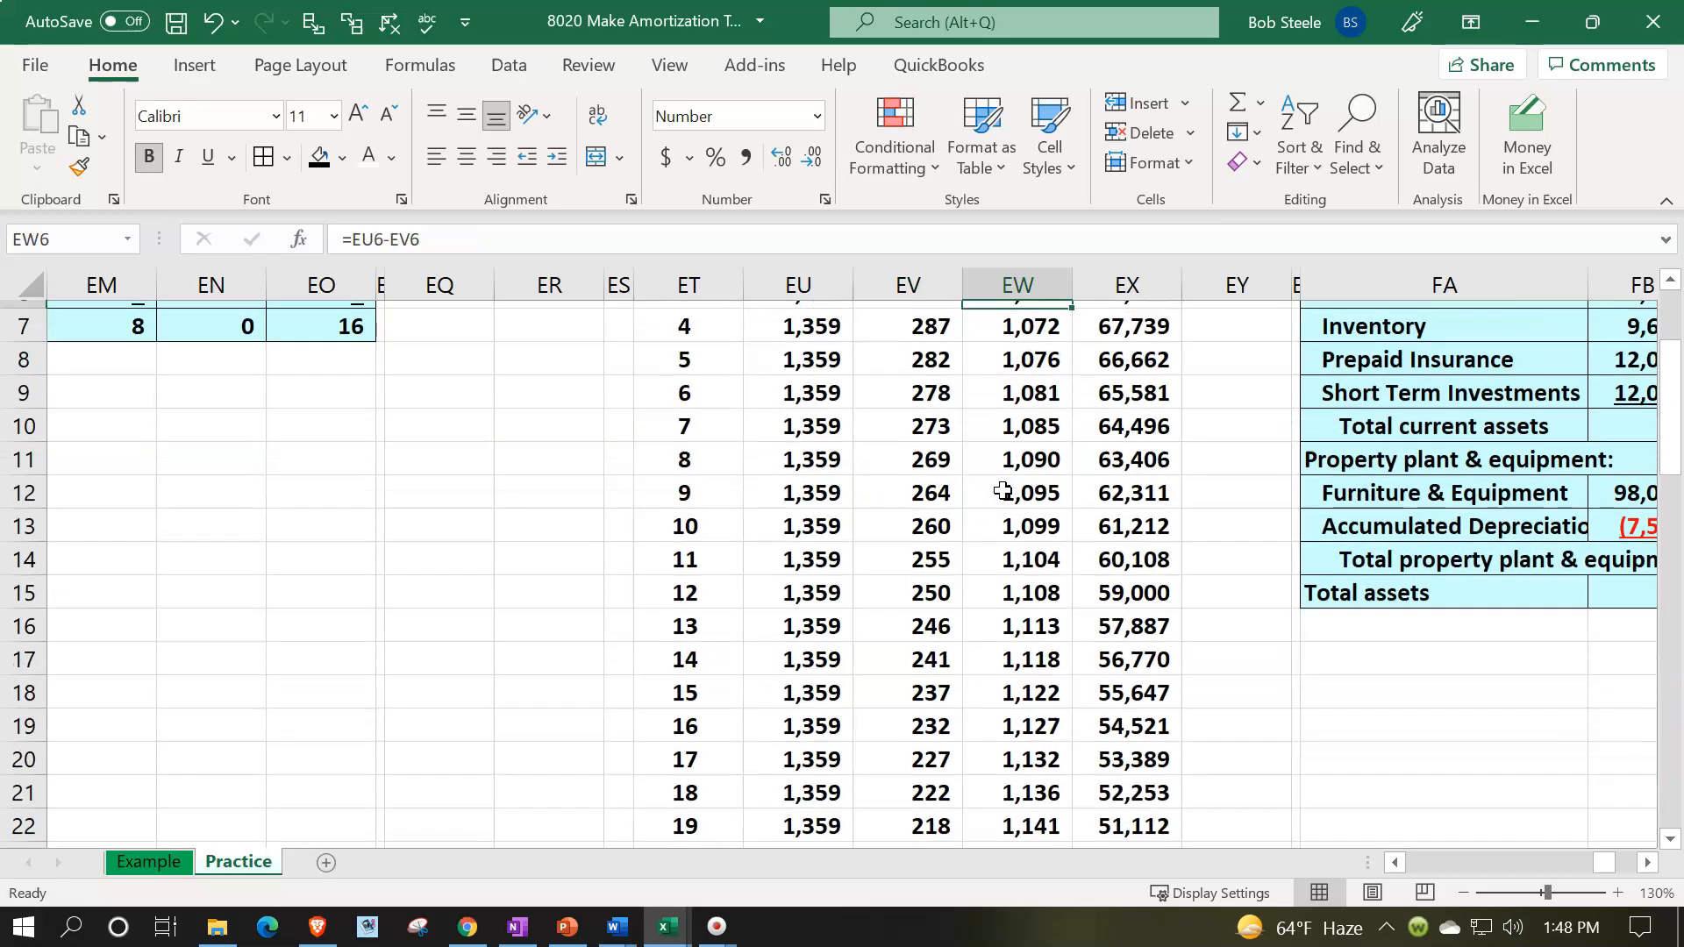
scroll(1003, 490, "down", 8)
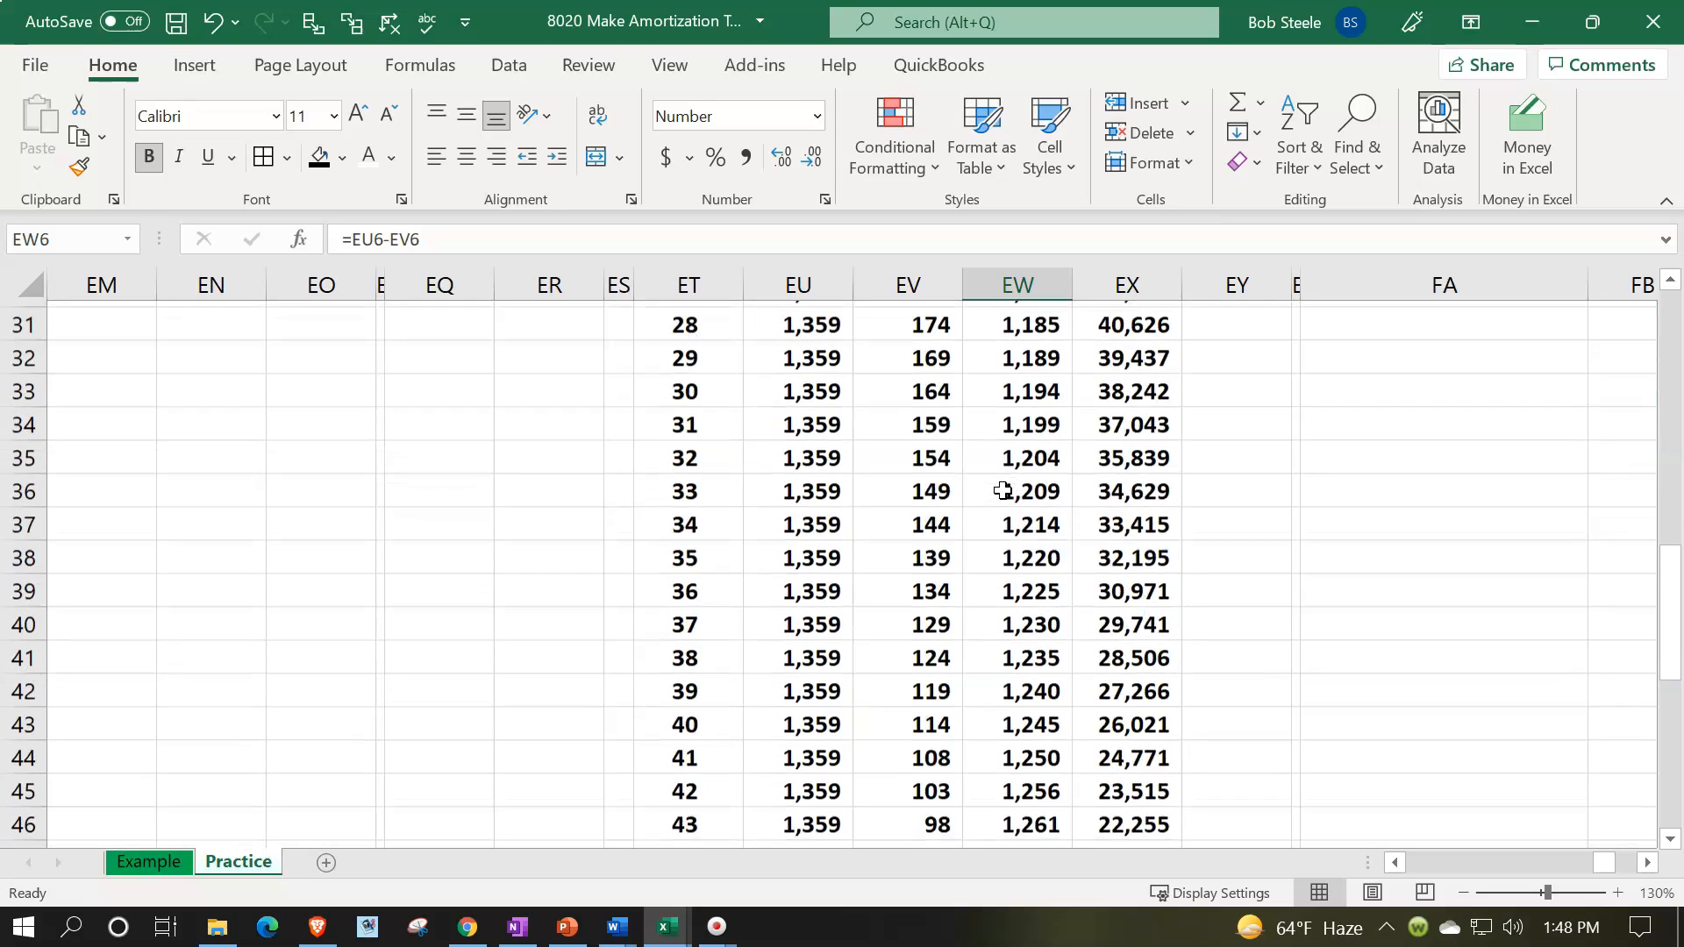
scroll(1003, 490, "down", 3)
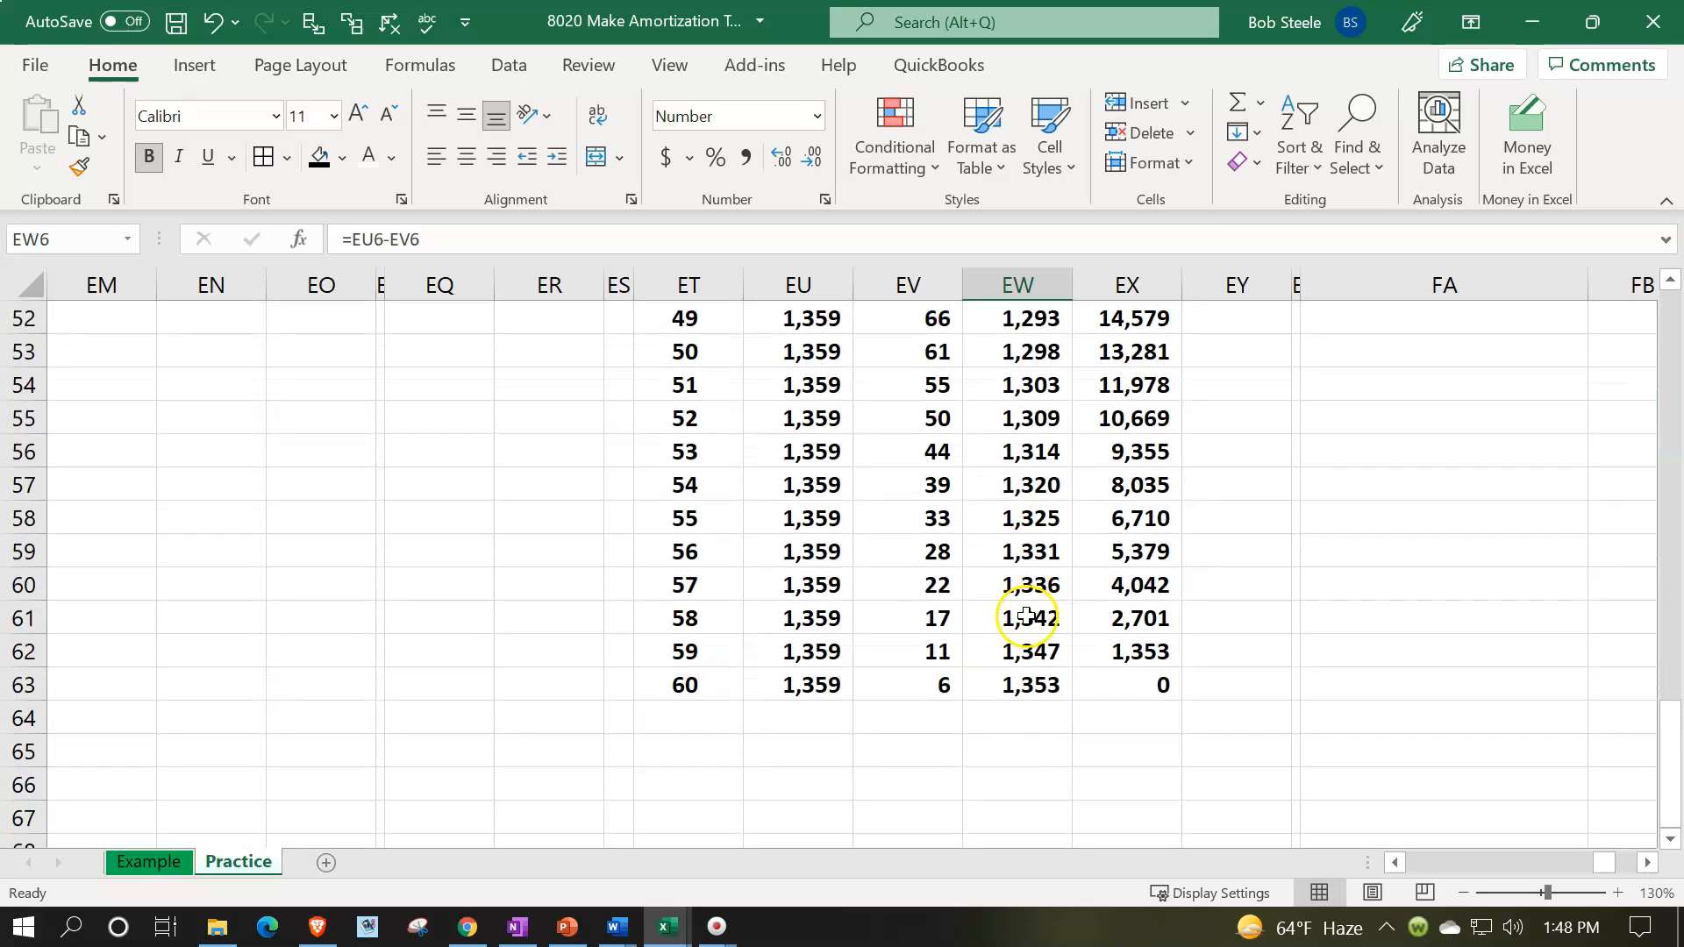
left_click(912, 649)
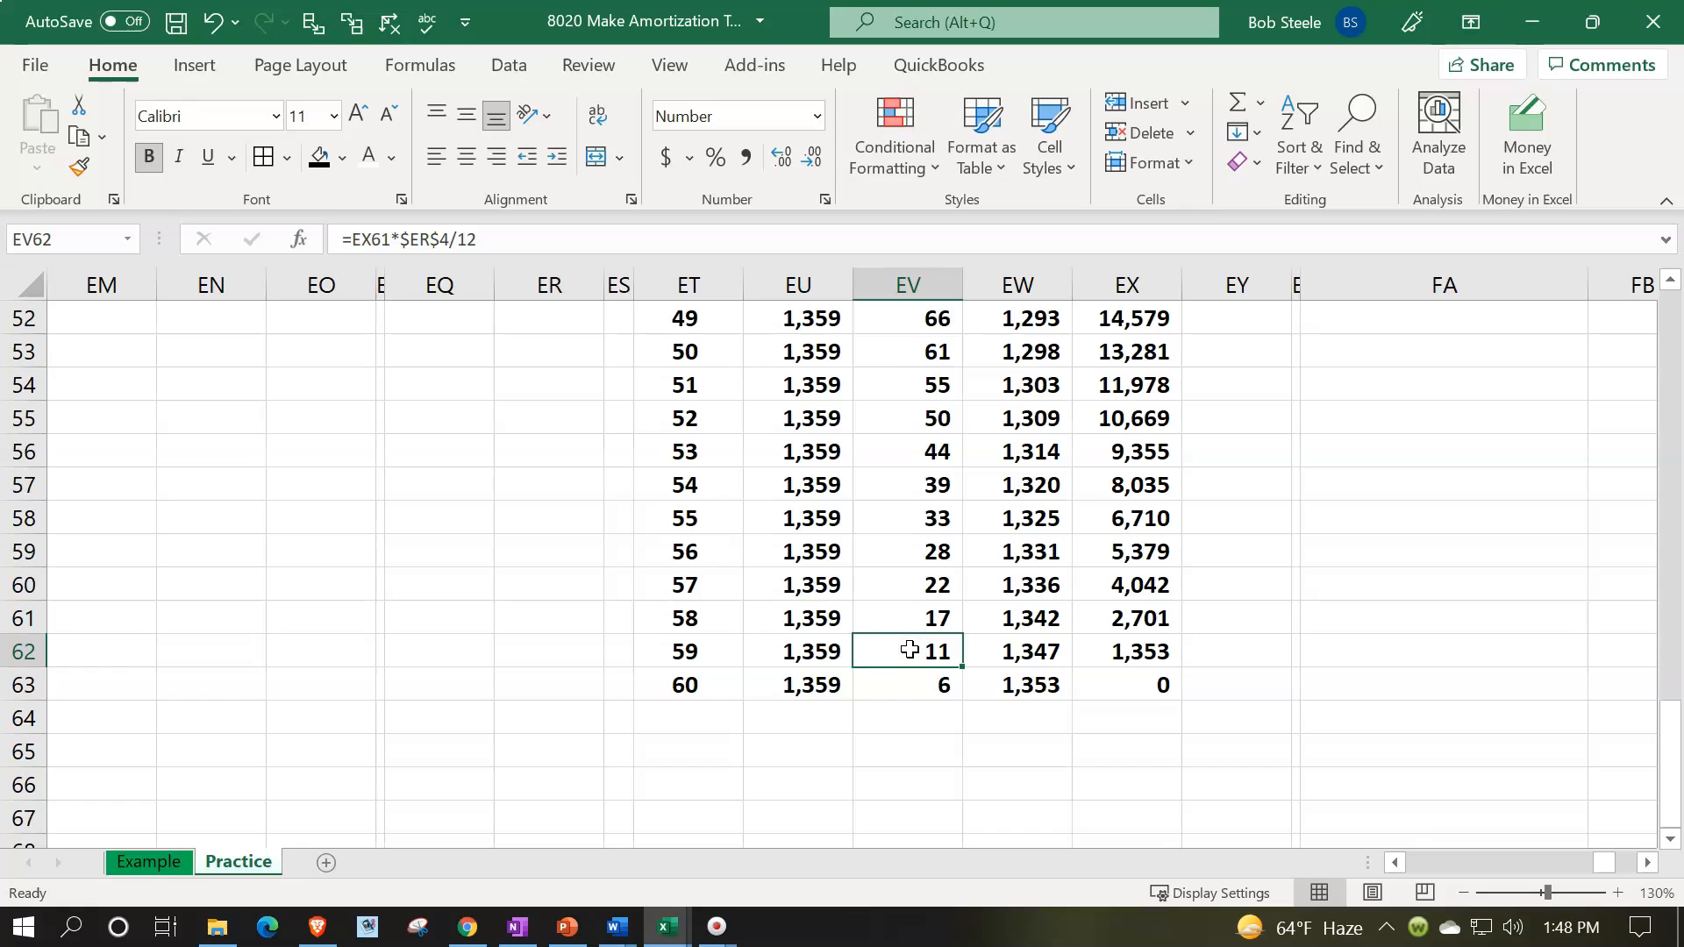
left_click(1107, 608)
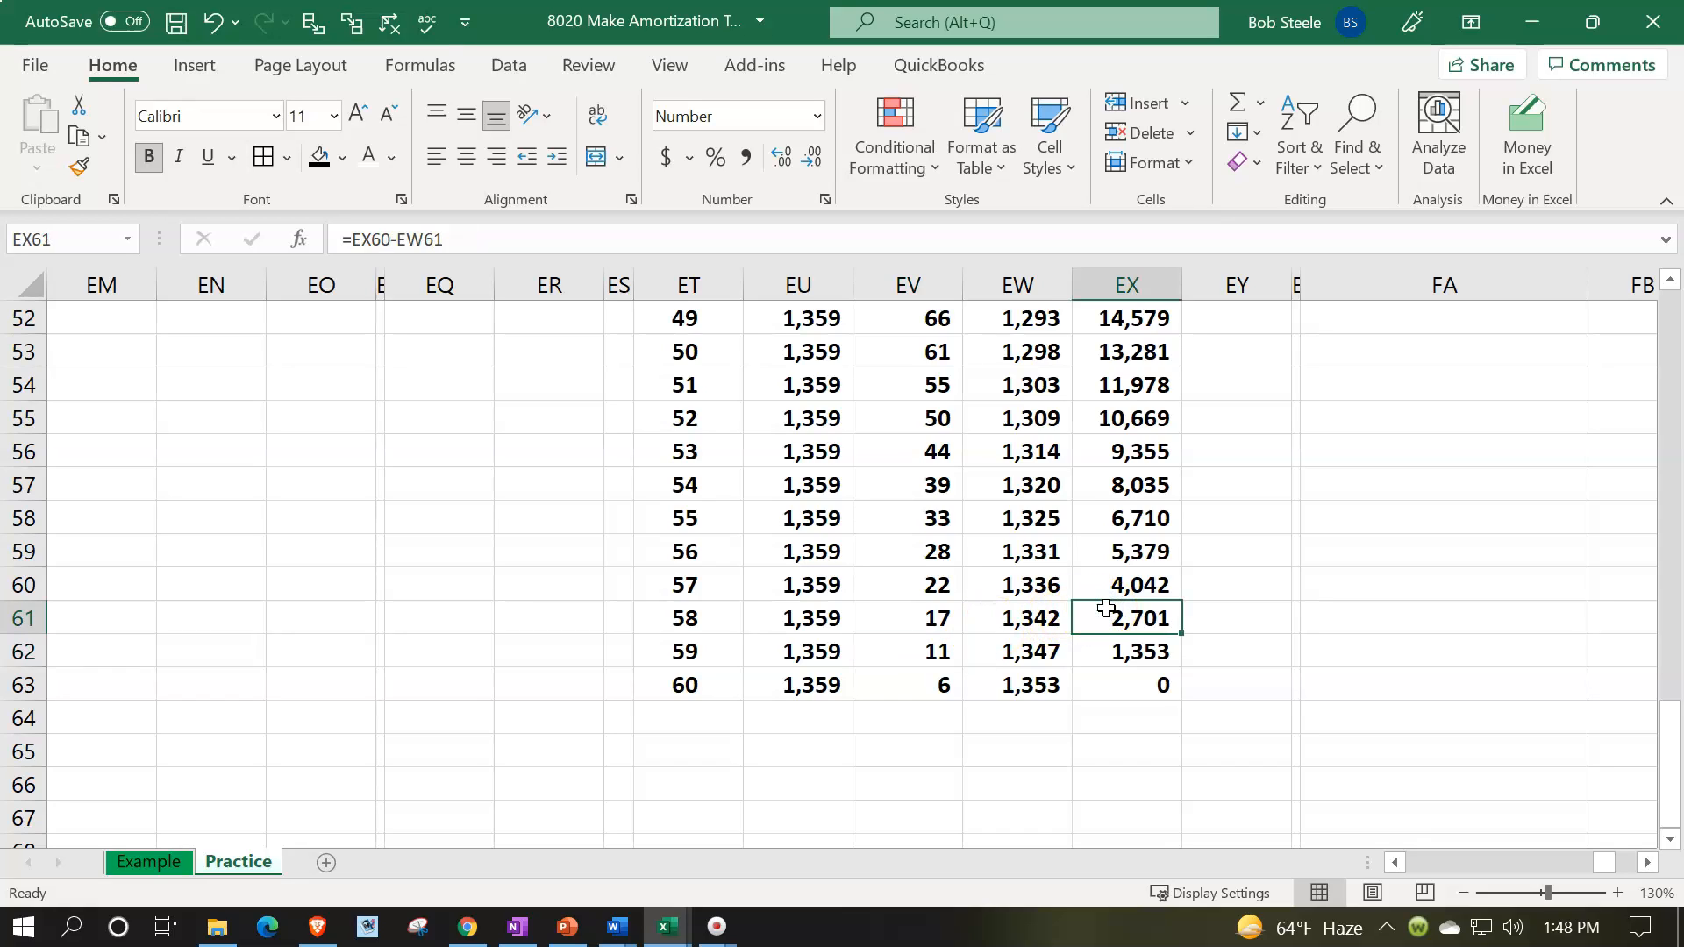
left_click(1029, 654)
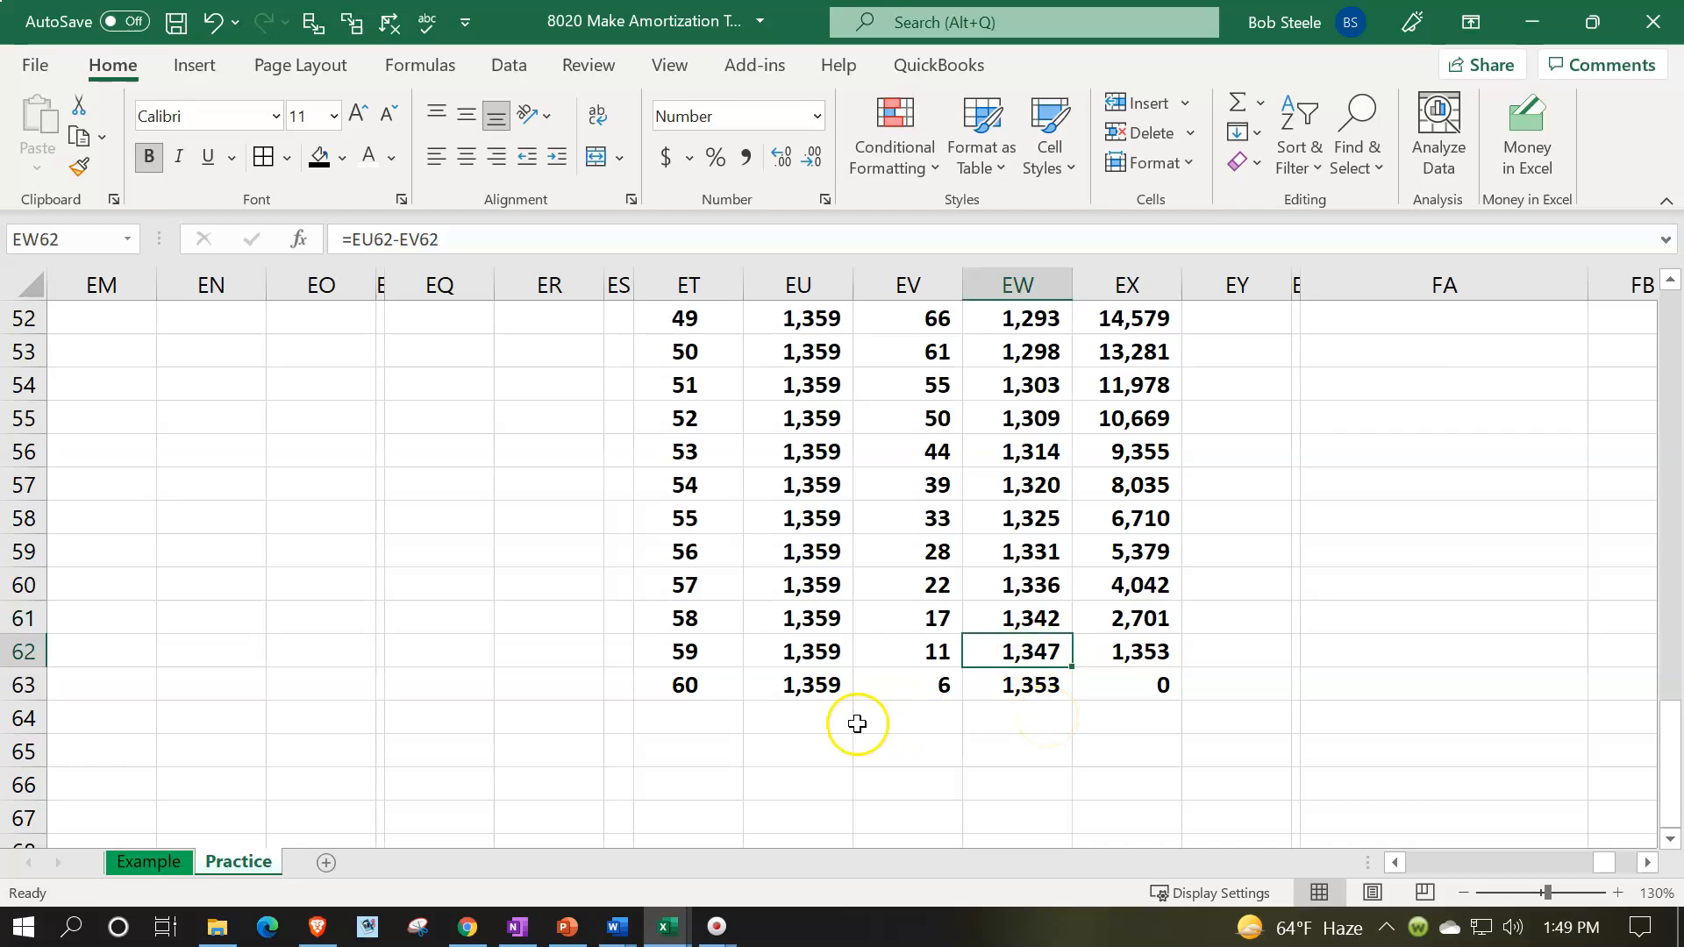
- Apply all borders and a custom light blue fill to the amortization table body, ET3:EX63
scroll(760, 728, "up", 1)
scroll(761, 728, "up", 17)
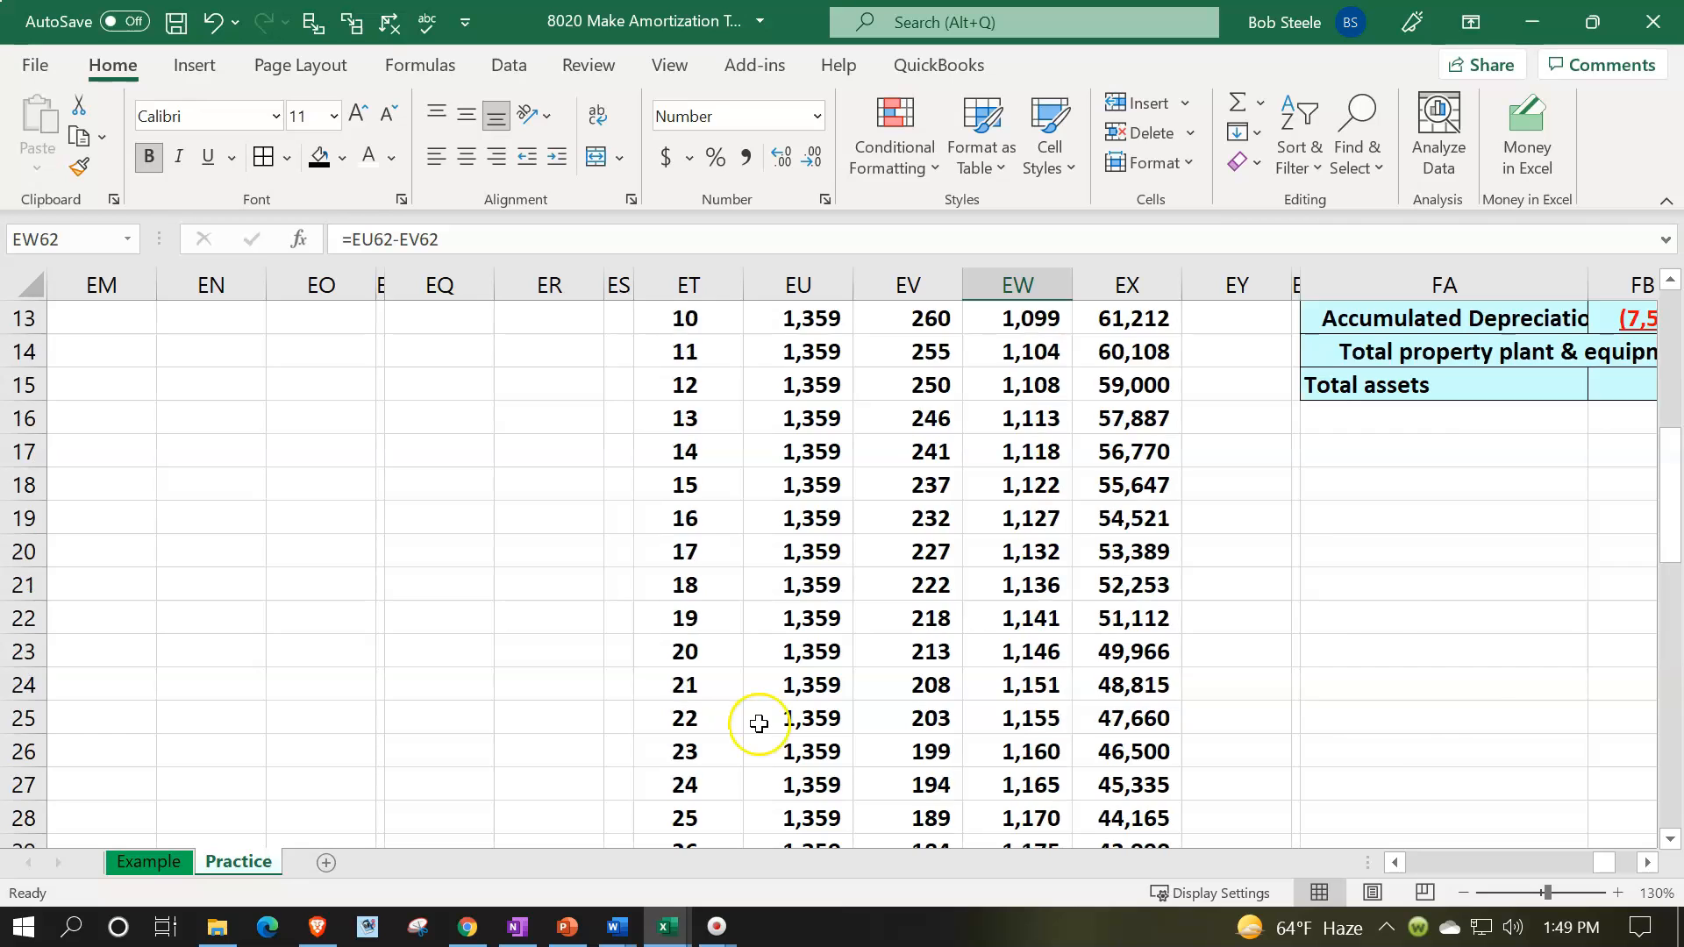
left_click_drag(691, 382, 1083, 802)
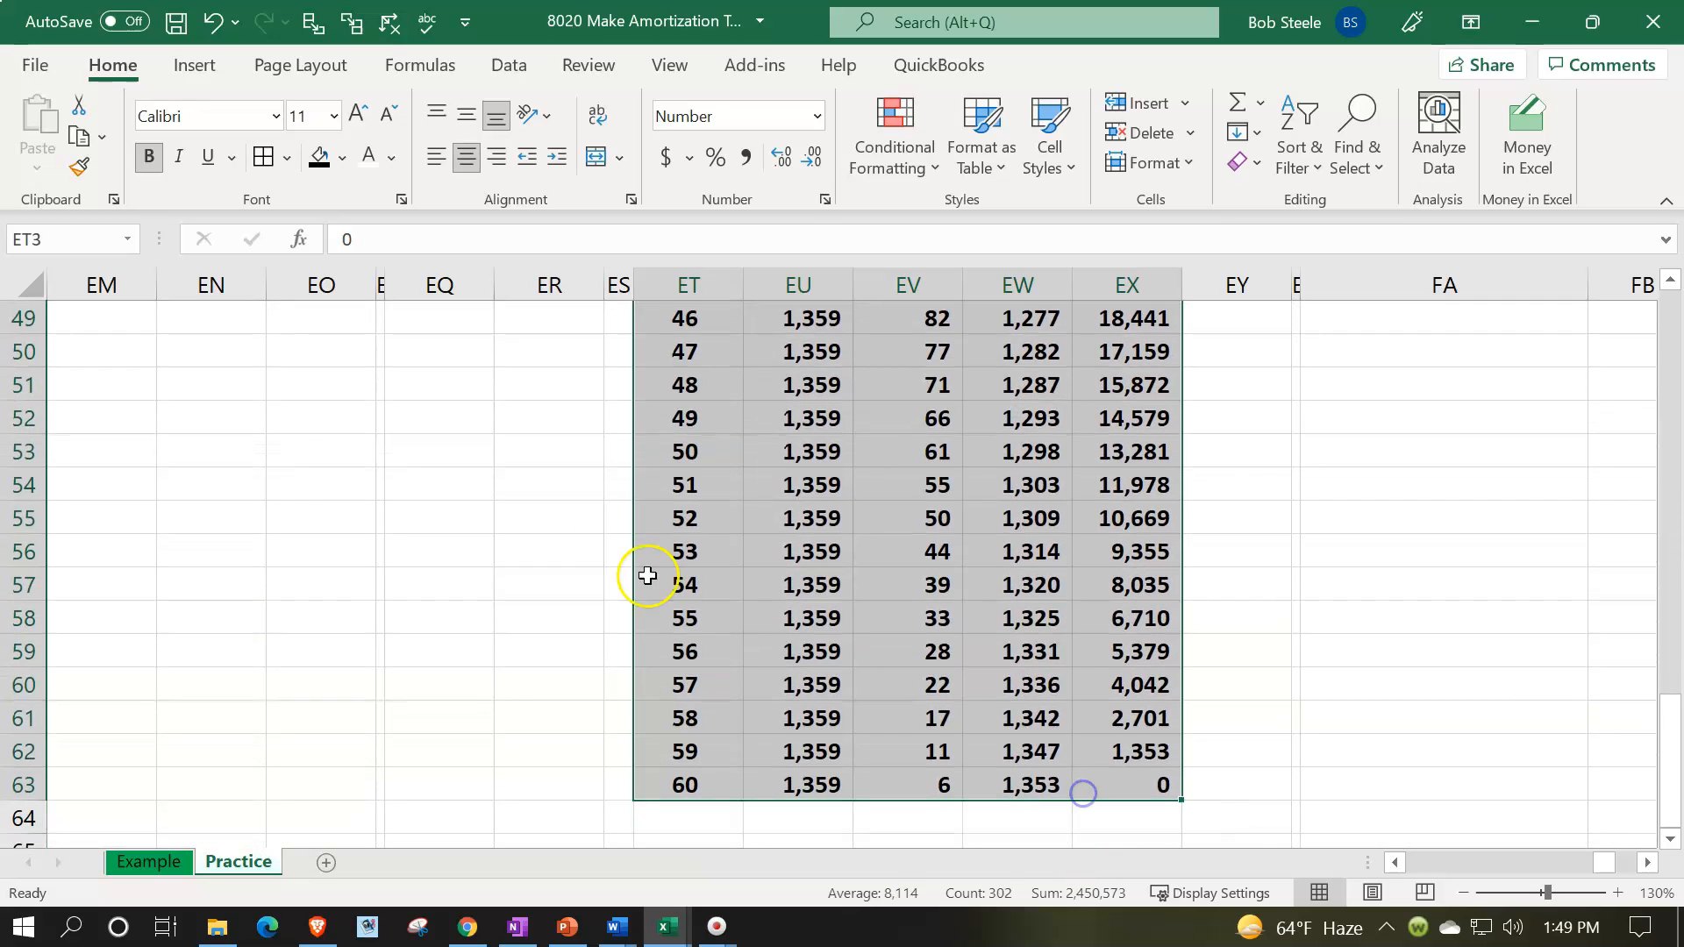
key("ctrl+BackSpace")
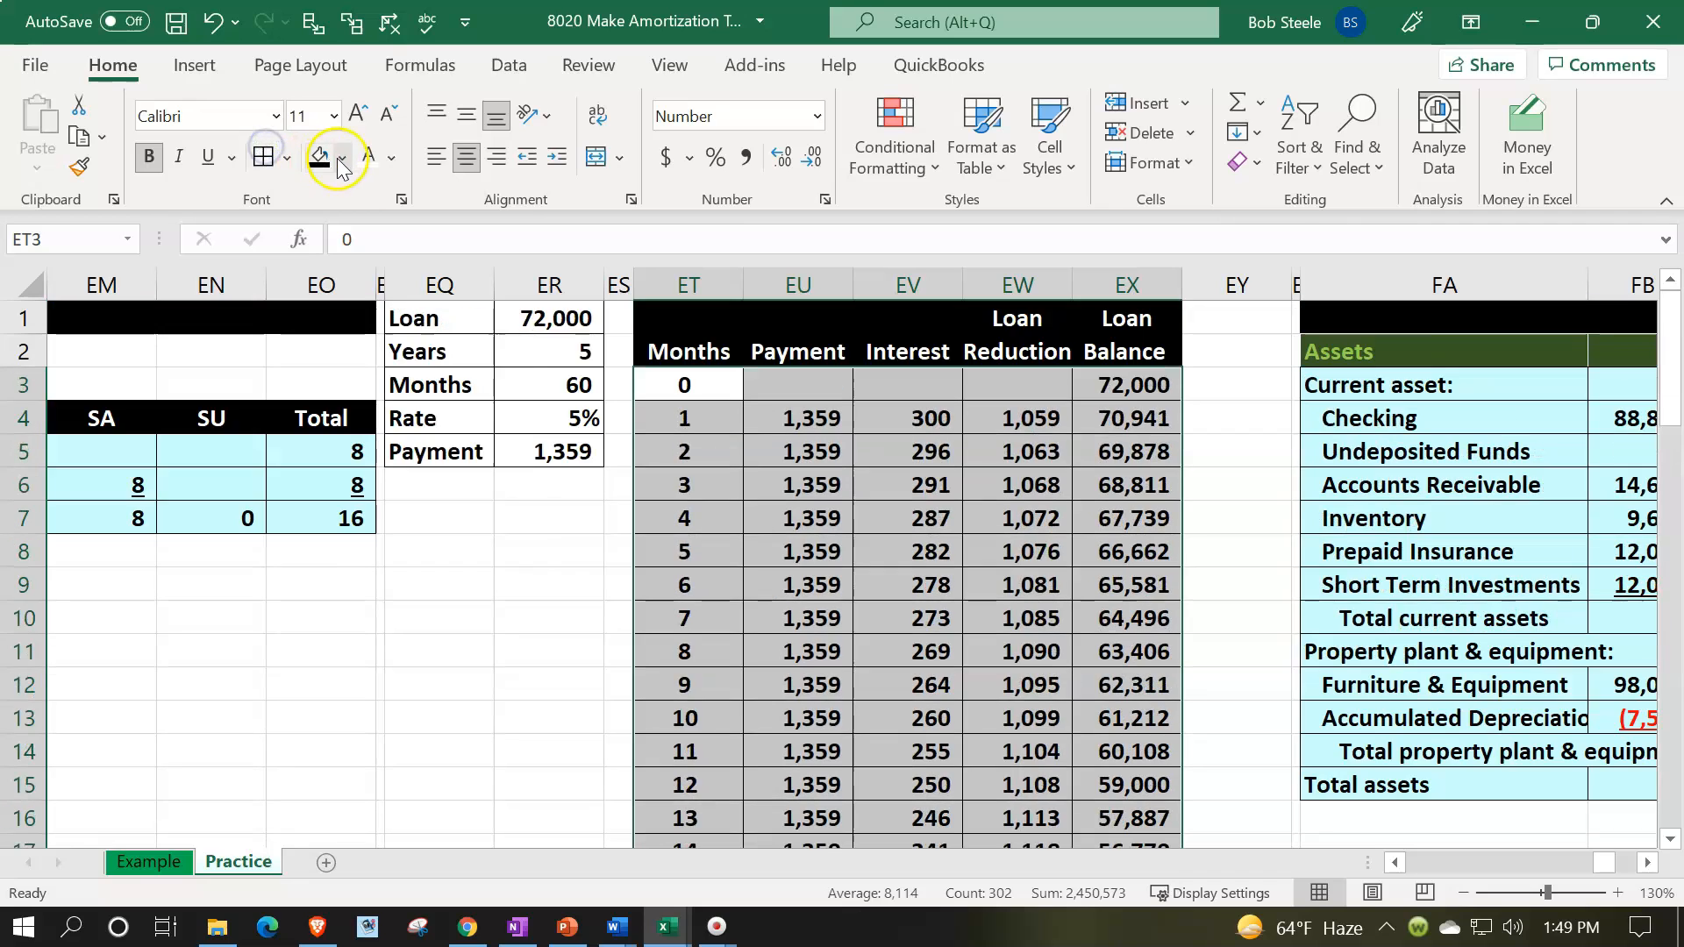
left_click(342, 158)
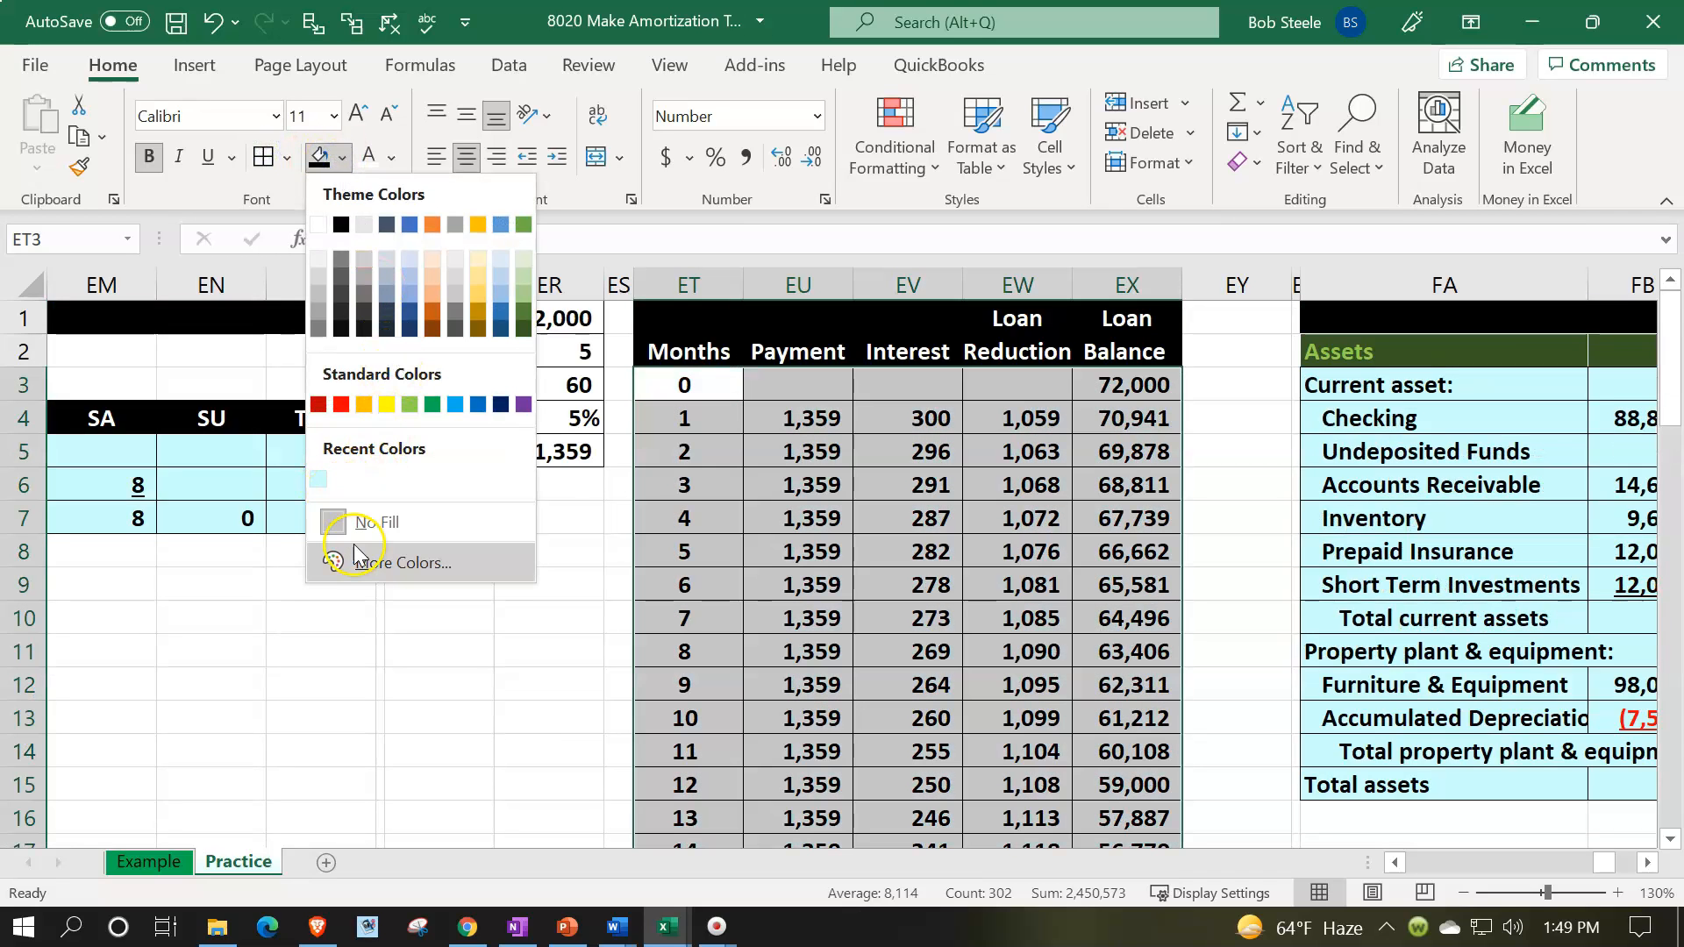
left_click(379, 569)
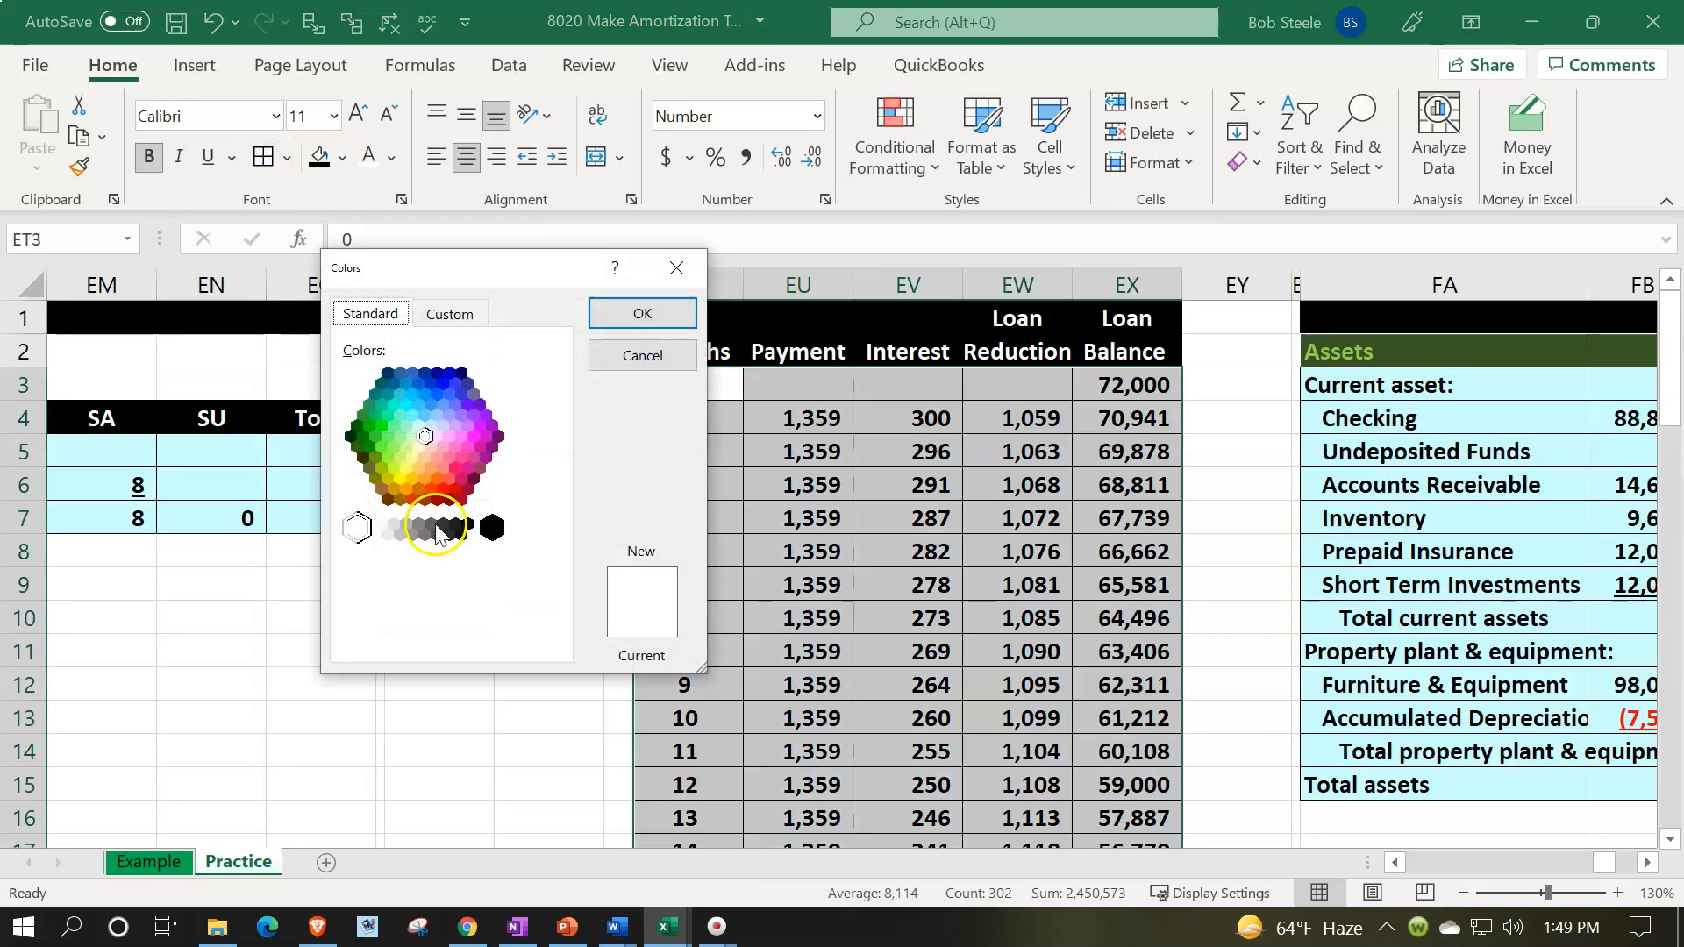
left_click(421, 426)
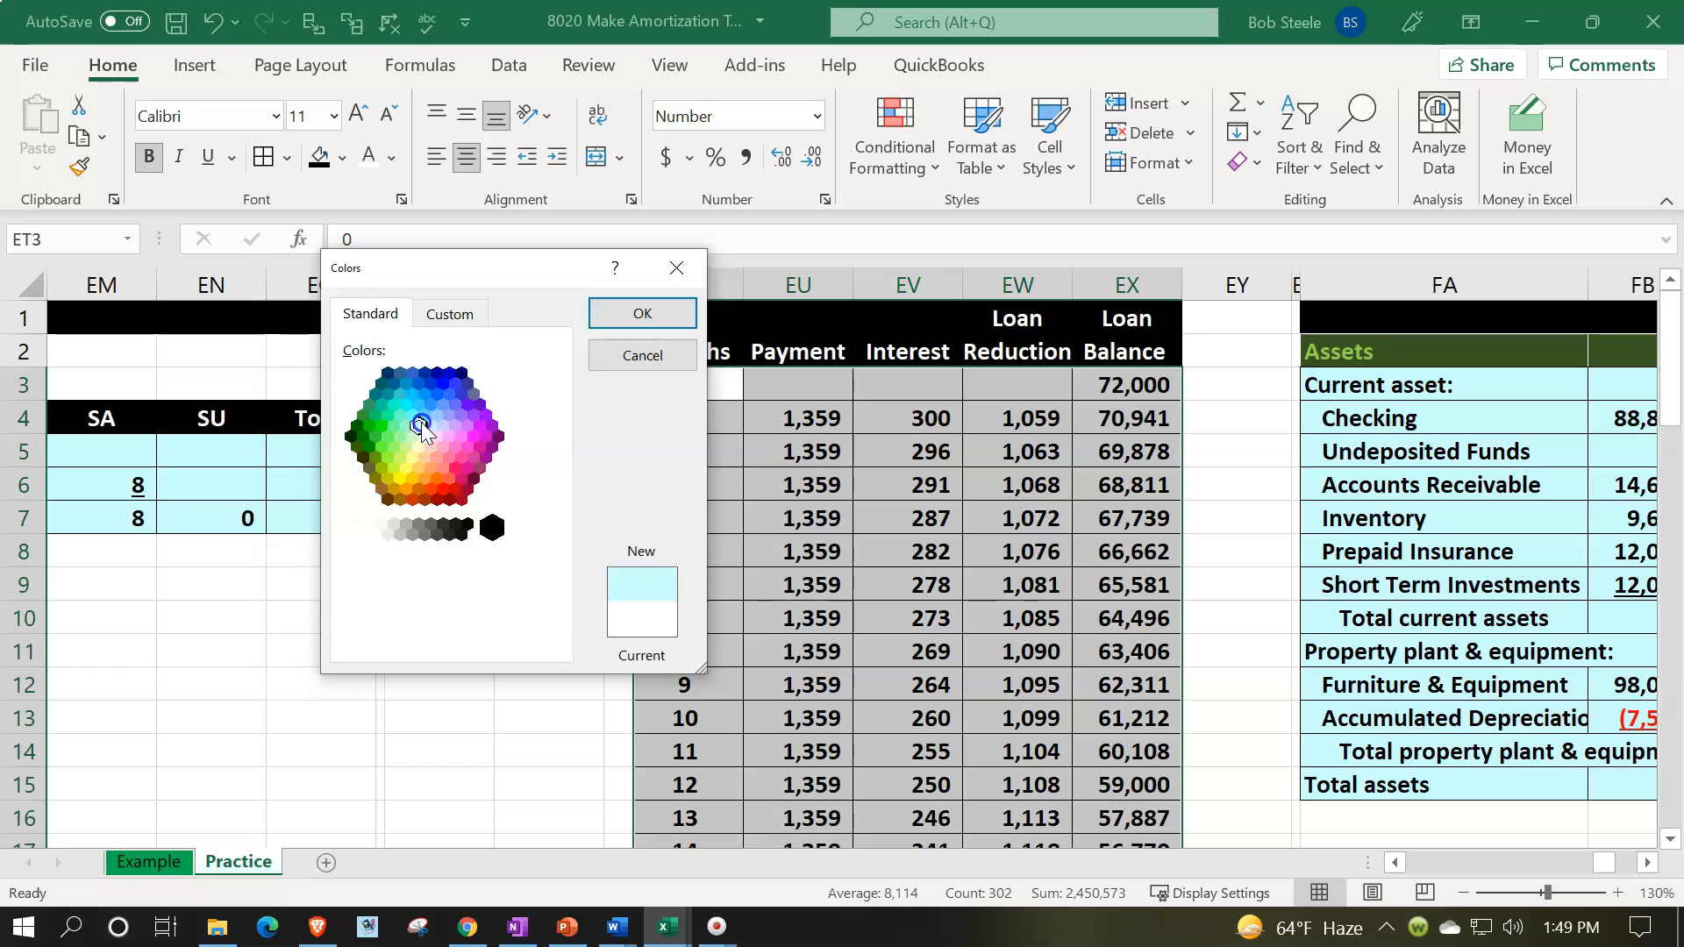
left_click(621, 316)
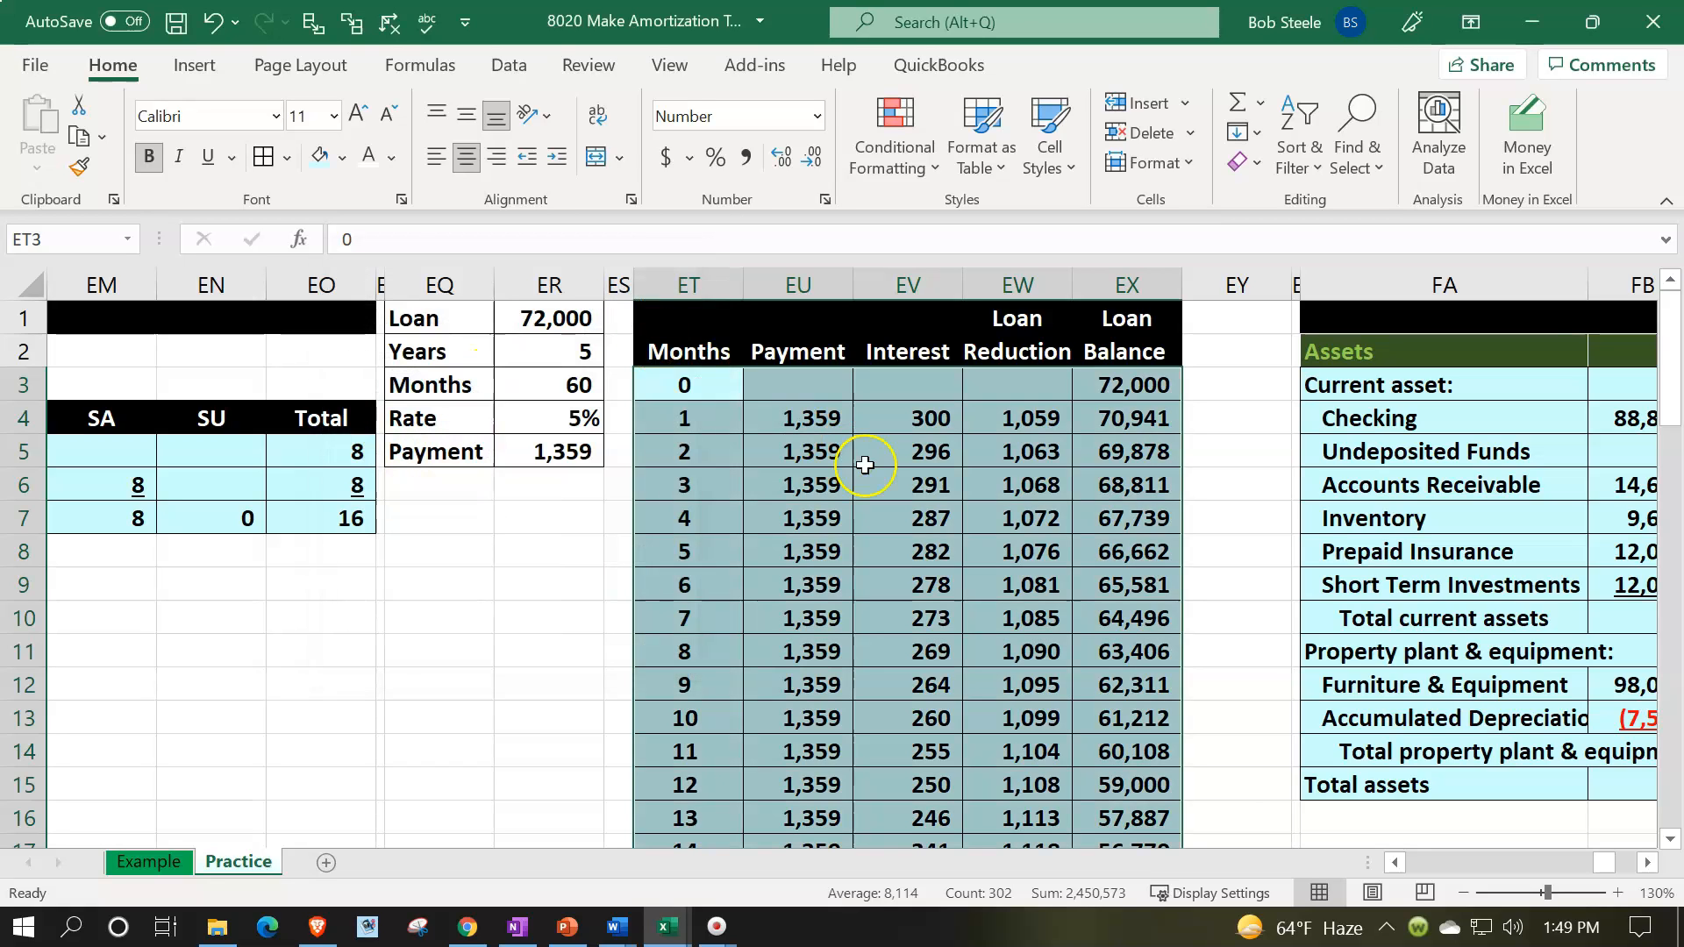
left_click(866, 465)
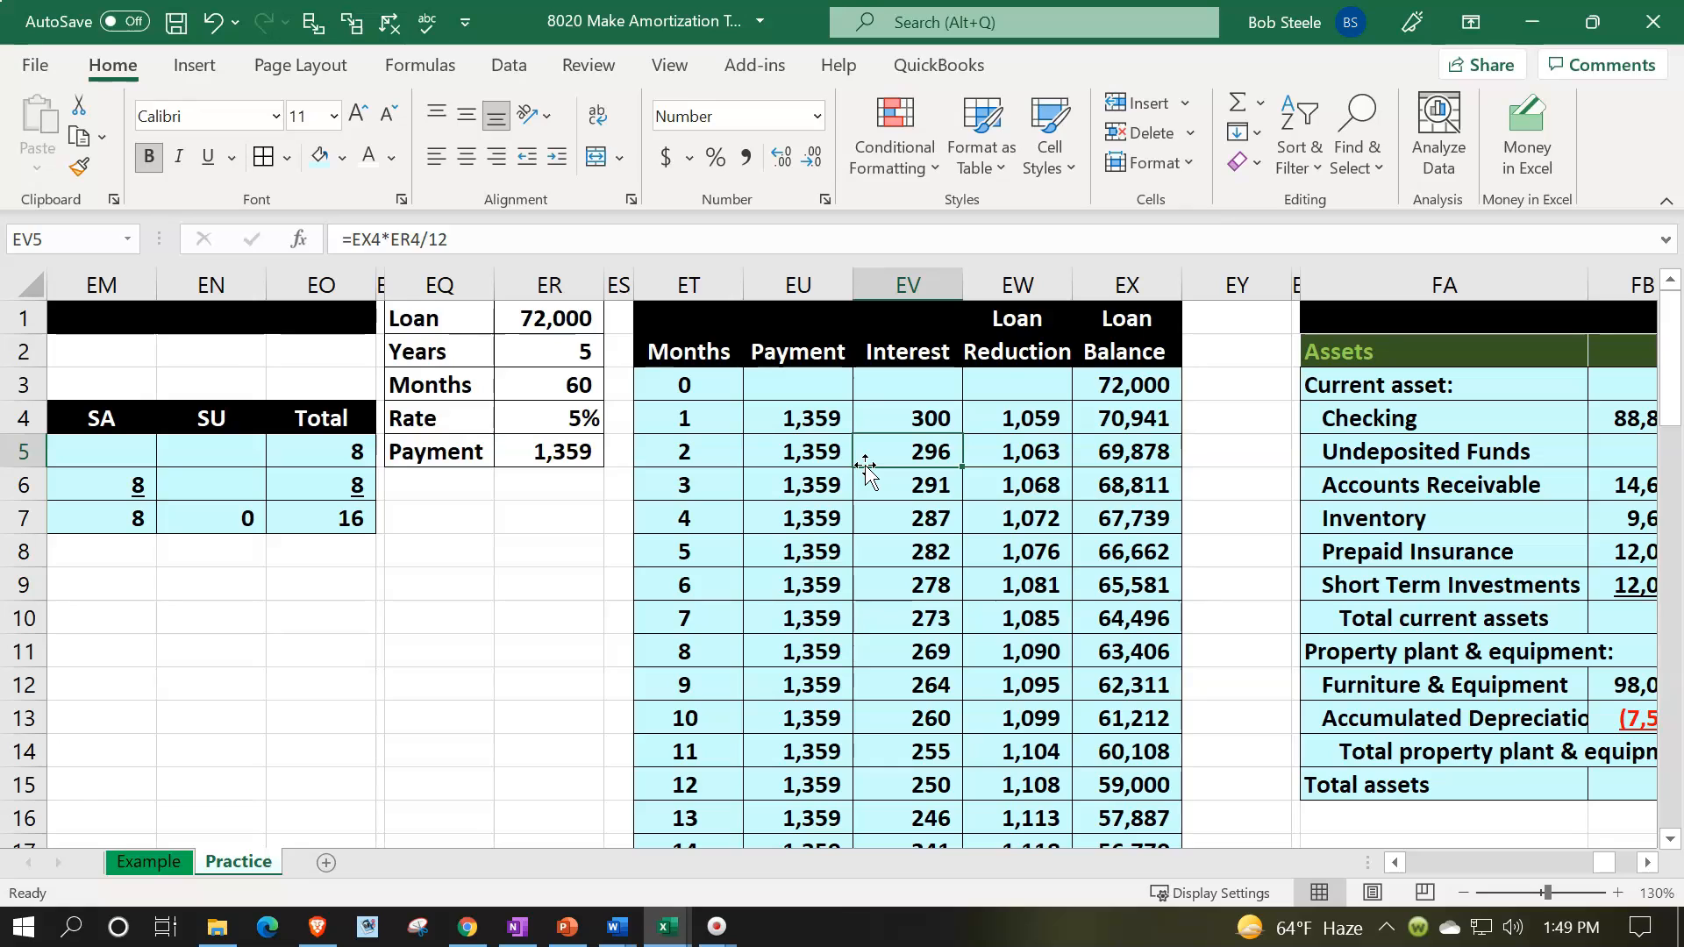
- Delete the blank column EY beside the amortization table and narrow the spacer column ES
left_click(1267, 289)
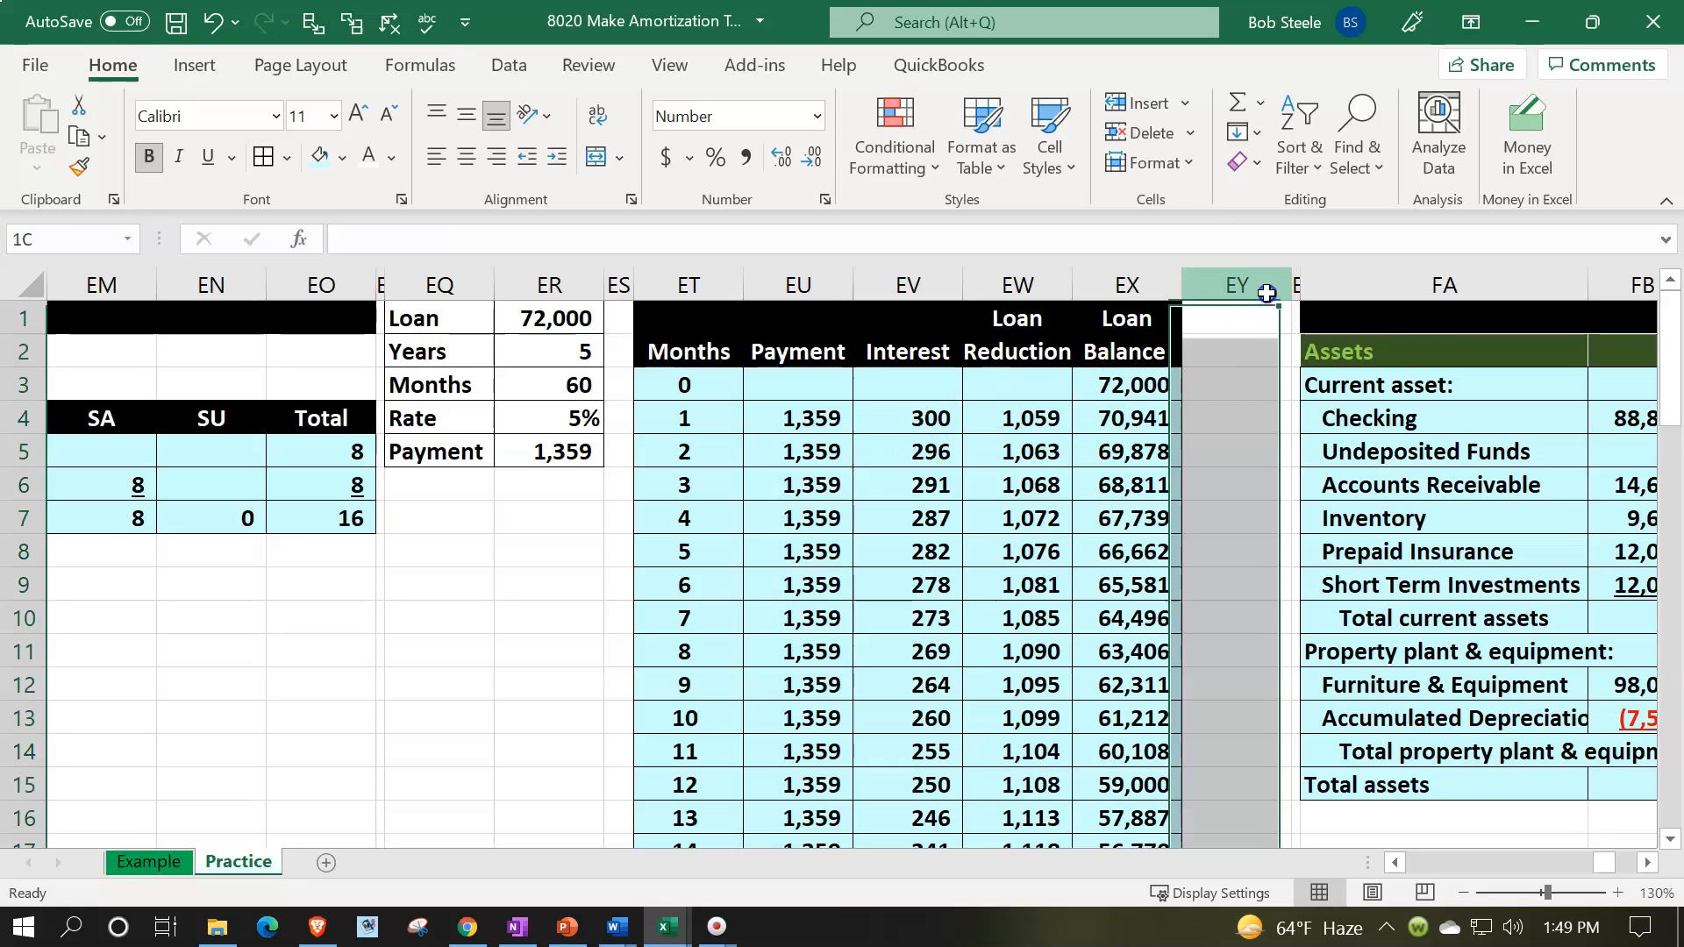
right_click(1250, 368)
left_click(1305, 623)
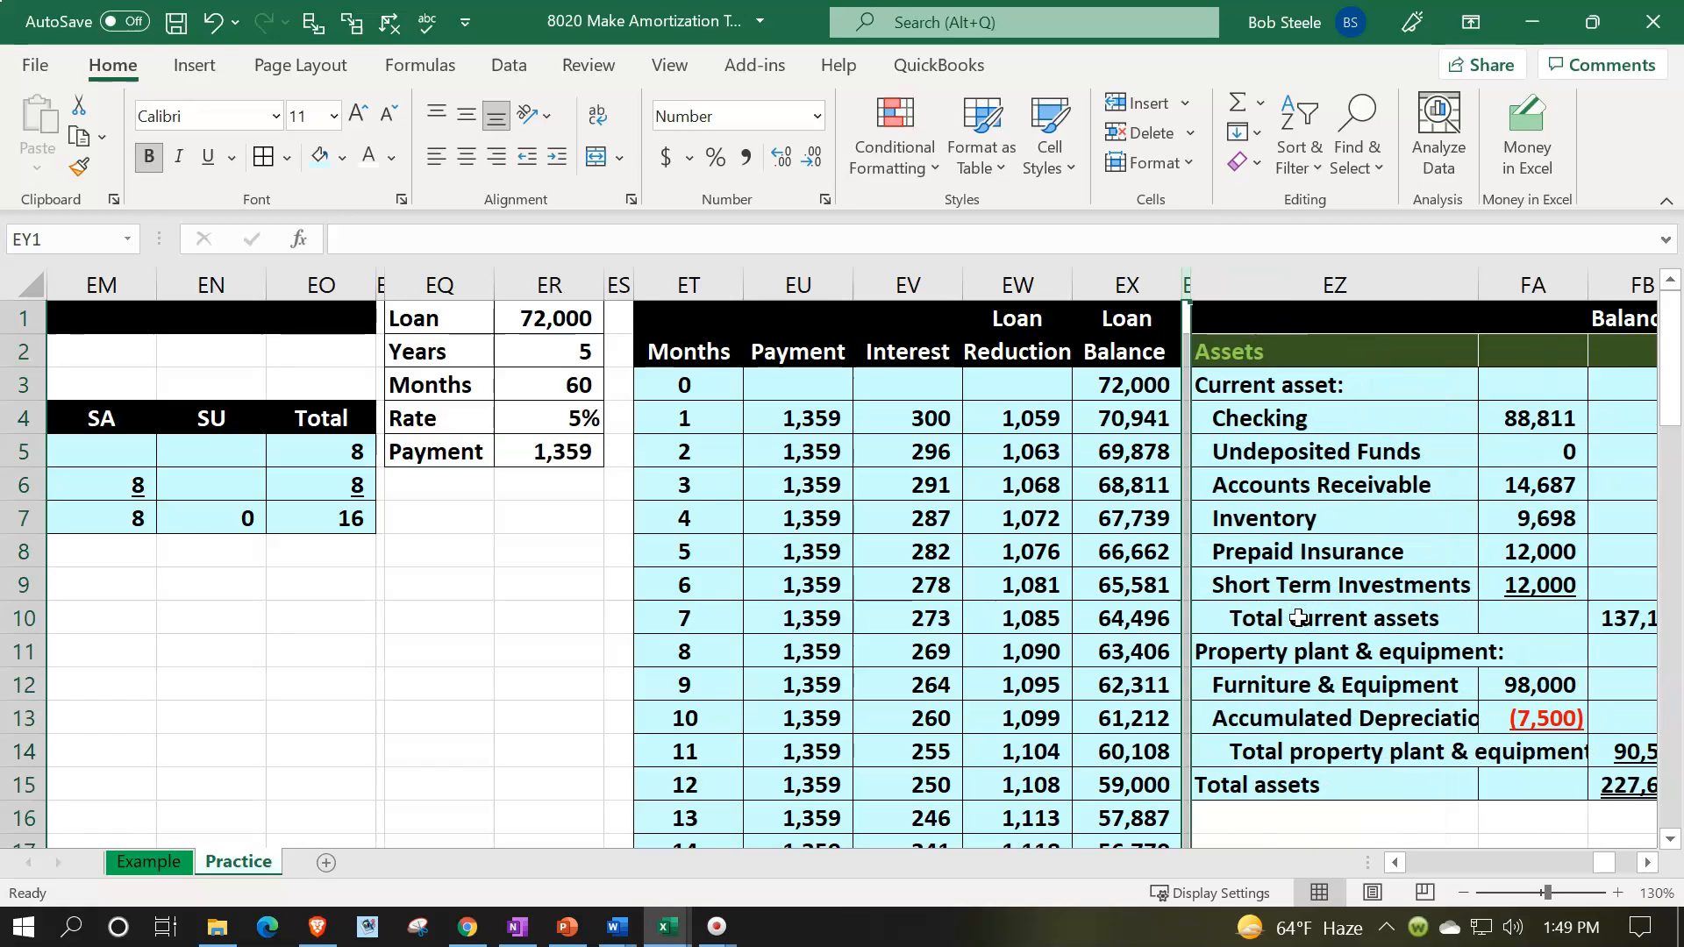
left_click_drag(633, 283, 615, 284)
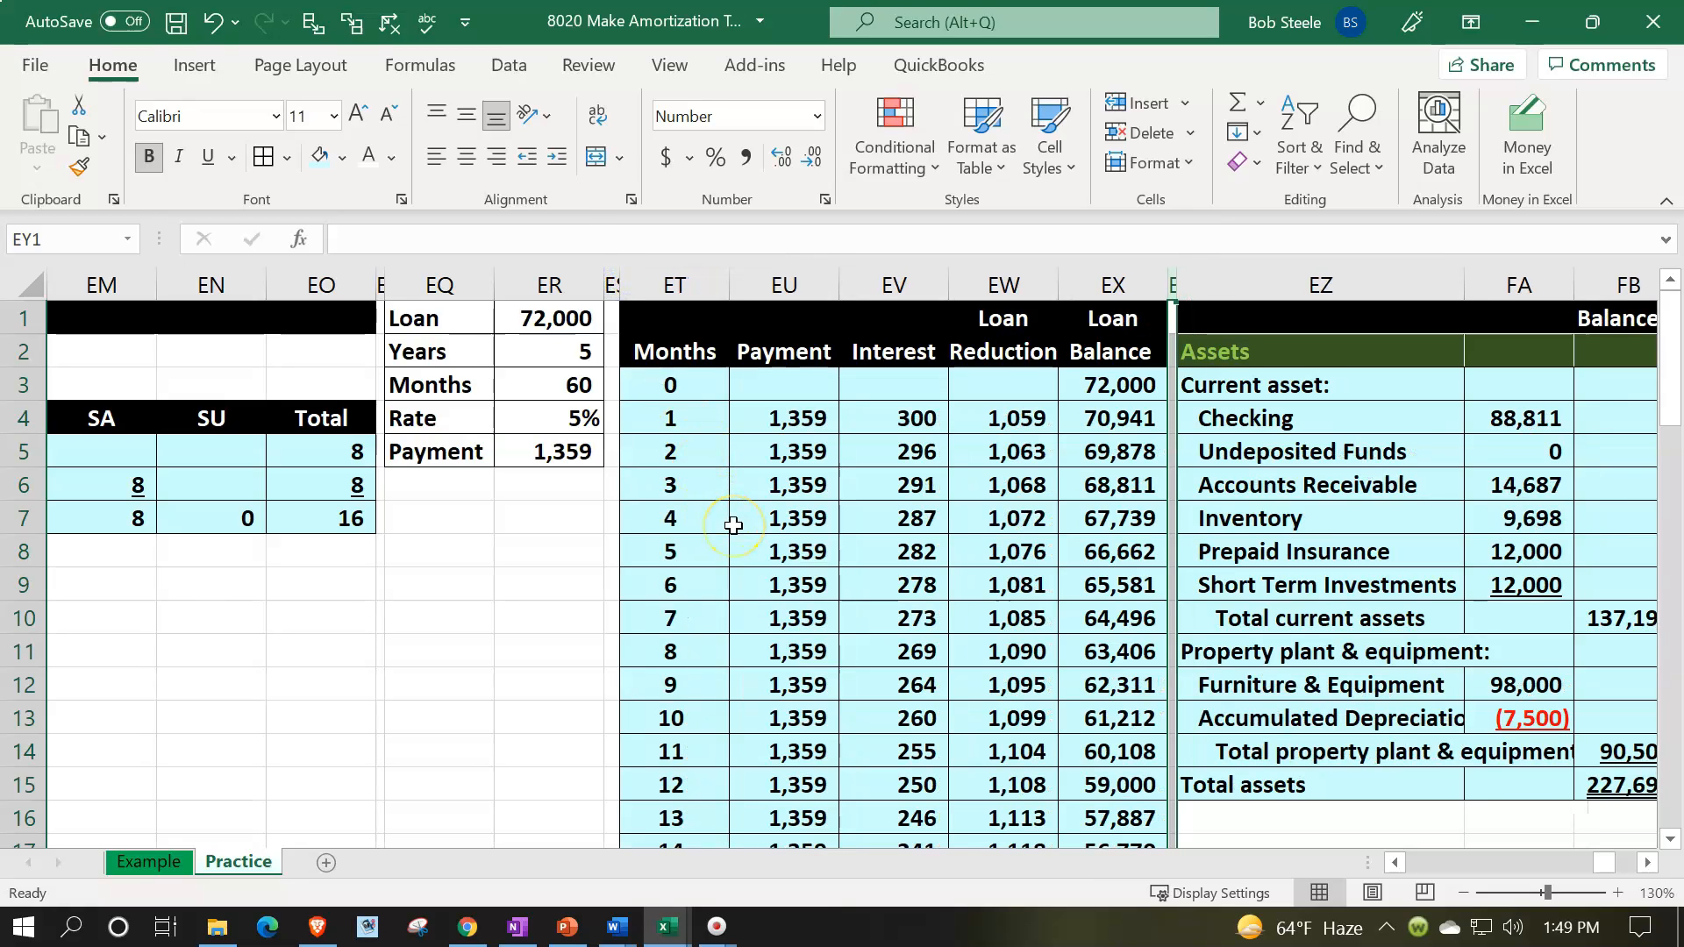
- Select the month 1 row of the amortization table, ET4:EX4, to examine its payment breakdown
left_click_drag(670, 419, 1107, 424)
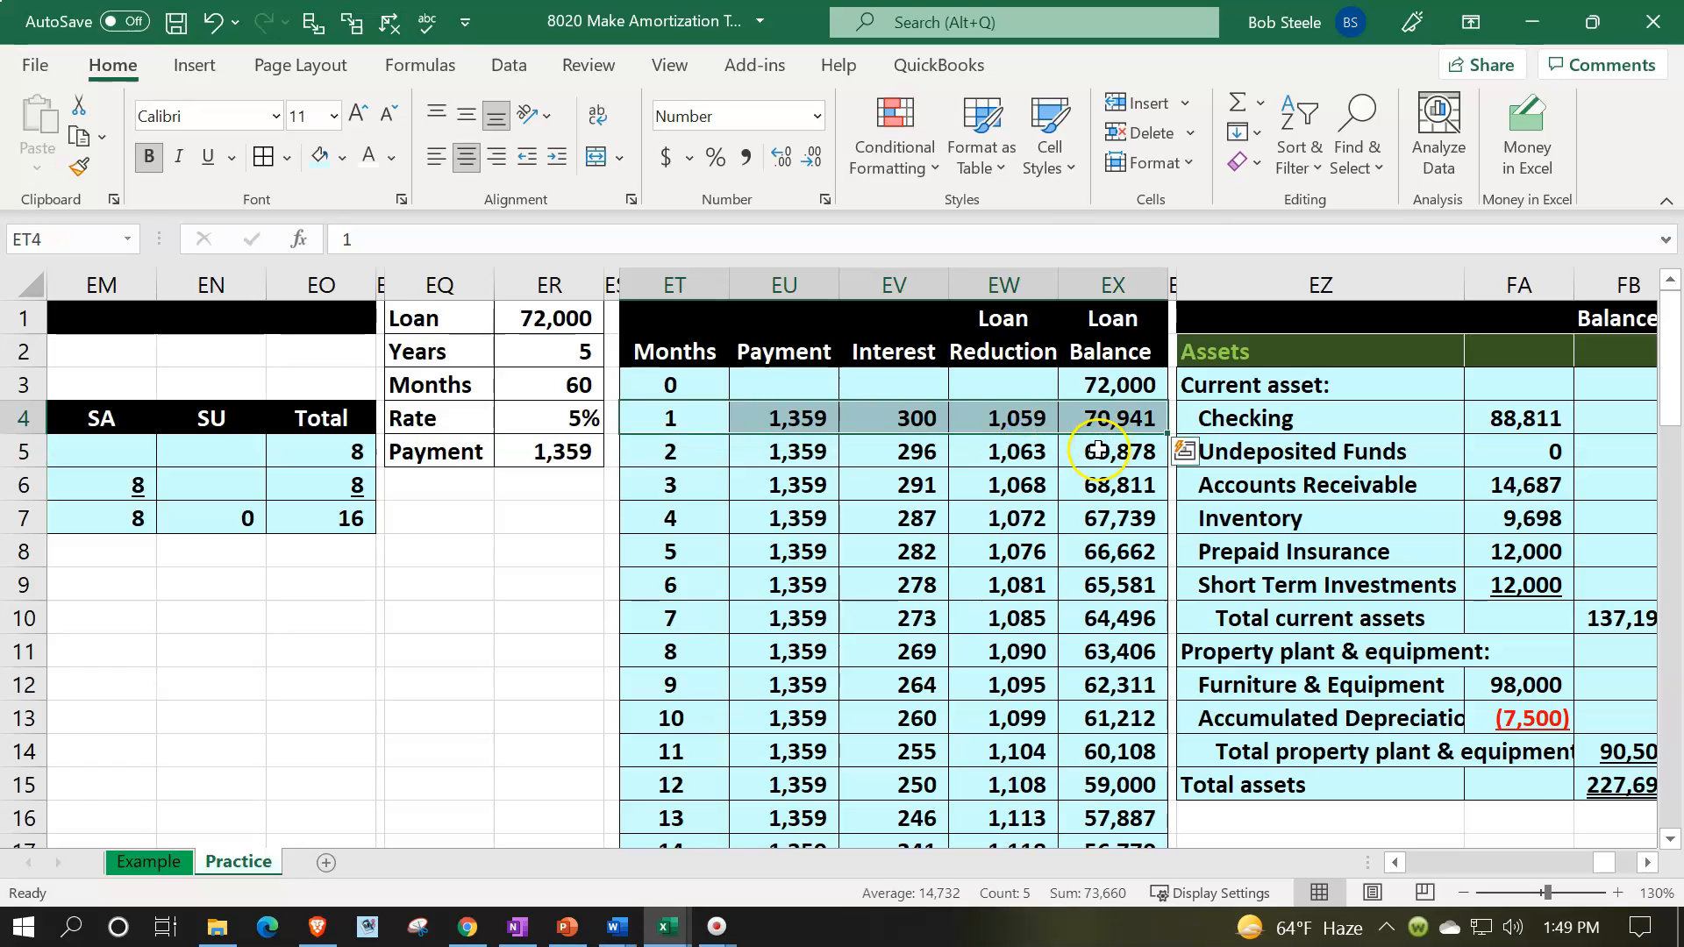